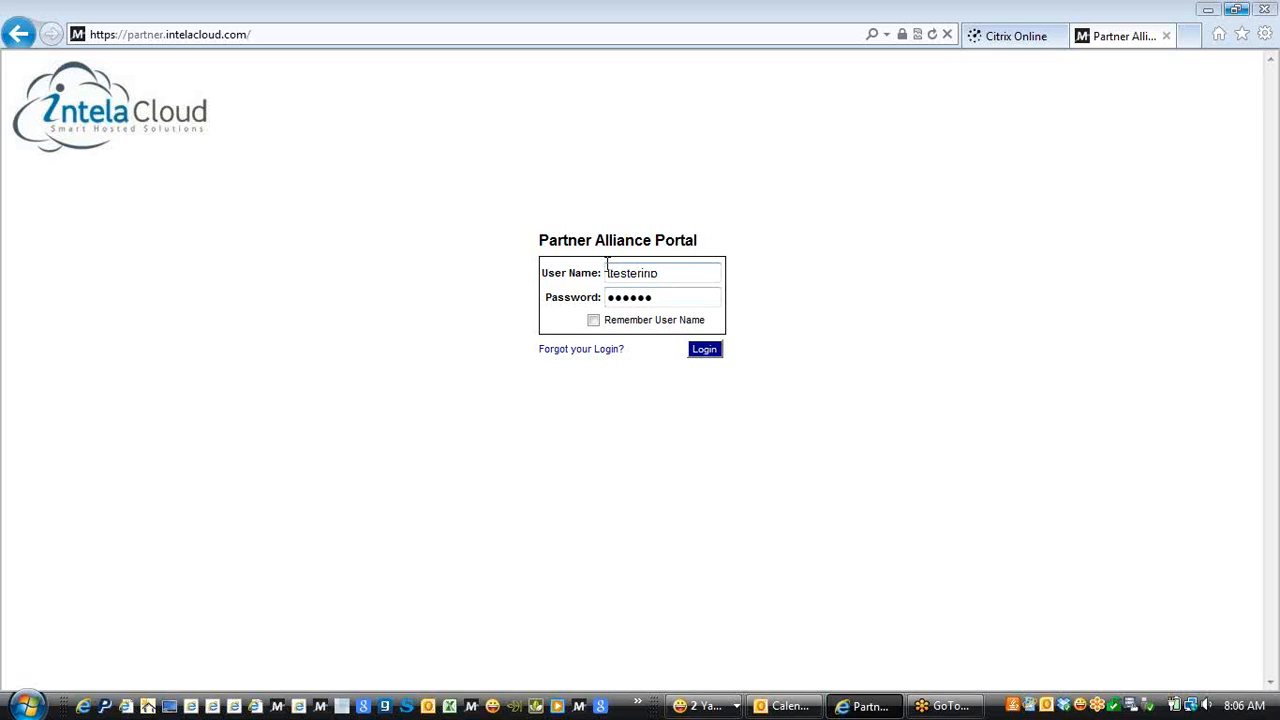
Log in with the account credentials to reach the dashboard showing 7 RFQs to date, 7 open
left_click(706, 355)
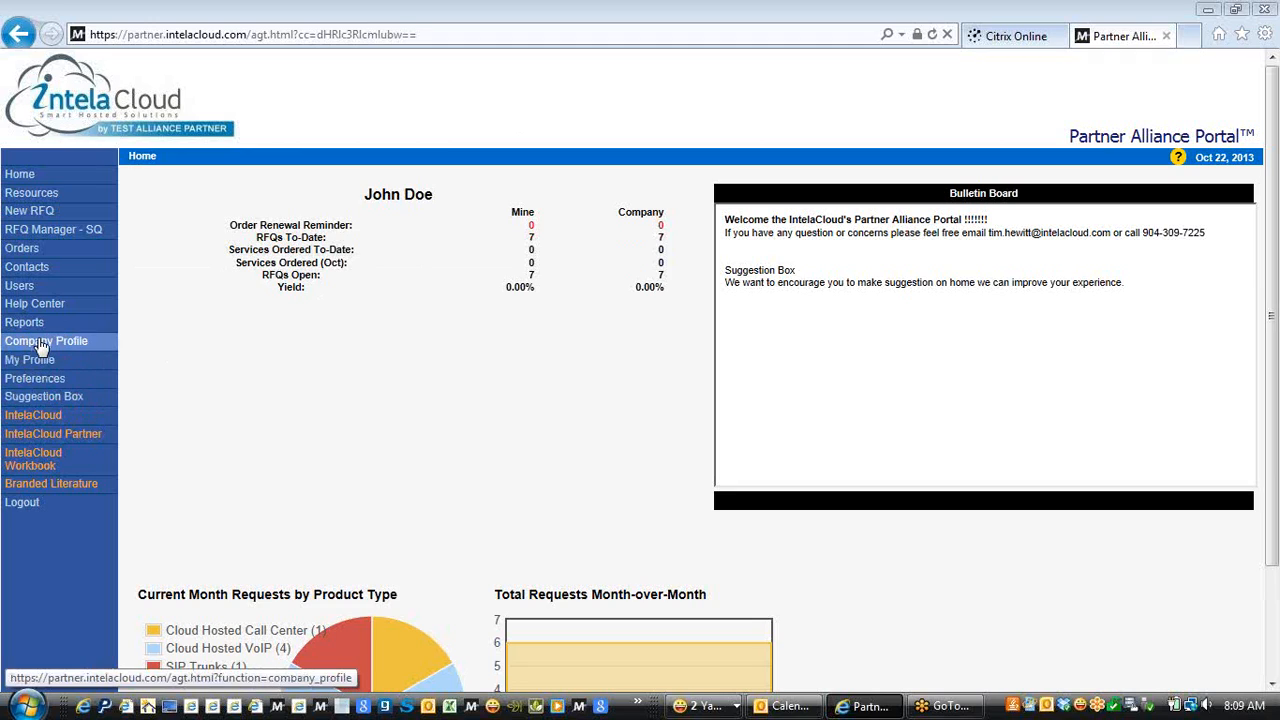
Open Company Profile and review the About the Company title and description text
left_click(40, 342)
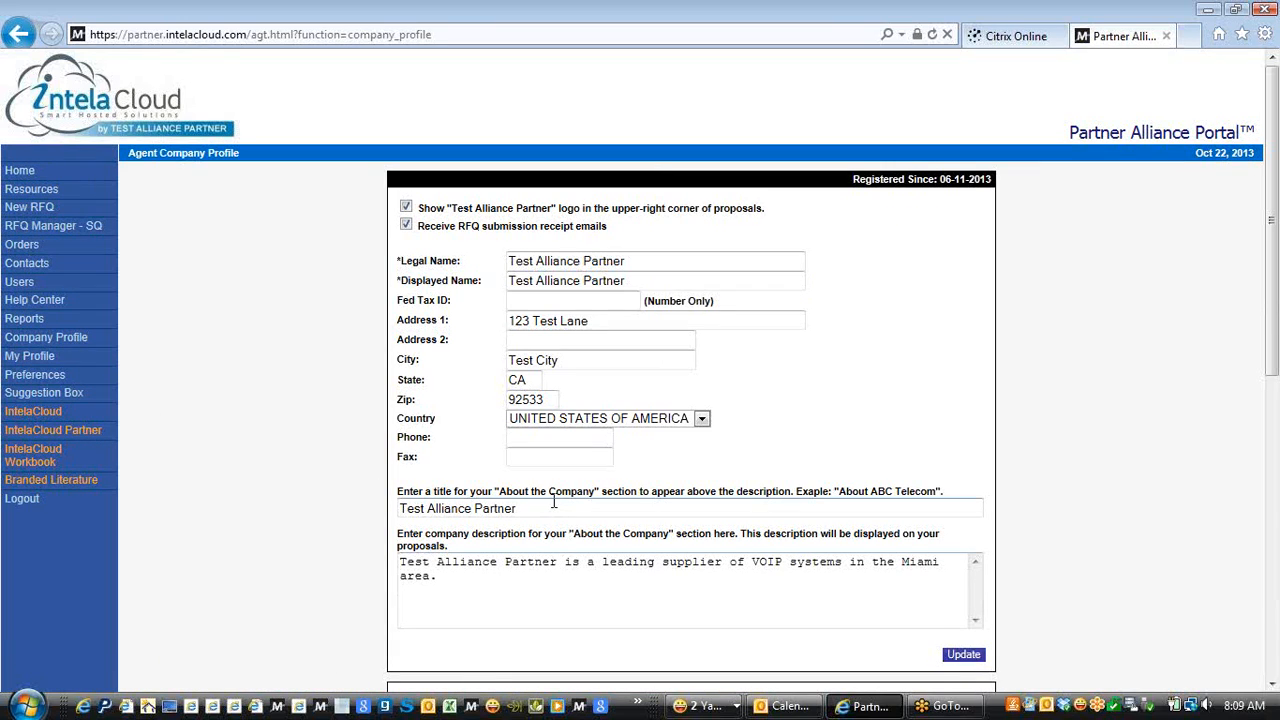
left_click(408, 508)
left_click(433, 577)
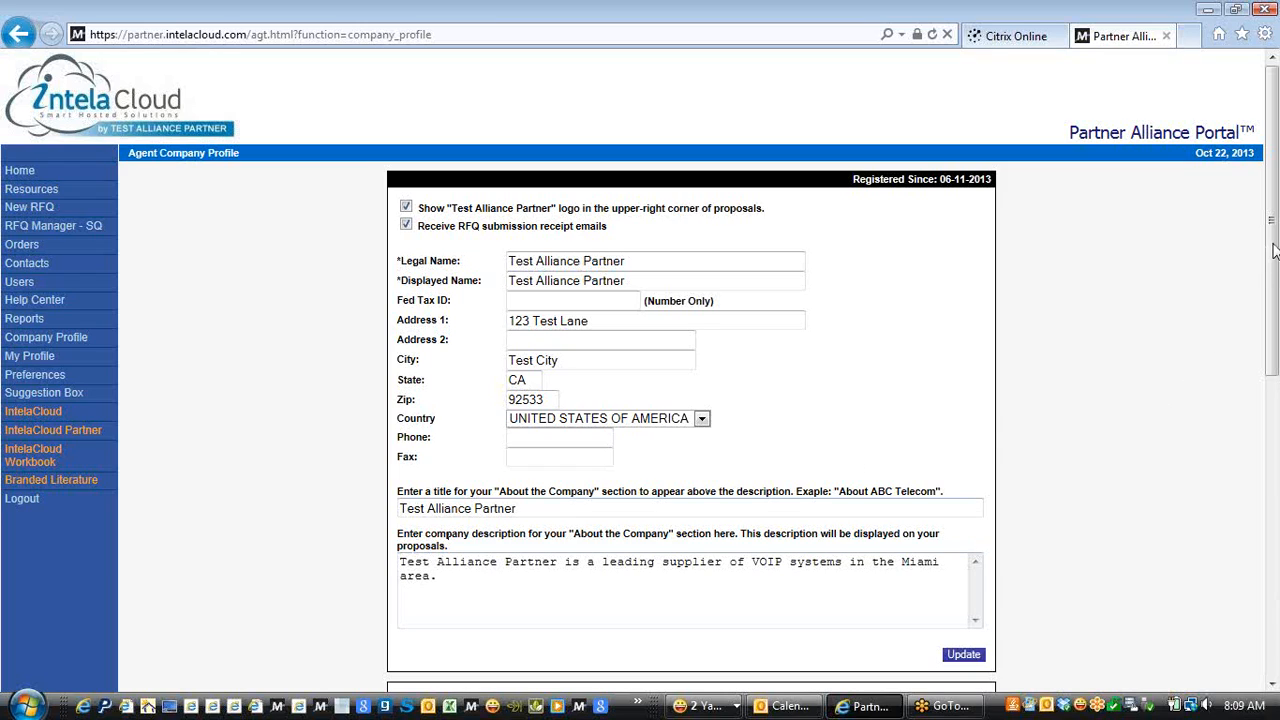
mouse_move(1273, 250)
left_mouse_down()
mouse_move(1273, 345)
mouse_move(1273, 273)
left_mouse_up()
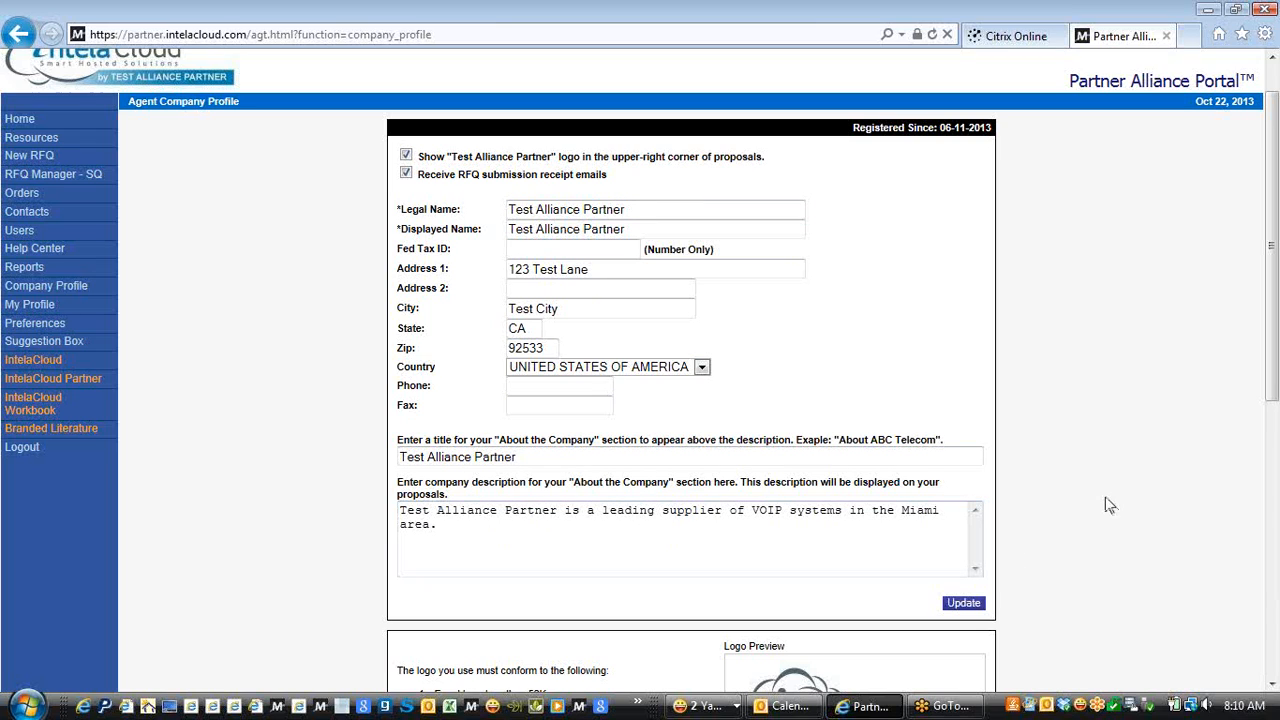
left_click_drag(1268, 336, 1270, 465)
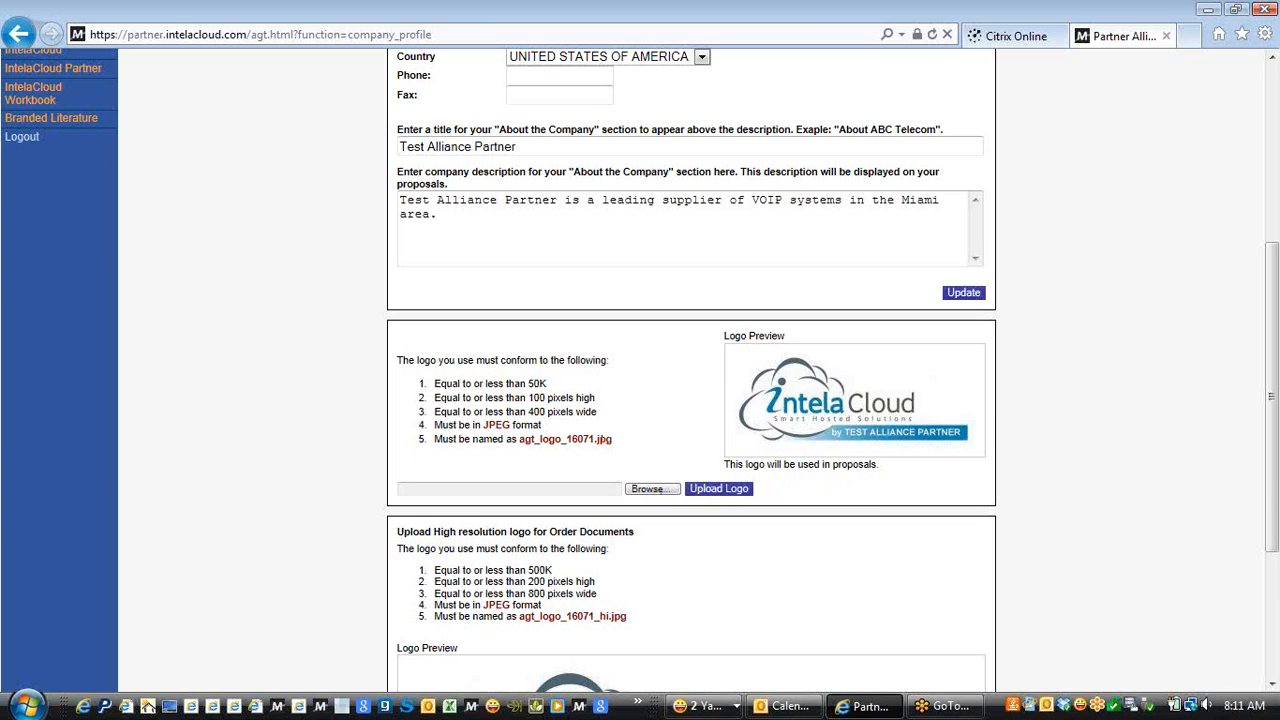
scroll(1272, 475, "down", 3)
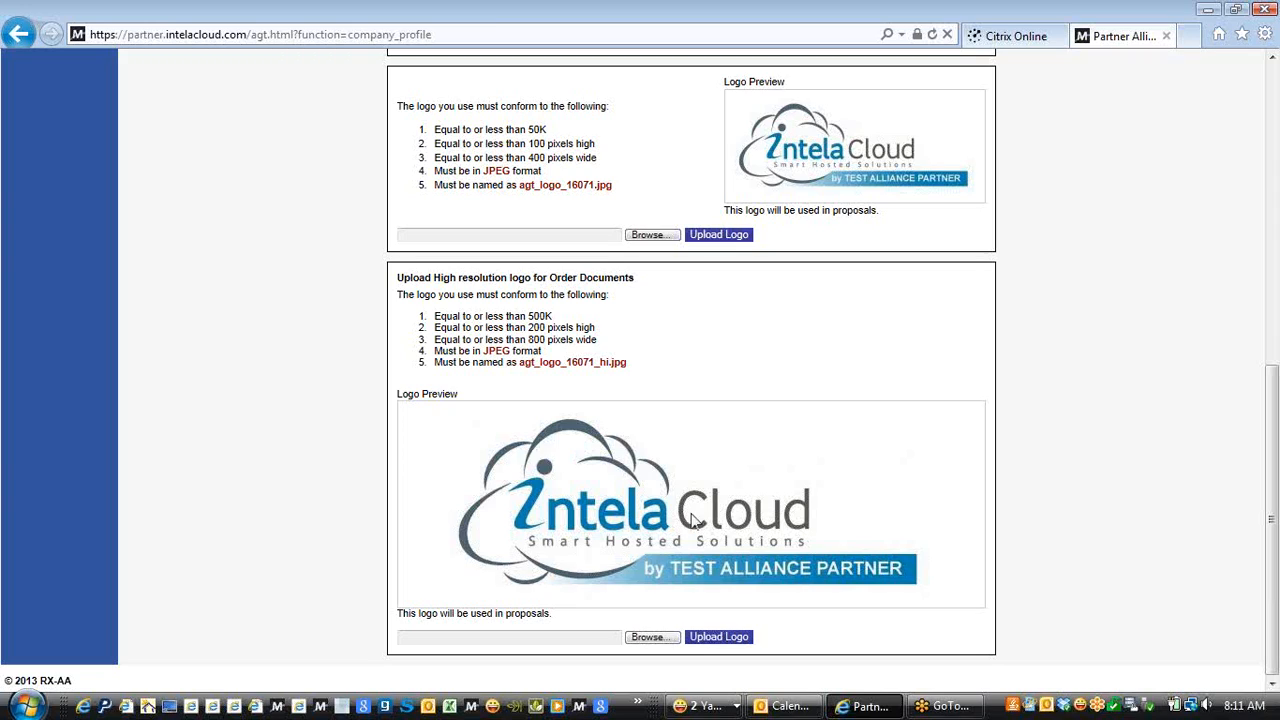
left_click_drag(1268, 444, 1248, 135)
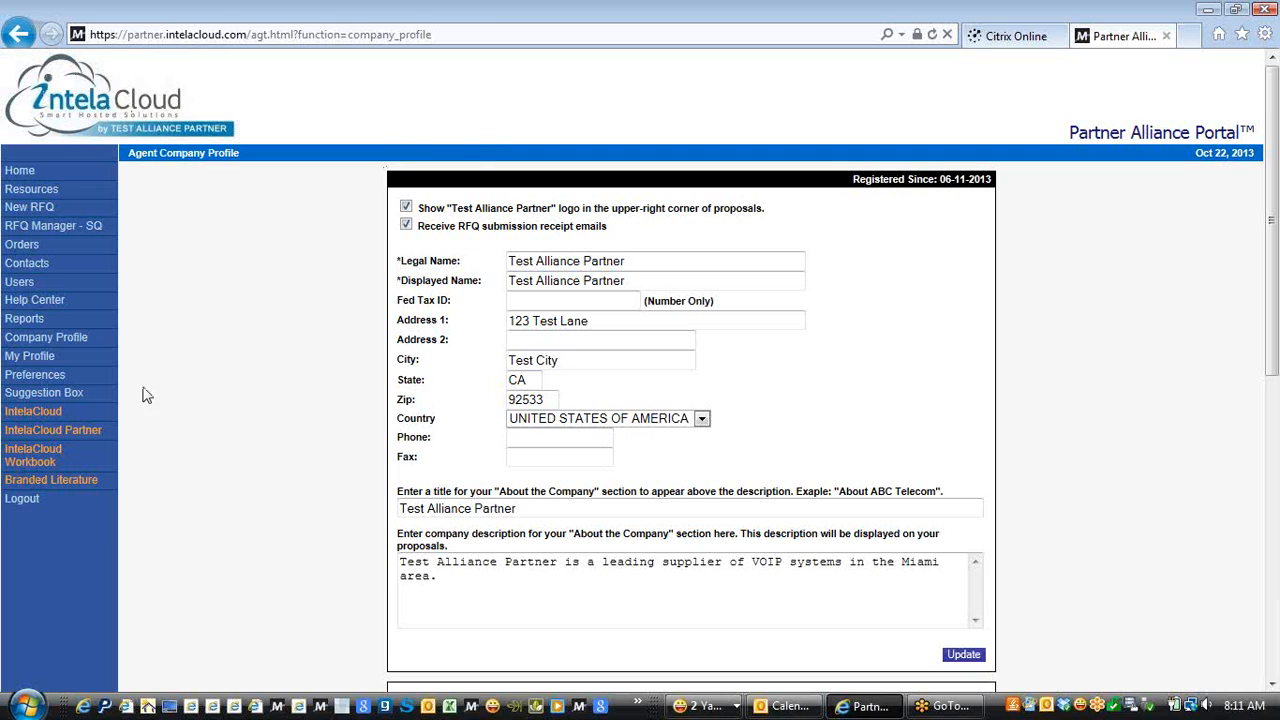
Open My Profile to view the agent administrator's name, address, phone and e-mail
left_click(36, 360)
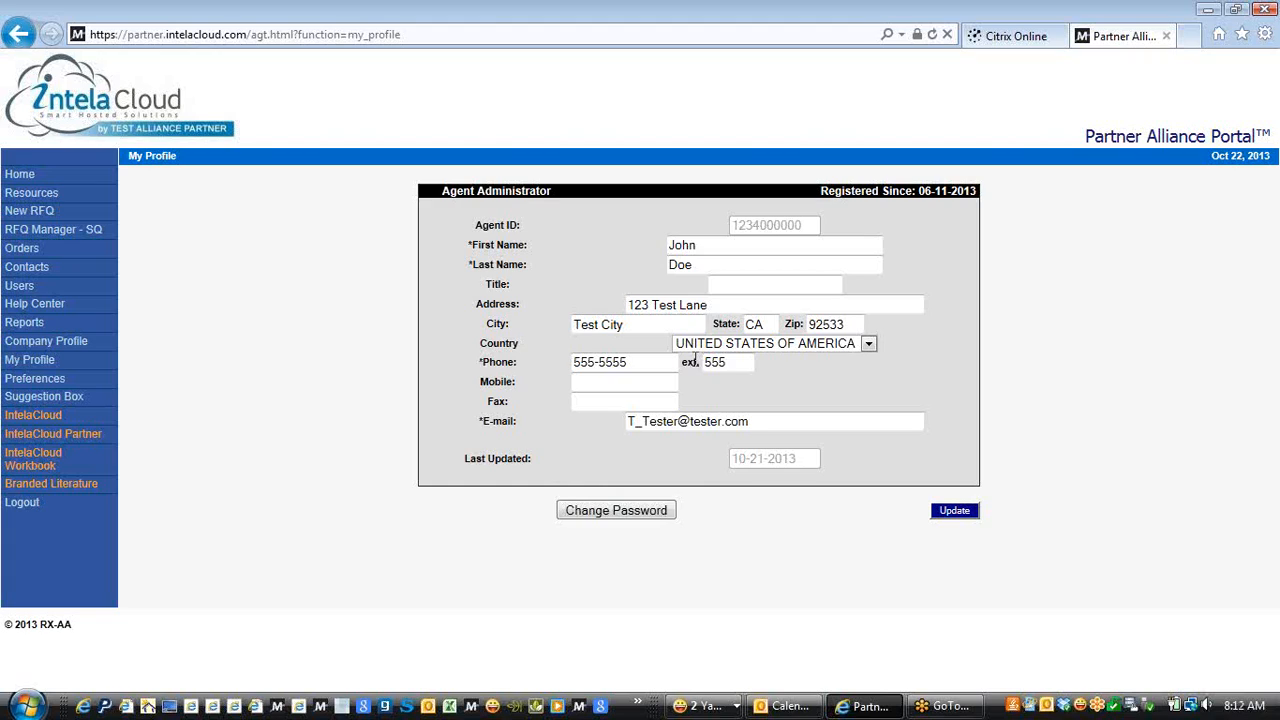
Start a password change, cancel it without changes, then open the Preferences page
left_click(602, 510)
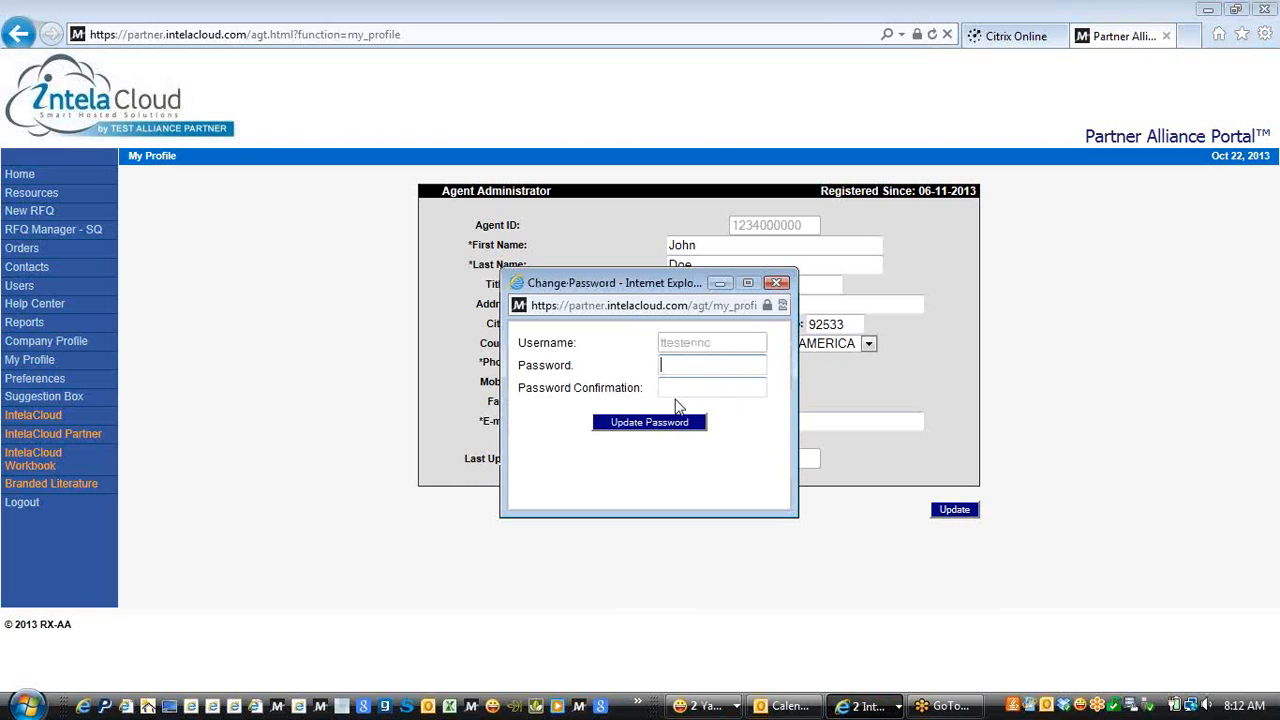
left_click(779, 284)
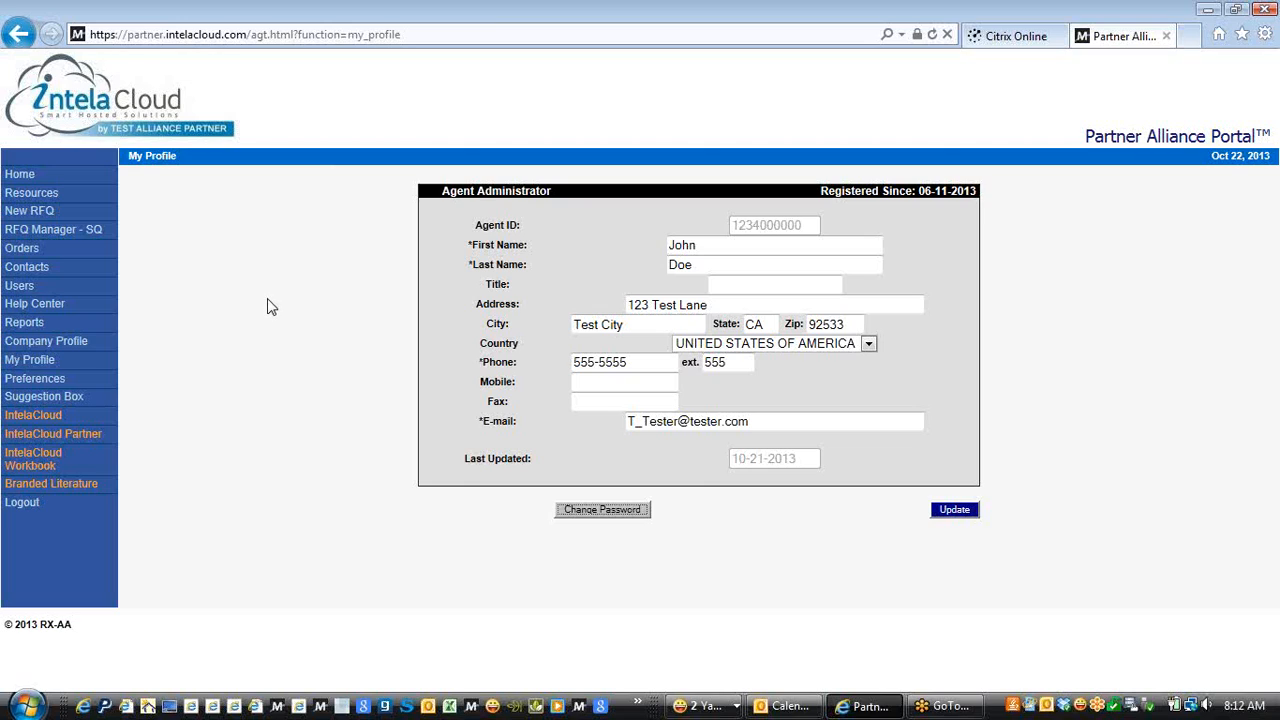
left_click(48, 380)
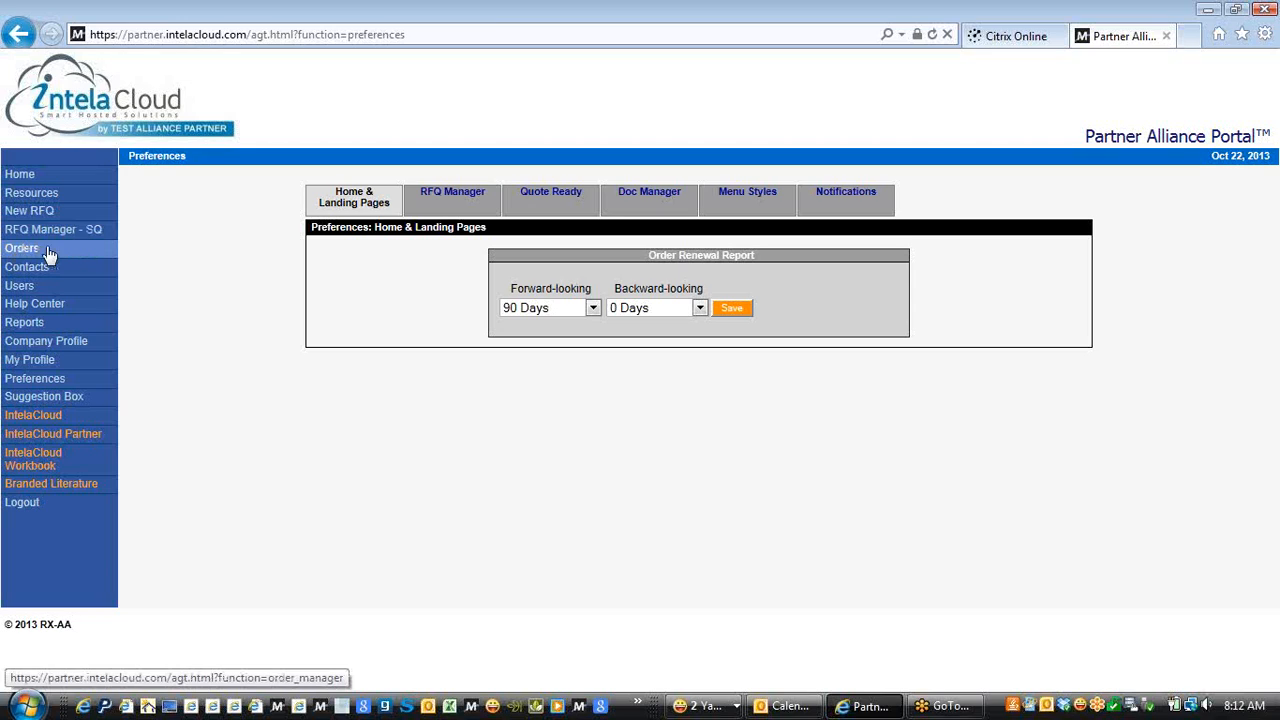
Check the Landing Page choices, keeping Home, then move to the RFQ Manager preferences
mouse_move(368, 205)
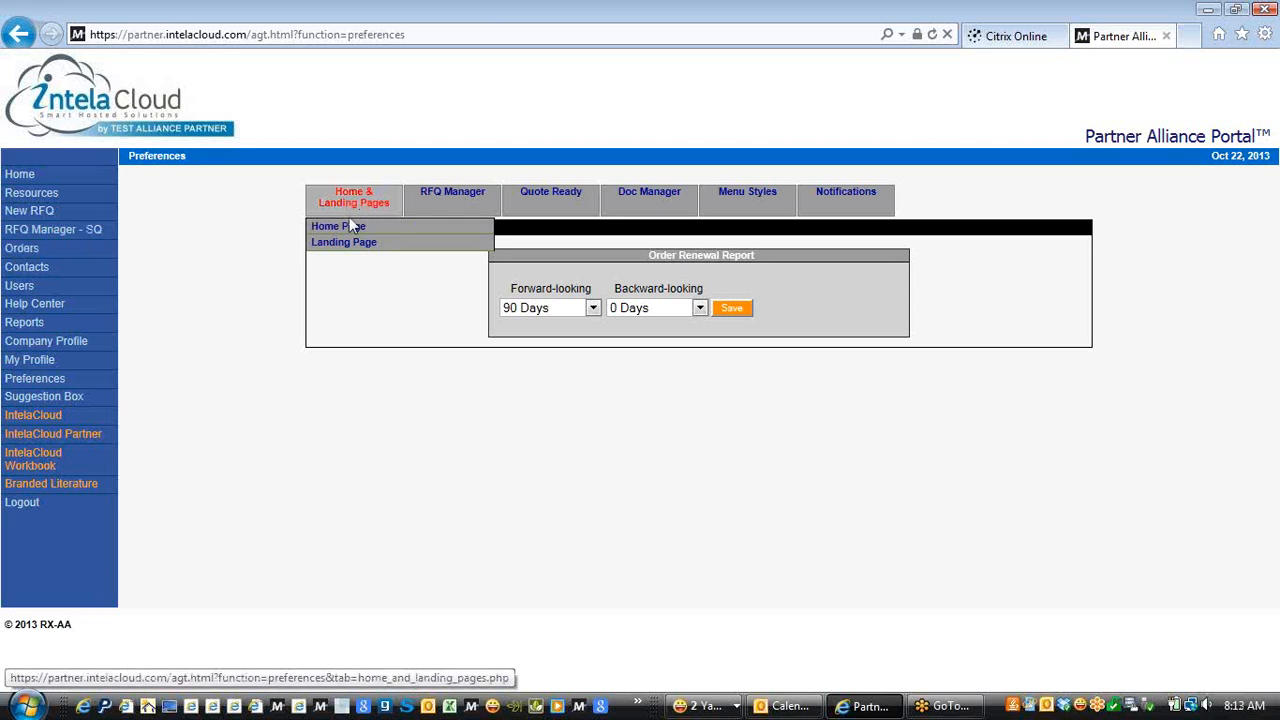
left_click(338, 243)
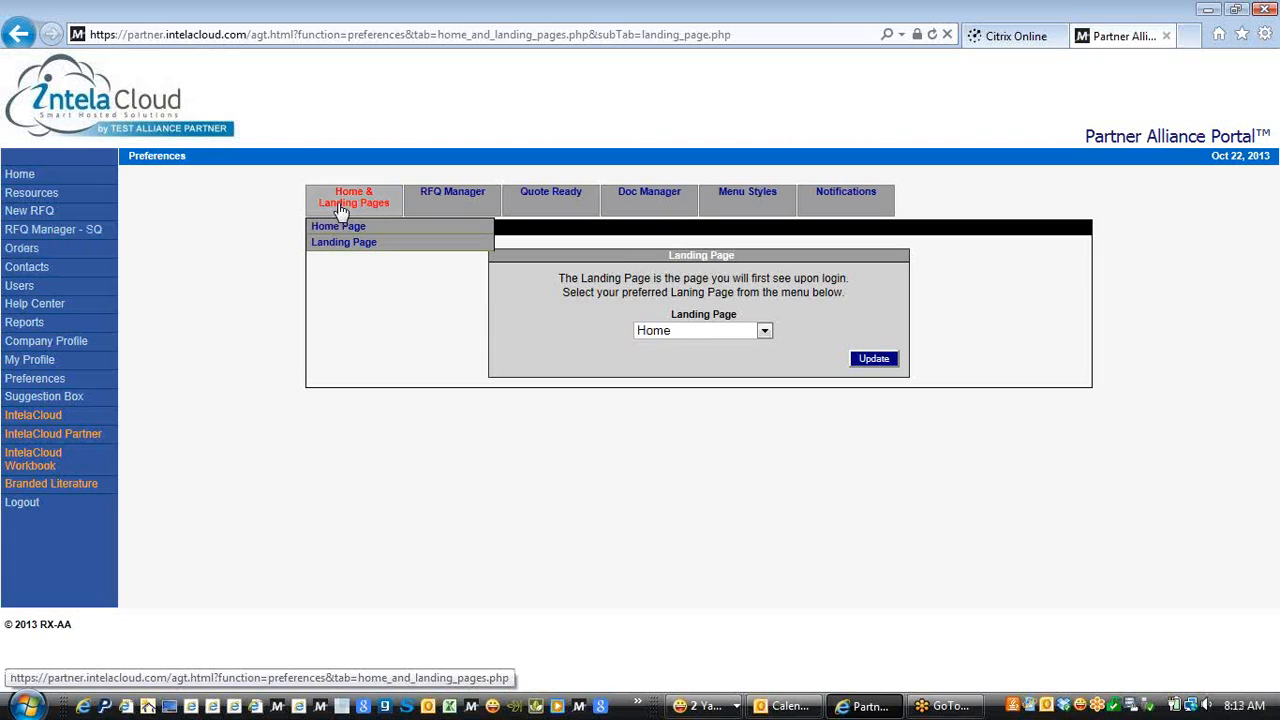
left_click(671, 333)
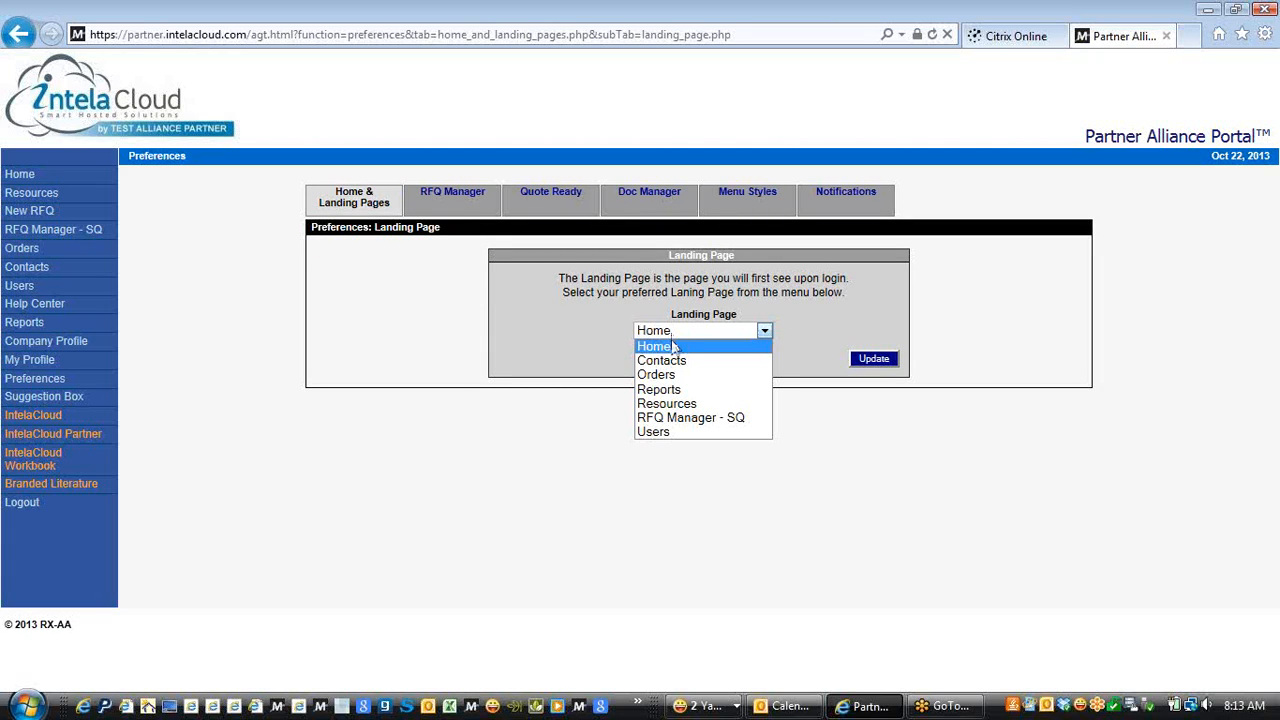
left_click(367, 318)
left_click(448, 192)
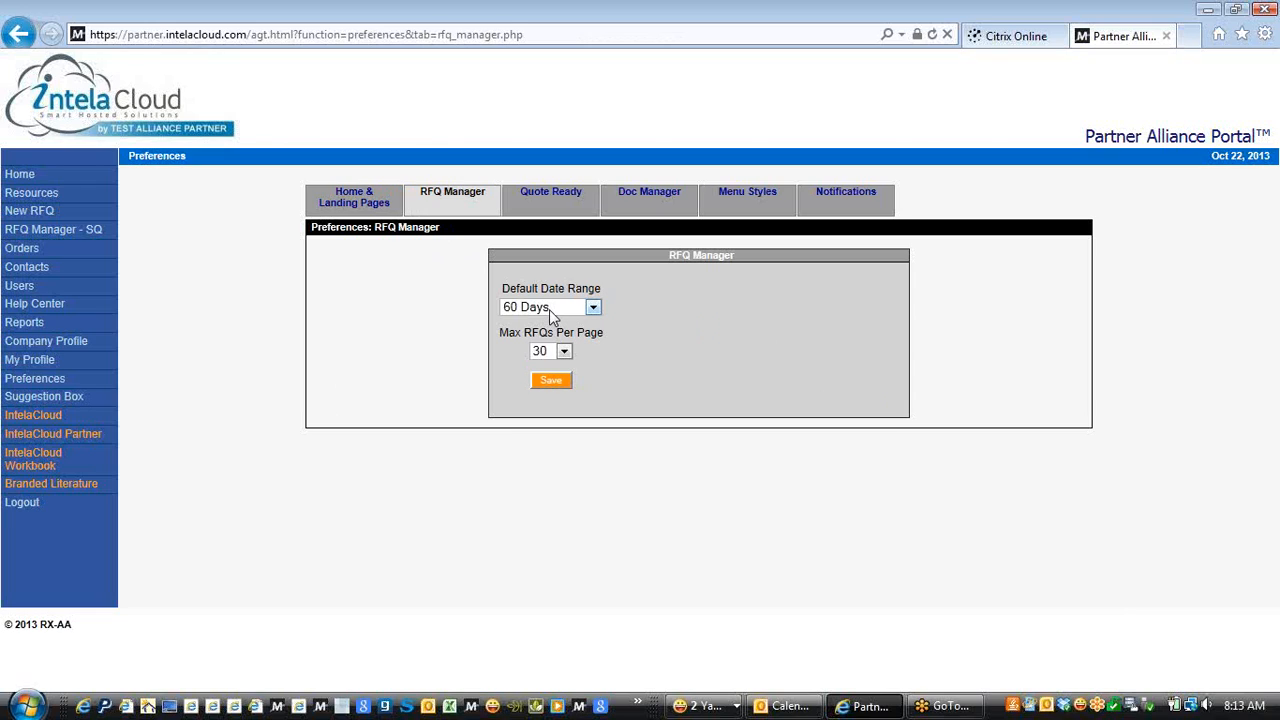
List the Default Date Range options, Today to 365 Days, with 60 Days selected
left_click(549, 309)
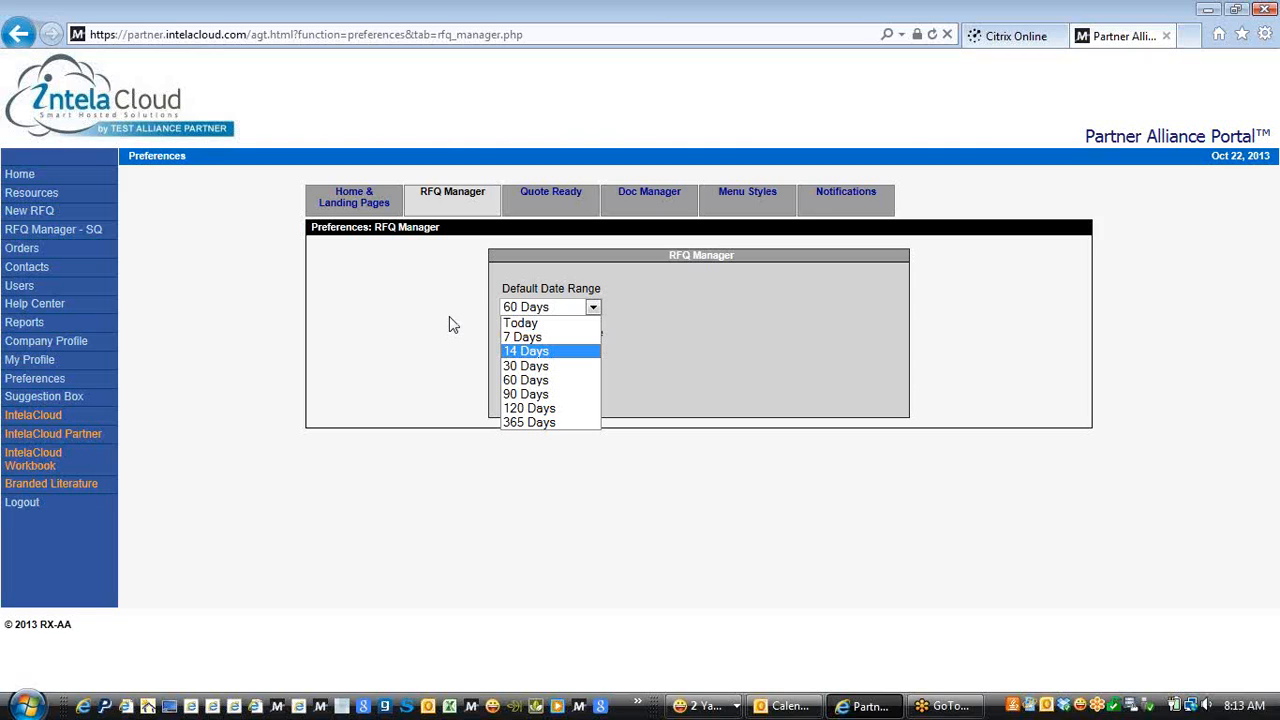
Browse the date range options, keep 60 Days, and move to the Quote Ready settings
key("Up")
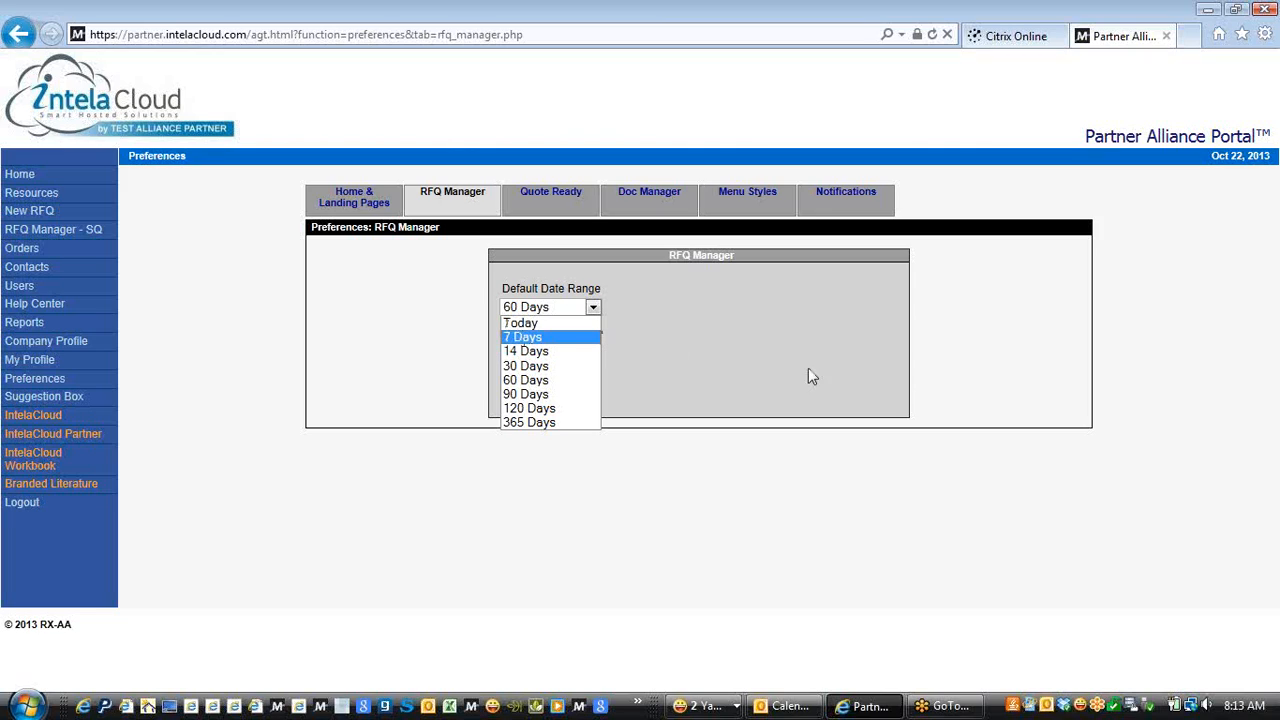
left_click(1239, 337)
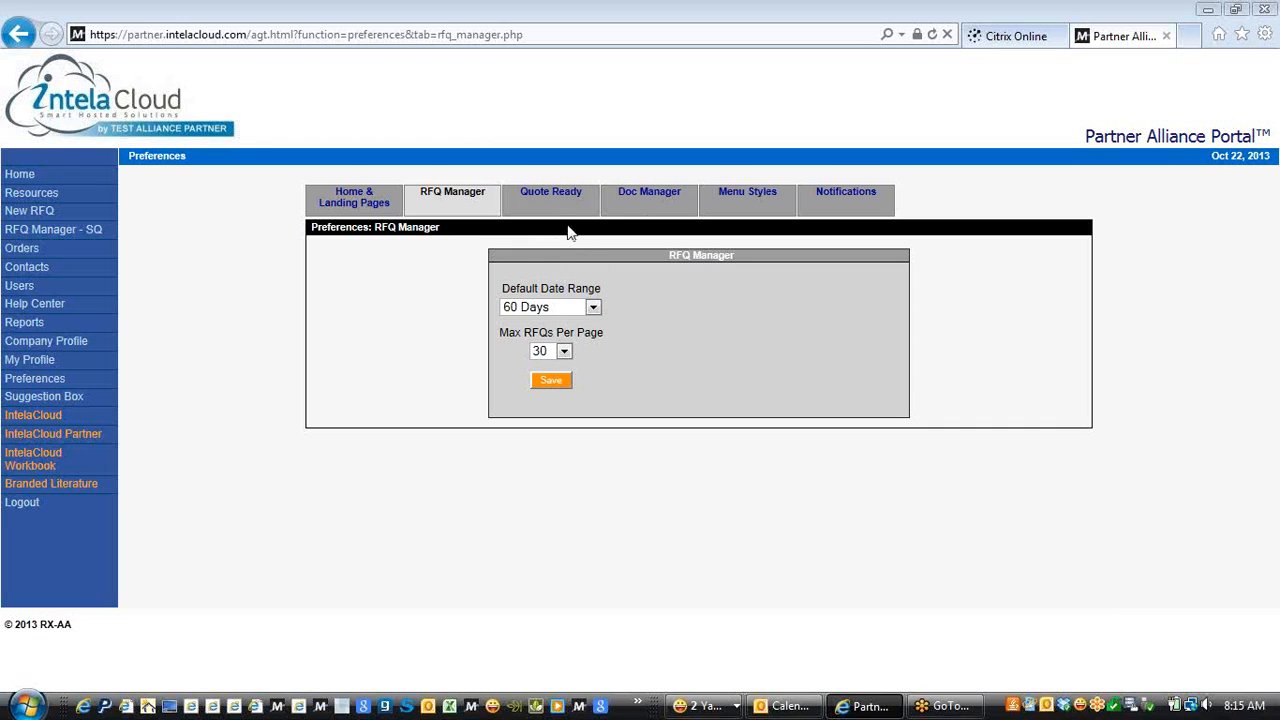
left_click(553, 194)
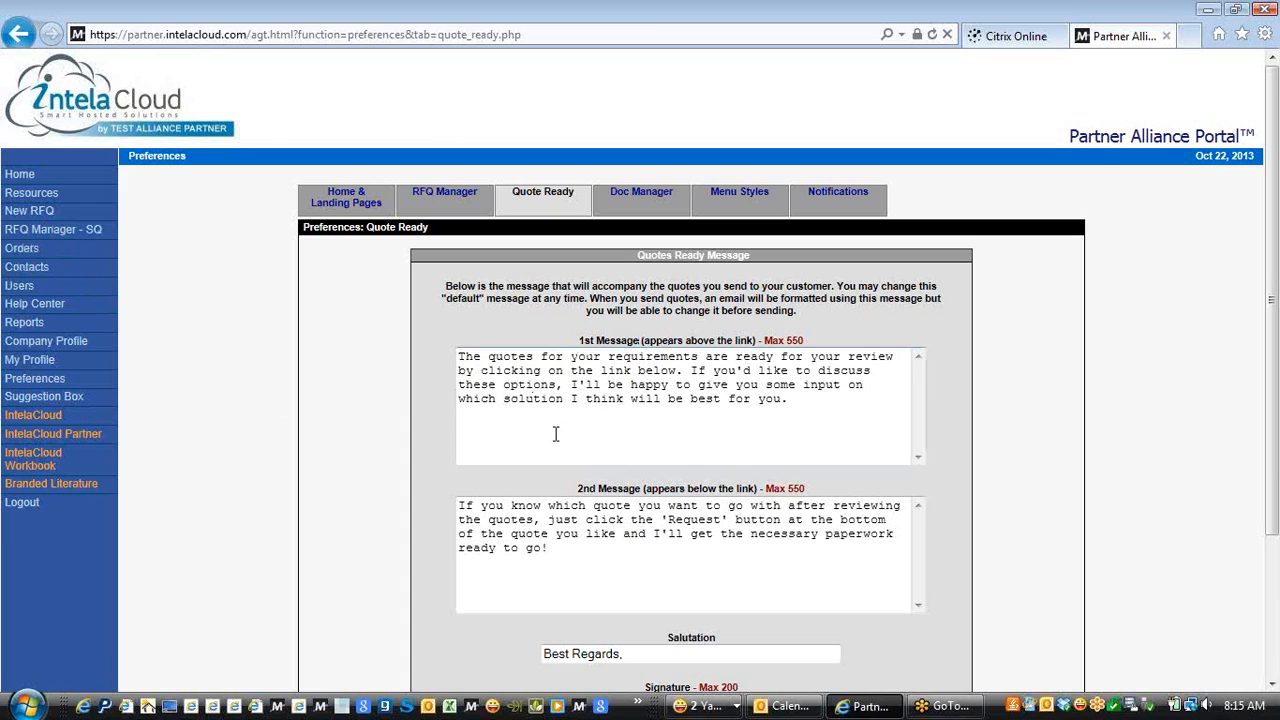
Review the default 2nd quote message and its Best Regards salutation
left_click(544, 519)
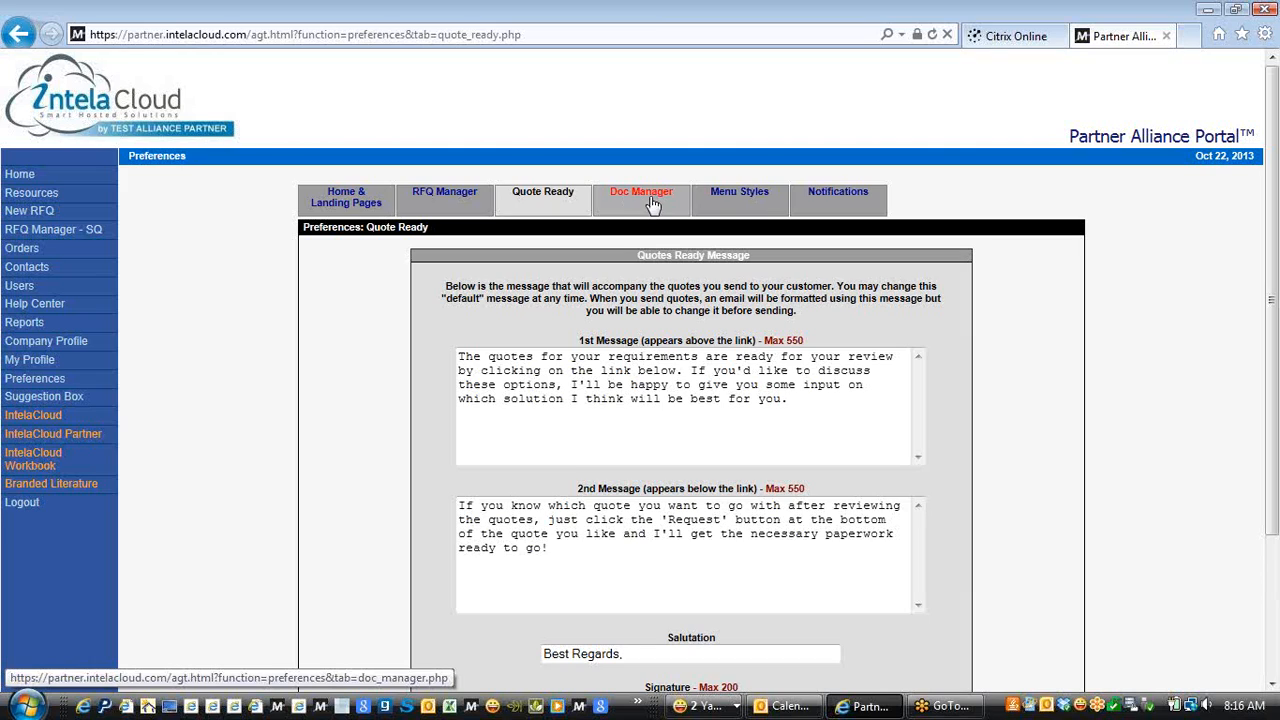
Check the Prospects/Customers menu style choices on Menu Styles, keeping Drop-down, then open Notifications
left_click(725, 200)
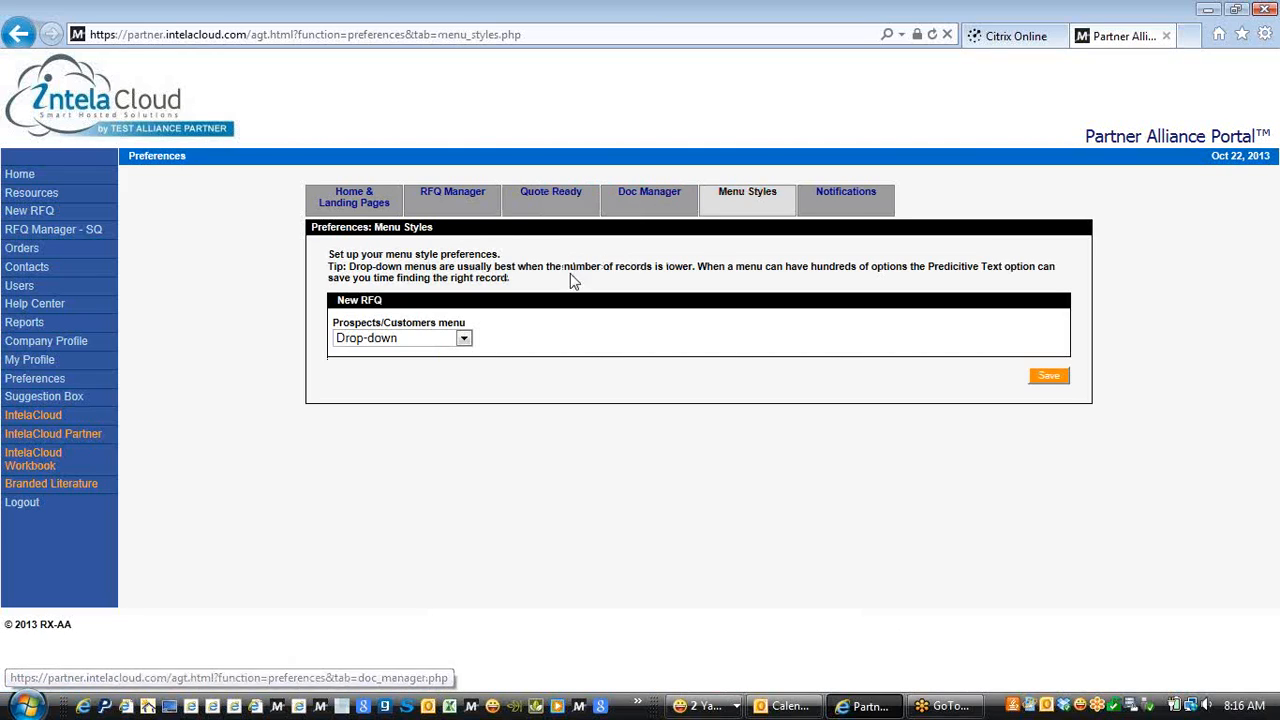
left_click(463, 338)
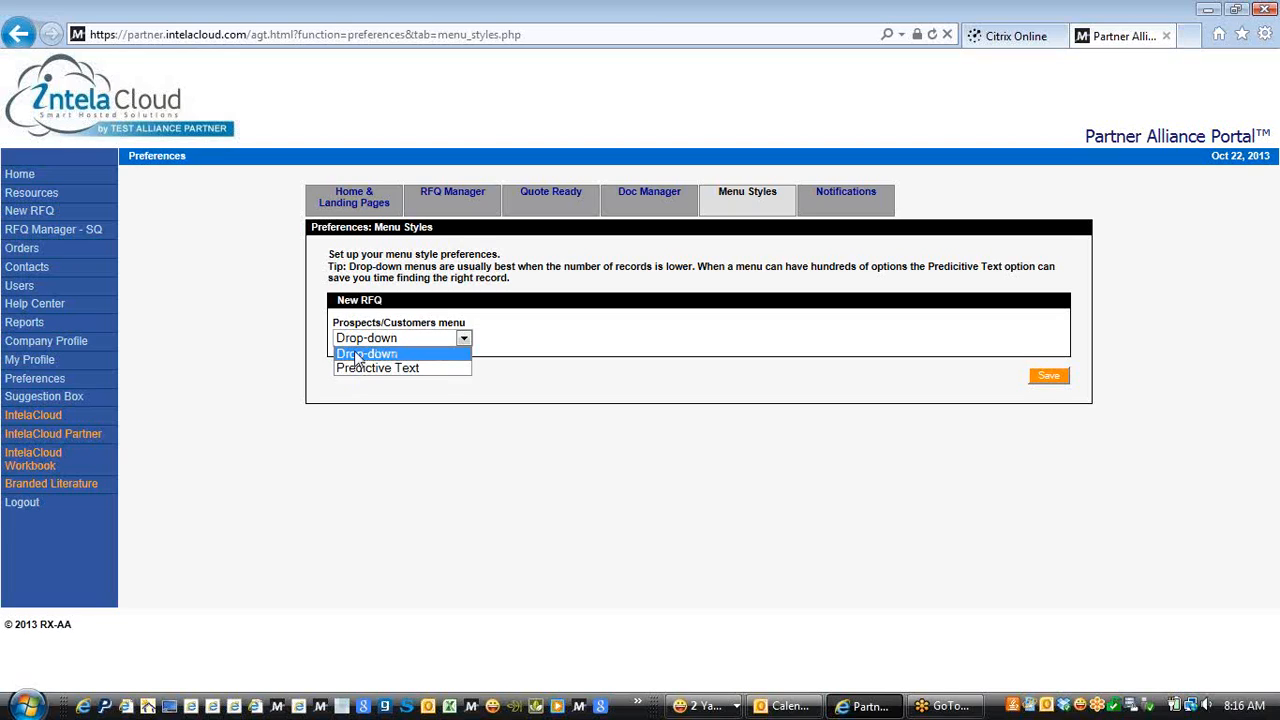
left_click(284, 316)
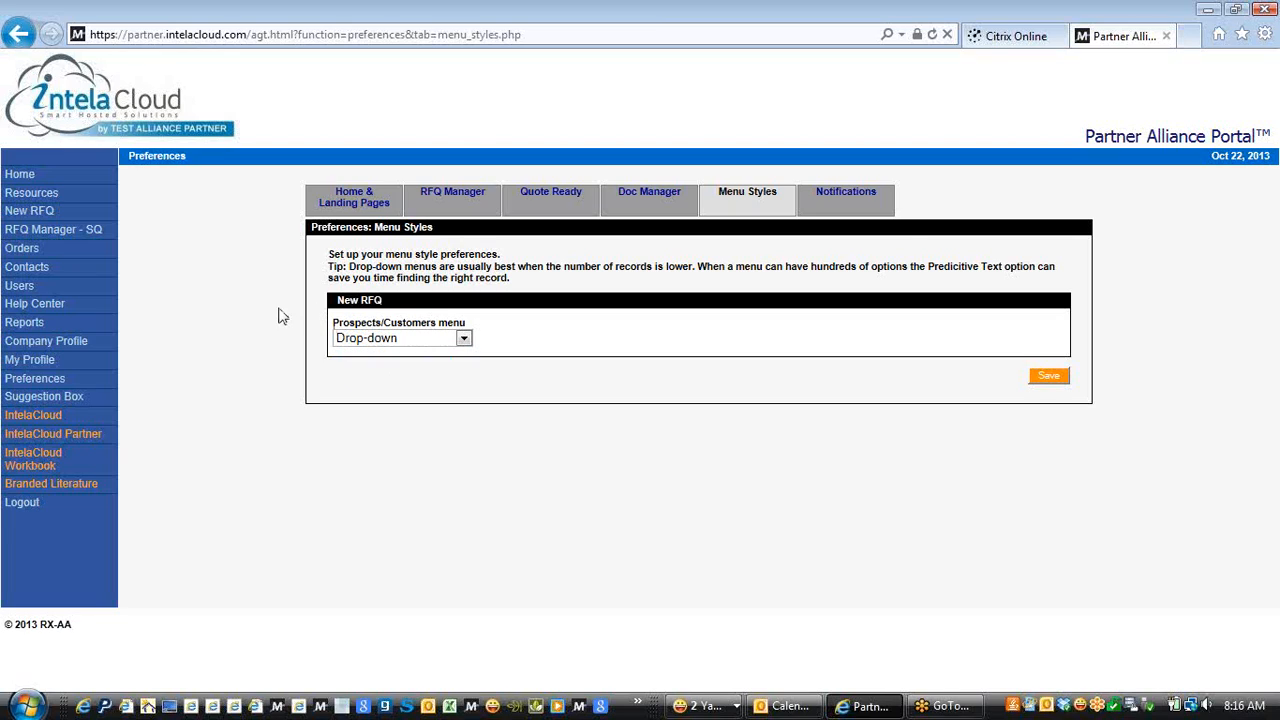
left_click(858, 205)
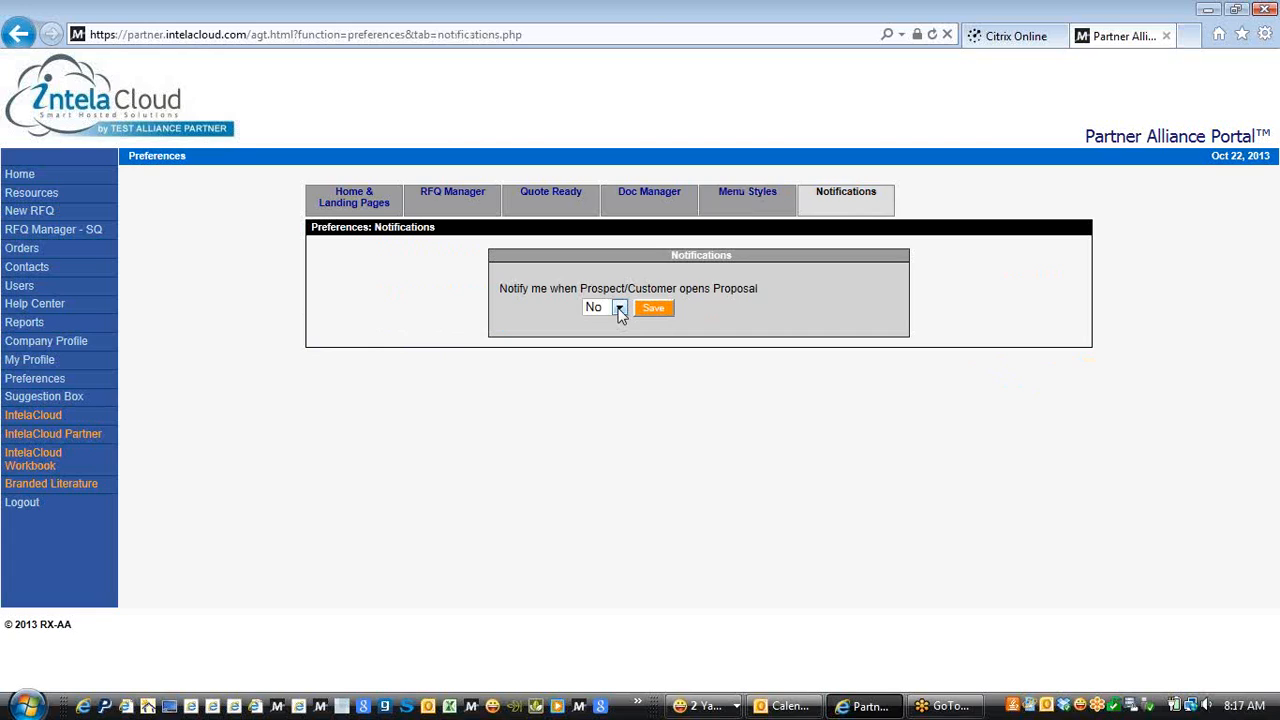
Leave the proposal-open notification at No and go to the User Manager page
left_click(619, 310)
left_click(399, 273)
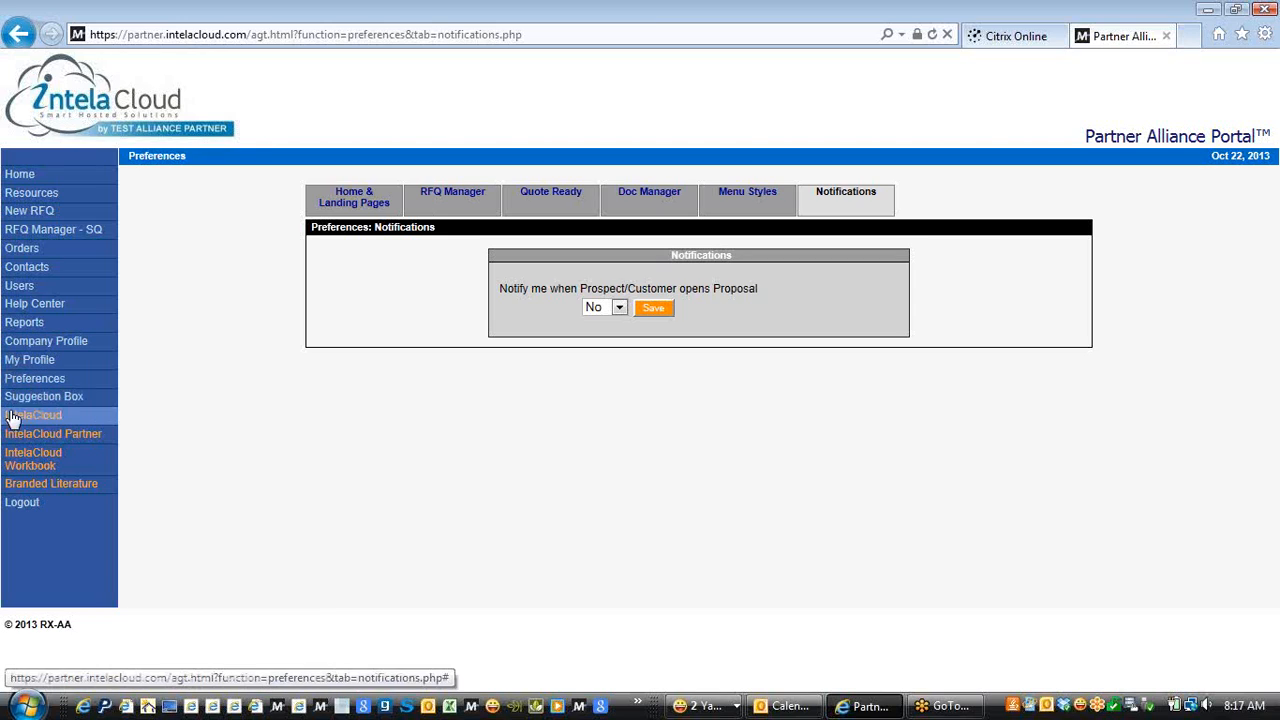
left_click(19, 285)
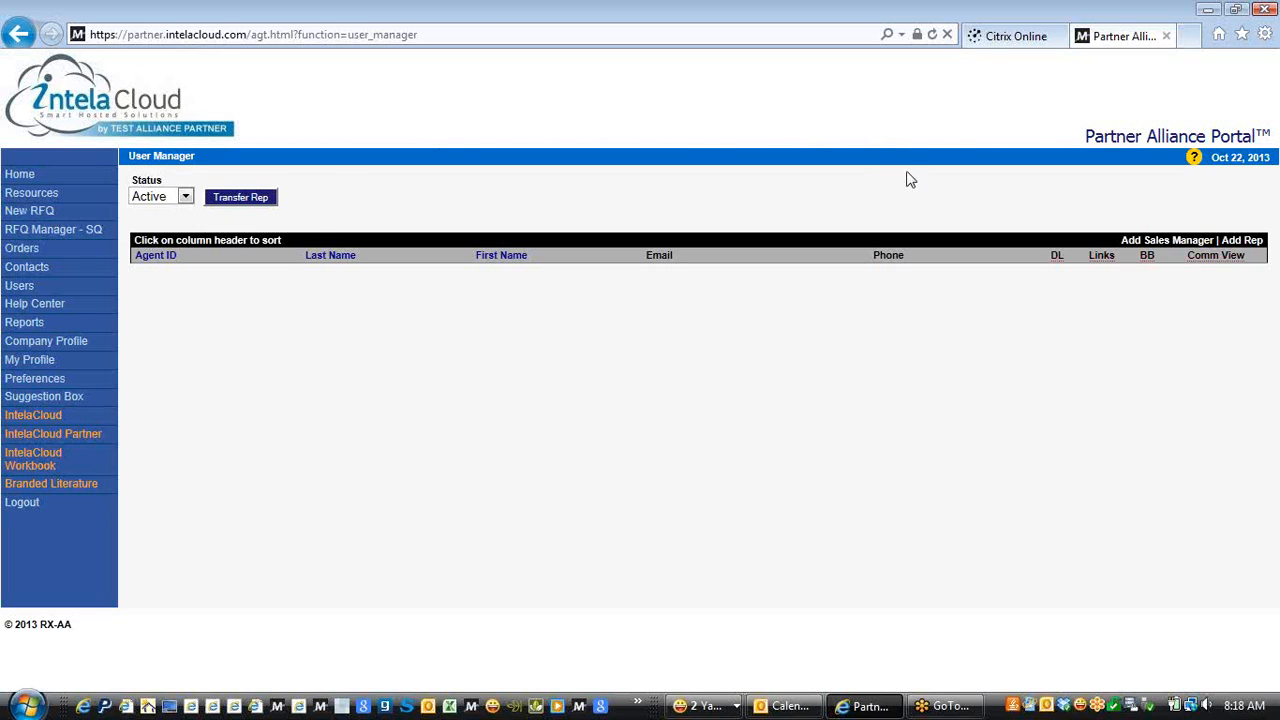
left_click(1152, 242)
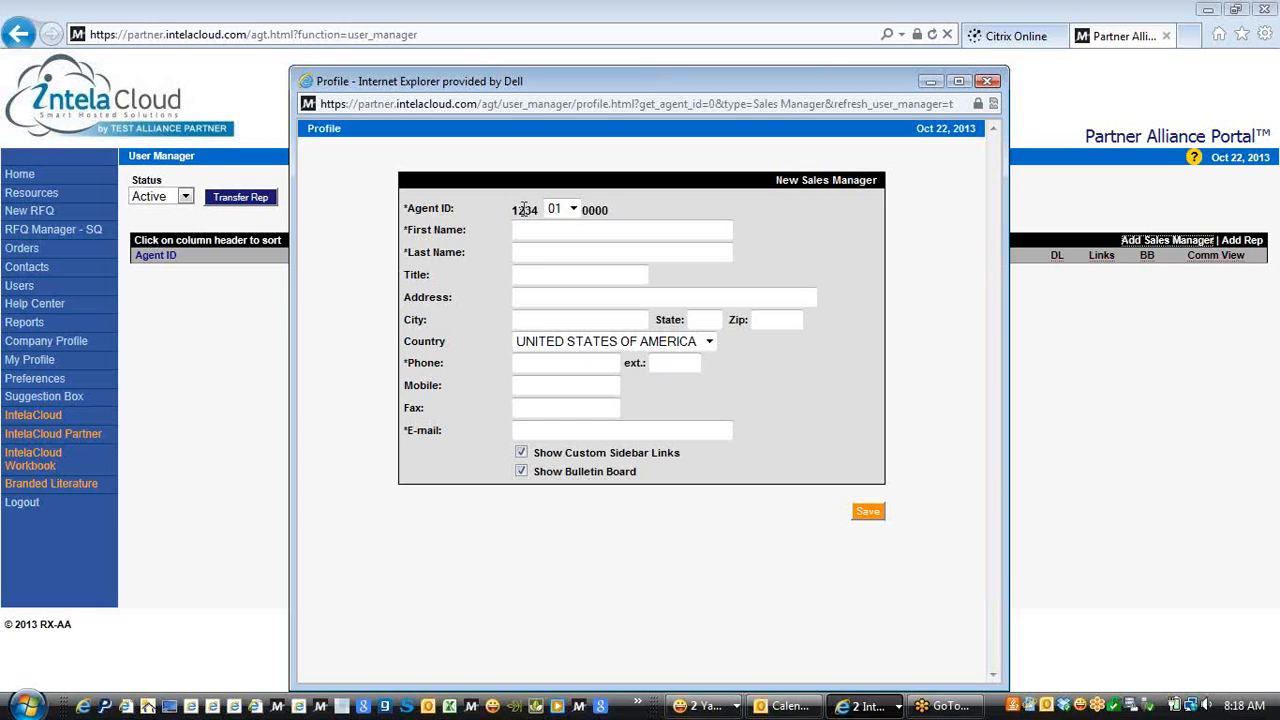
left_click(574, 210)
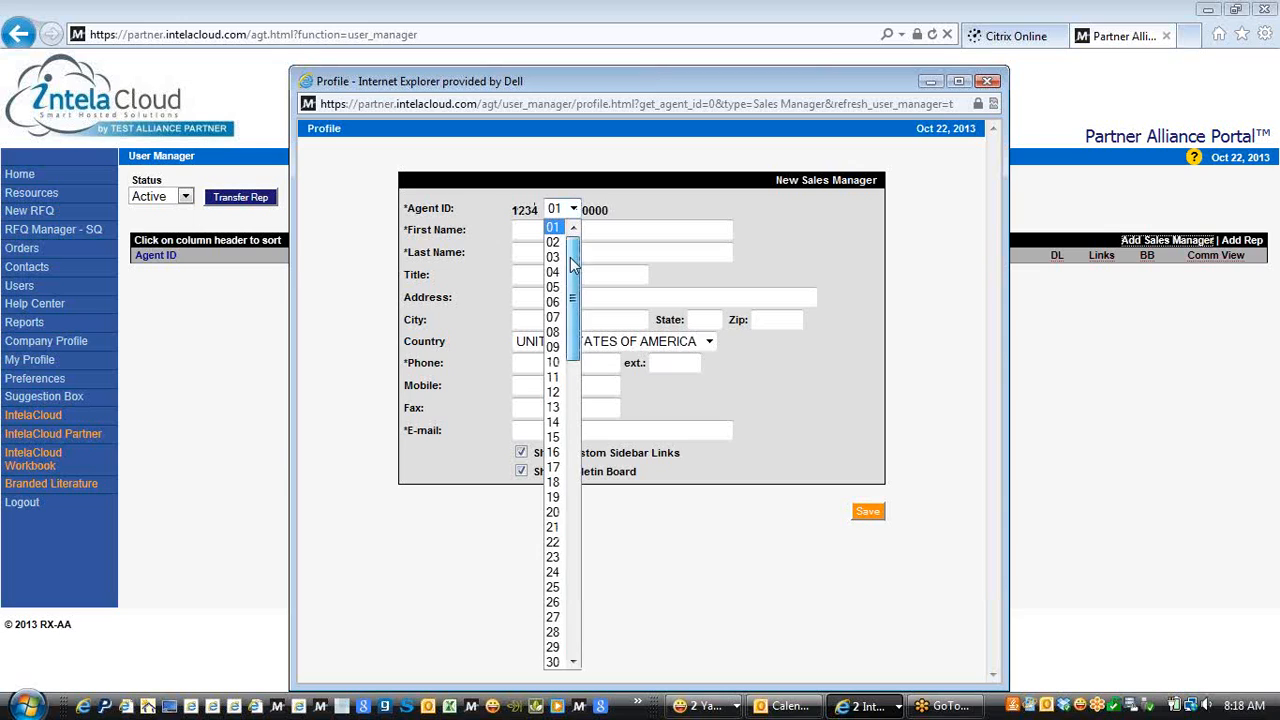
left_click_drag(573, 263, 596, 561)
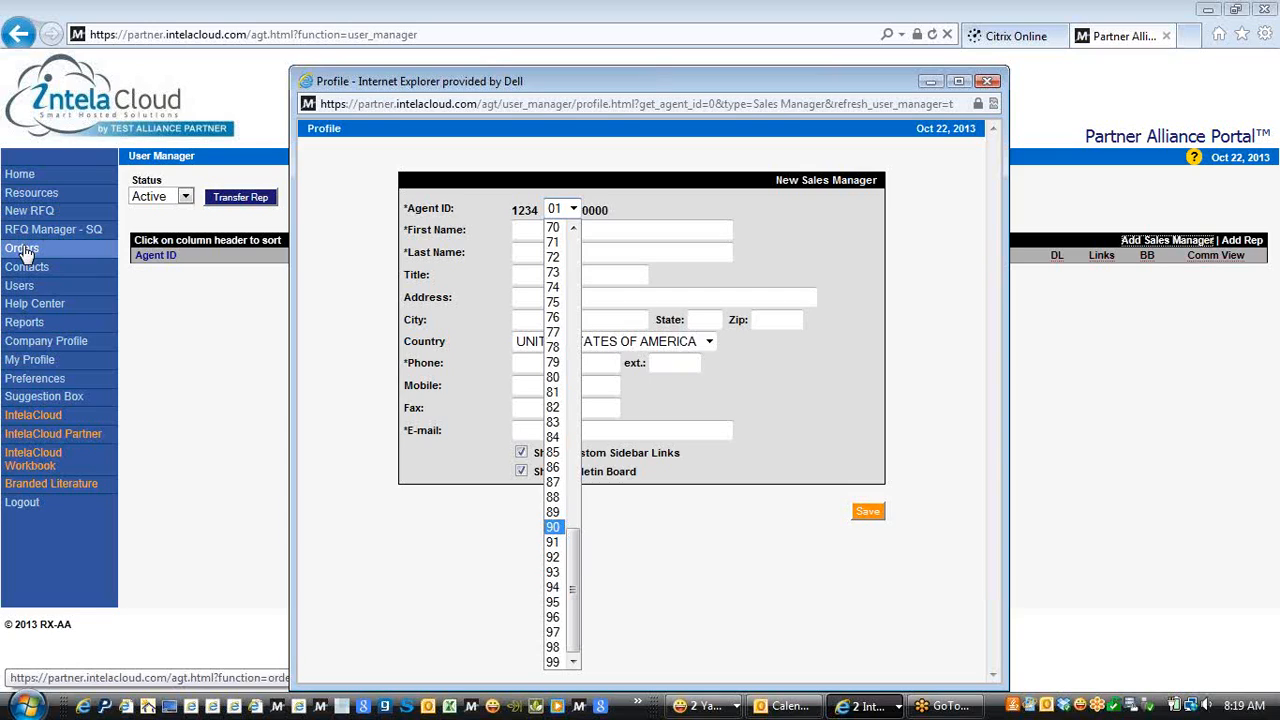
left_click(665, 158)
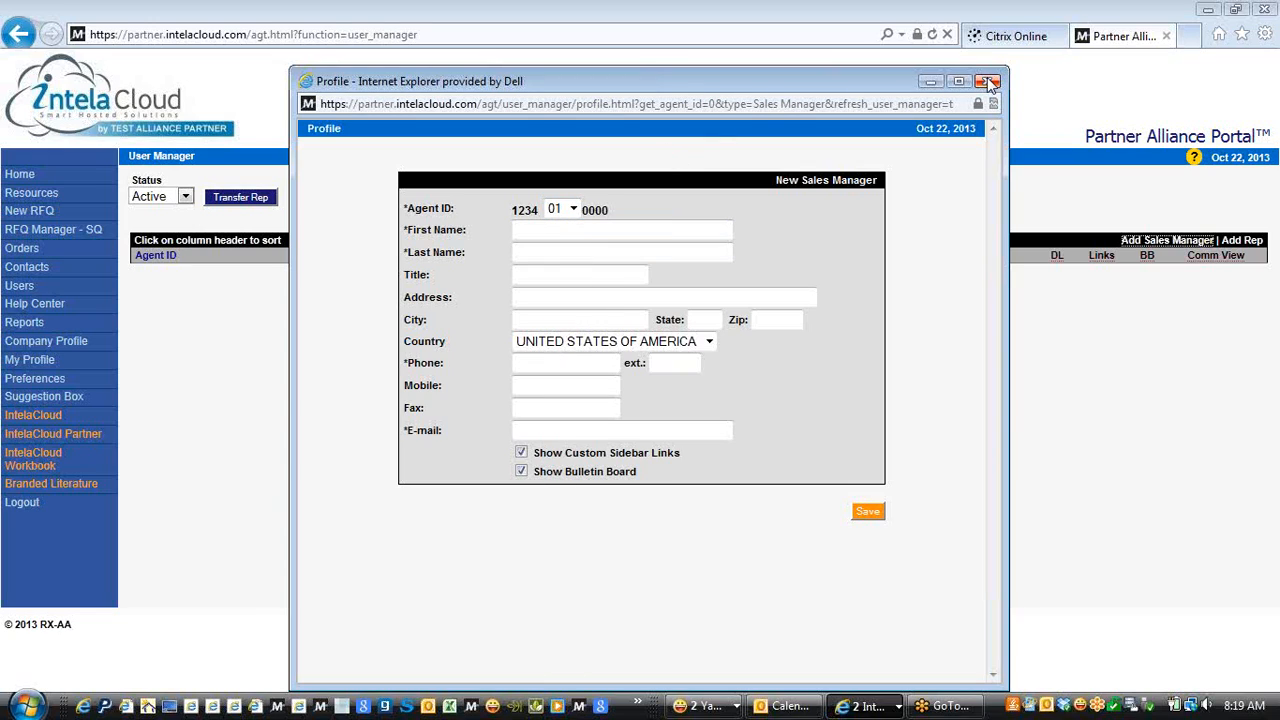
left_click(988, 82)
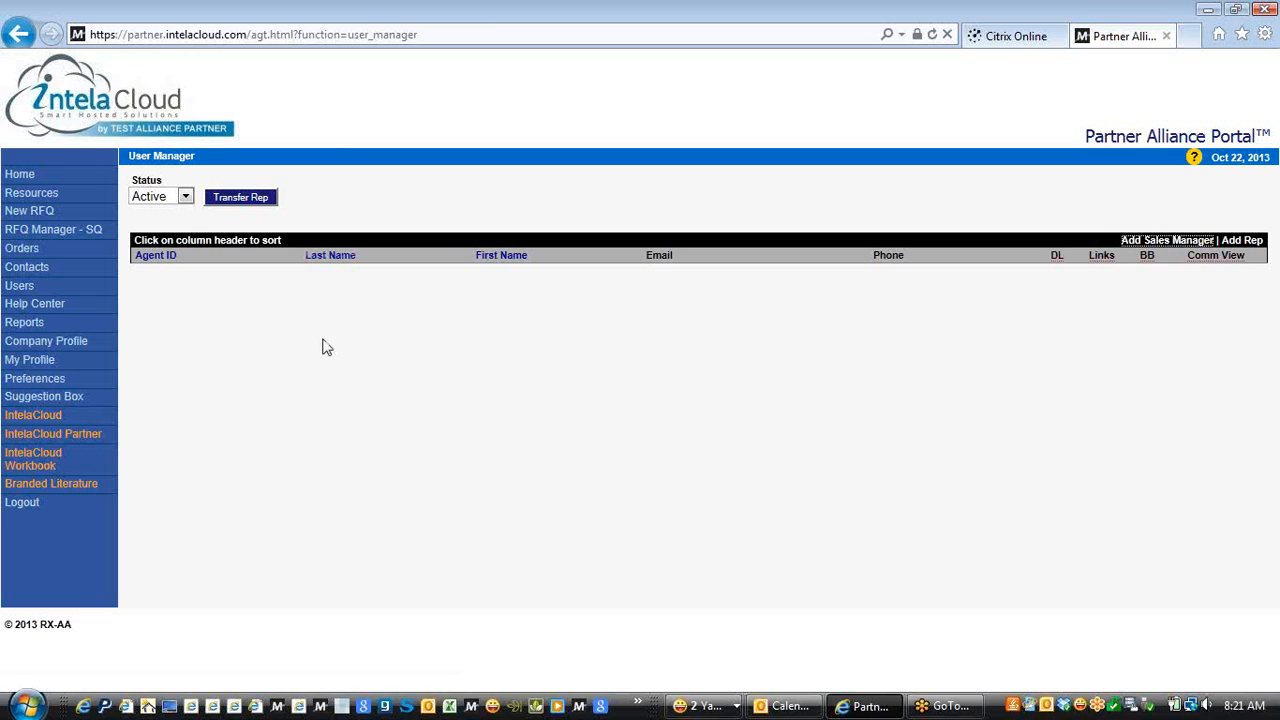
left_click(1162, 246)
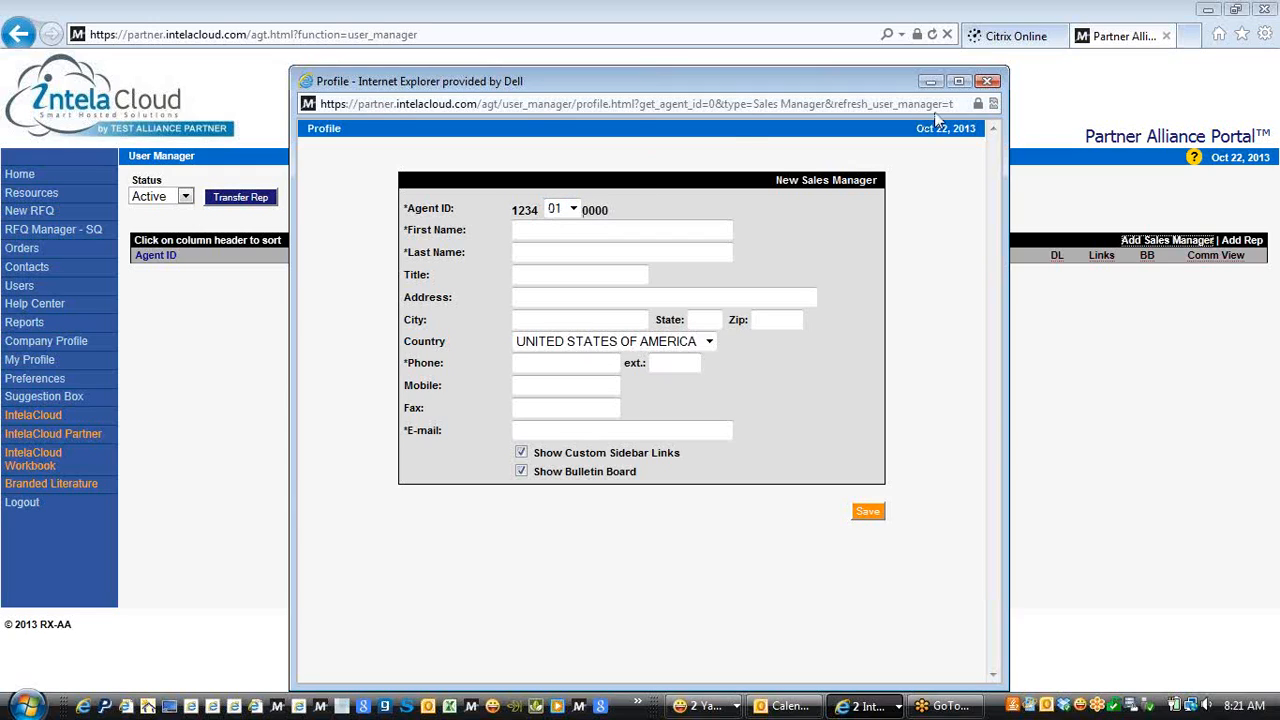
left_click(986, 82)
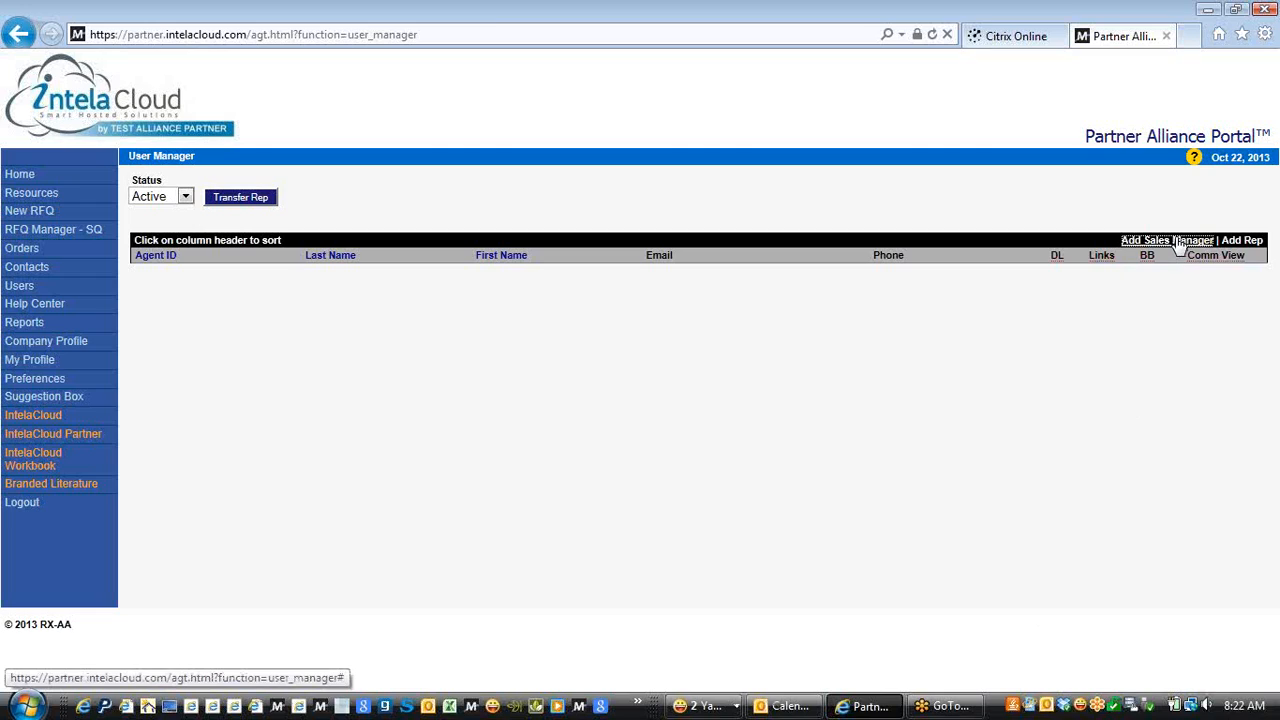
Open an Add Rep form, replace the Agent ID digits 0000 with 9999, then discard it unsaved
left_click(1243, 241)
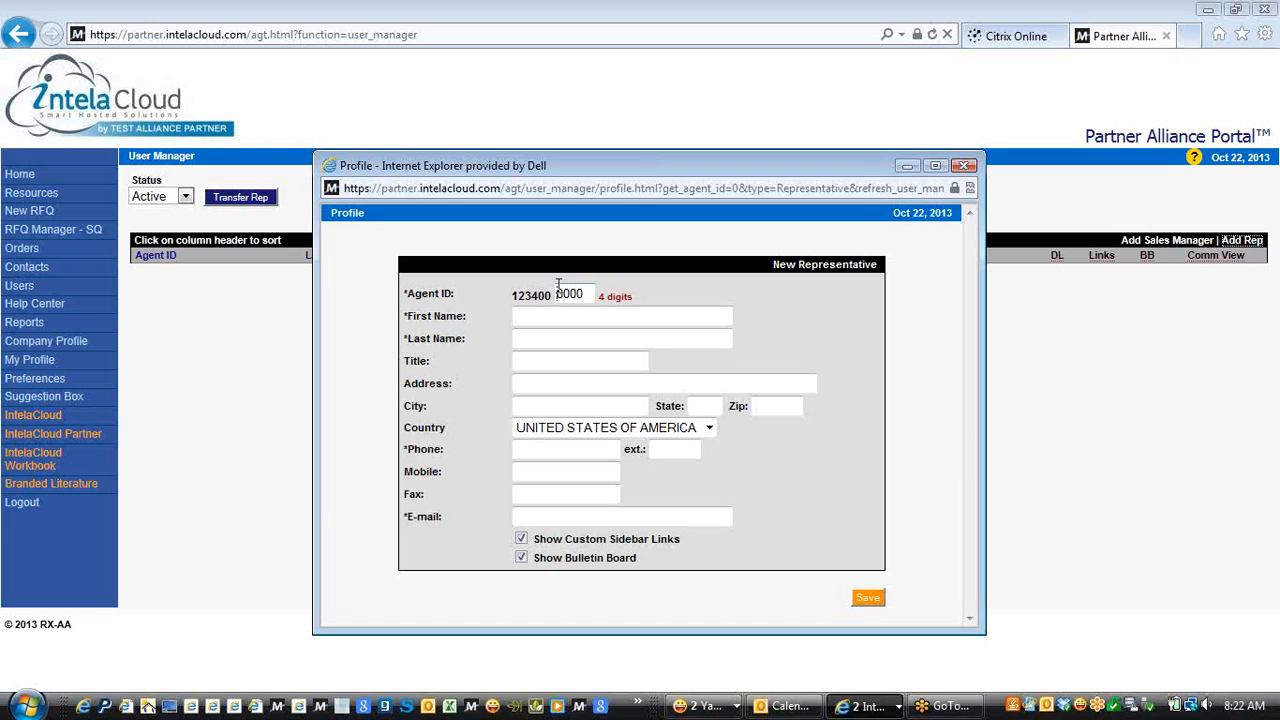
key("BackSpace")
key("BackSpace")
key("BackSpace")
key("BackSpace")
type("9999")
left_click(964, 166)
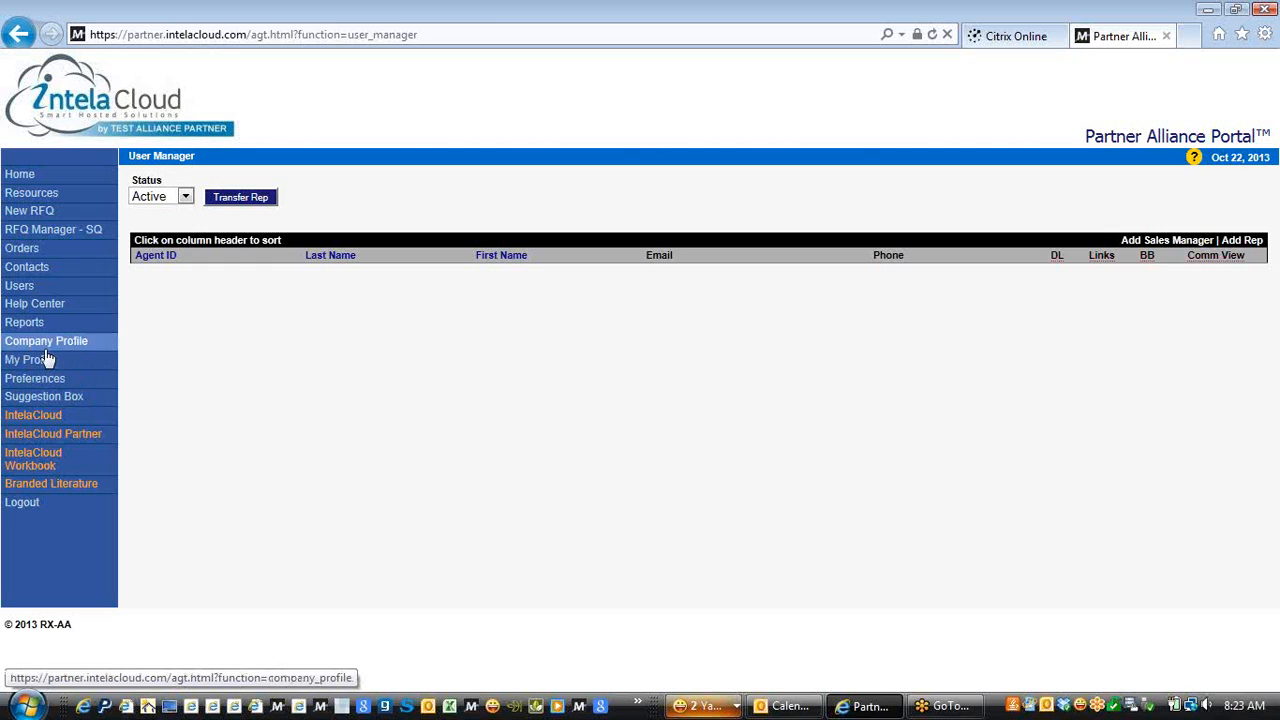
Go to the Resources page from the left navigation menu
left_click(33, 196)
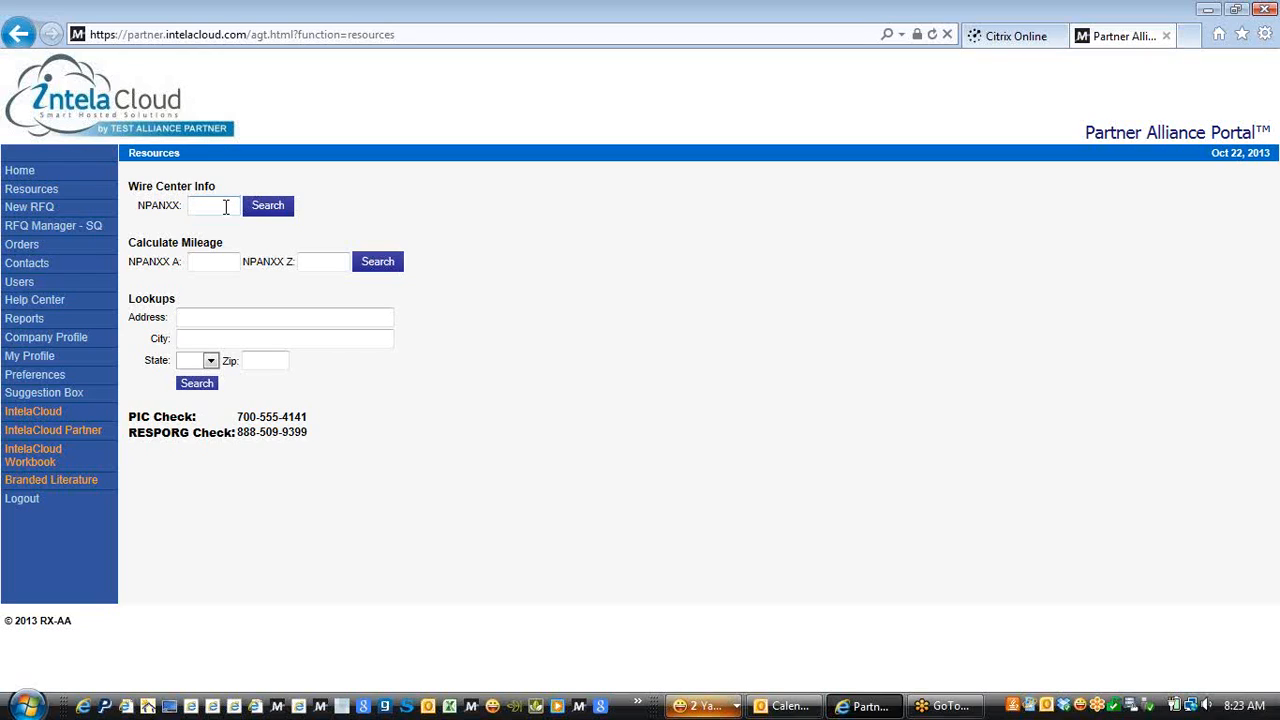
Search Wire Center Info for NPANXX 212246, review the results, and close the window
type("212246")
left_click(263, 212)
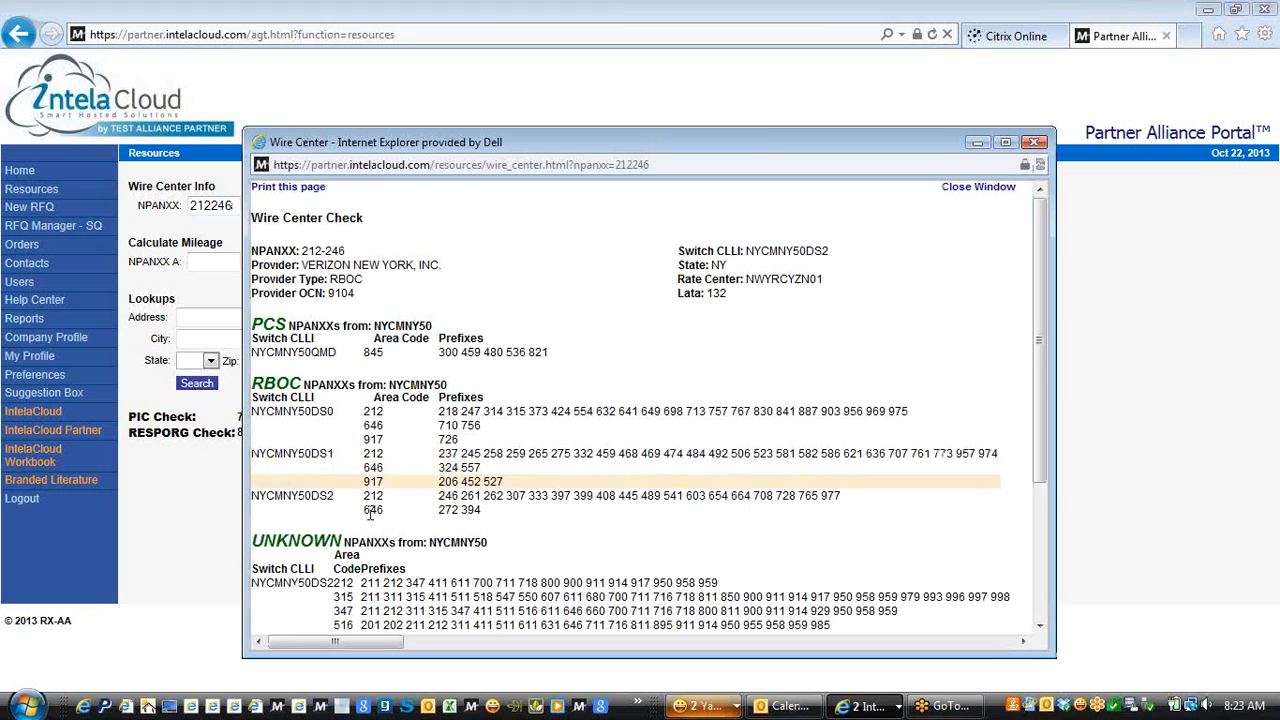
left_click(1036, 143)
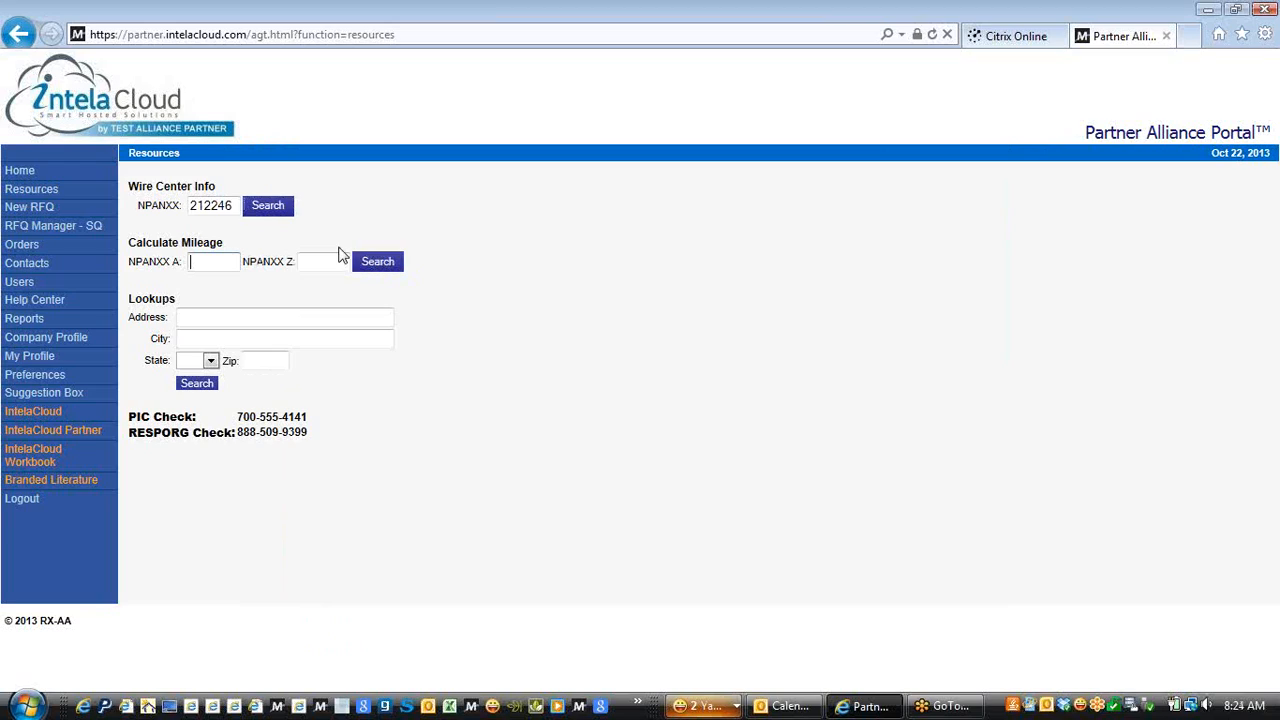
type("212246")
left_click(320, 259)
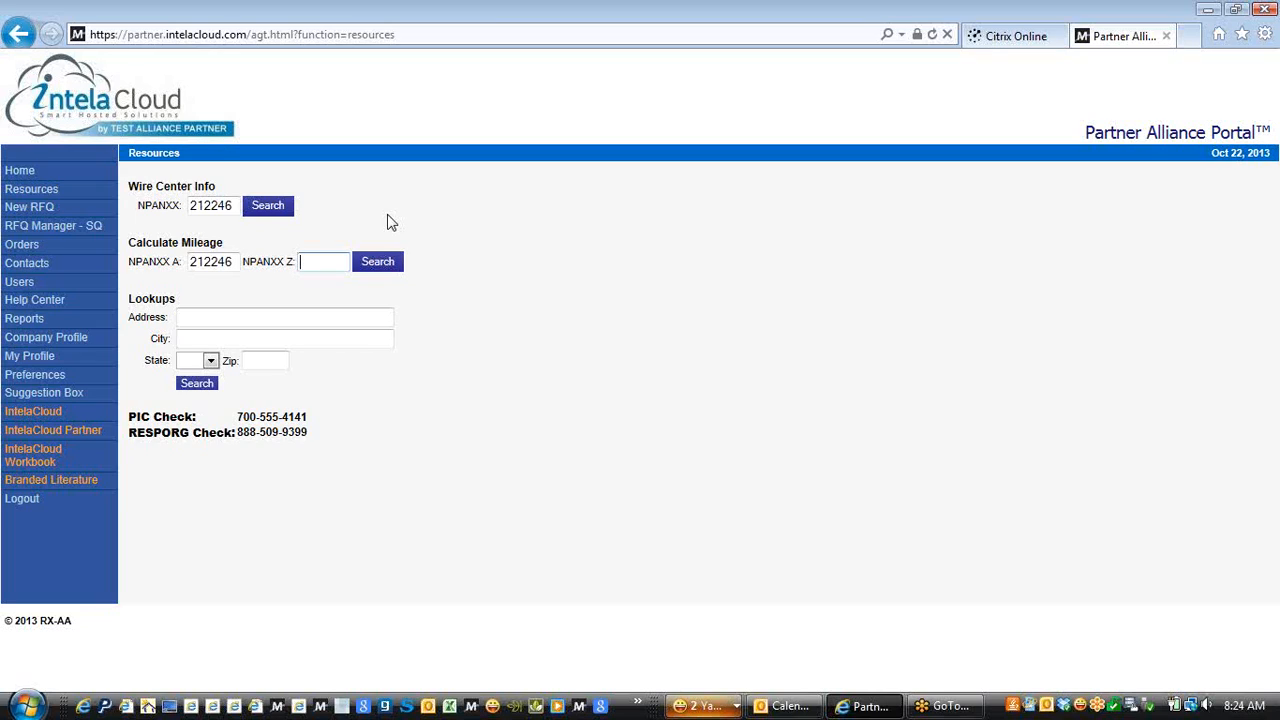
type("4")
key("BackSpace")
type("949499")
left_click(365, 267)
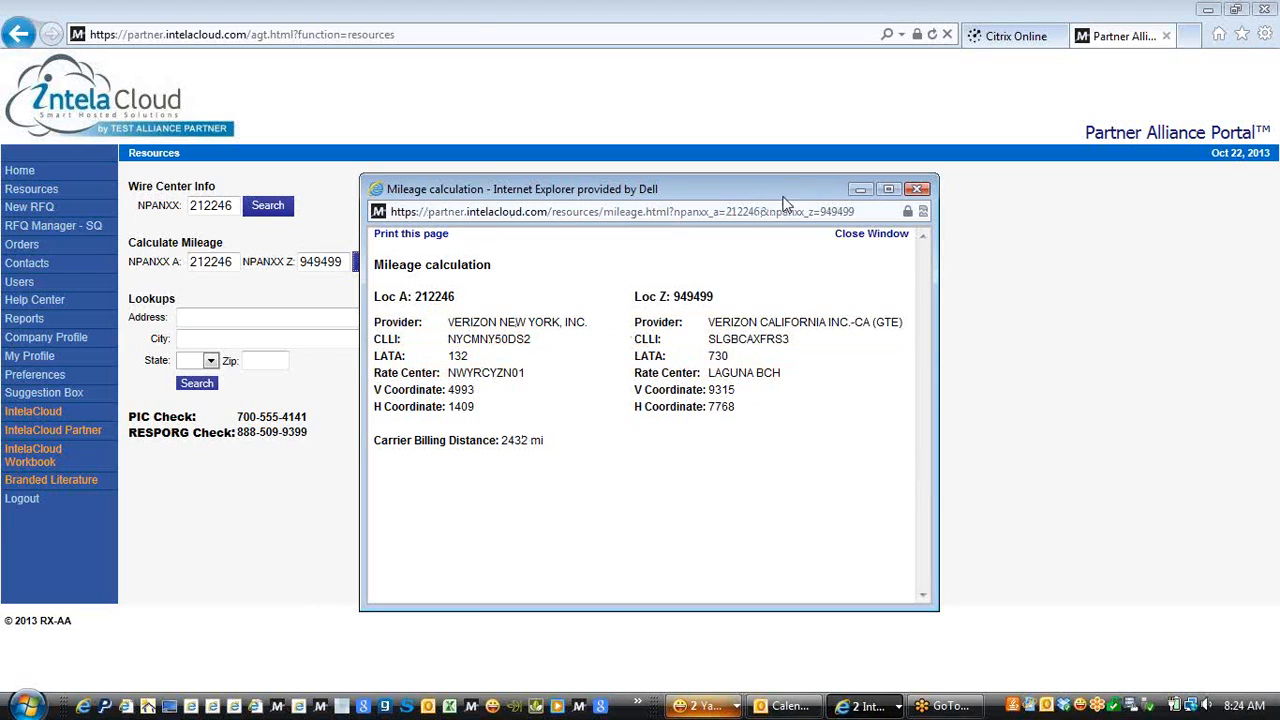
left_click(917, 190)
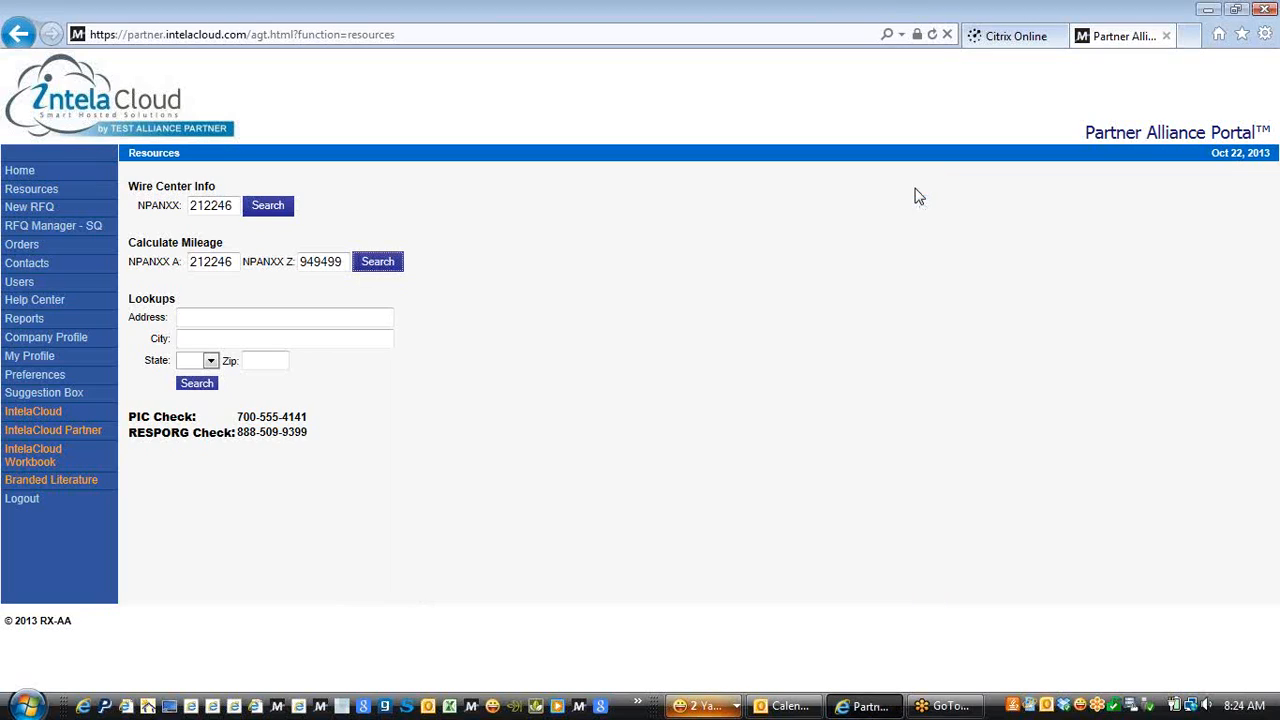
left_click(323, 316)
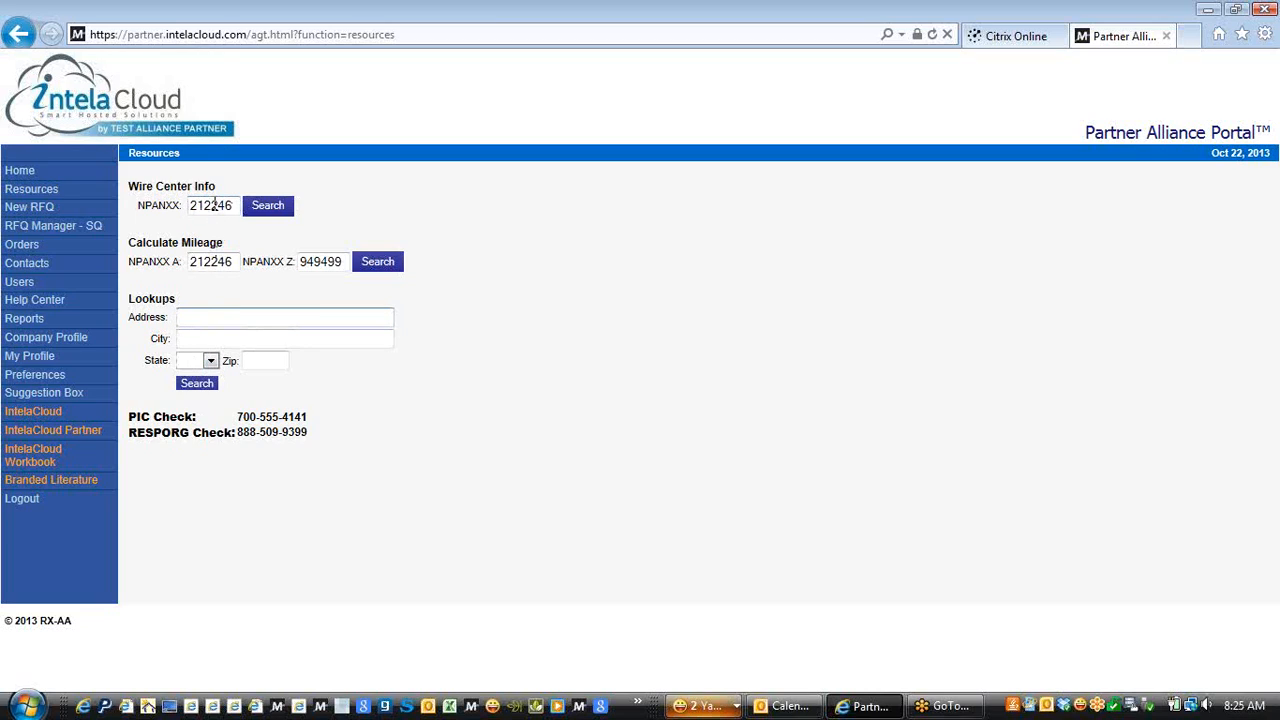
left_click(383, 189)
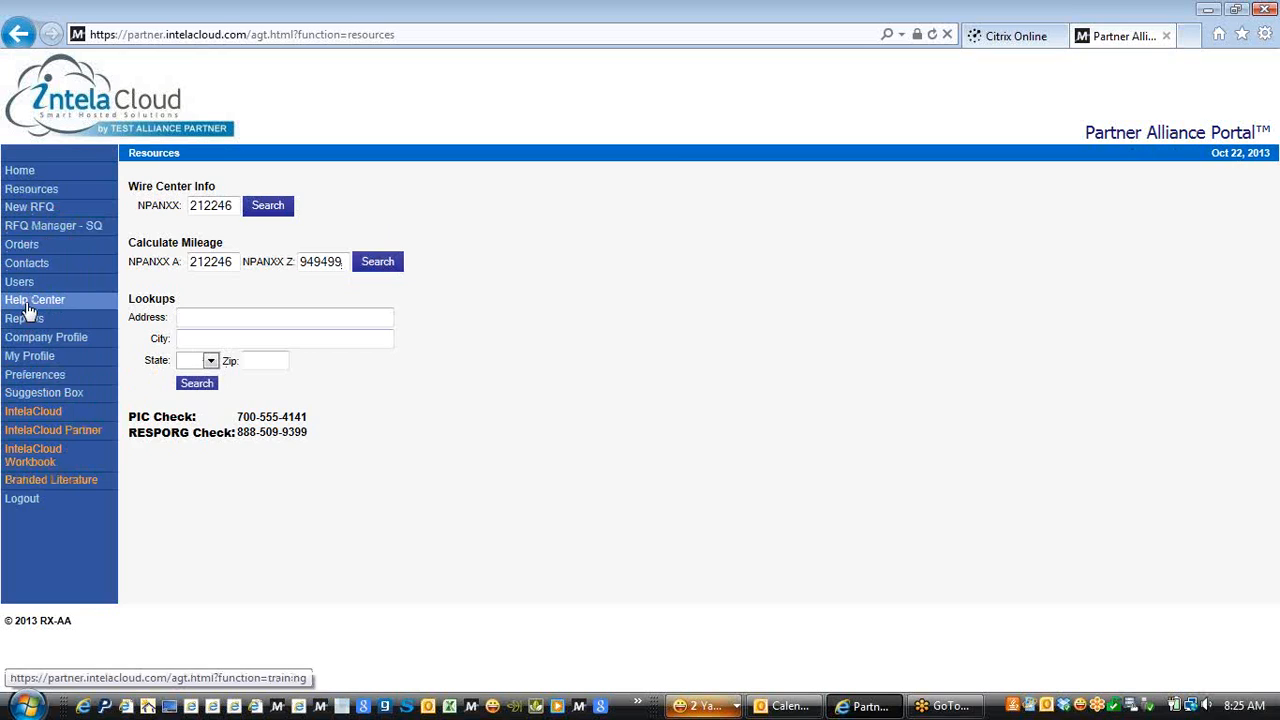
Open RFQ Manager - SQ with its 7 open RFQs, view the help topics, then close them
left_click(36, 234)
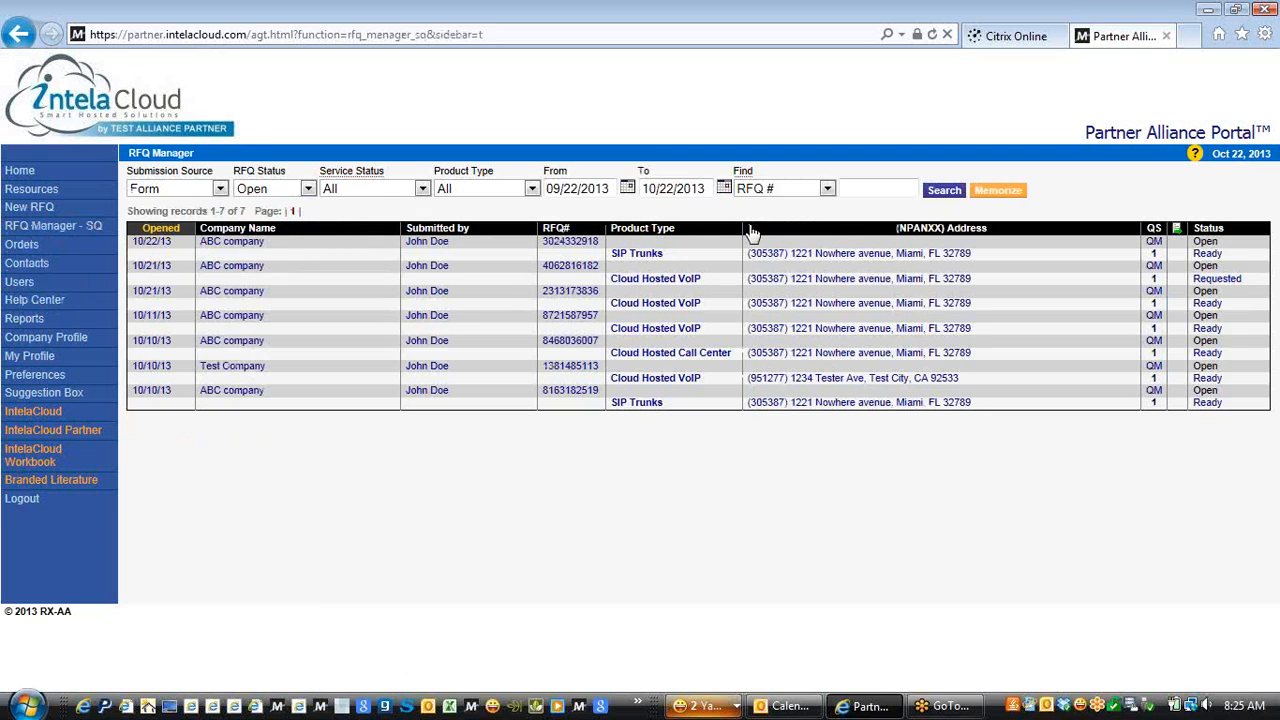
left_click(1195, 155)
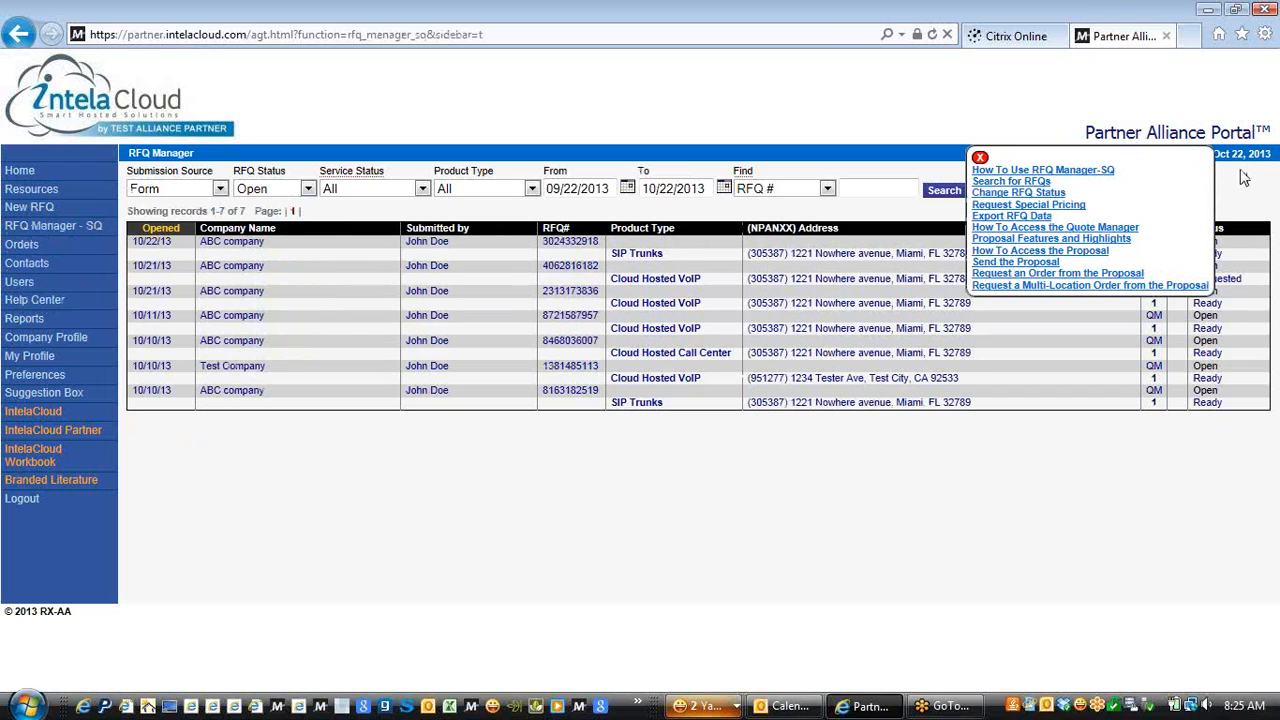
left_click(981, 159)
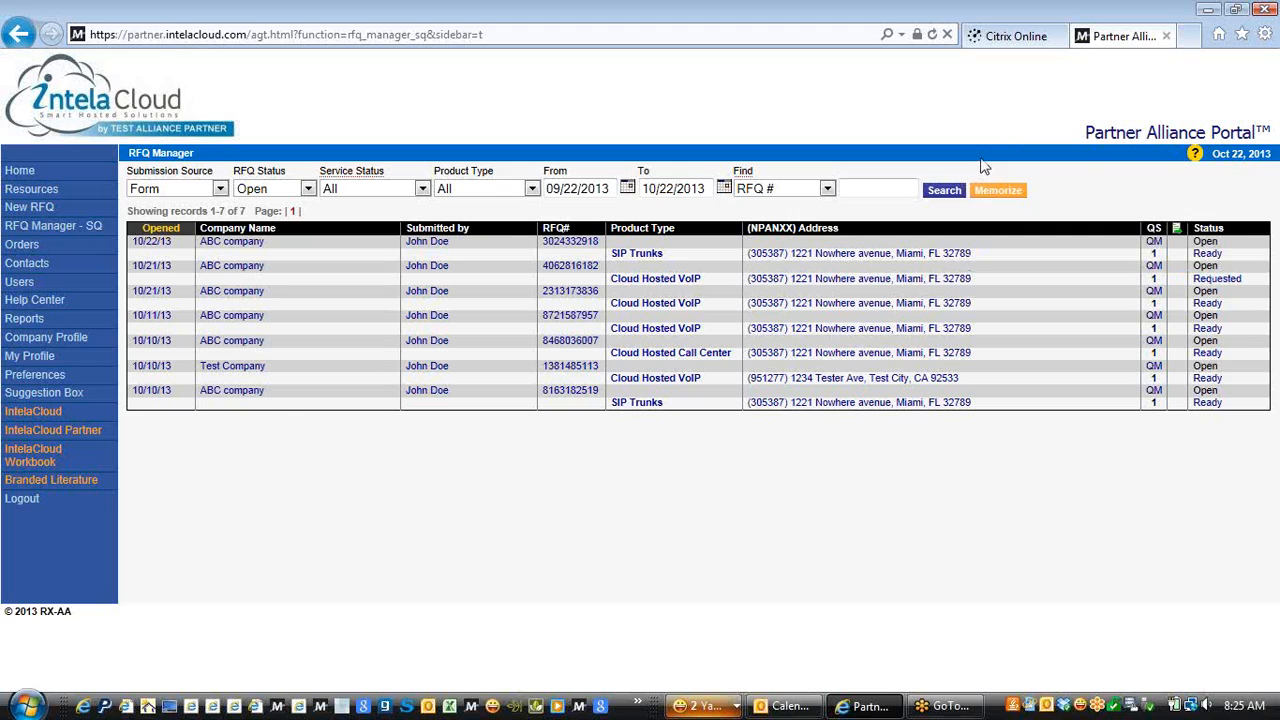
mouse_move(1193, 157)
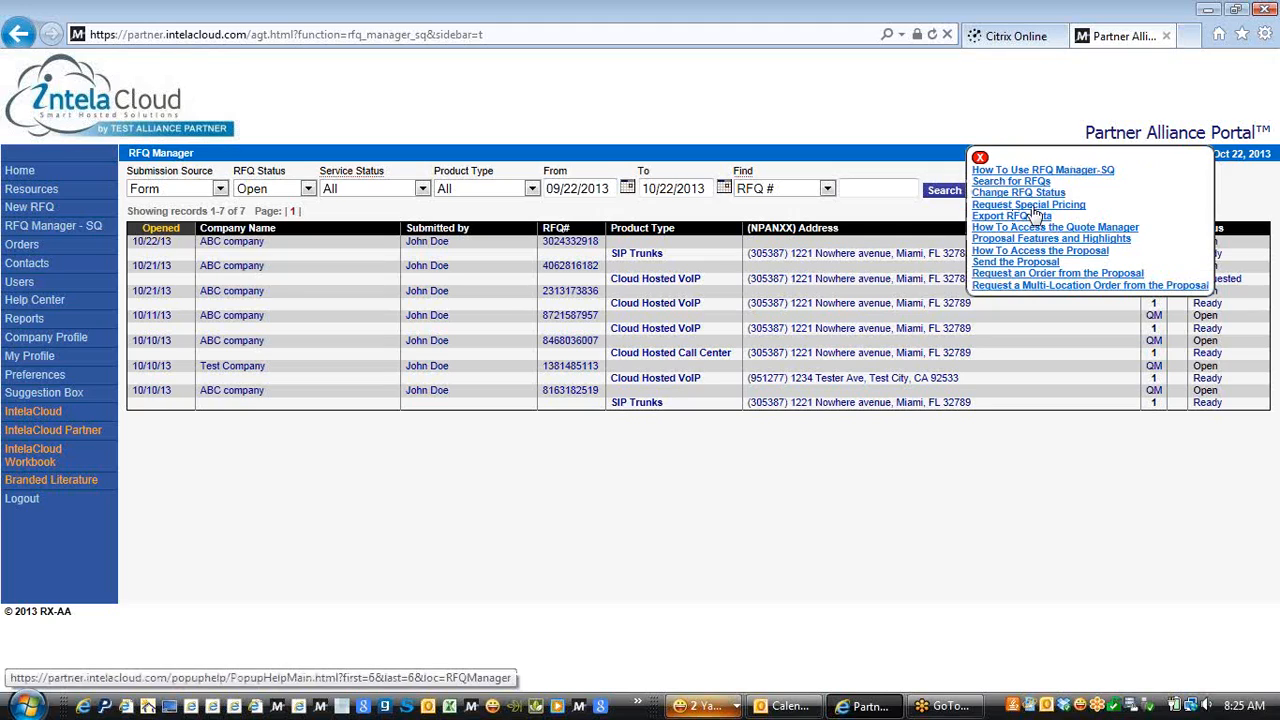
left_click(976, 155)
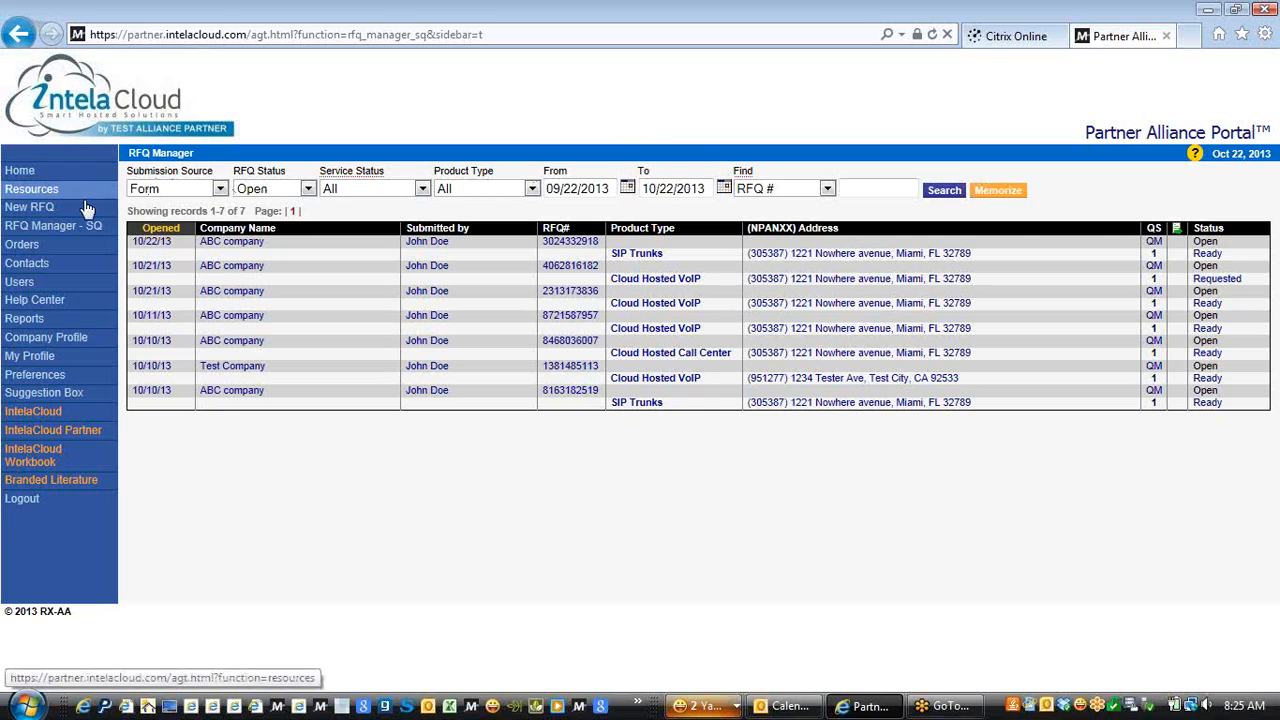
Start a New RFQ and try filling the customer fields with your own contact info
left_click(41, 212)
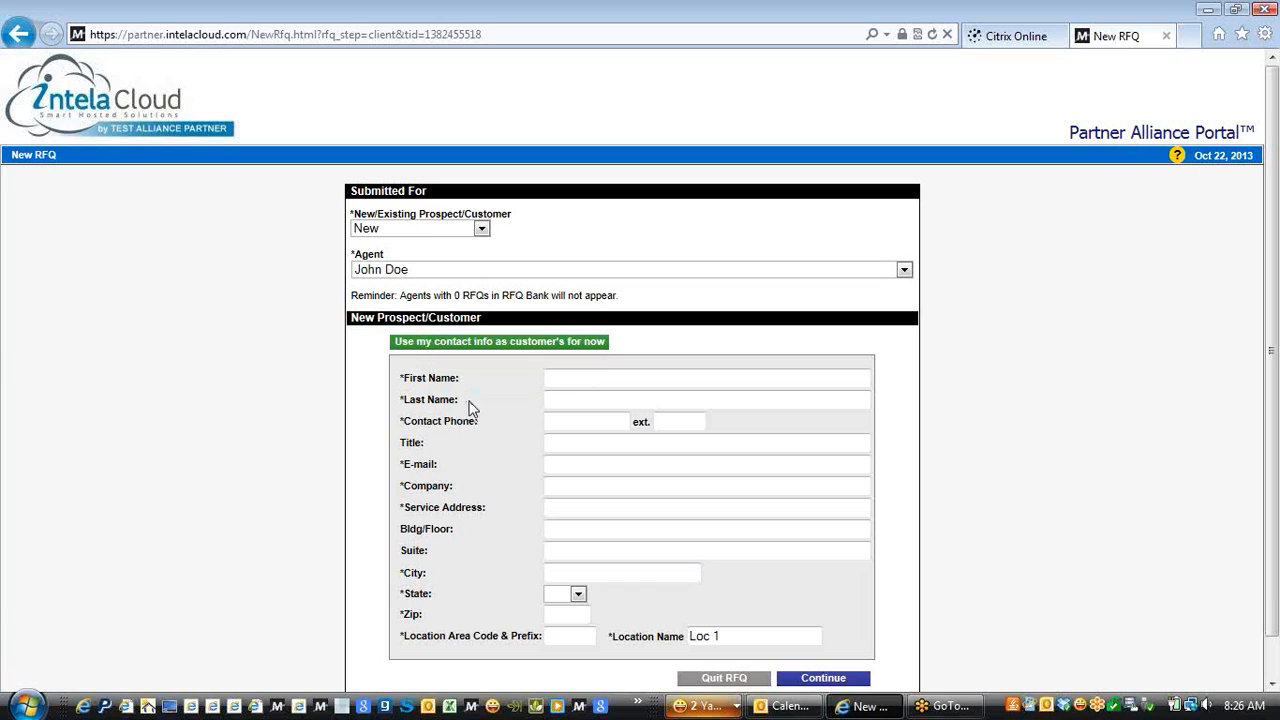
left_click(575, 377)
left_click(504, 345)
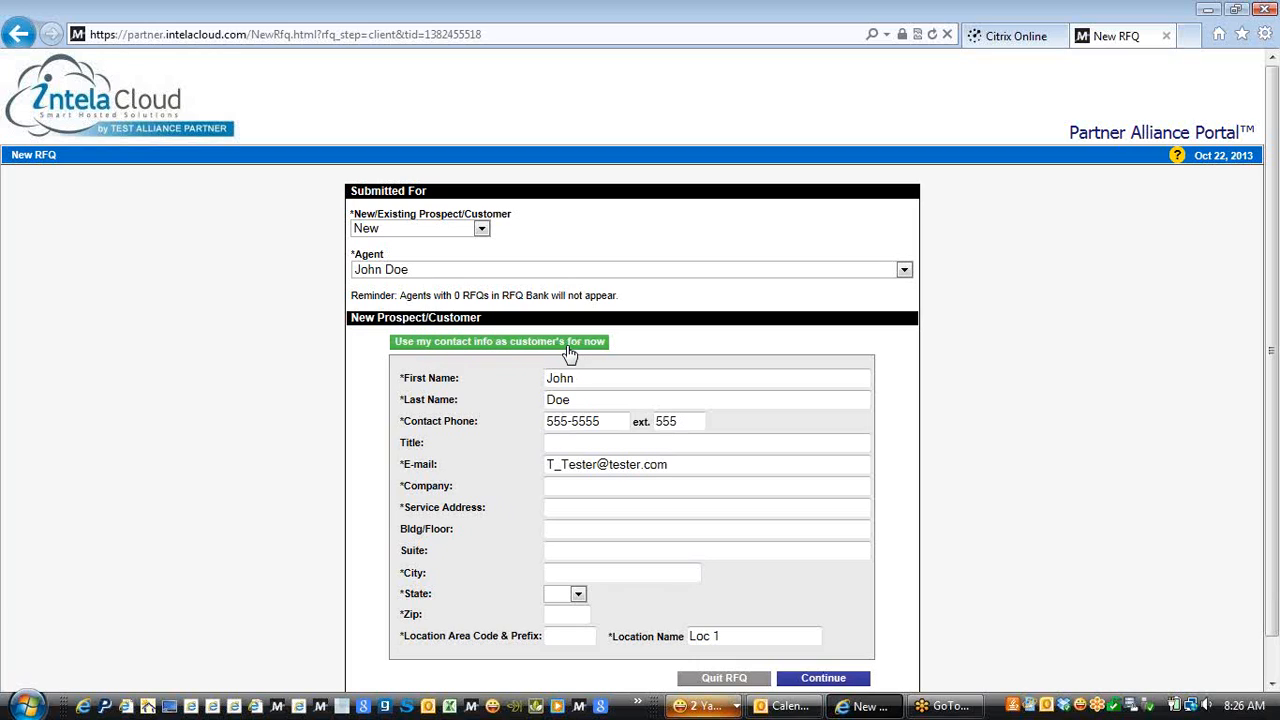
left_click(563, 510)
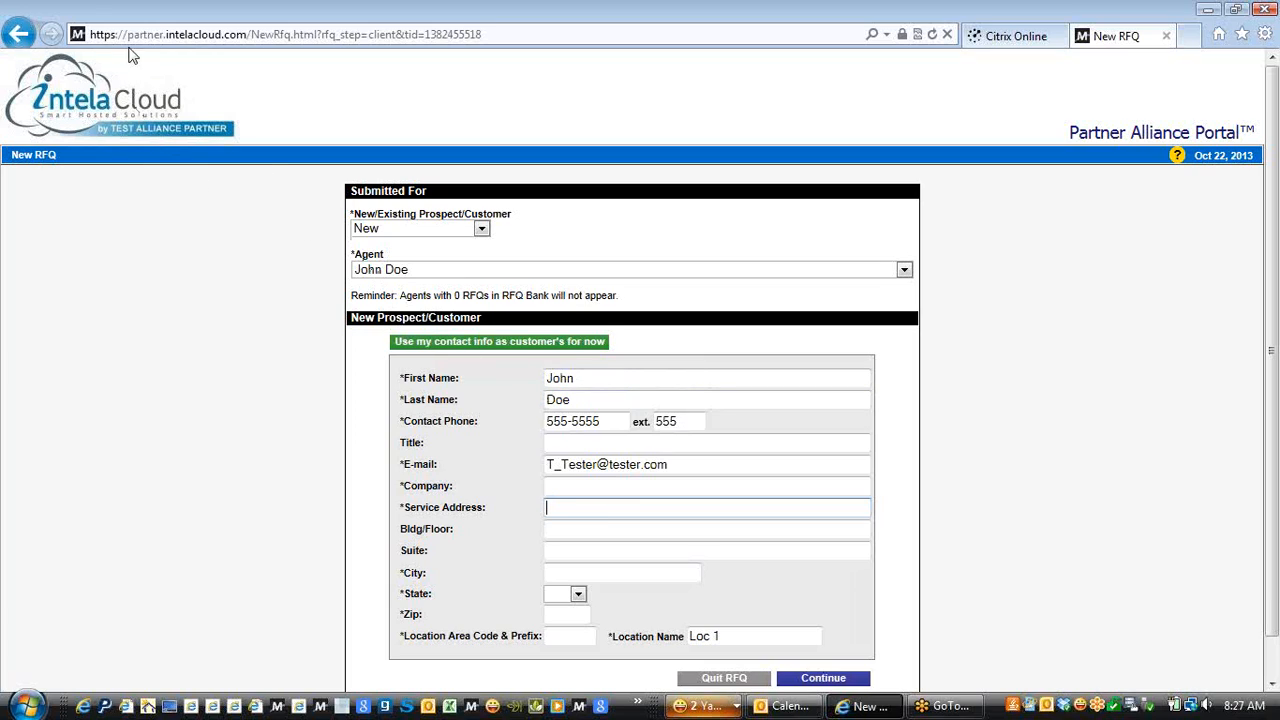
Go back, open a fresh New RFQ, and choose Existing prospect/customer
left_click(18, 33)
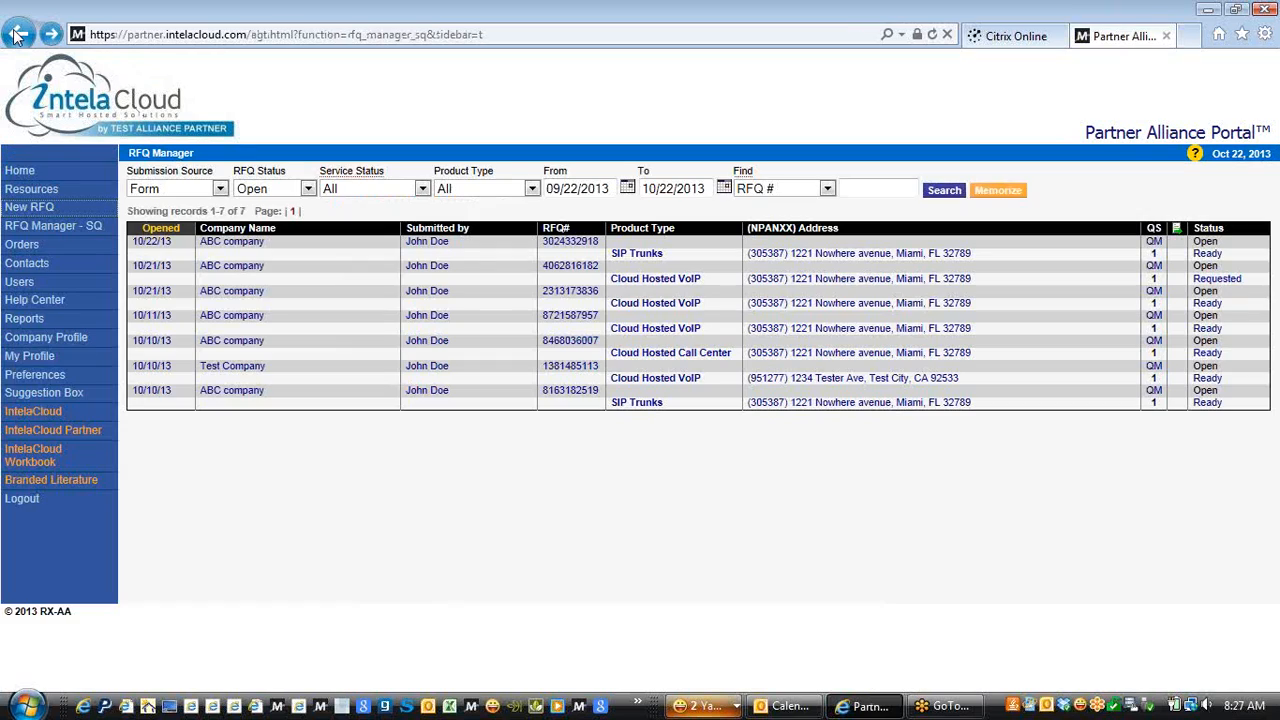
left_click(32, 208)
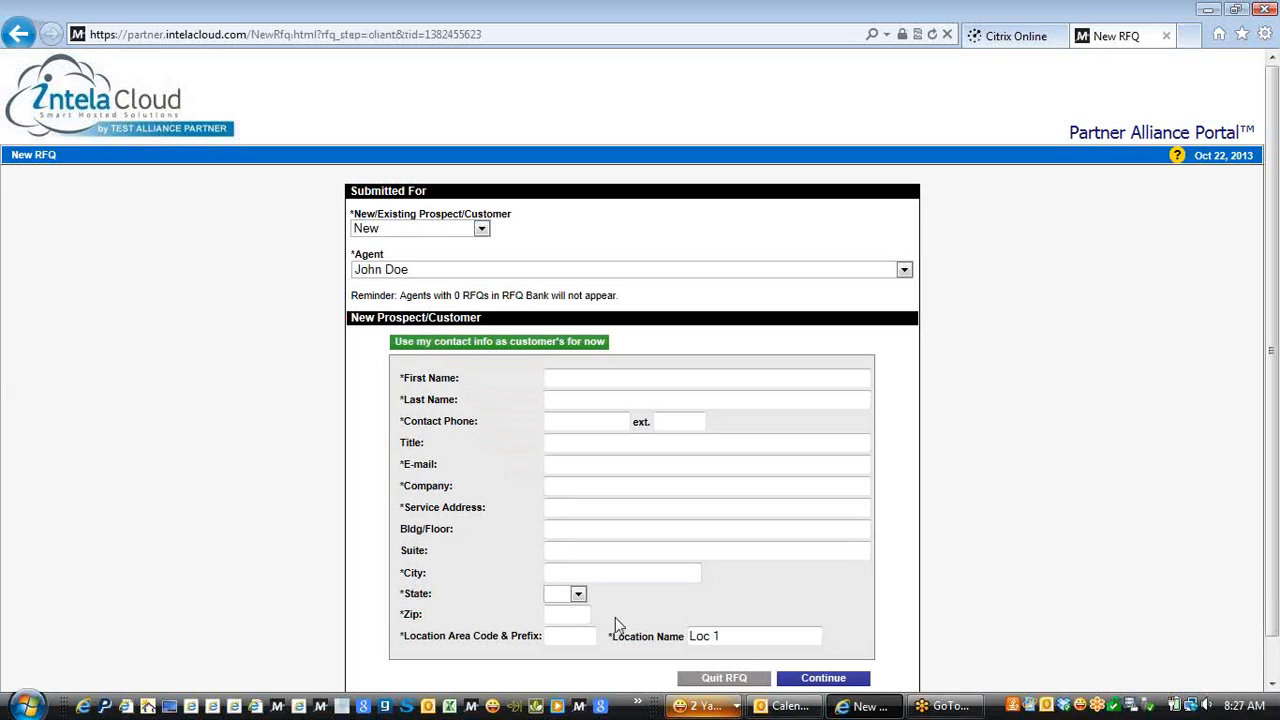
left_click(445, 231)
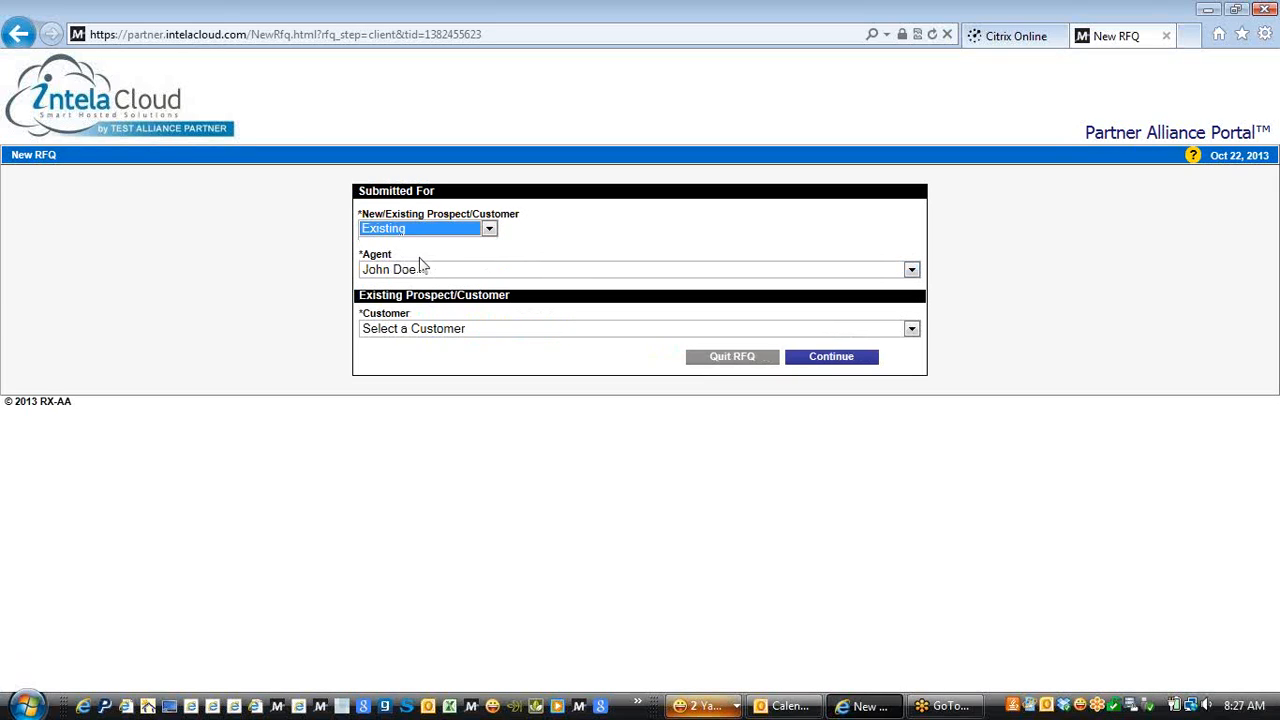
Pick Test Company from the Customer list, with John Doe as agent
left_click(486, 270)
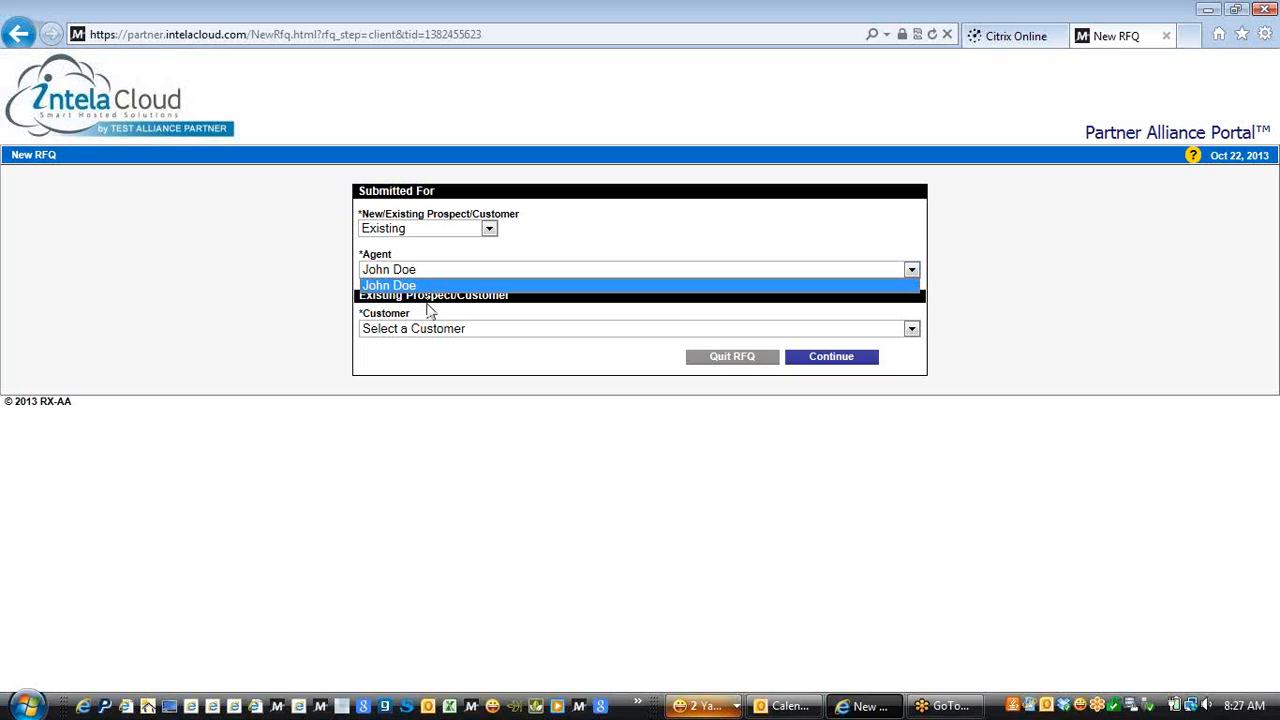
left_click(423, 336)
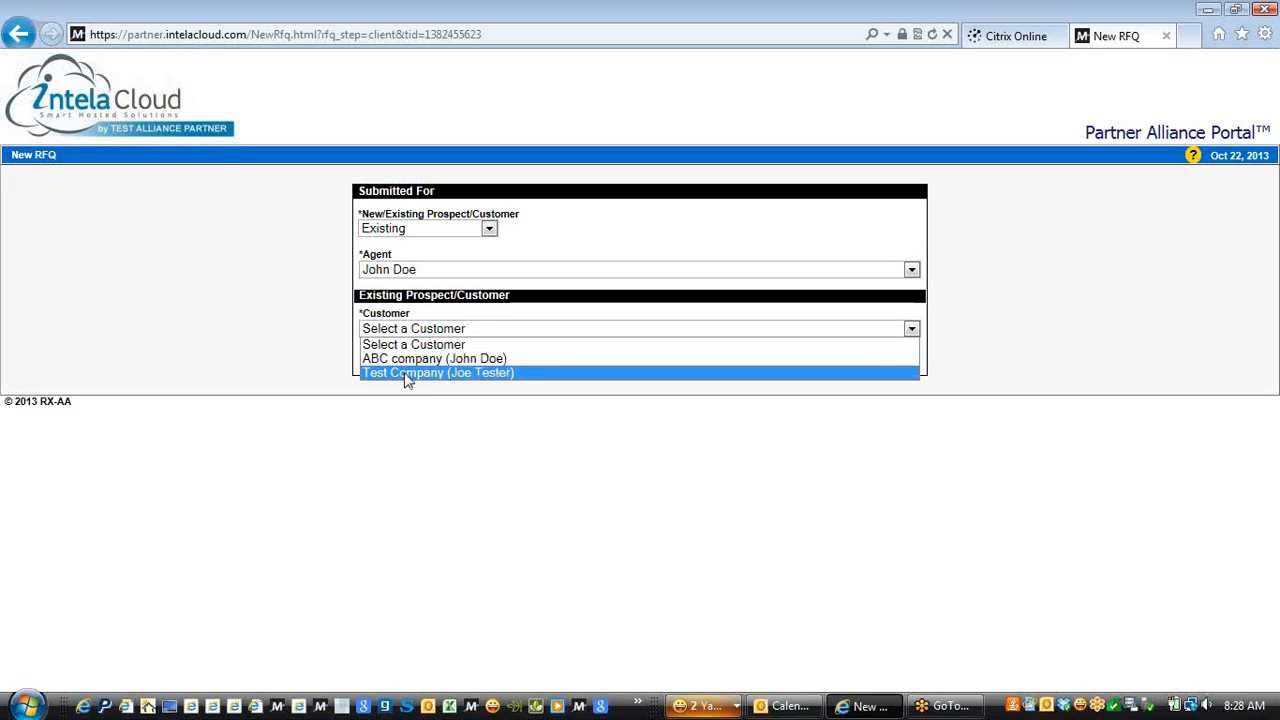
left_click(407, 373)
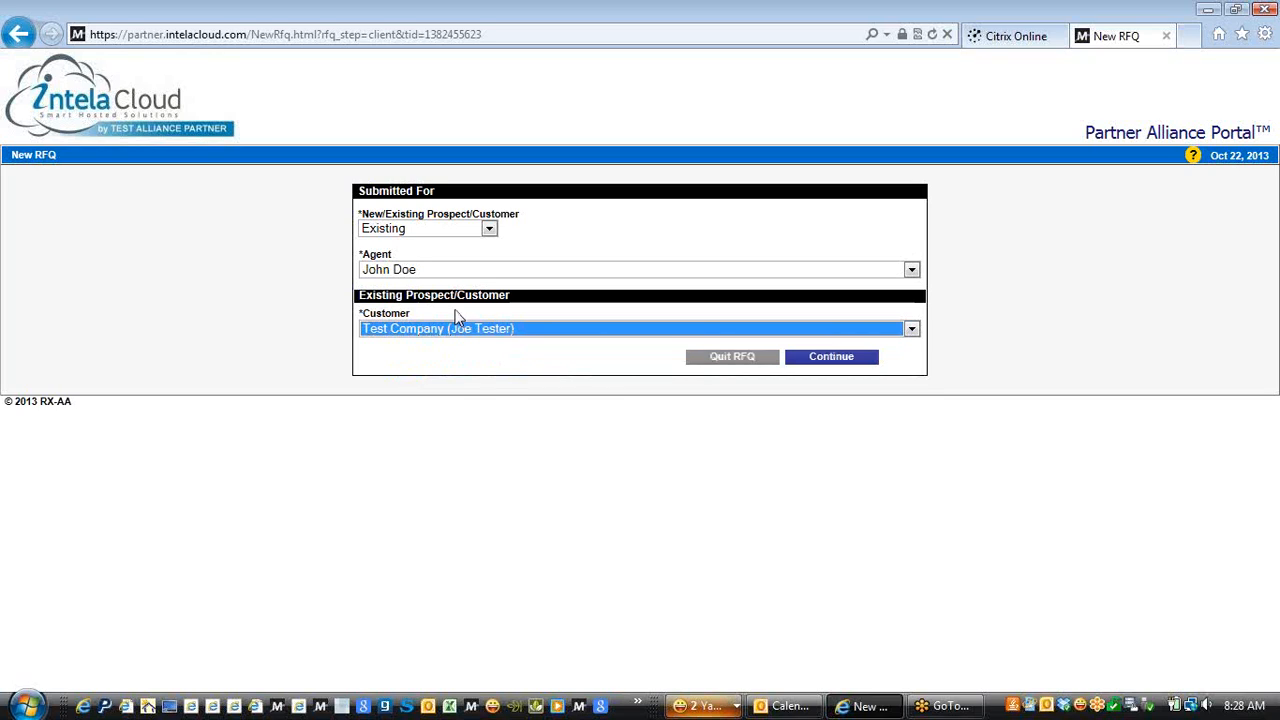
Continue to Service Locations and open Import Locations to review the CSV column layout
left_click(819, 360)
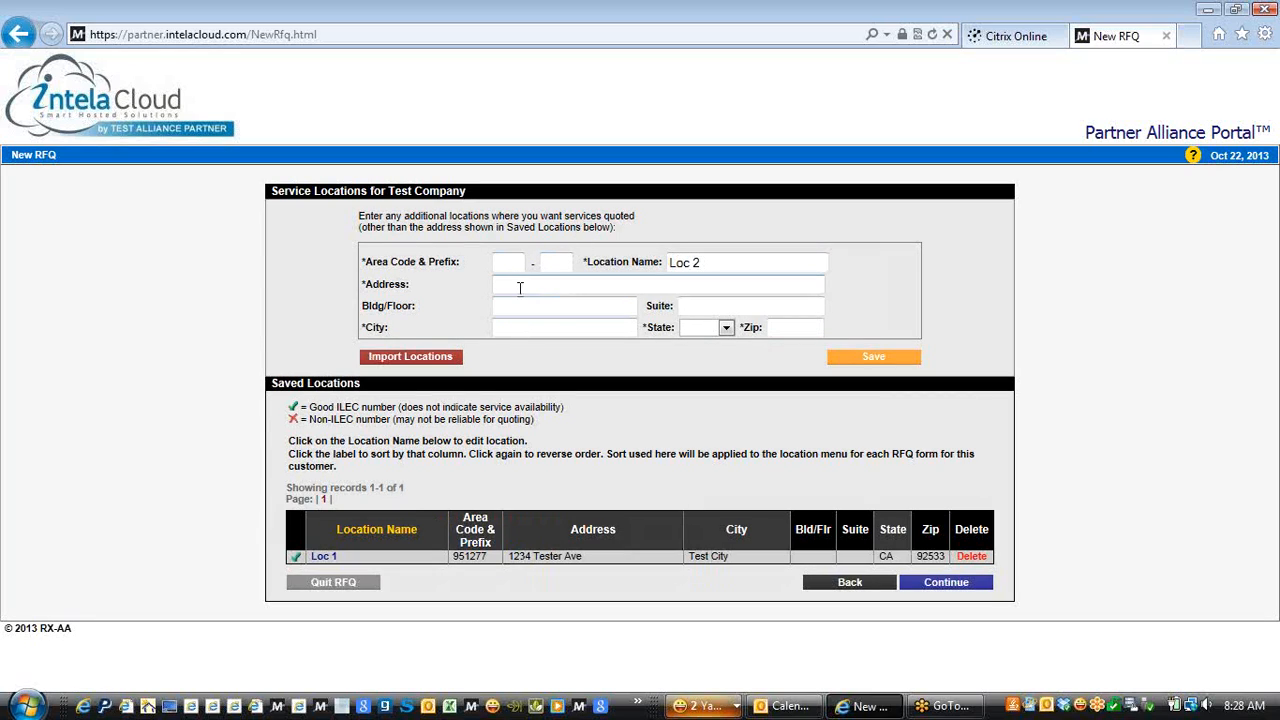
left_click(427, 362)
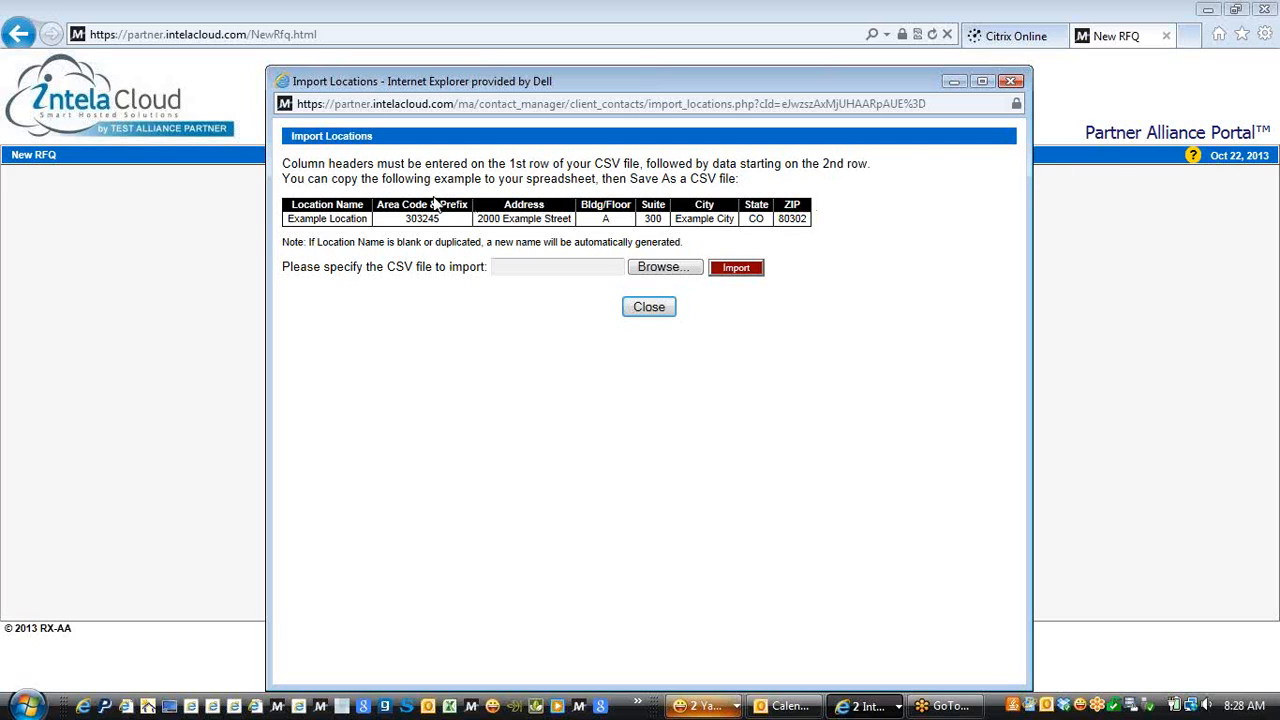
left_click_drag(290, 201, 814, 223)
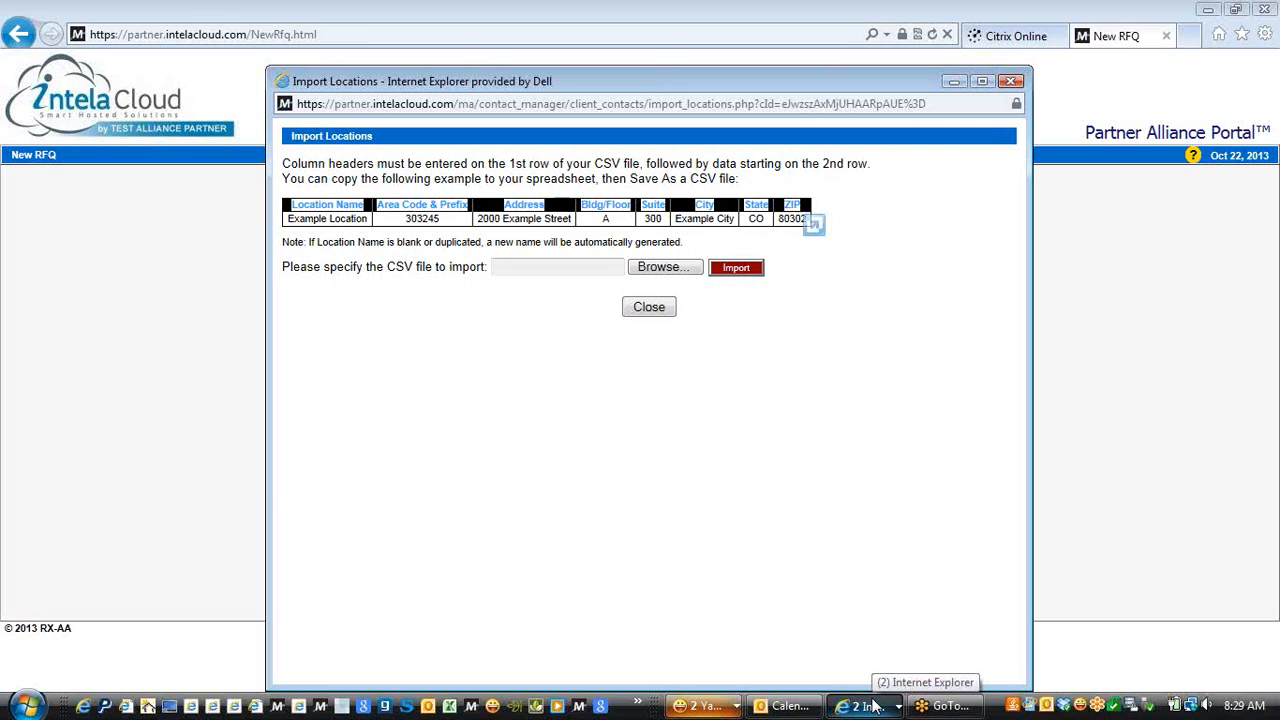
left_click(1021, 312)
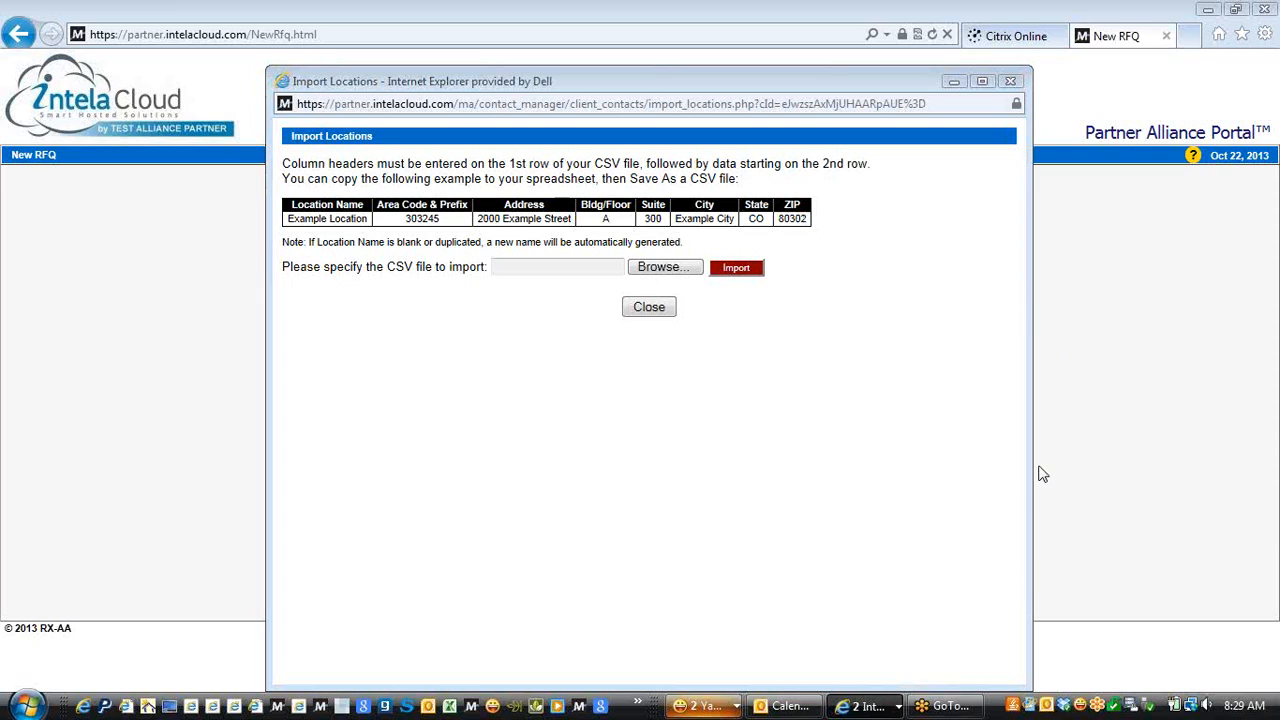
Close the Import Locations window to return to the Service Locations page
left_click(47, 263)
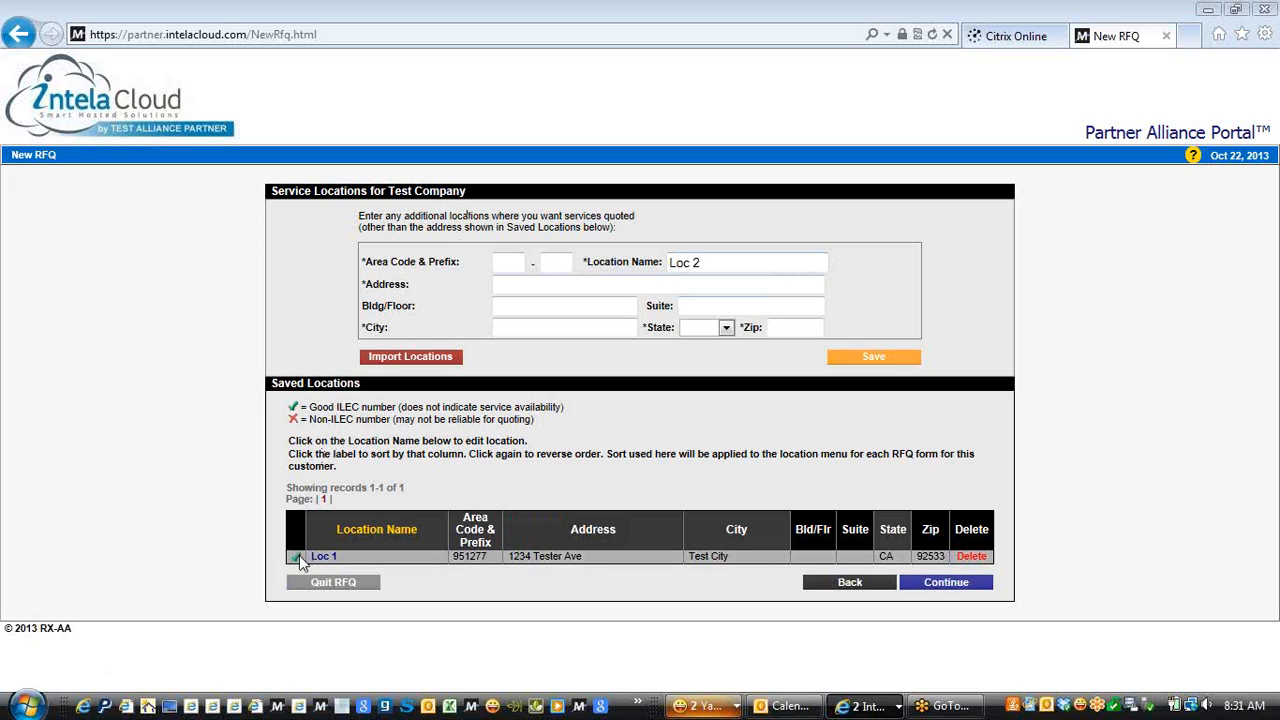
Continue to the service quote terms and choose a 3-year quote term
left_click(933, 590)
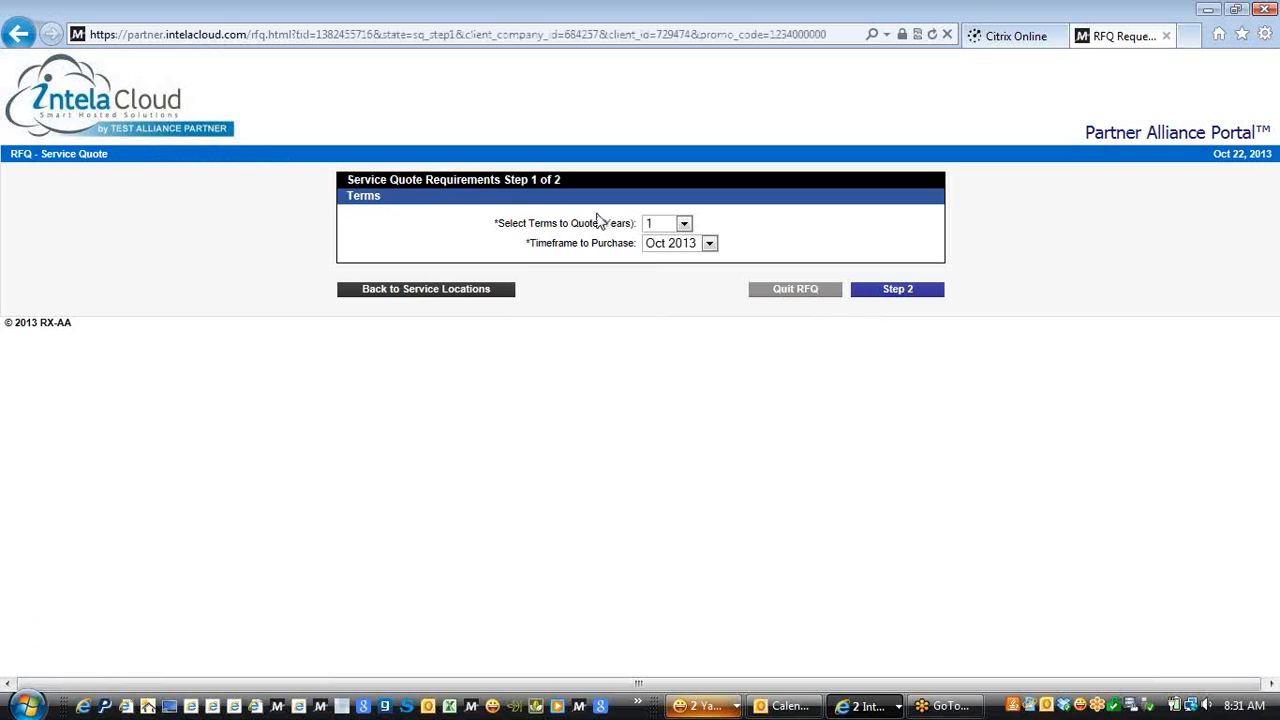
left_click(684, 224)
left_click(653, 270)
On Step 2, choose Cloud Hosted VoIP as the service type and keep Loc 1 as the location
left_click(898, 297)
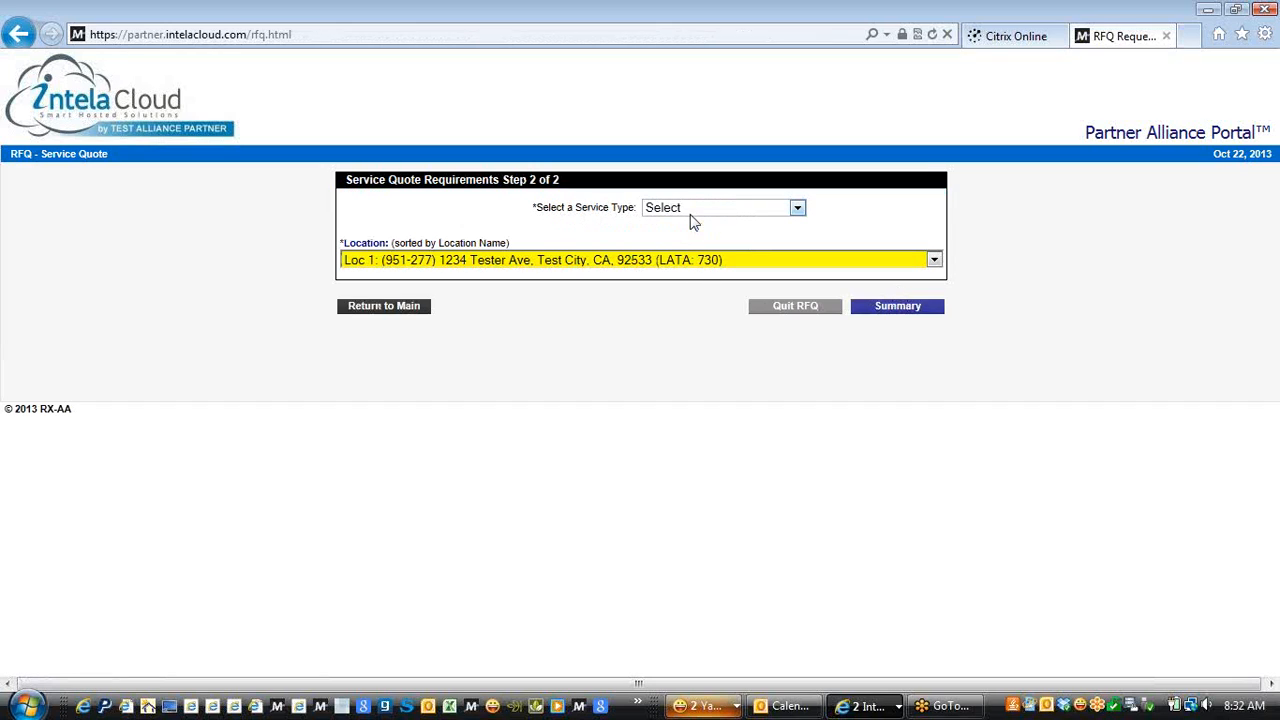
left_click(690, 207)
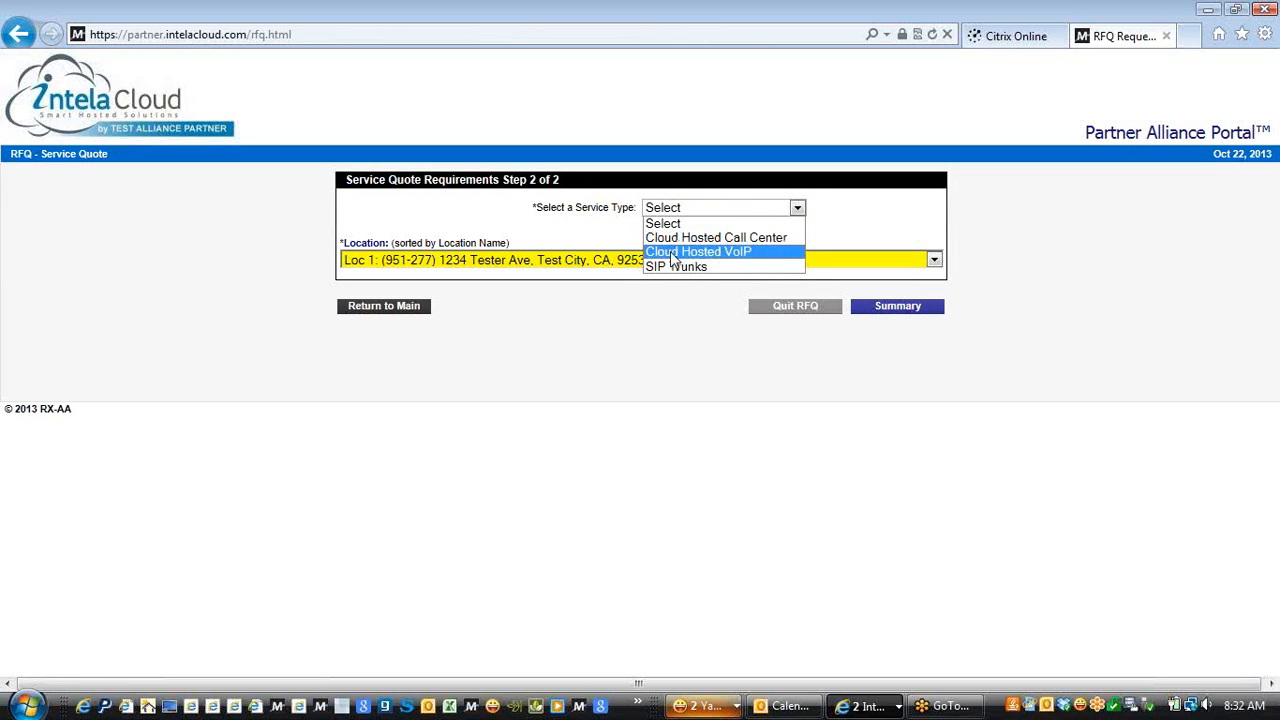
left_click(672, 252)
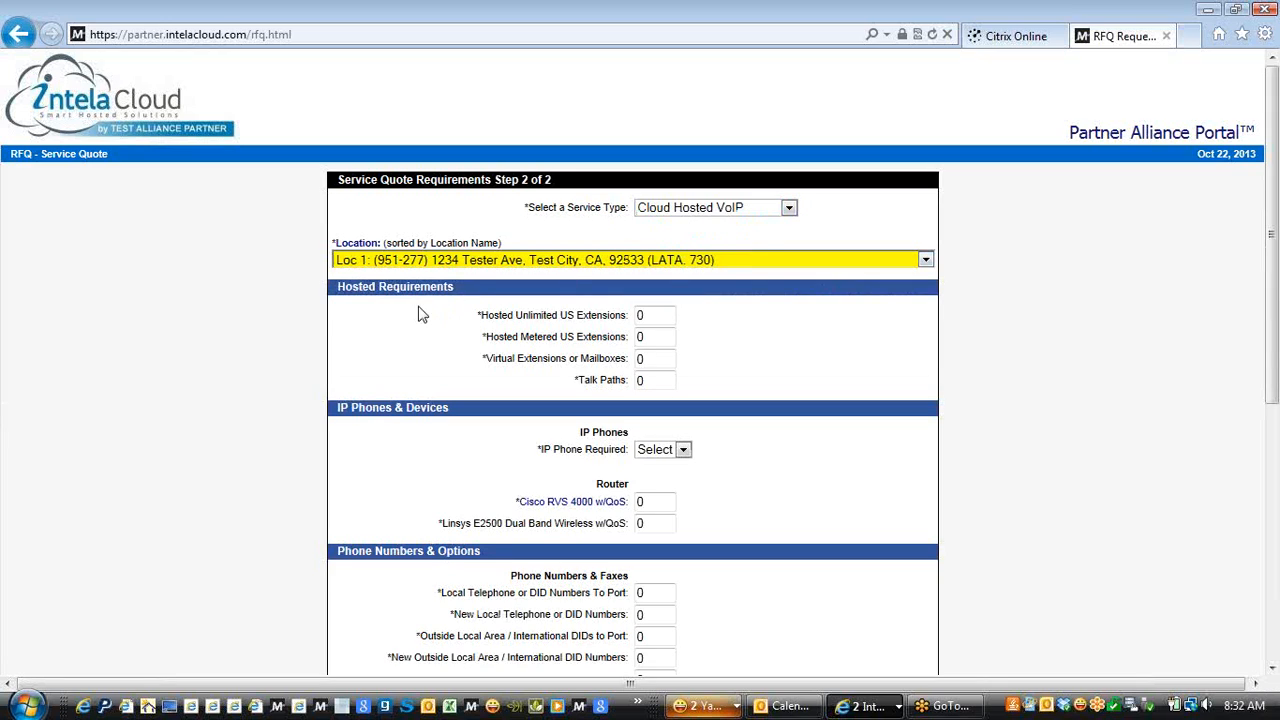
left_click(680, 262)
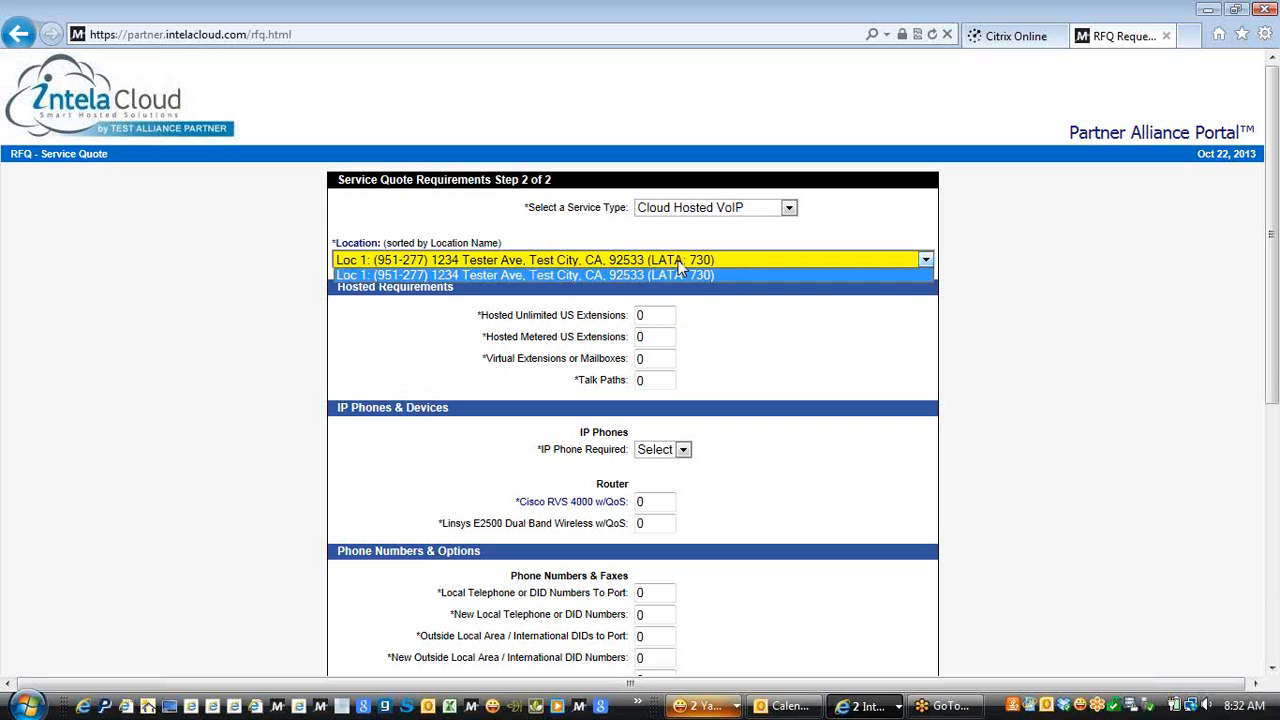
left_click(680, 262)
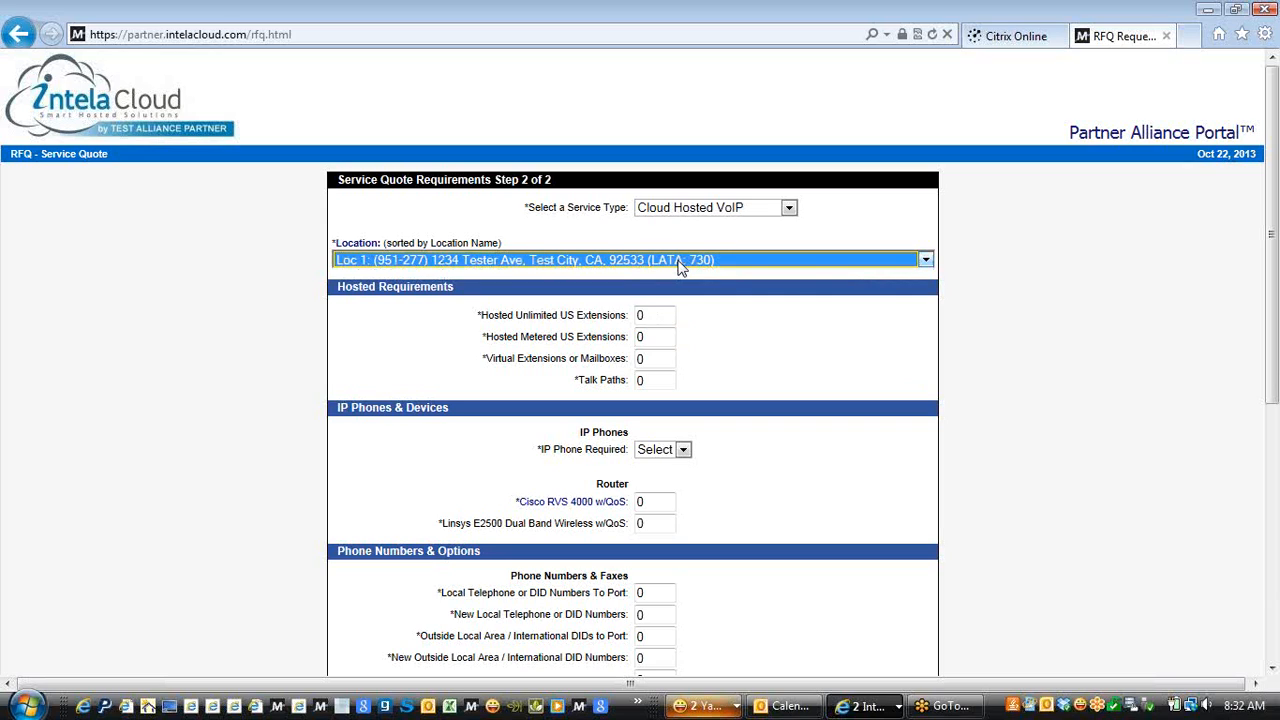
left_click(654, 315)
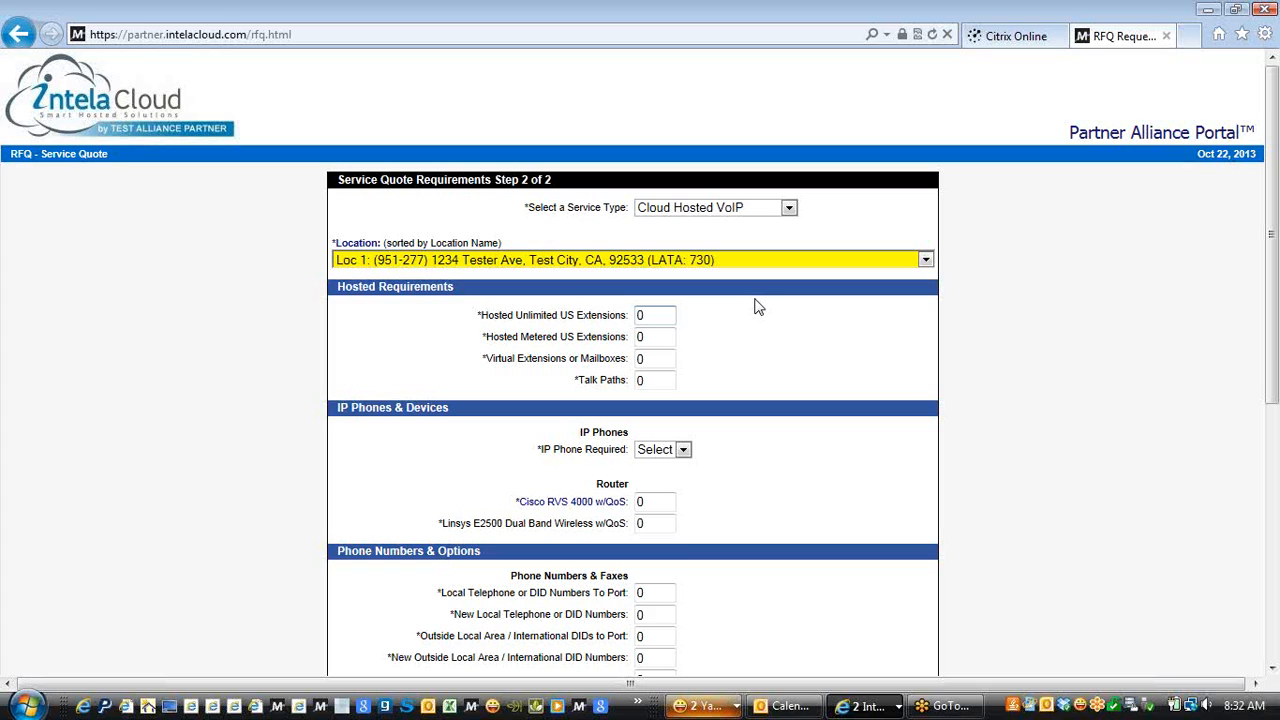
Set Loc 1 to 10 unlimited extensions, 1 metered extension and 6 talk paths
key("BackSpace")
type("10")
left_click(662, 337)
key("BackSpace")
type("1")
left_click(646, 380)
key("BackSpace")
type("6")
Mark IP phones as required and choose to purchase rather than rent them
left_click(684, 452)
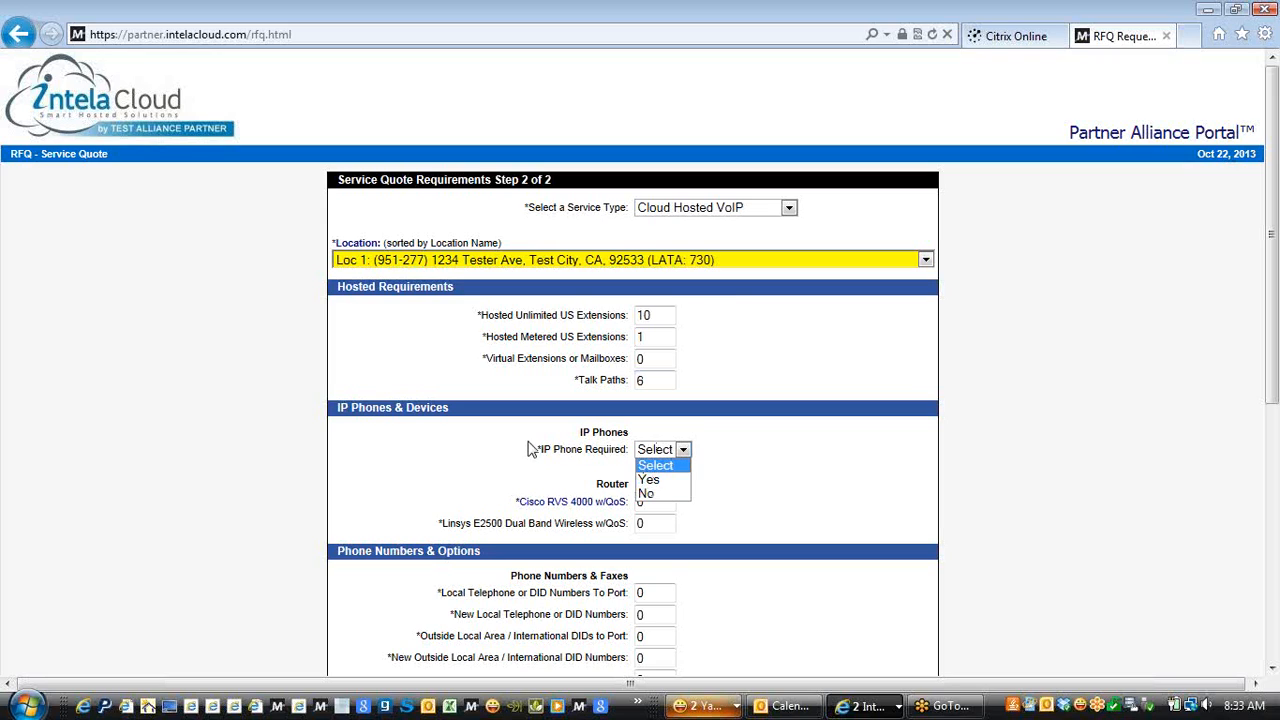
left_click(463, 454)
mouse_move(600, 505)
left_click(680, 450)
left_click(660, 481)
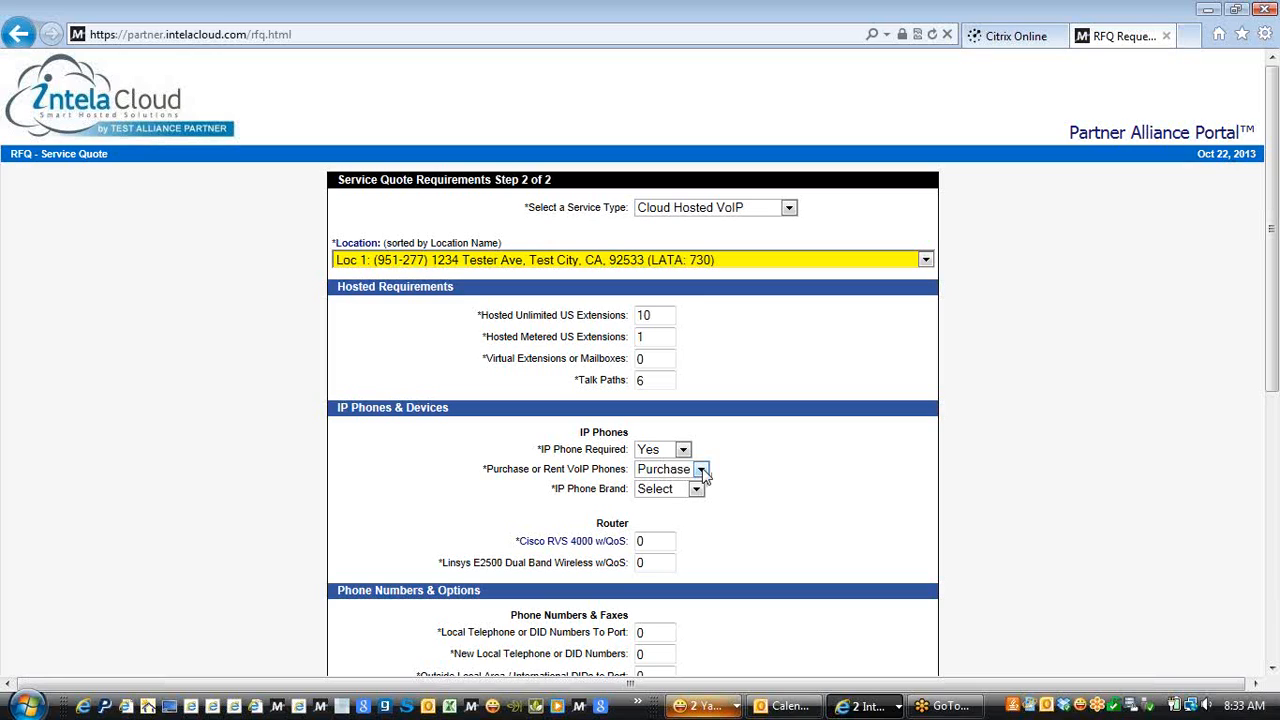
left_click(702, 470)
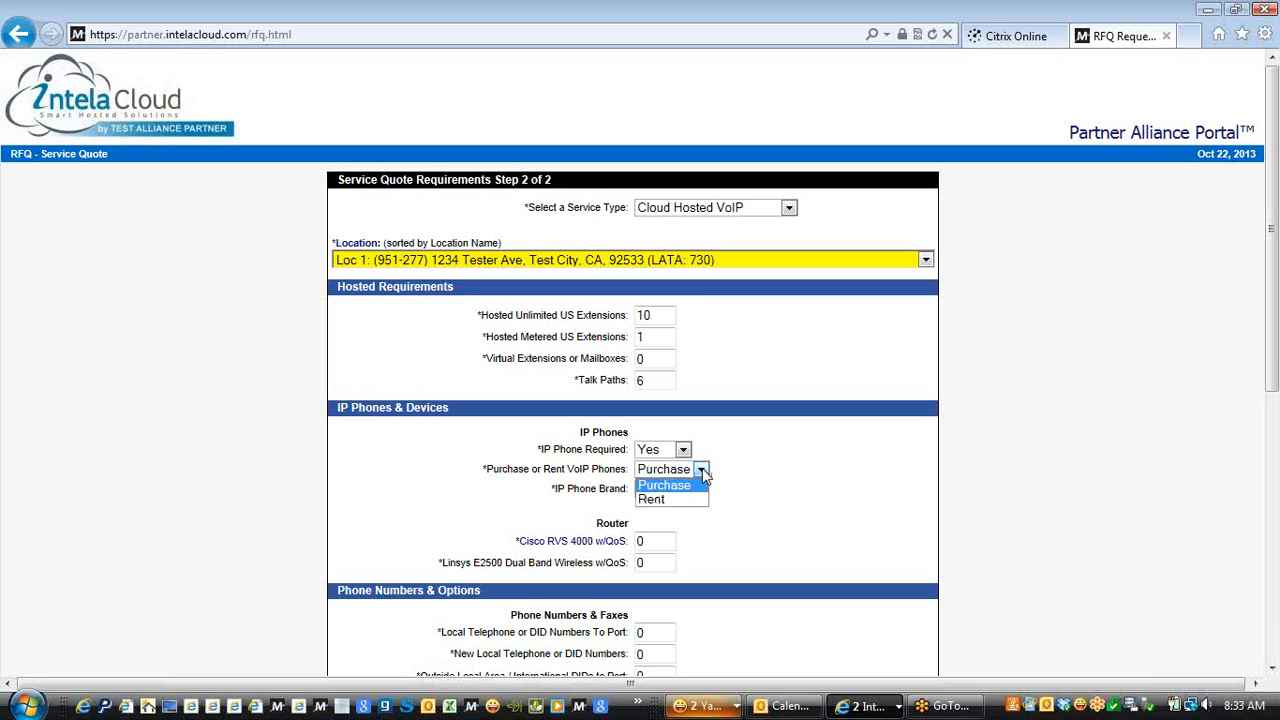
left_click(670, 487)
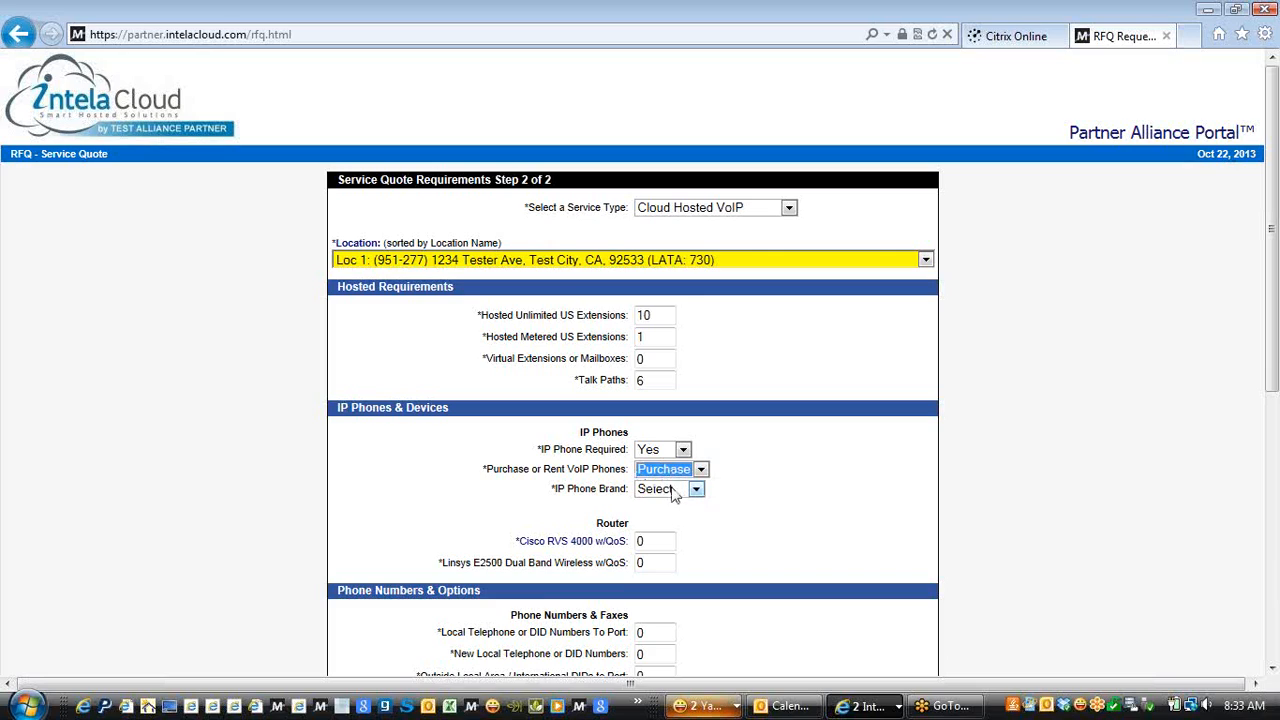
left_click(697, 491)
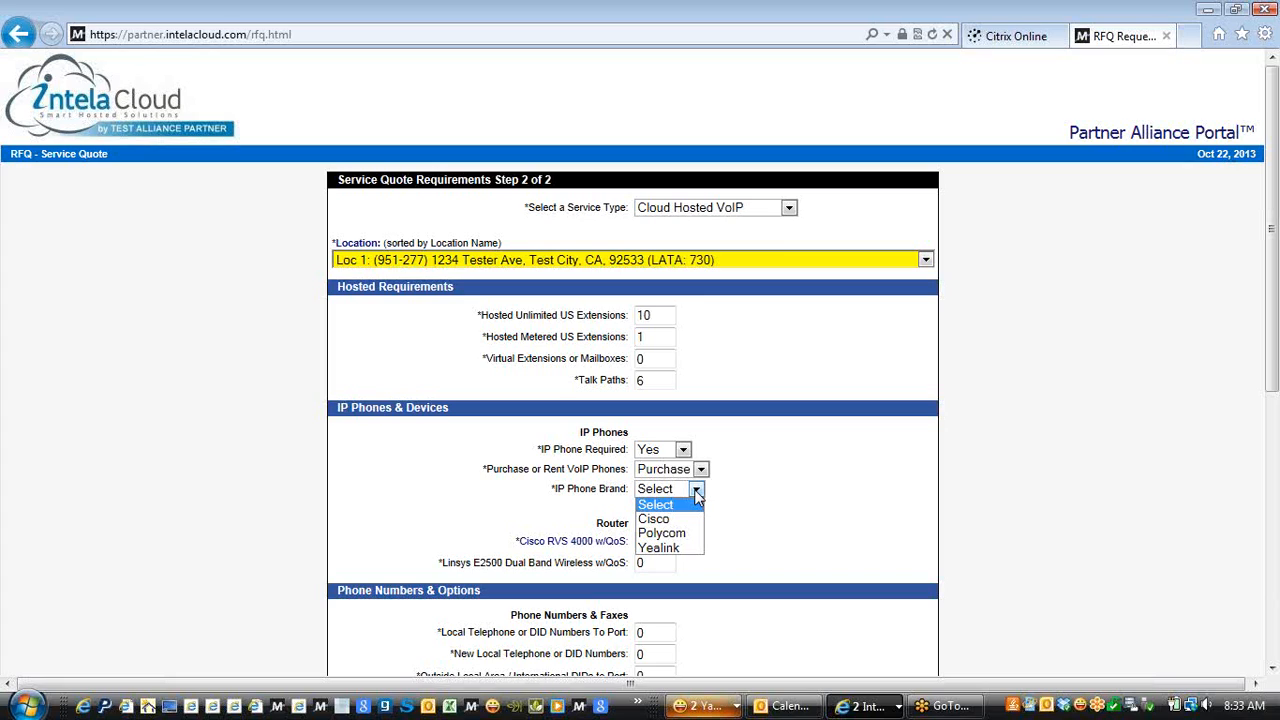
Select Yealink as the IP phone brand and preview each Yealink model's details
left_click(657, 548)
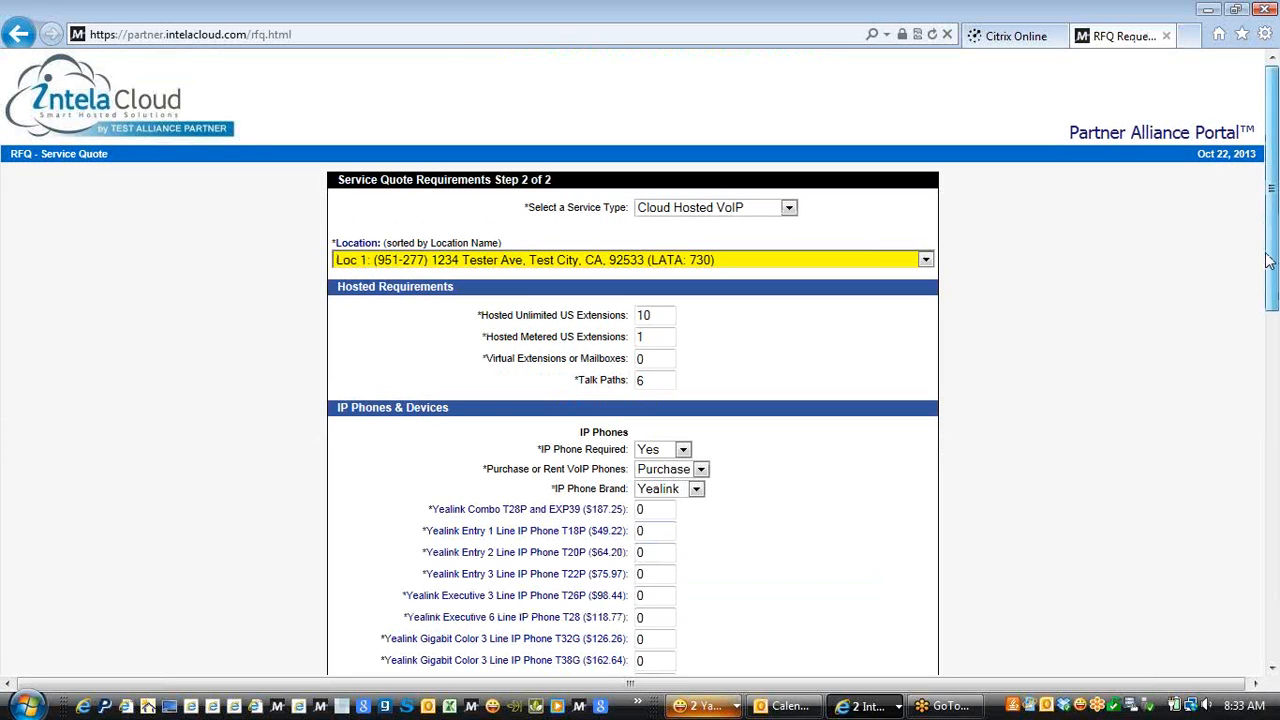
left_click_drag(1268, 260, 1272, 380)
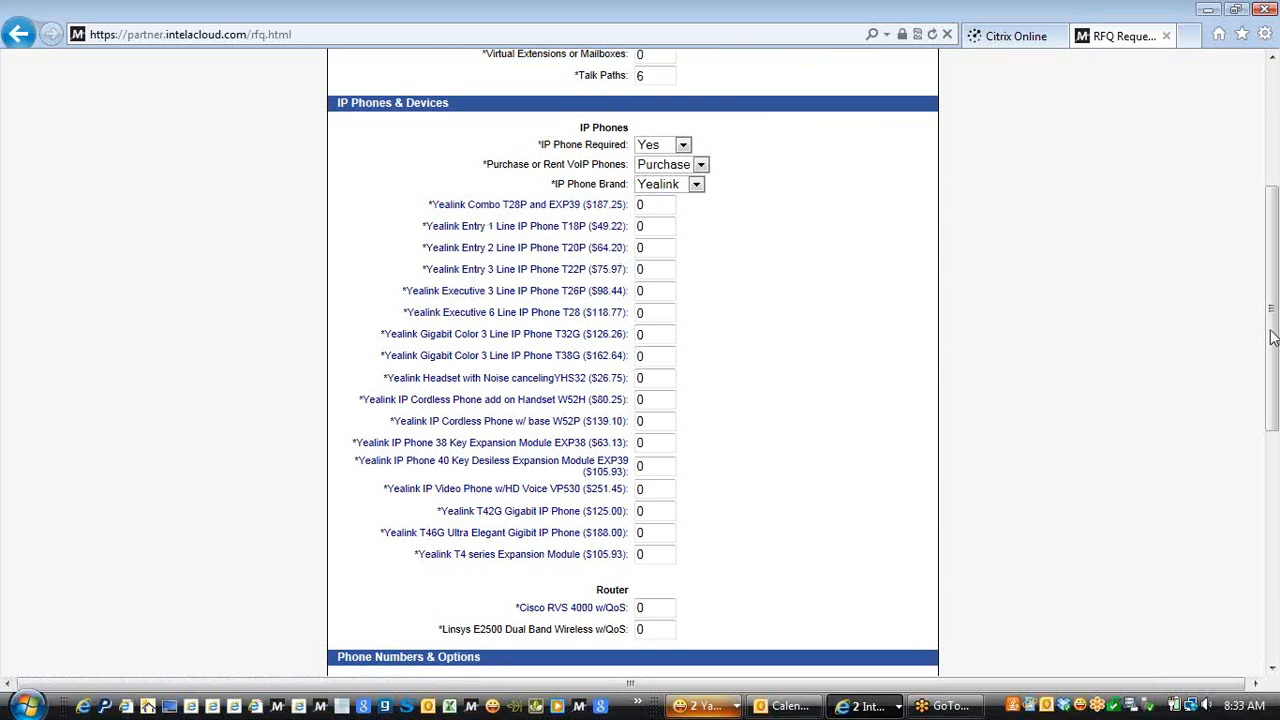
scroll(1255, 320, "up", 3)
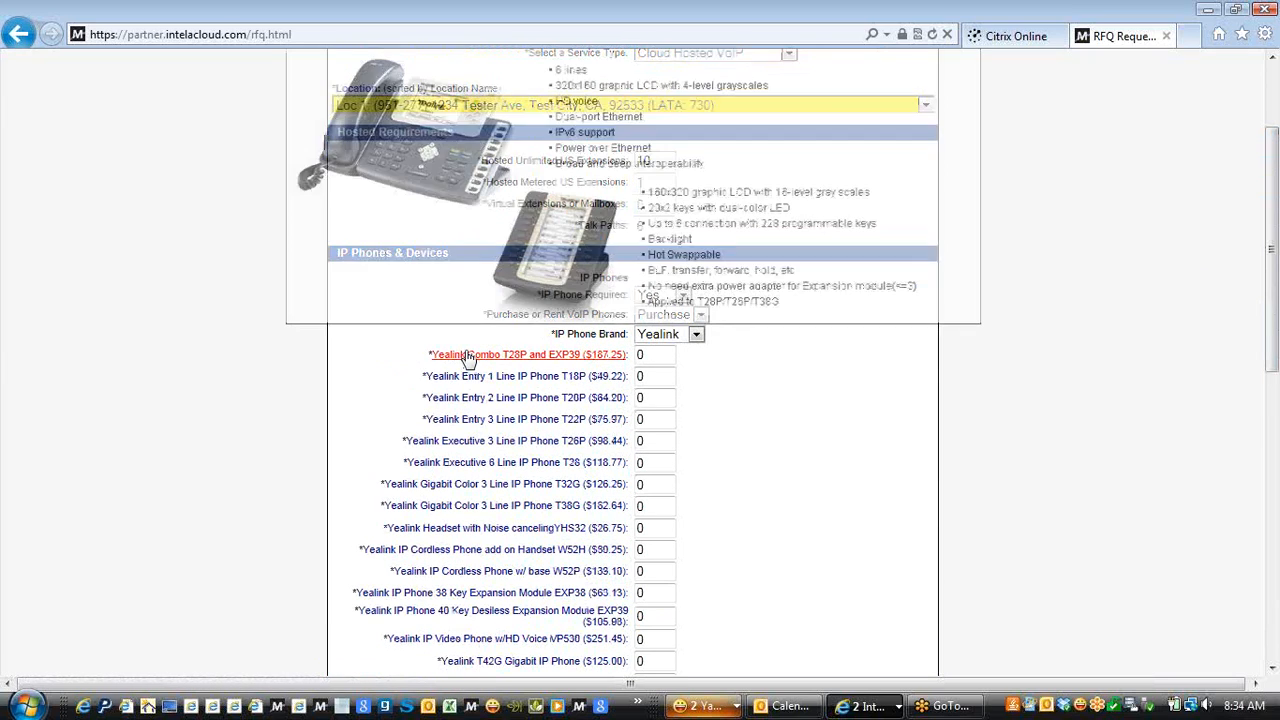
mouse_move(477, 379)
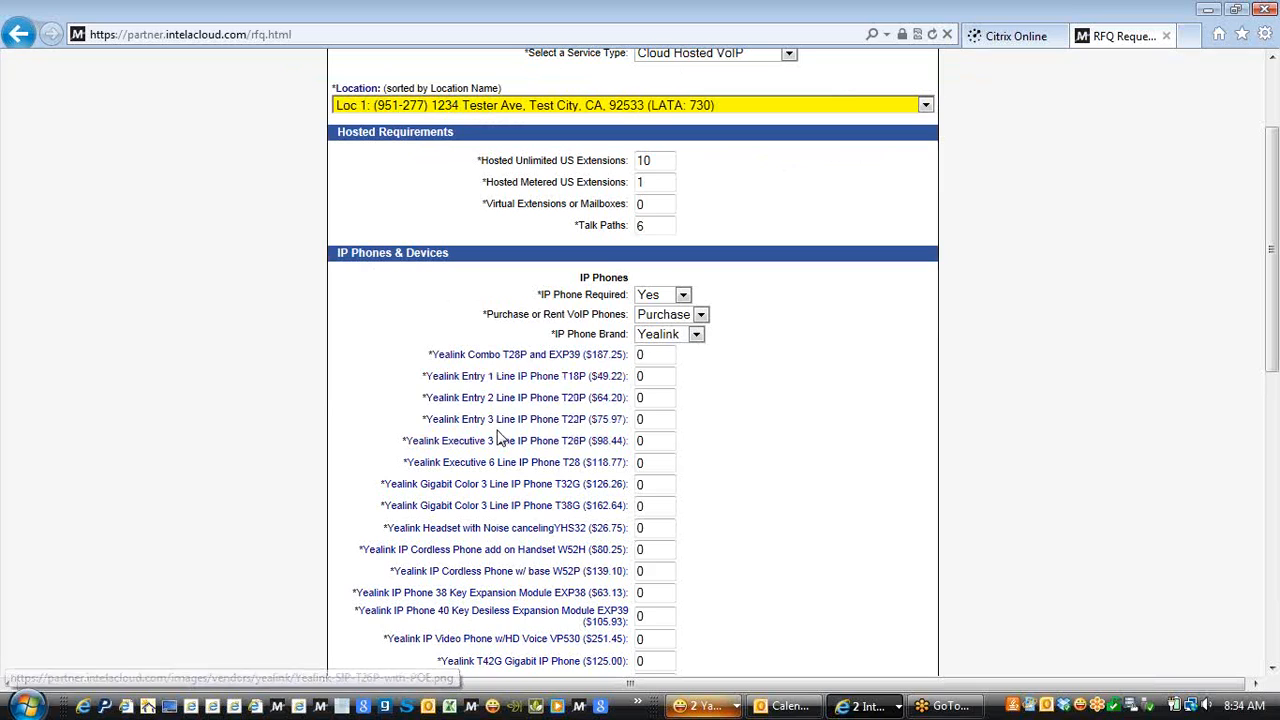
mouse_move(503, 428)
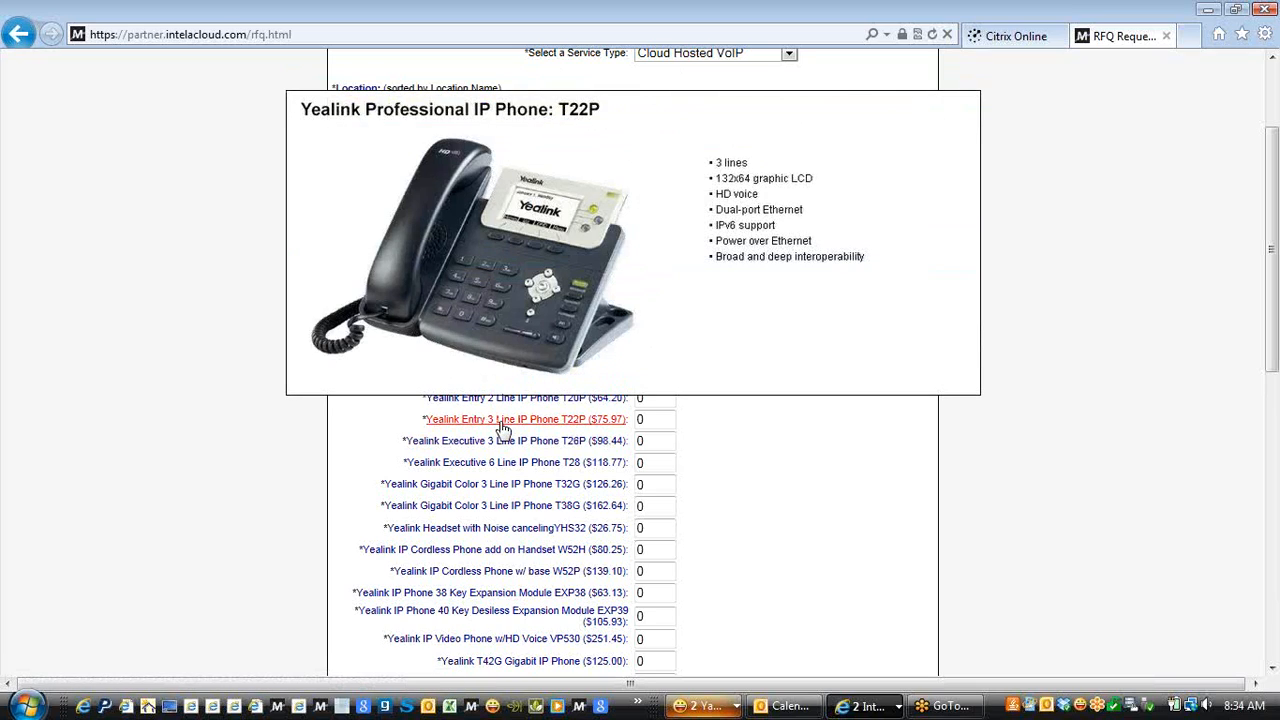
mouse_move(507, 453)
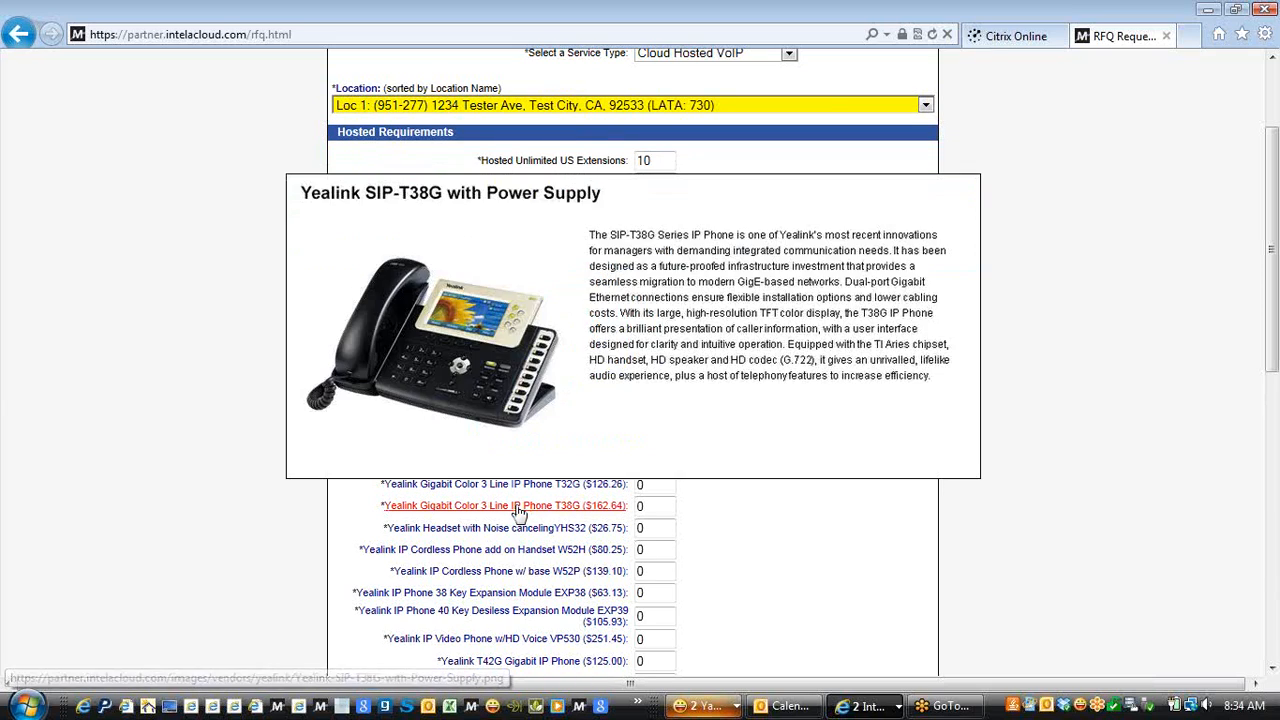
mouse_move(514, 538)
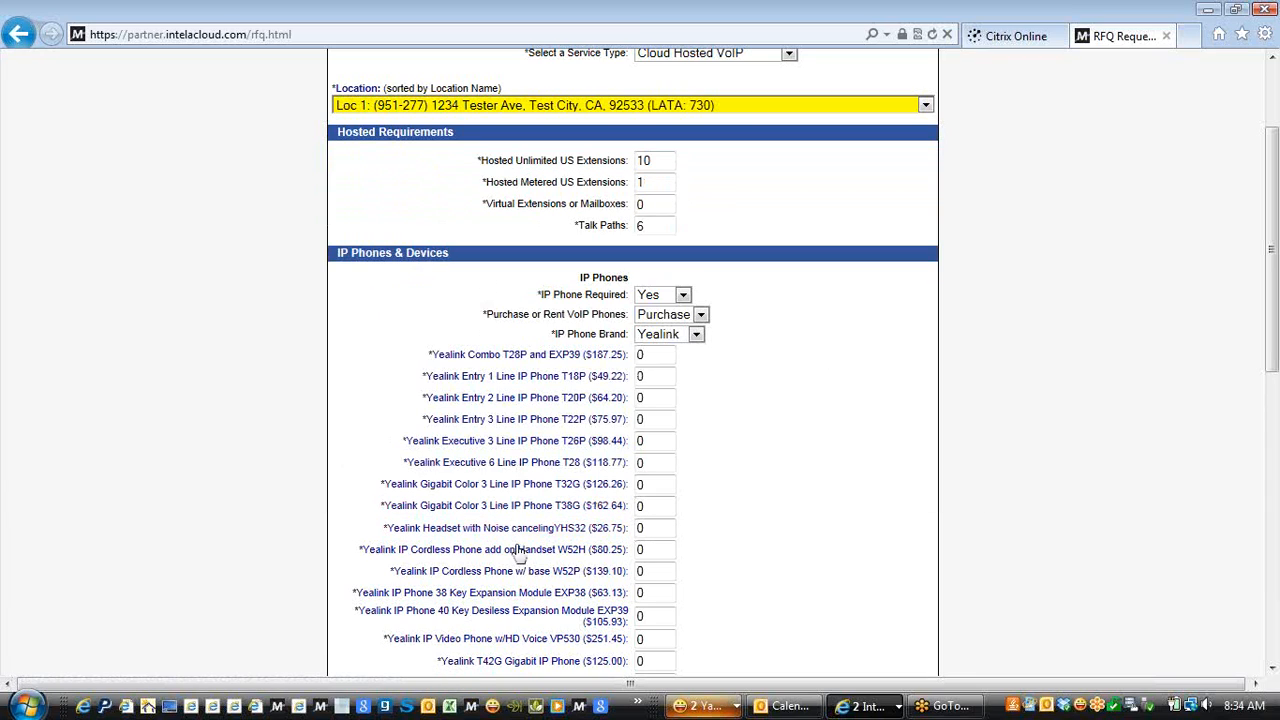
Enter a quantity of 5 for the Yealink T18P and 5 for the T26P
mouse_move(524, 578)
left_click(651, 378)
key("BackSpace")
type("5")
left_click(658, 440)
key("BackSpace")
type("5")
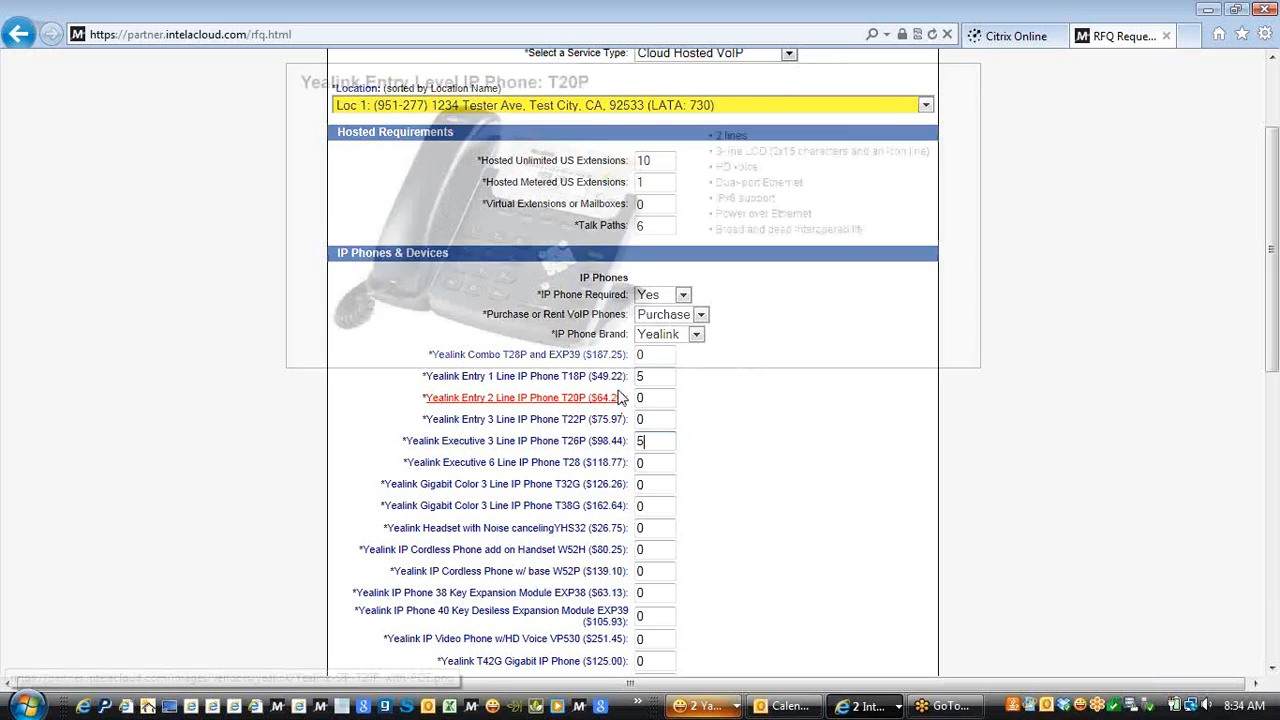
mouse_move(609, 365)
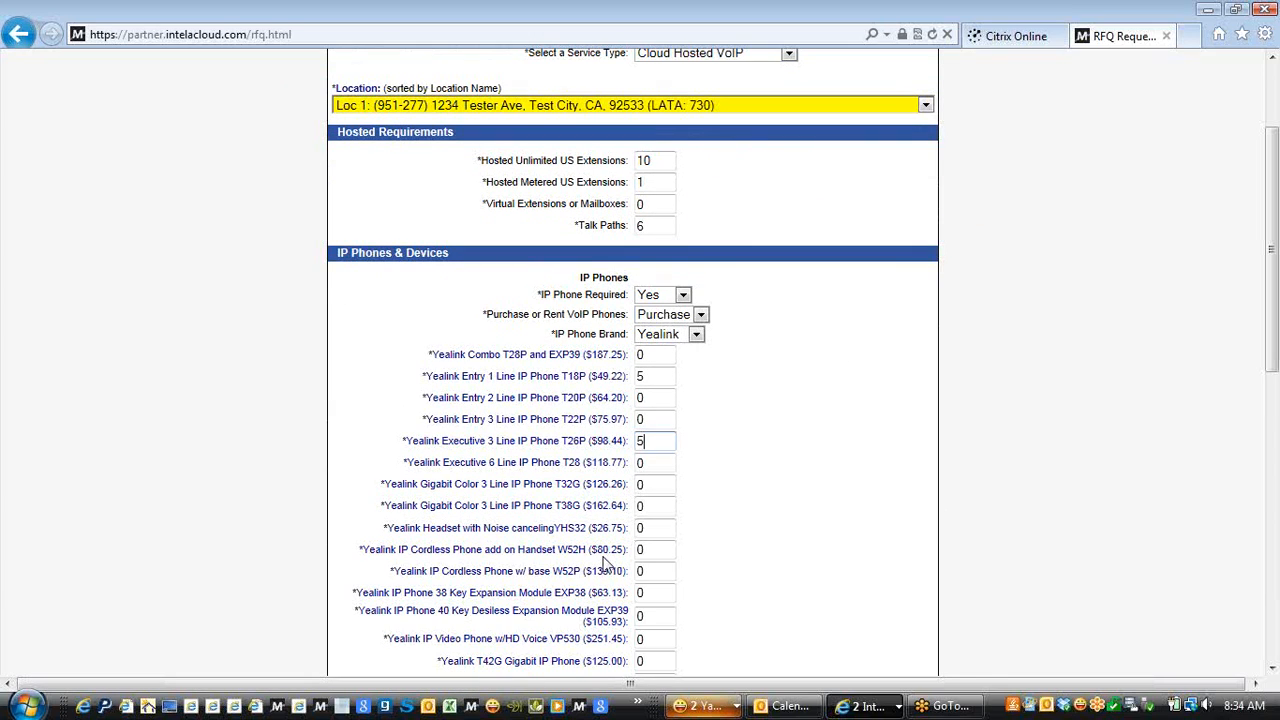
mouse_move(606, 562)
left_click_drag(1273, 306, 1273, 319)
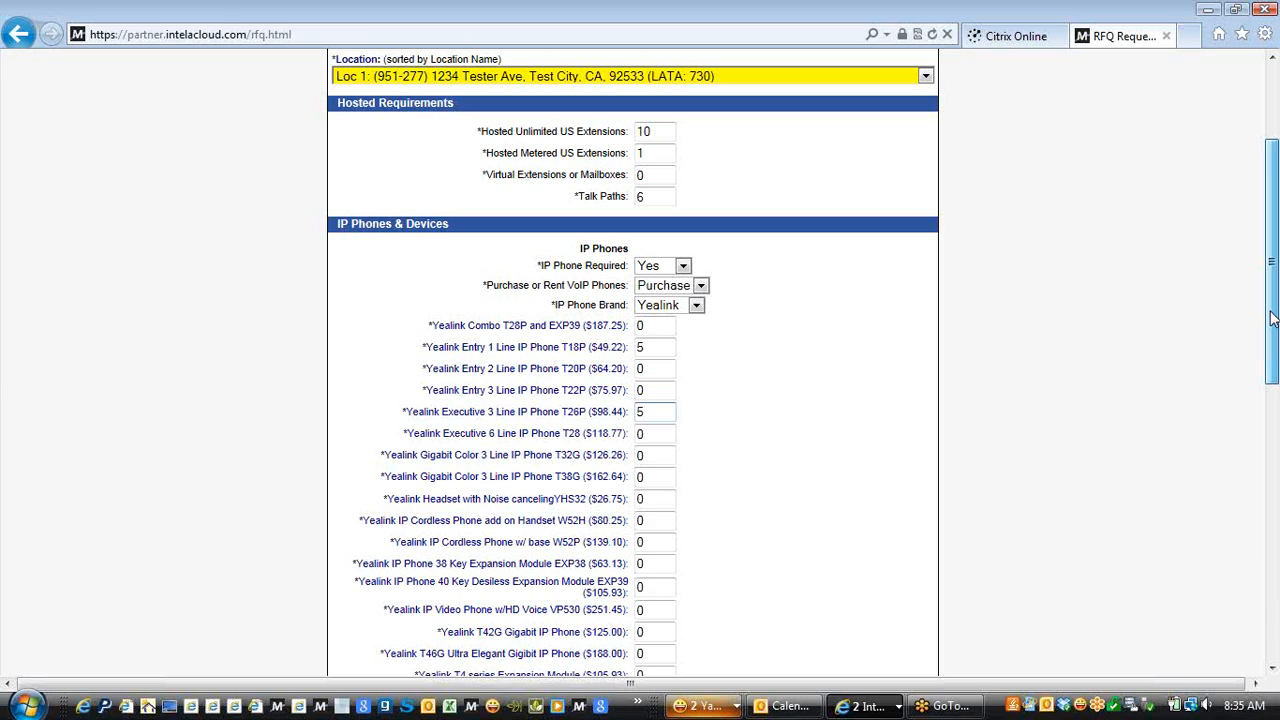
left_click_drag(1271, 318, 1273, 458)
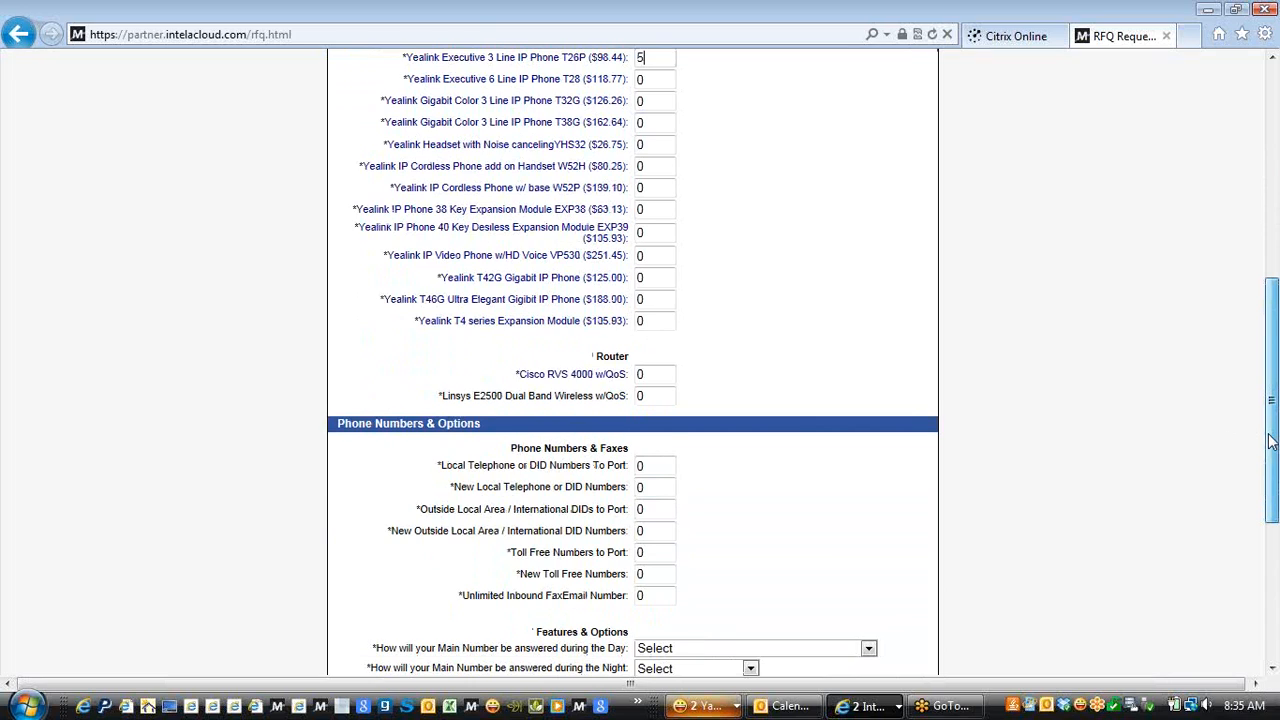
left_click_drag(1270, 441, 1270, 407)
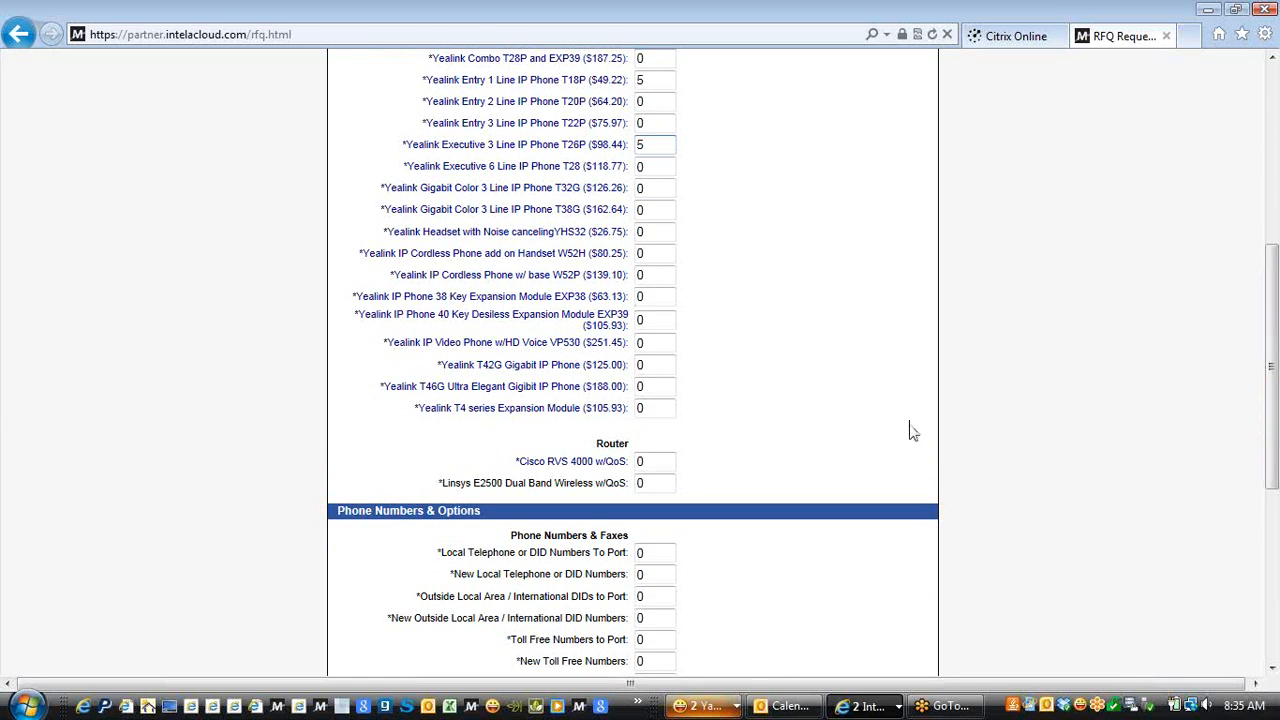
mouse_move(590, 472)
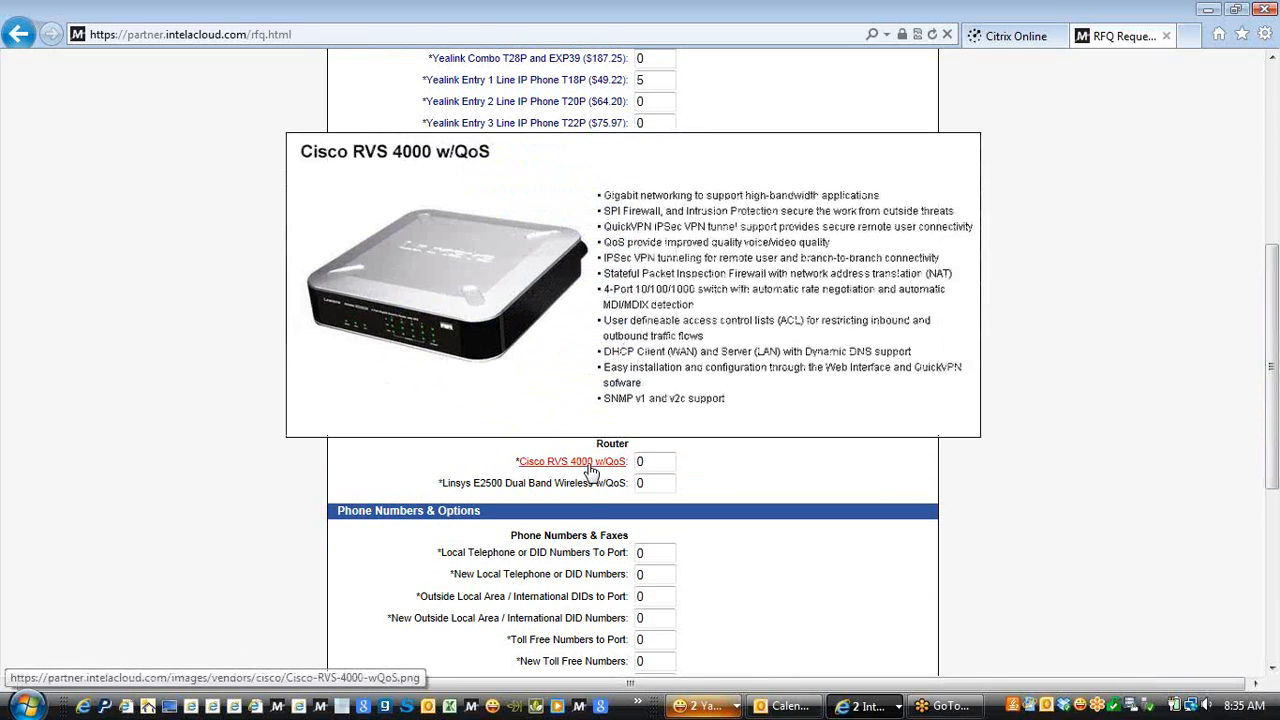
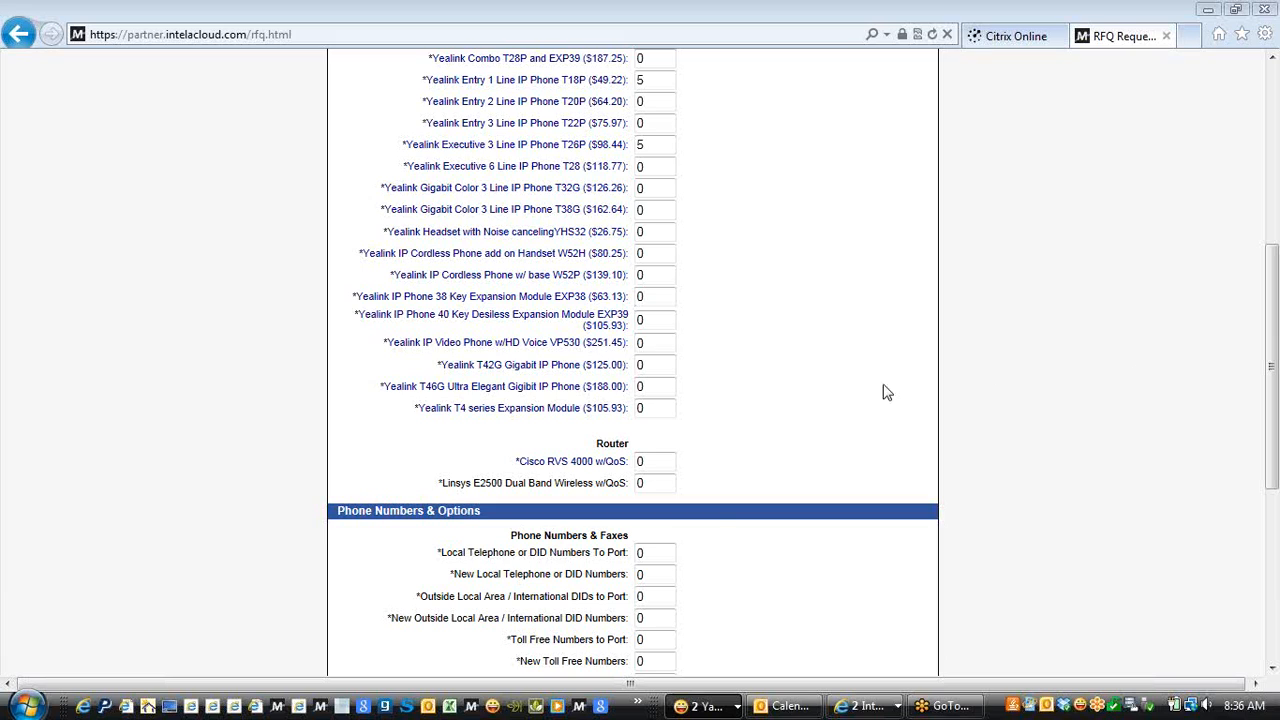
Scroll the quote form down to the Phone Numbers & Options section
left_click(1271, 372)
left_click_drag(1271, 372, 1273, 512)
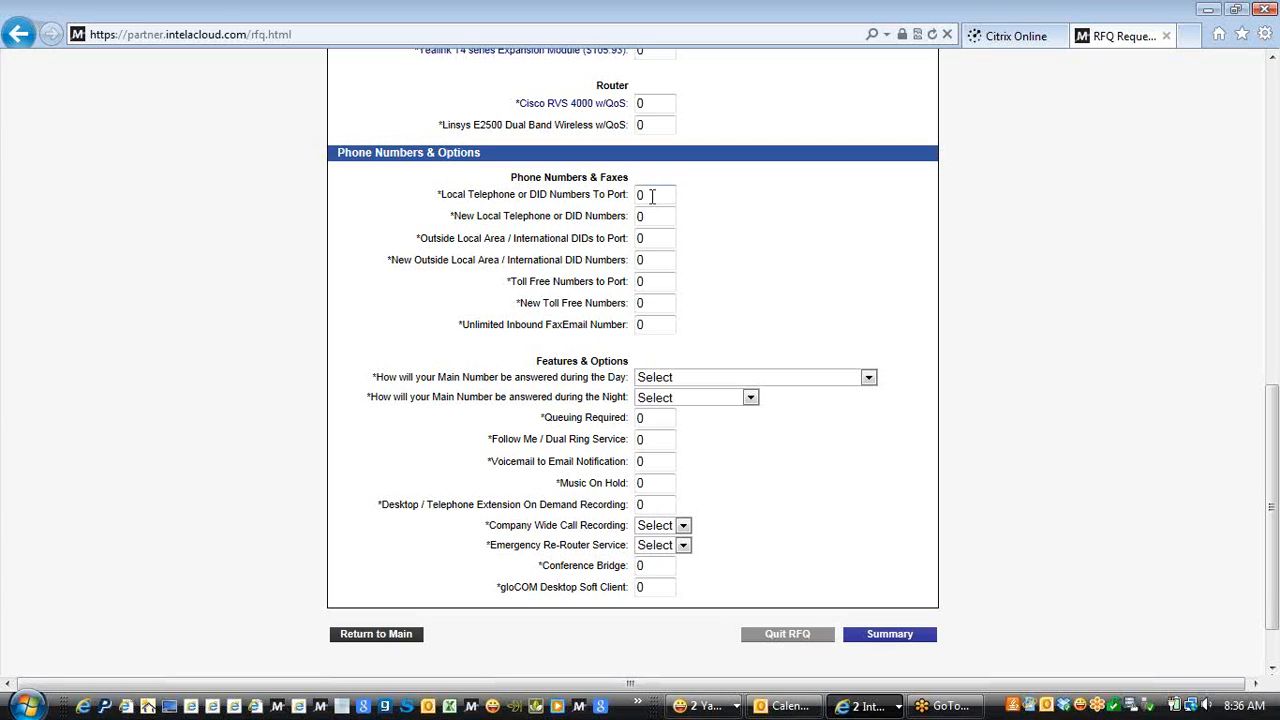
Set Local Telephone or DID Numbers To Port to 2 and New Local numbers to 0
key("BackSpace")
type("2")
left_click(649, 216)
key("BackSpace")
type("0")
left_click(643, 259)
Set Toll Free Numbers to Port to 1 and Unlimited Inbound FaxEmail Number to 3
left_click(641, 281)
key("BackSpace")
type("1")
left_click(659, 303)
left_click(652, 321)
key("BackSpace")
type("3")
left_click(869, 379)
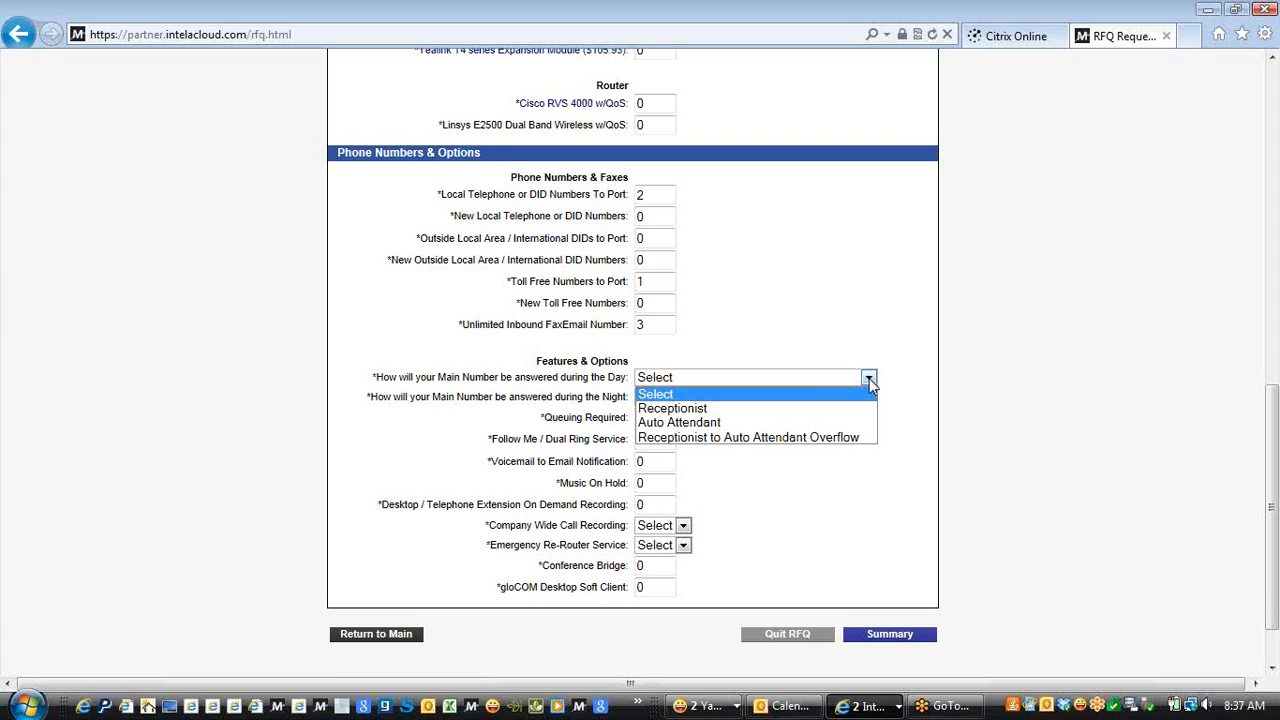
Set daytime answering to Receptionist and nighttime answering to Auto Attendant
left_click(720, 409)
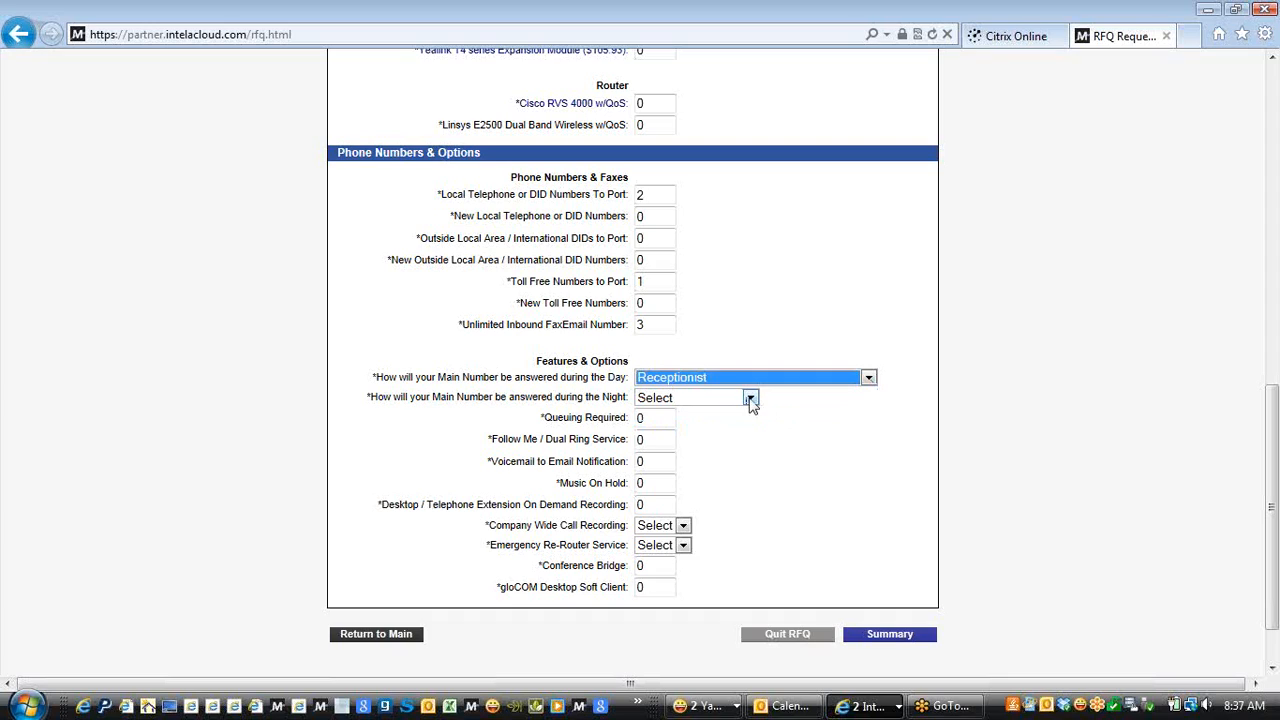
left_click(750, 399)
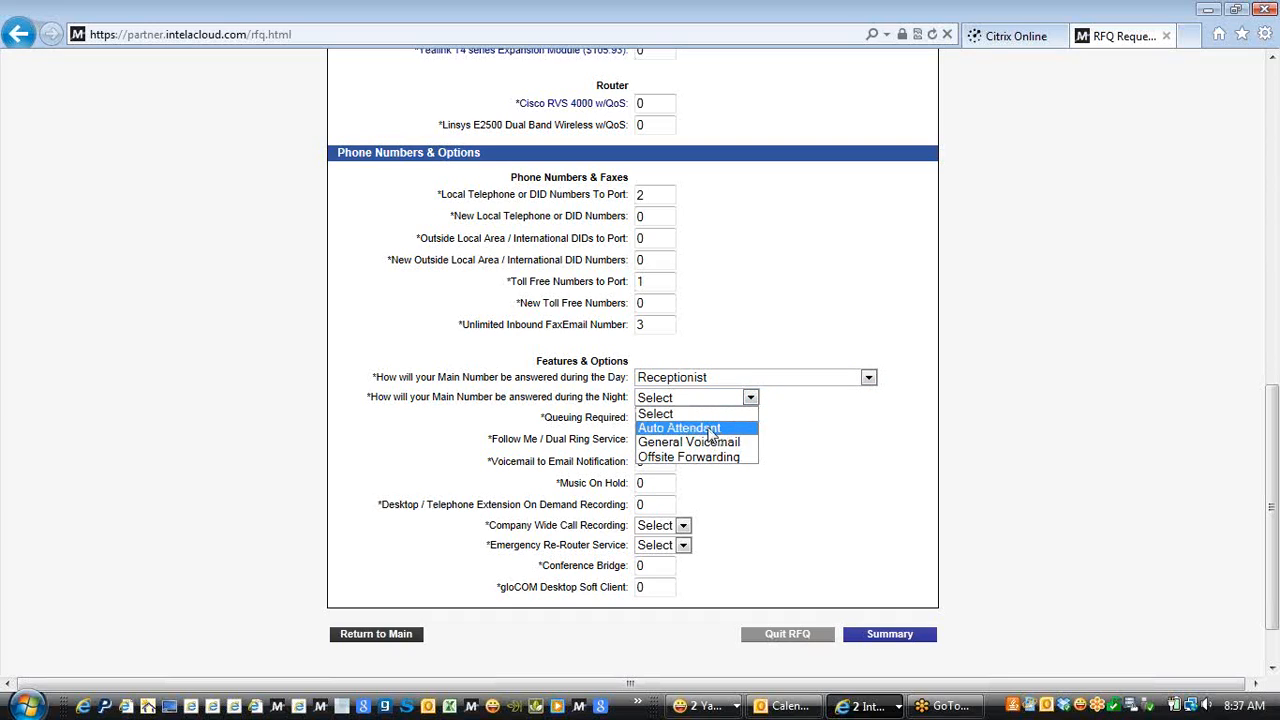
left_click(711, 430)
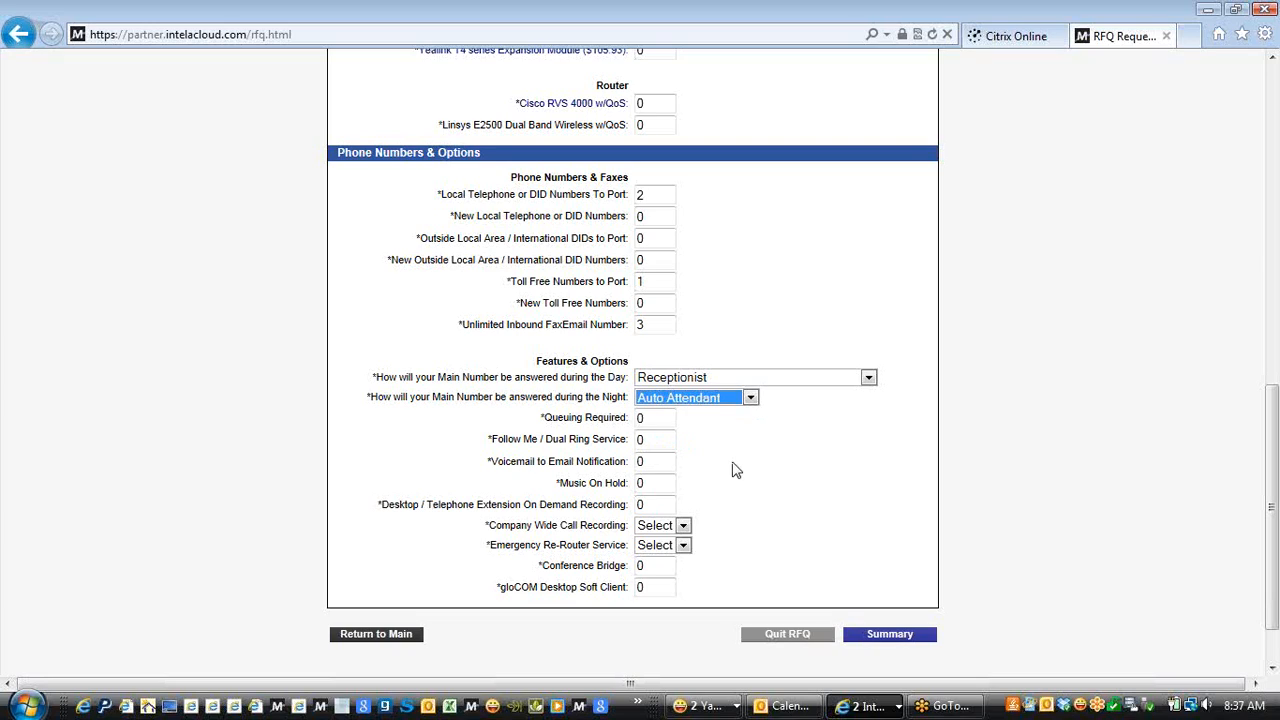
Enter 10 for Follow Me / Dual Ring Service
left_click(643, 440)
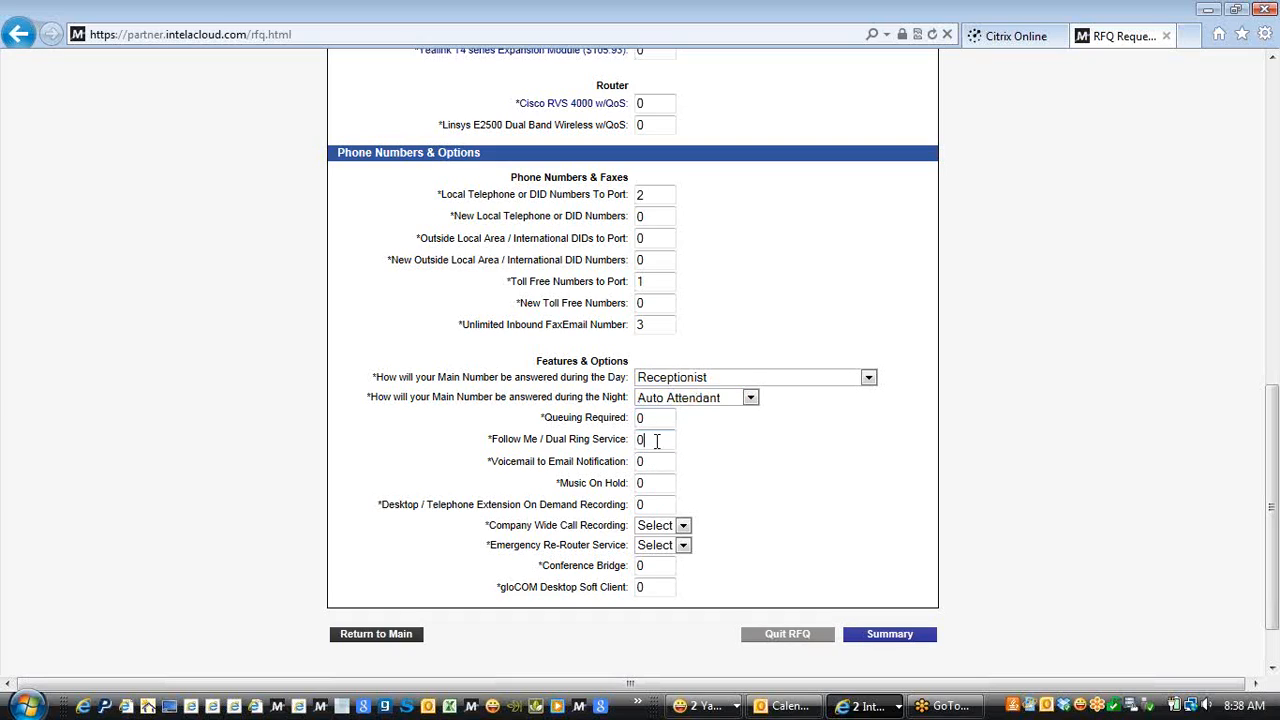
key("BackSpace")
type("10")
Set Voicemail to Email Notification to 10 and Music On Hold to 1
left_click(652, 462)
key("BackSpace")
type("10")
left_click(646, 483)
key("BackSpace")
type("1")
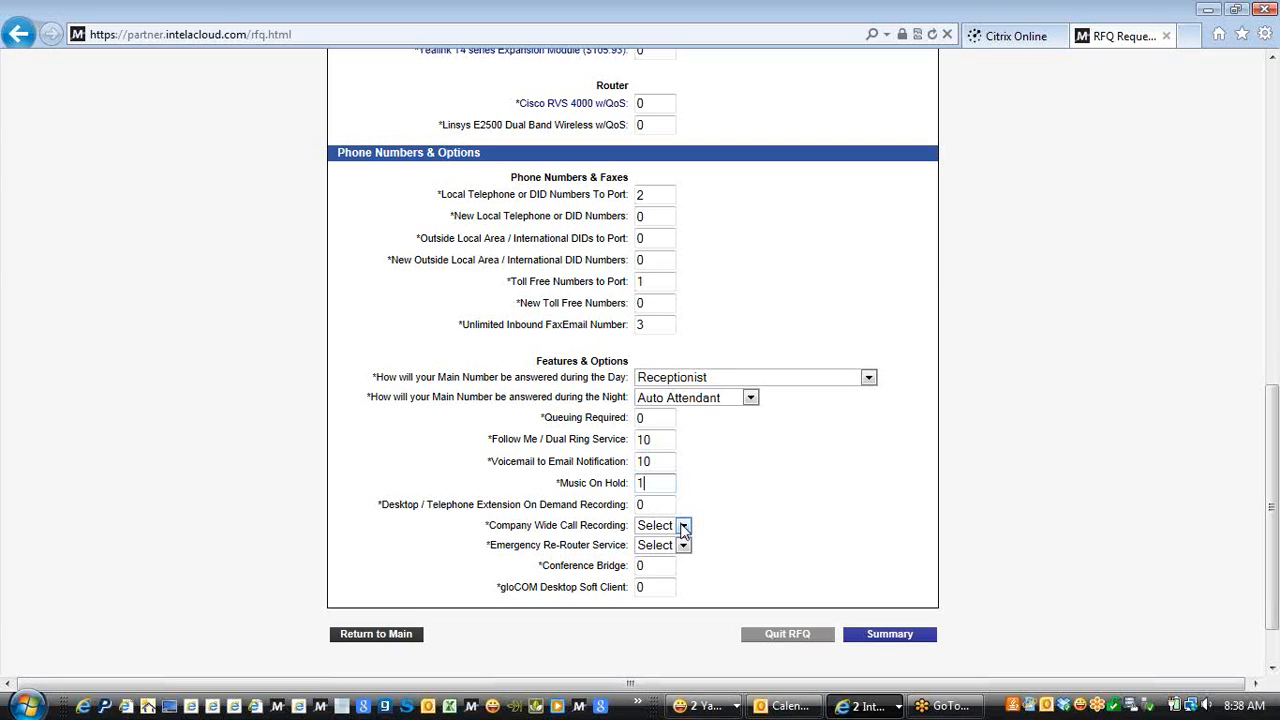
Set Company Wide Call Recording to No
left_click(684, 528)
left_click(684, 528)
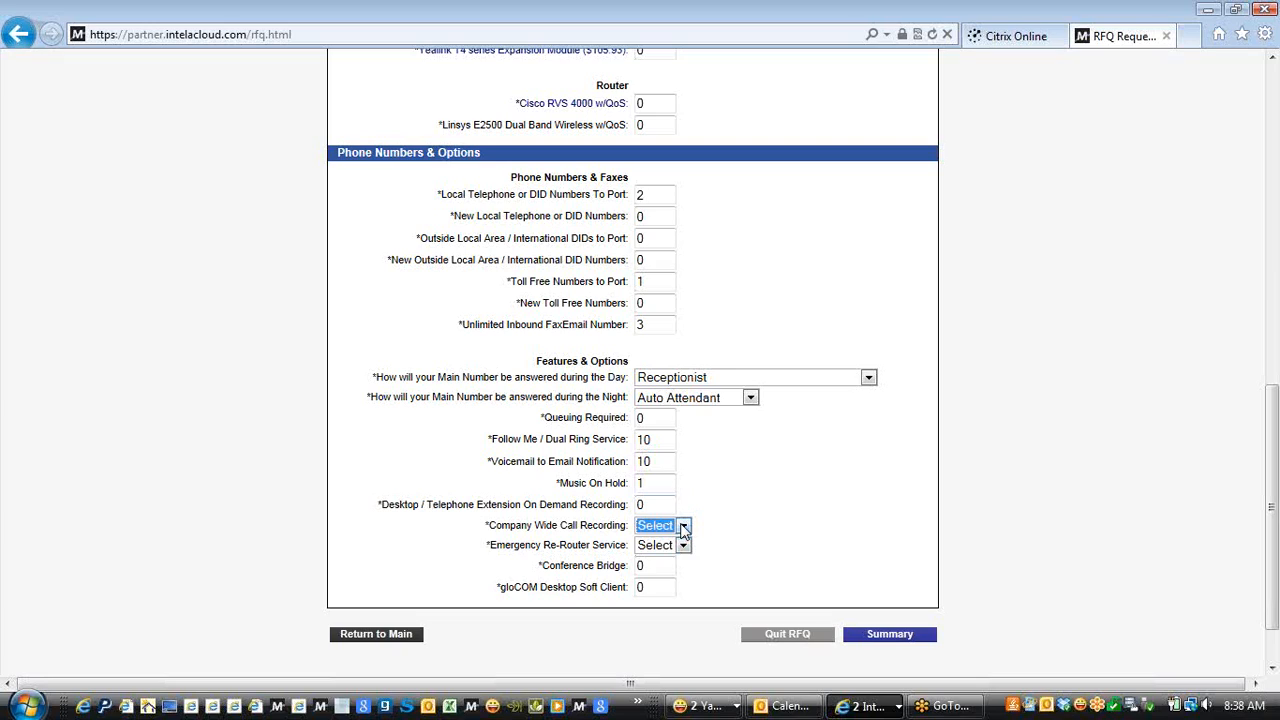
left_click(684, 528)
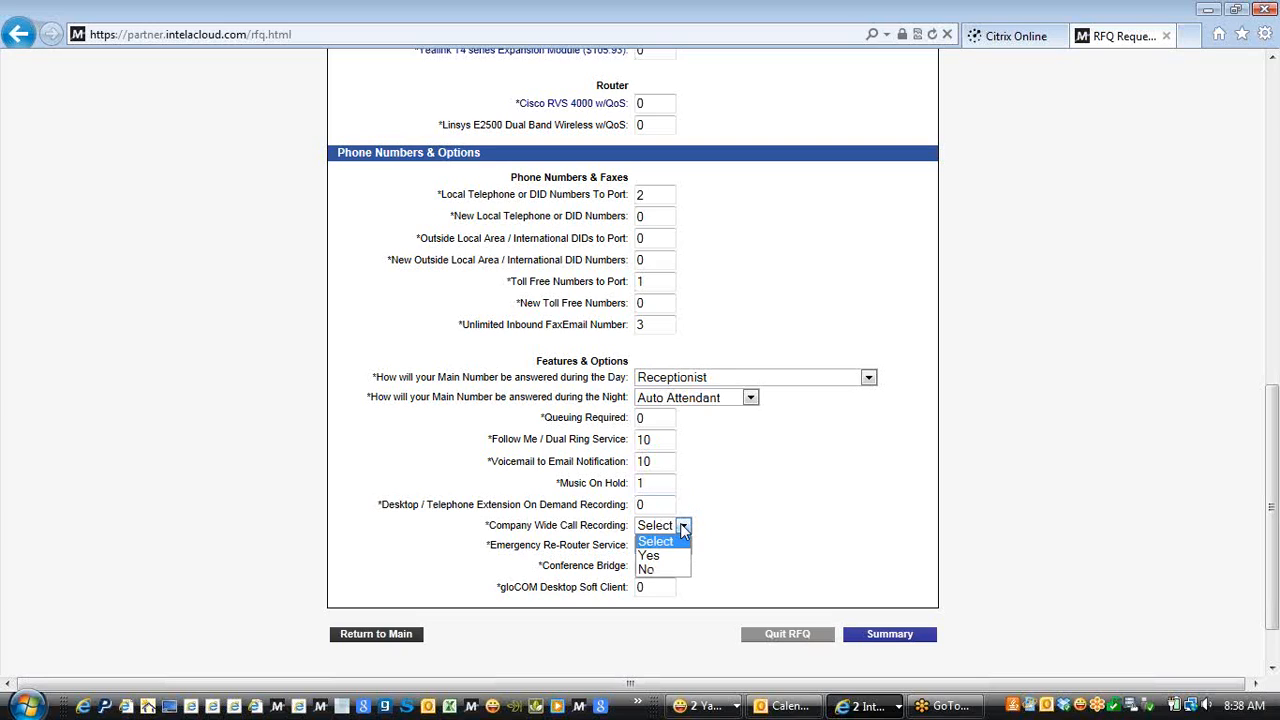
left_click(648, 570)
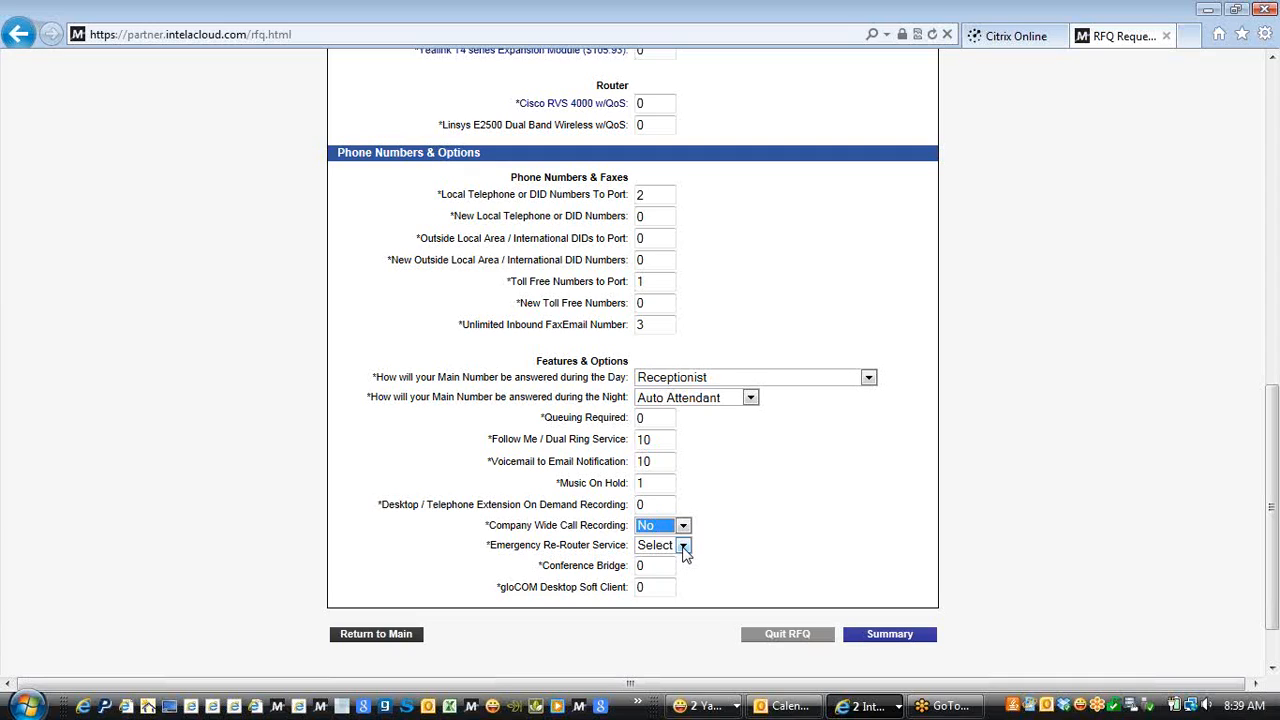
left_click(683, 546)
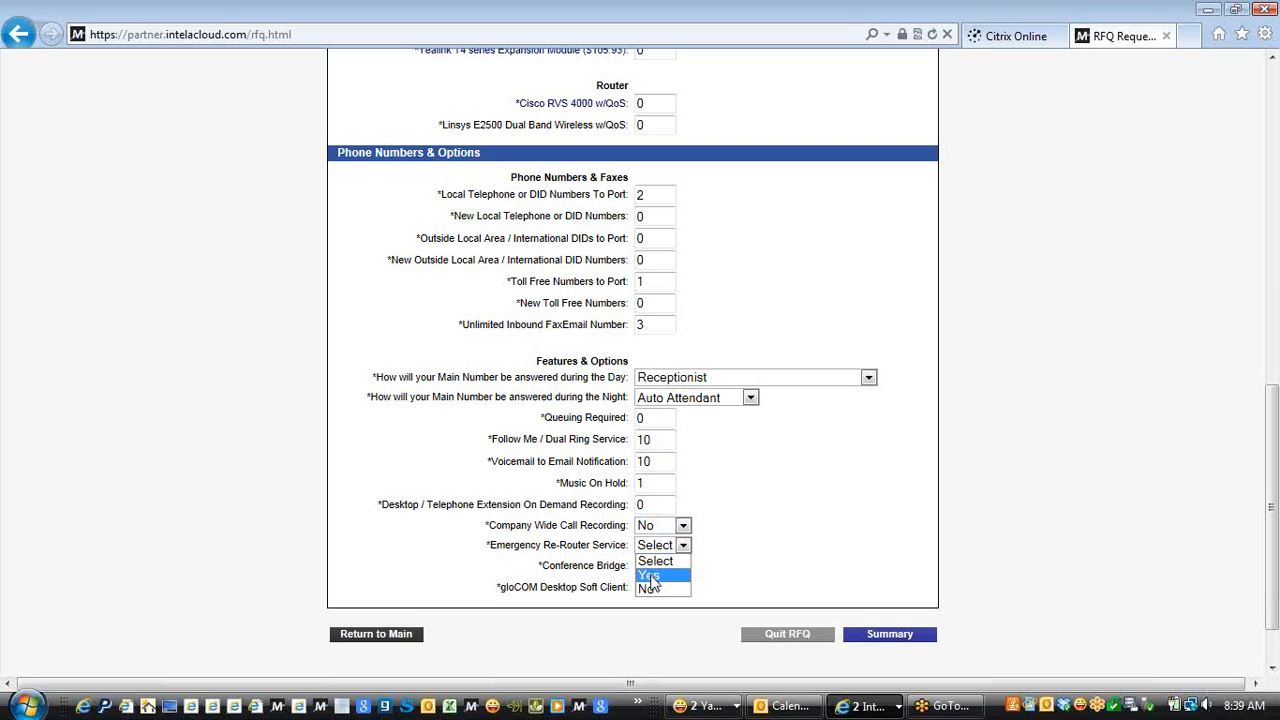
Choose Yes for Emergency Re-Router Service, Conference Bridge 1, and gloCOM Desktop Soft Client 10
left_click(650, 577)
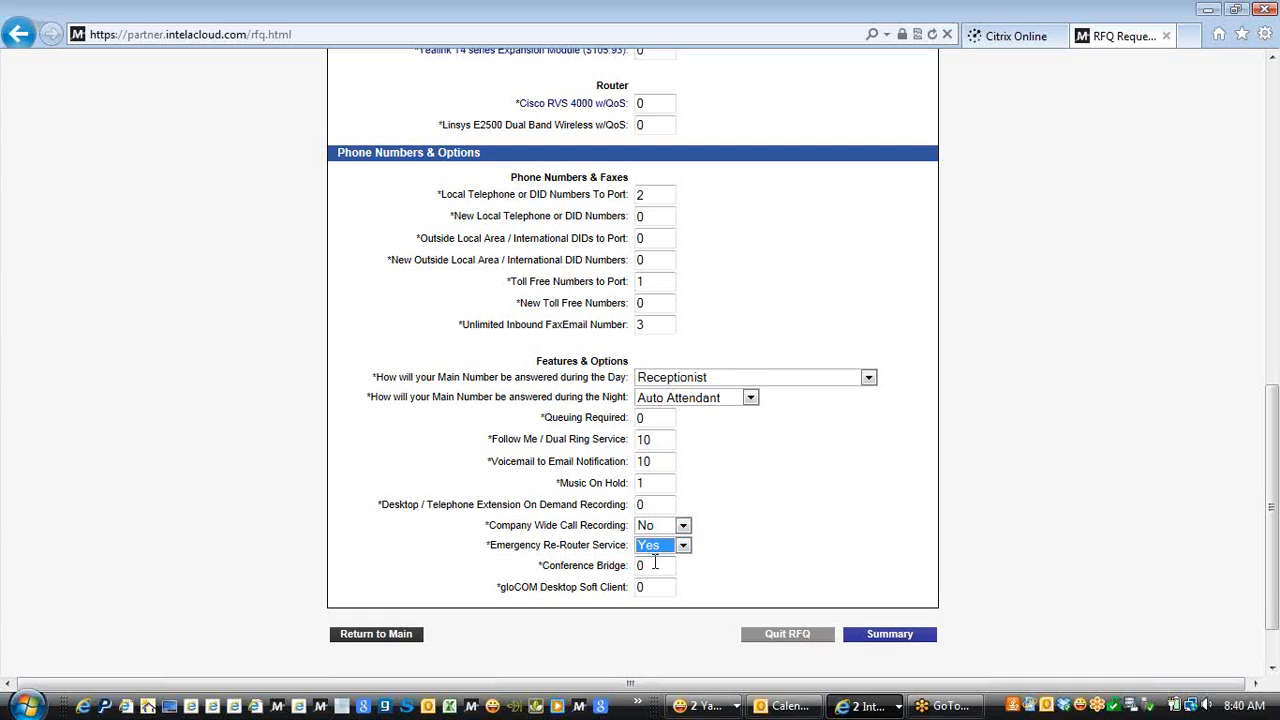
left_click(655, 565)
key("BackSpace")
type("1")
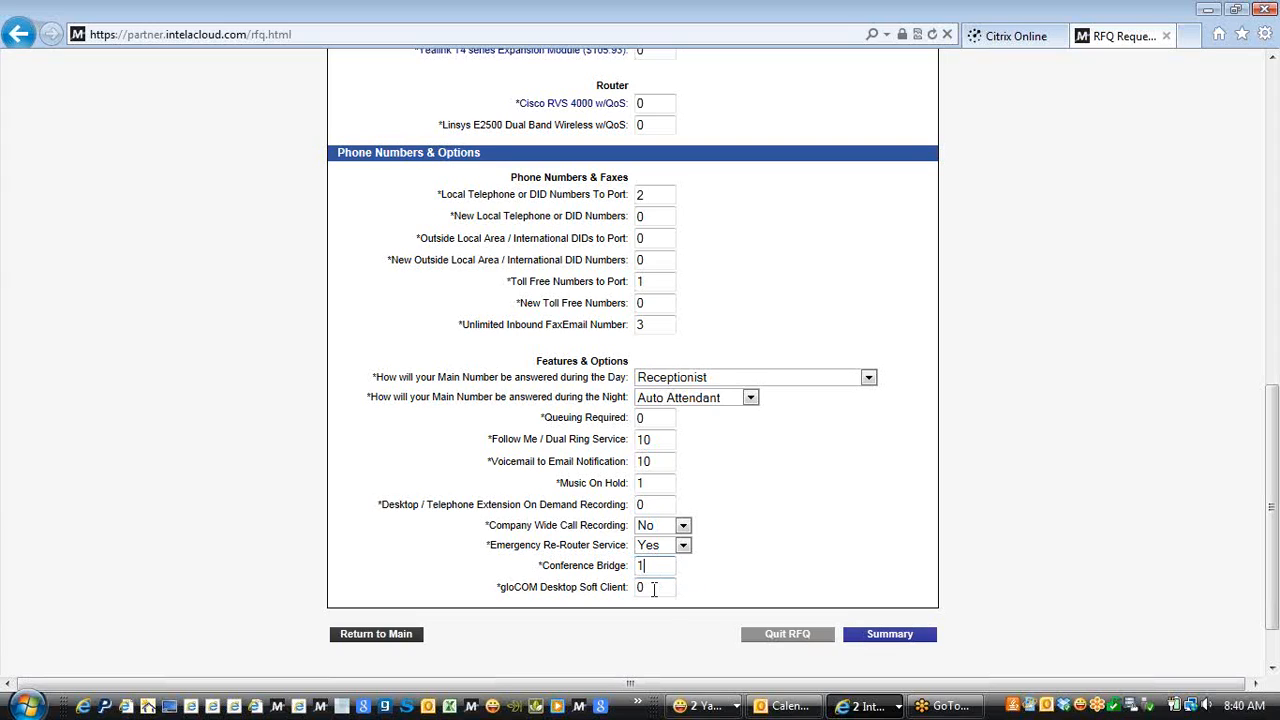
left_click(654, 589)
key("BackSpace")
type("10")
Show the Service Quote Summary and open Duplicate Locations for Loc 1
left_click(889, 635)
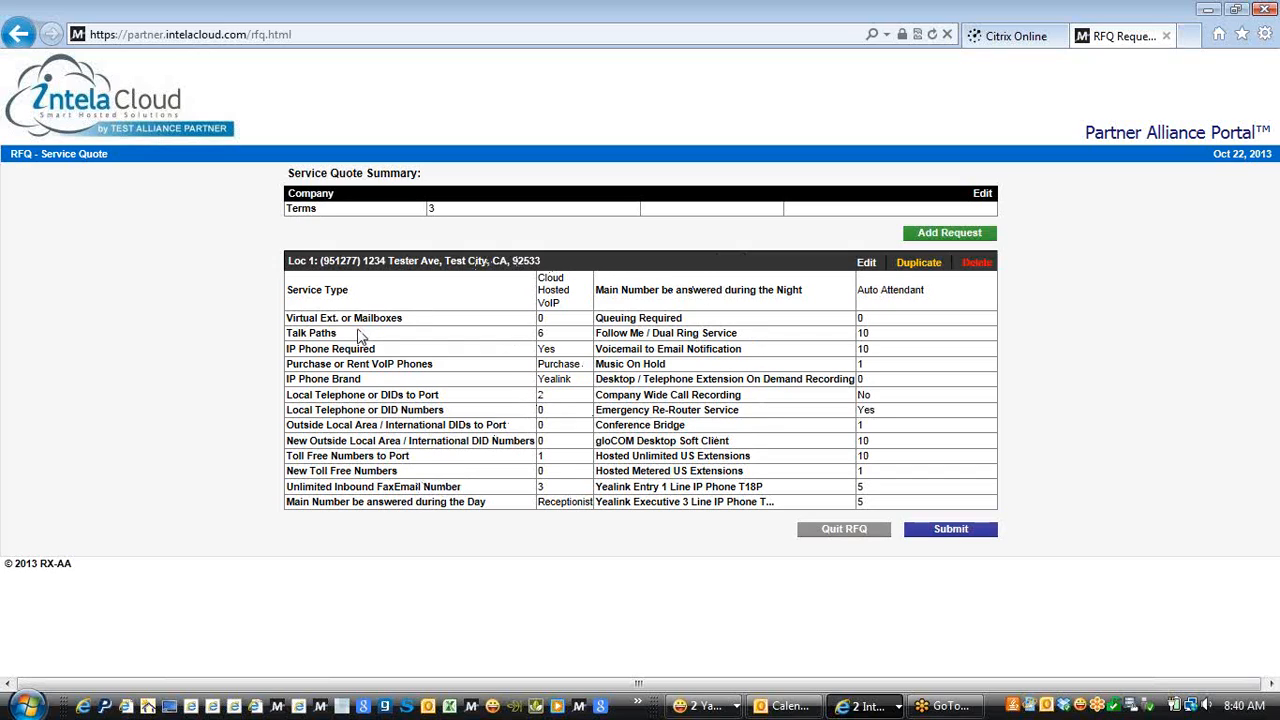
left_click(928, 264)
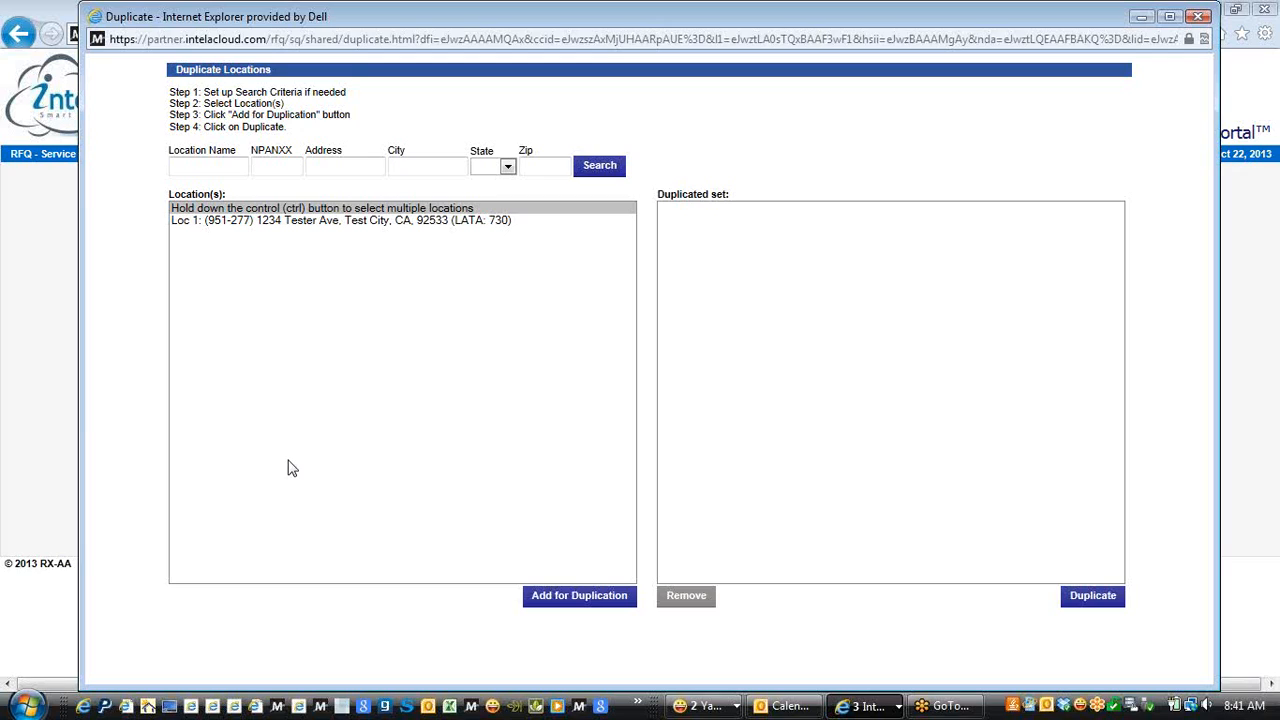
Select Loc 1, add it for duplication, and create the duplicate location
left_click(352, 224)
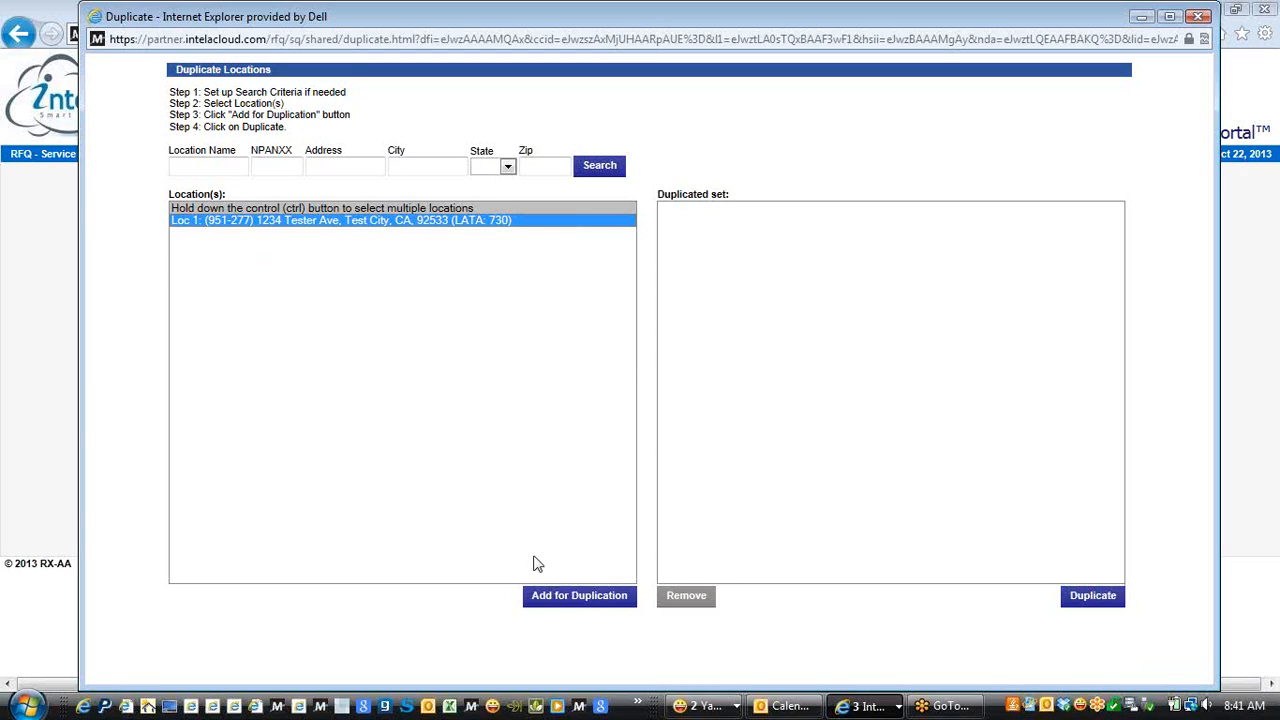
left_click(565, 598)
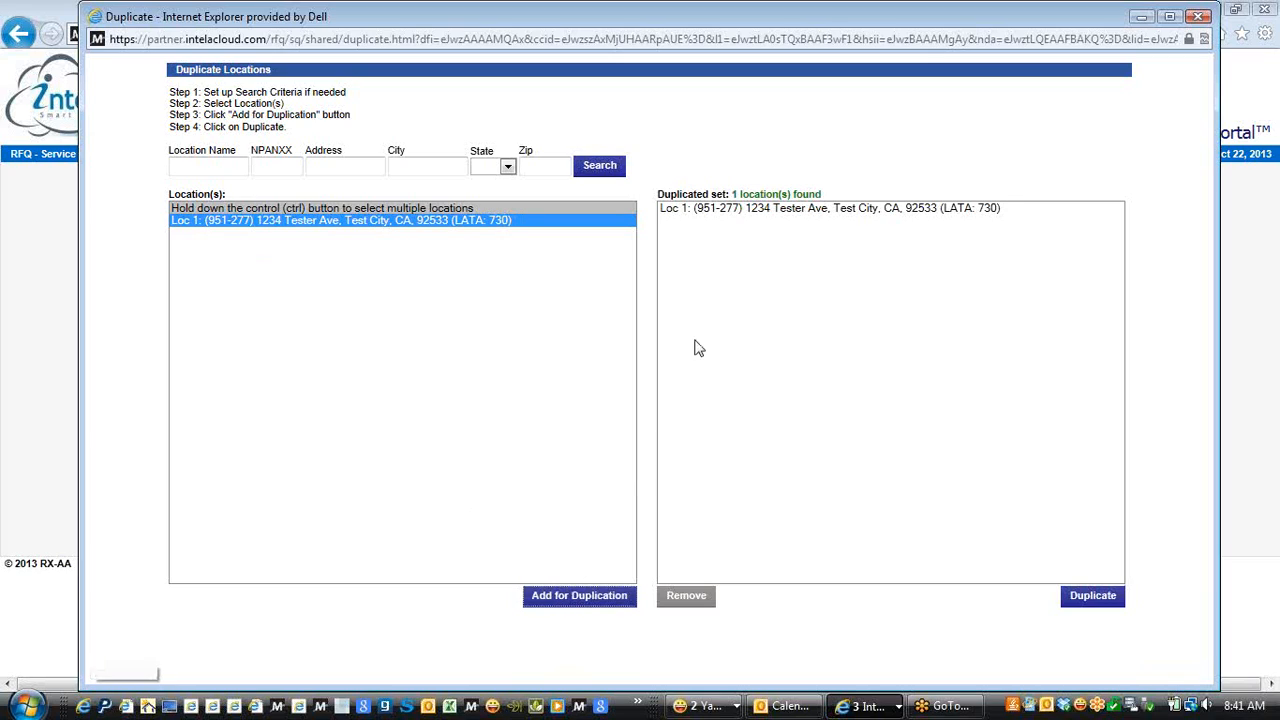
left_click(1087, 600)
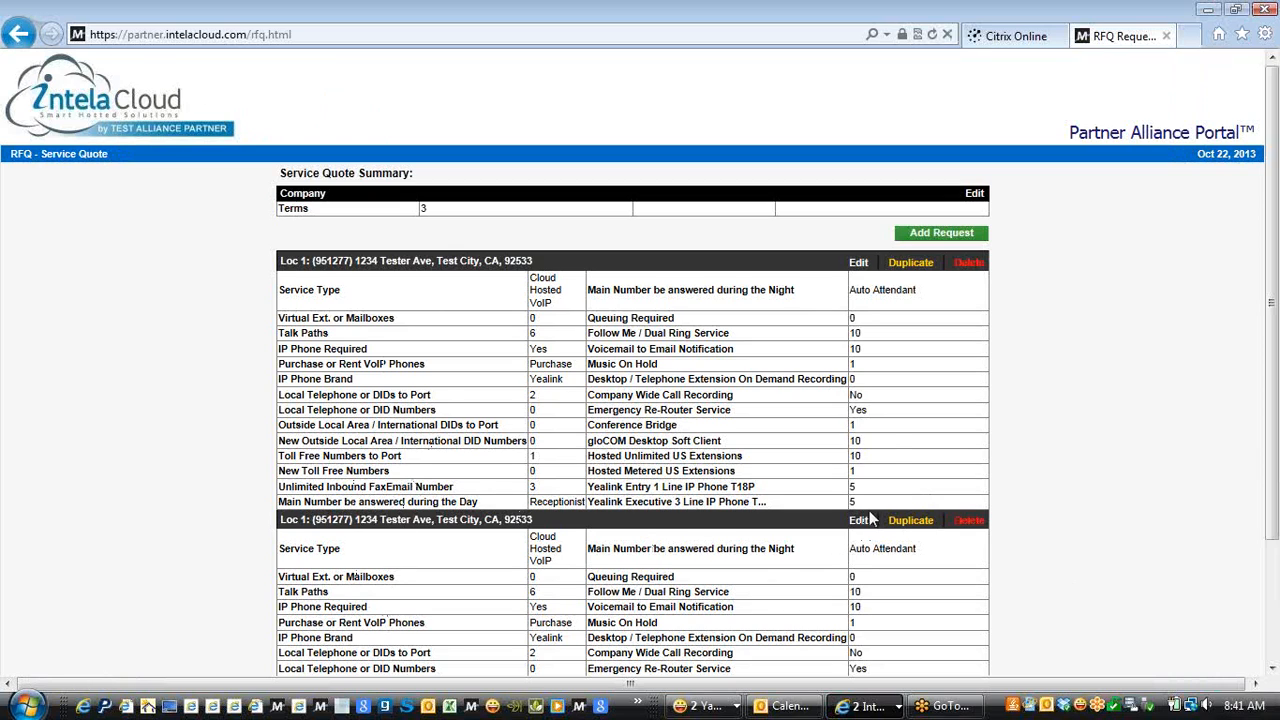
Scroll the summary down and open the duplicated Loc 1 request for editing
left_click_drag(1272, 250, 1272, 357)
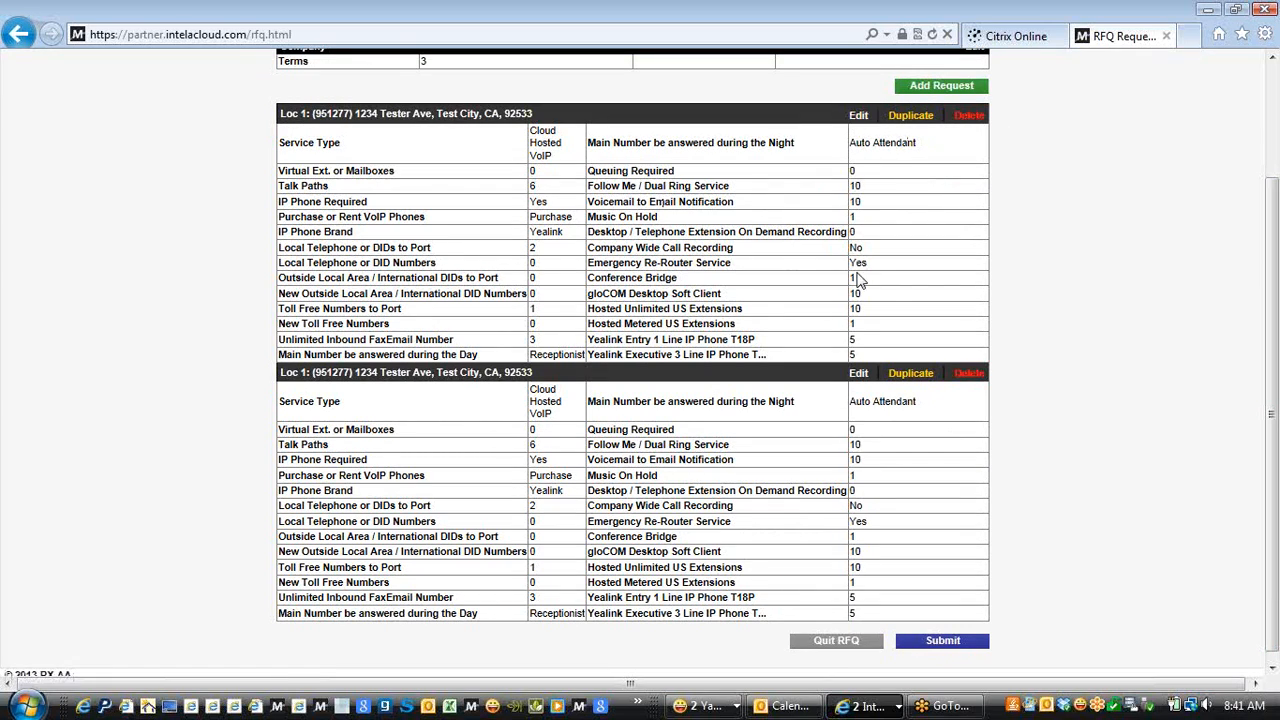
left_click(857, 377)
In the second location's request, change Hosted Unlimited US Extensions to 15
left_click(859, 374)
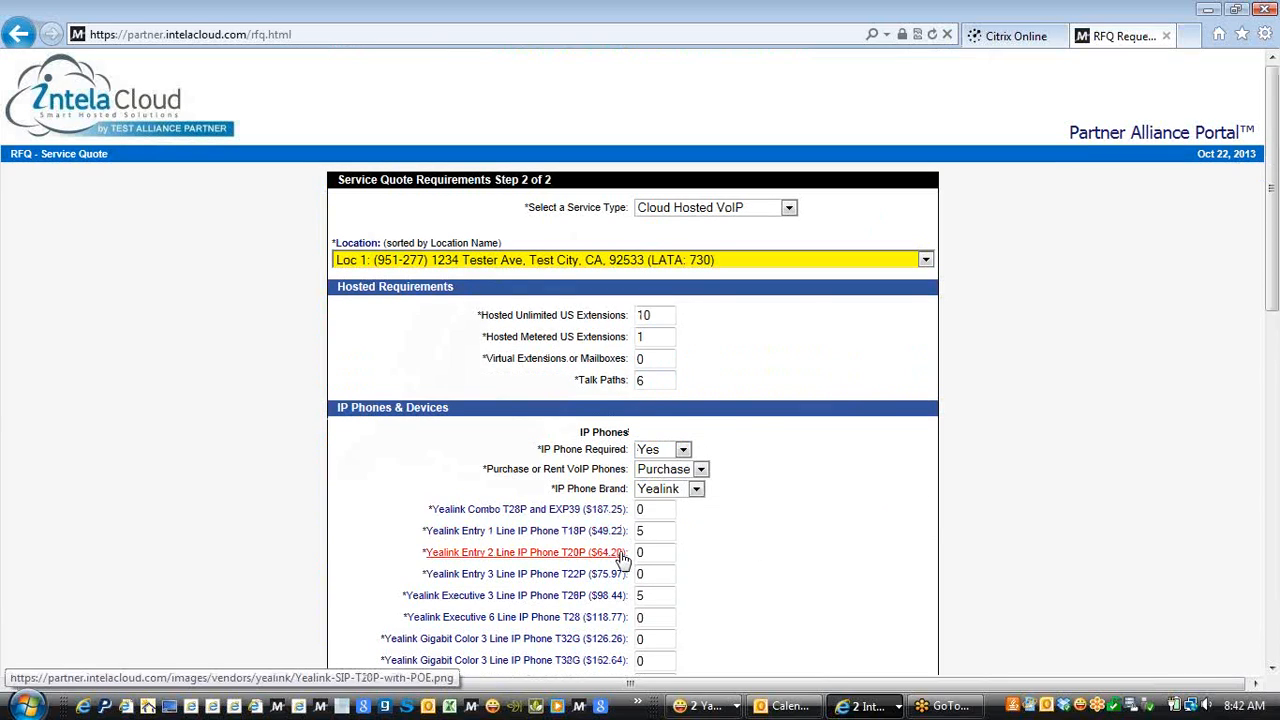
left_click(652, 314)
key("BackSpace")
type("5")
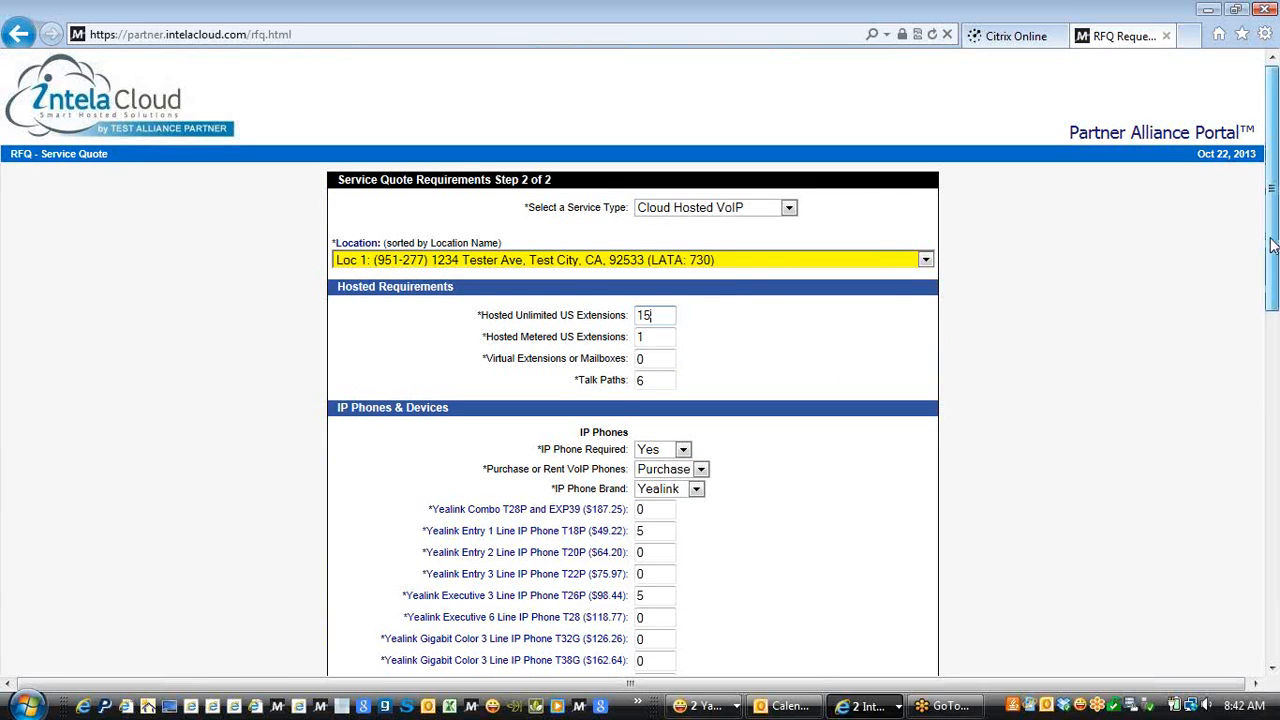
Raise the Yealink Executive 3 Line T26P quantity from 5 to 10
left_click_drag(1274, 248, 1272, 396)
left_click(646, 212)
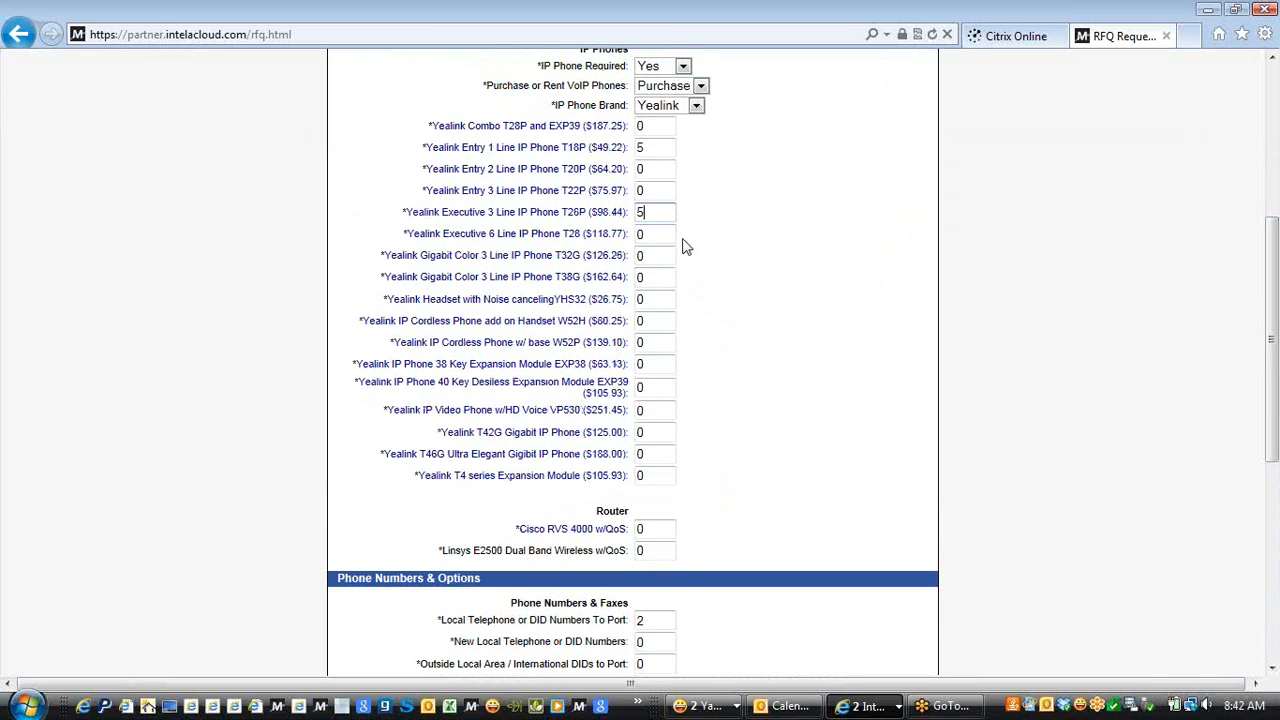
key("BackSpace")
type("10")
left_click_drag(1274, 354, 1274, 561)
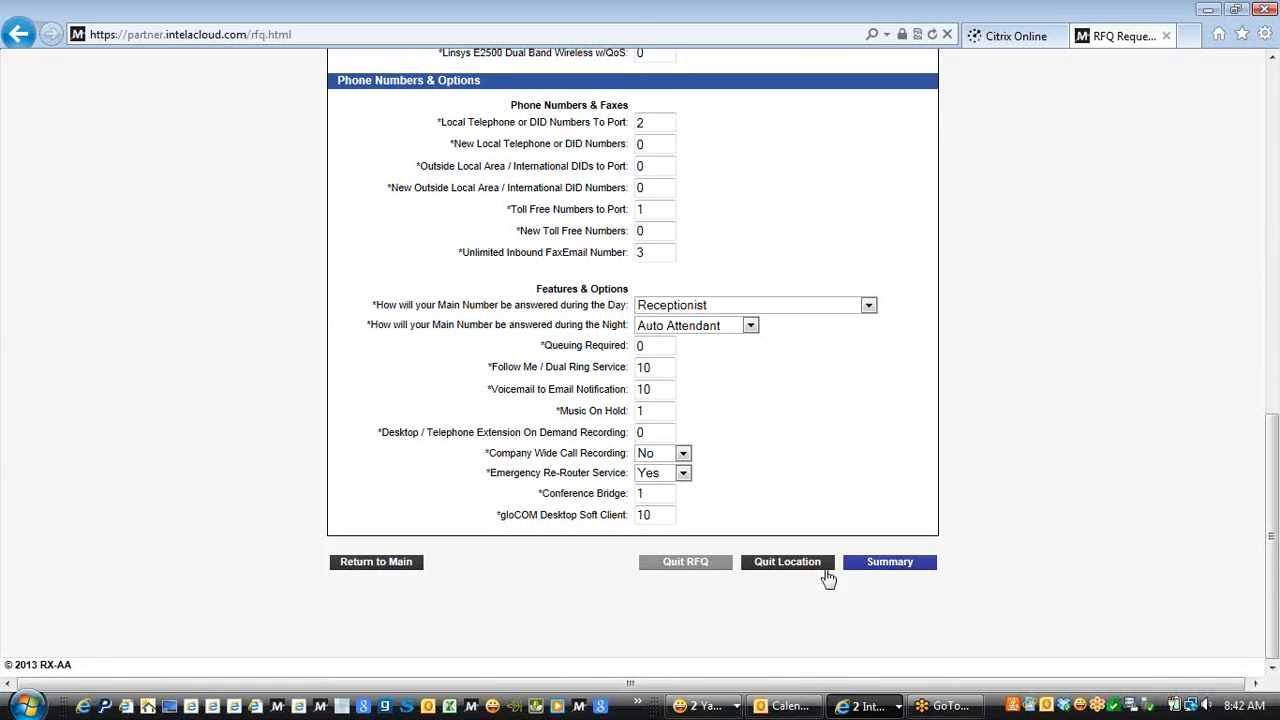
Review both location entries in the Service Quote Summary and reopen the first for editing
left_click(877, 566)
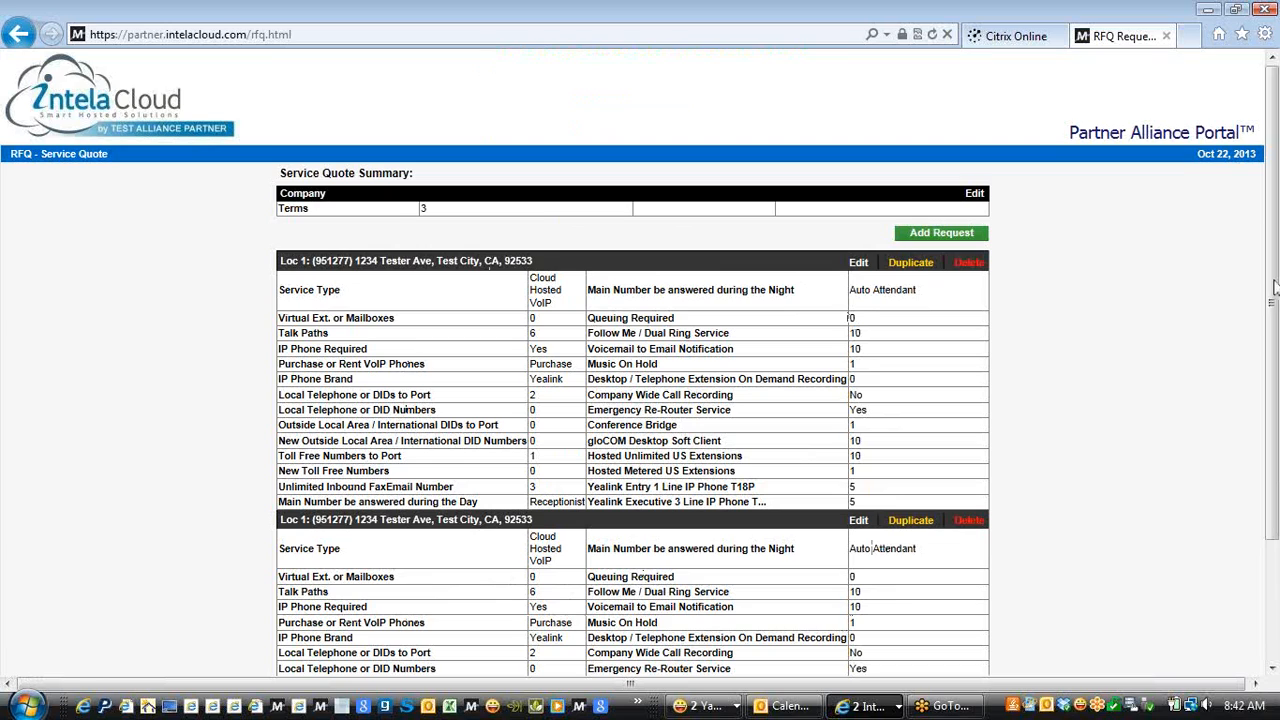
left_click_drag(1275, 274, 1273, 421)
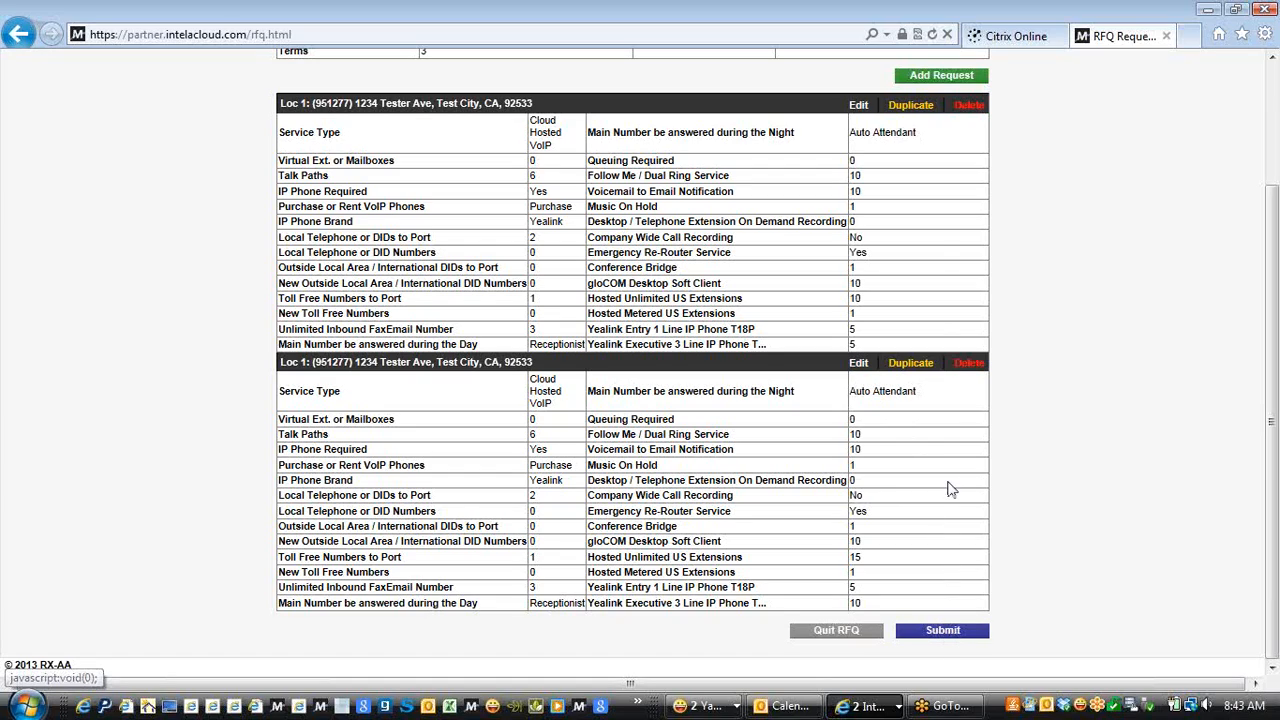
left_click(860, 108)
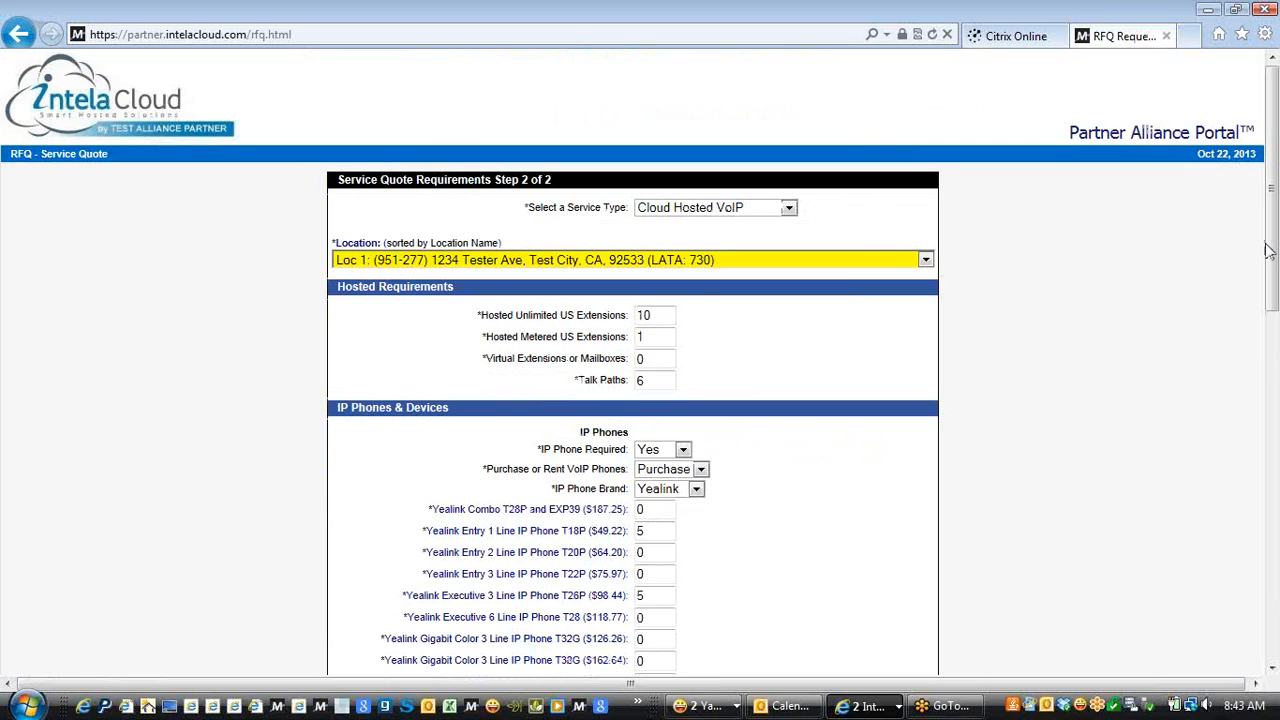
Leave Loc 1's Step 2 requirements, including 10 unlimited extensions, unchanged and return to the Summary
left_click_drag(1272, 252, 1273, 580)
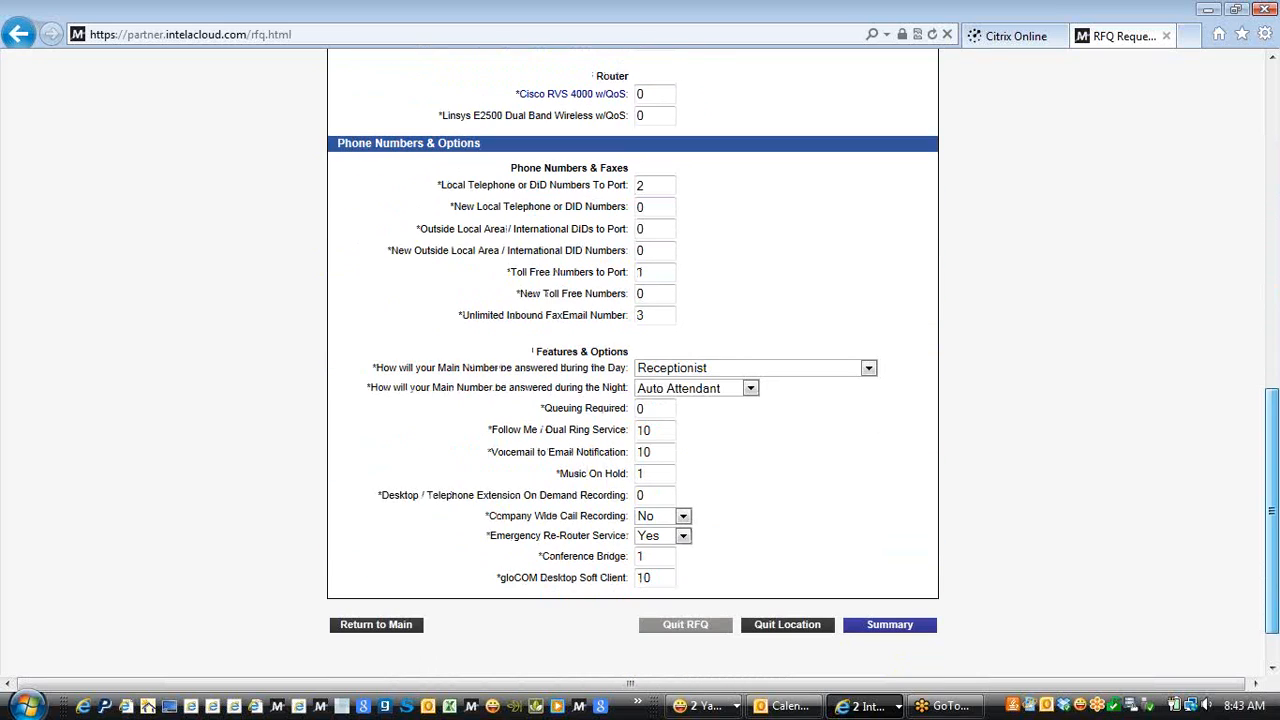
left_click_drag(1273, 576, 1273, 573)
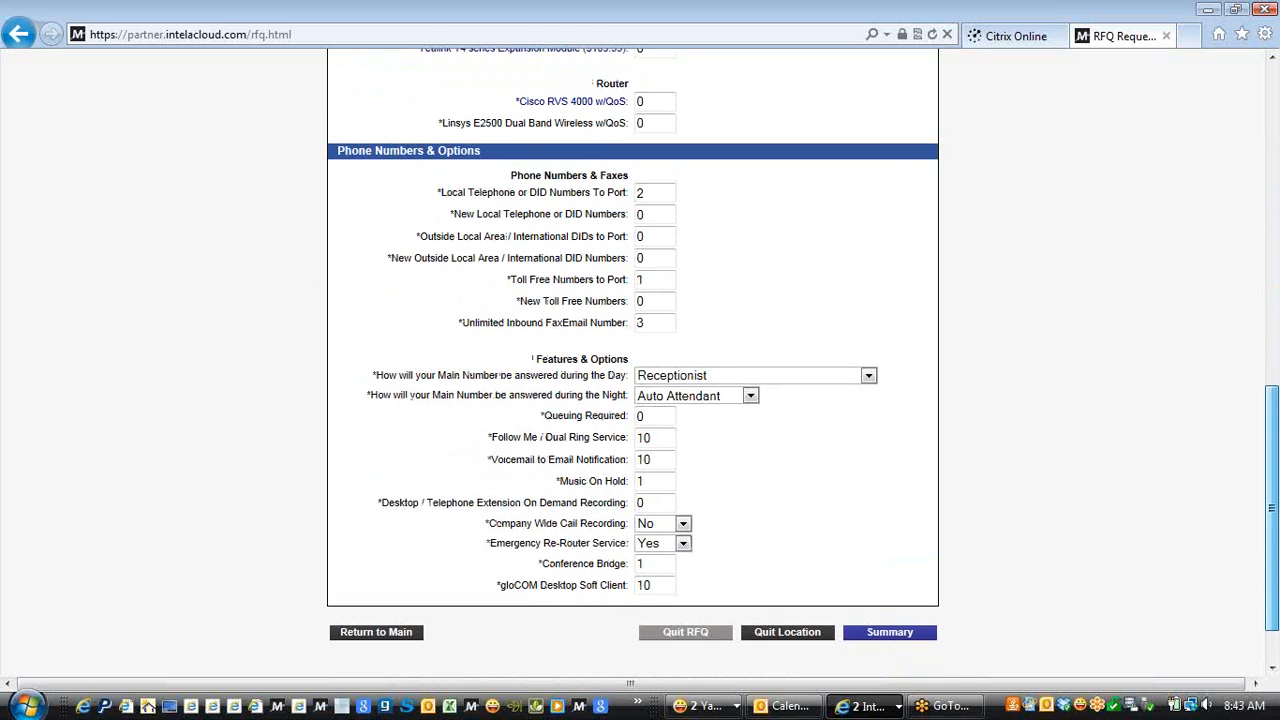
left_click_drag(1273, 573, 1273, 381)
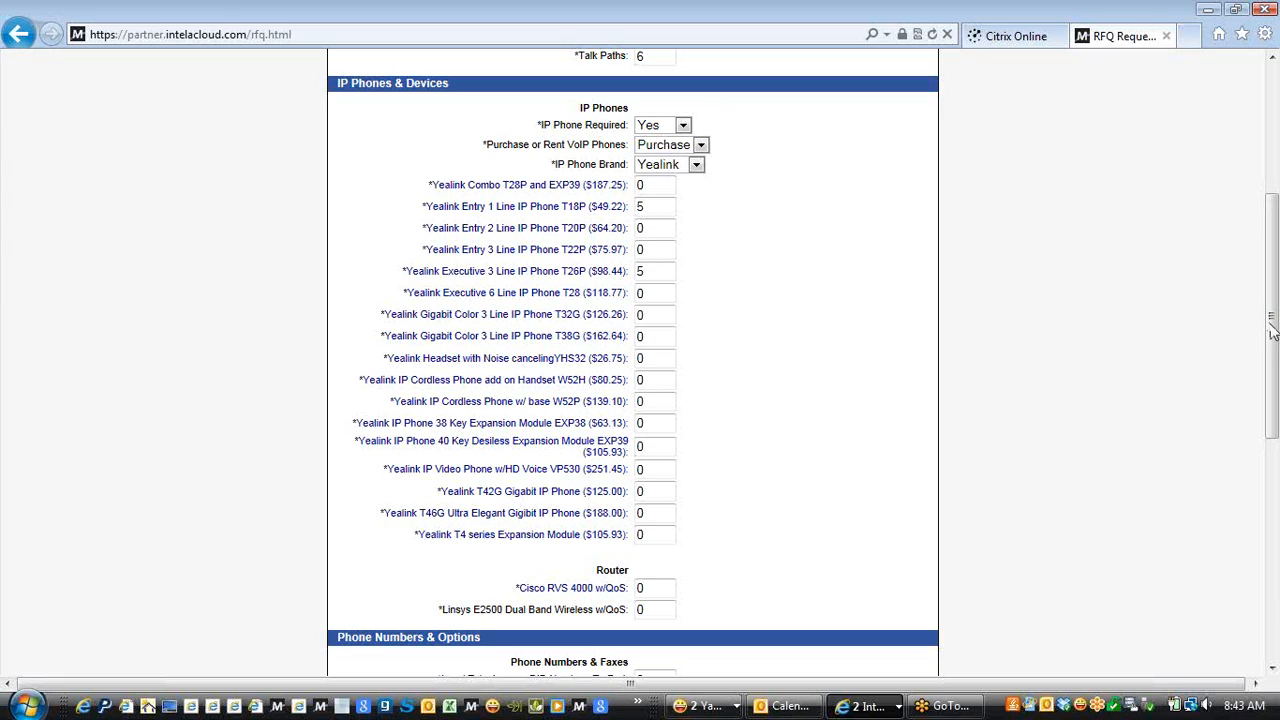
left_click_drag(1272, 333, 1268, 518)
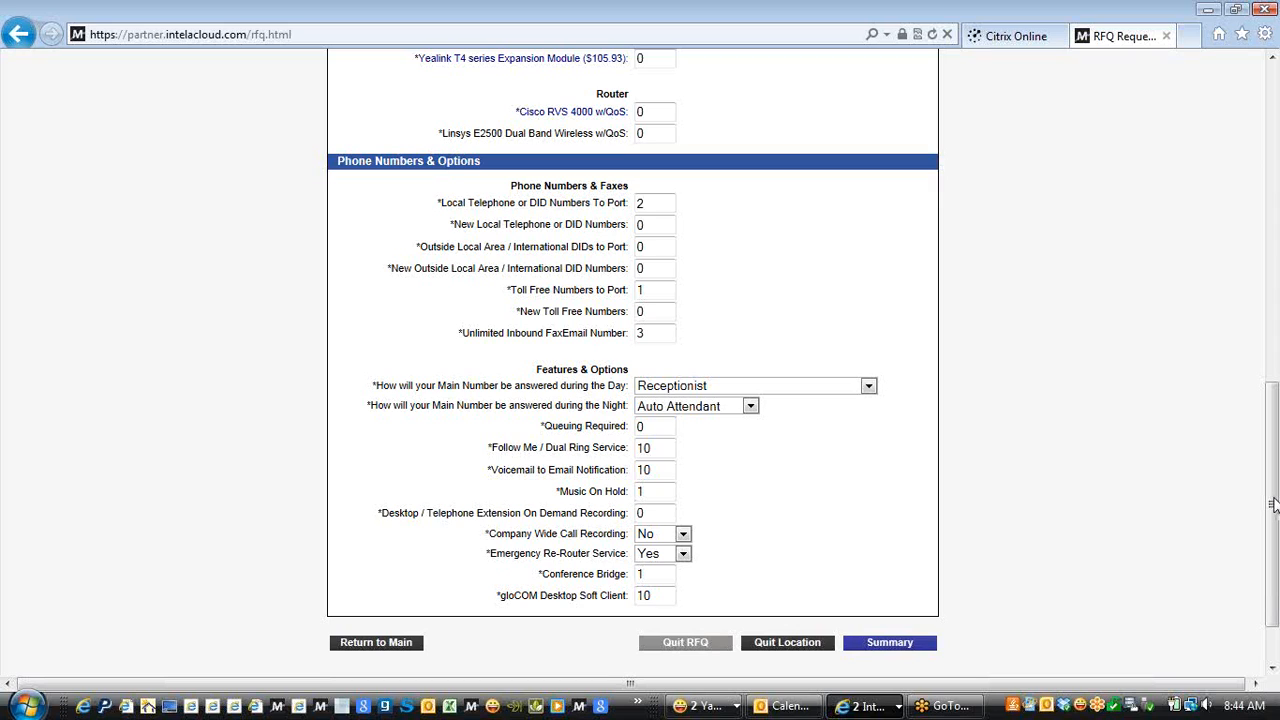
left_click(906, 645)
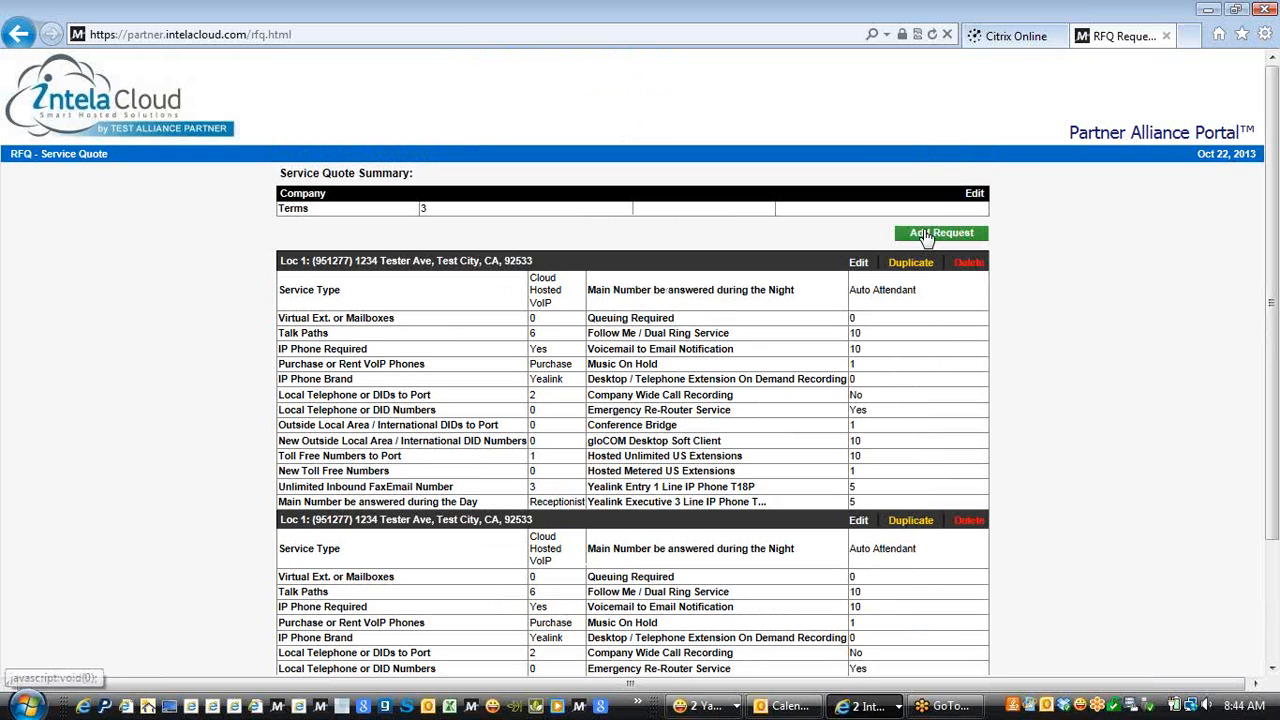
Submit the quote request from the bottom of the Service Quote Summary
scroll(1050, 585, "down", 3)
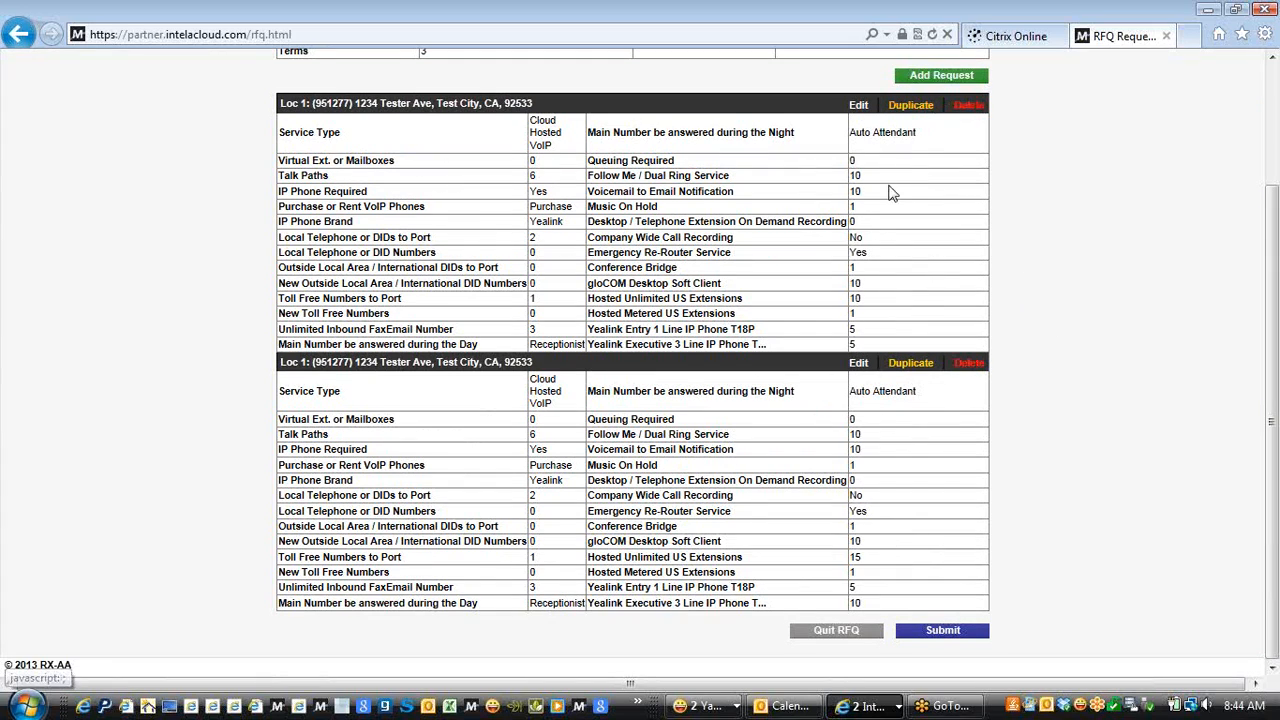
left_click(935, 632)
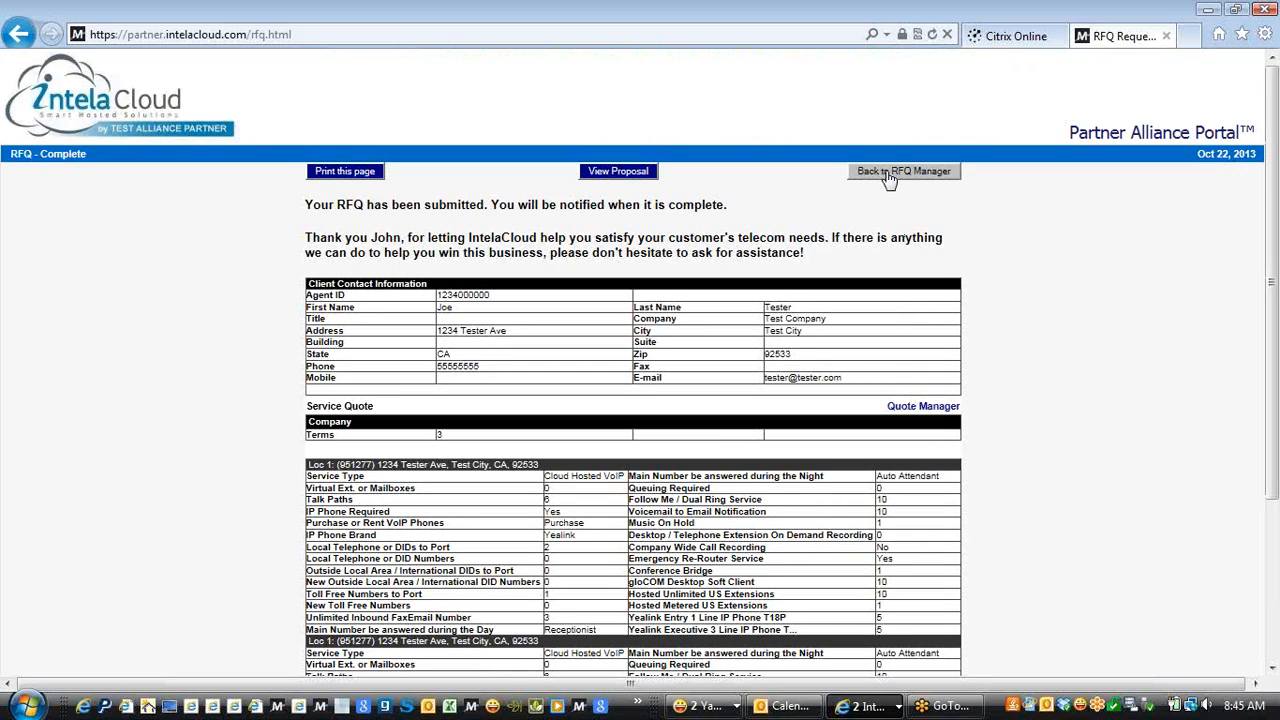
Open the Test Company RFQ's quote proposal (838.50 monthly, 2,775.00 one-time) from RFQ Manager
left_click(889, 174)
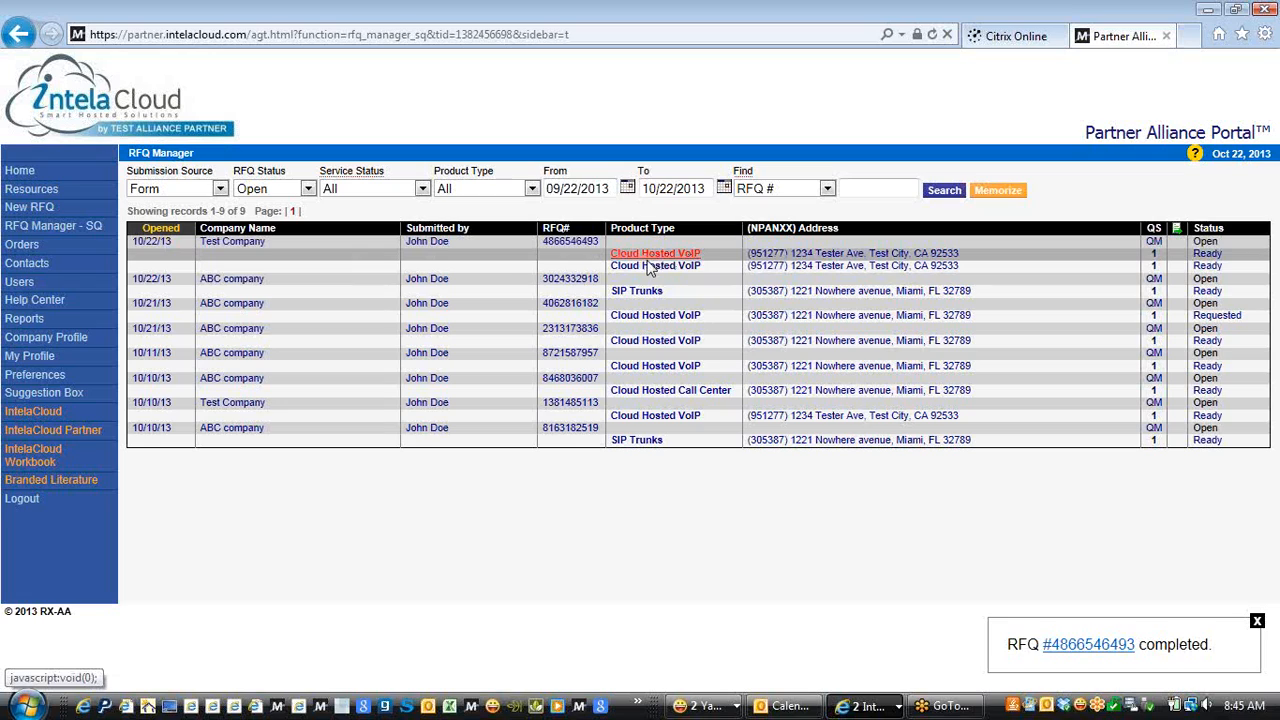
left_click(560, 248)
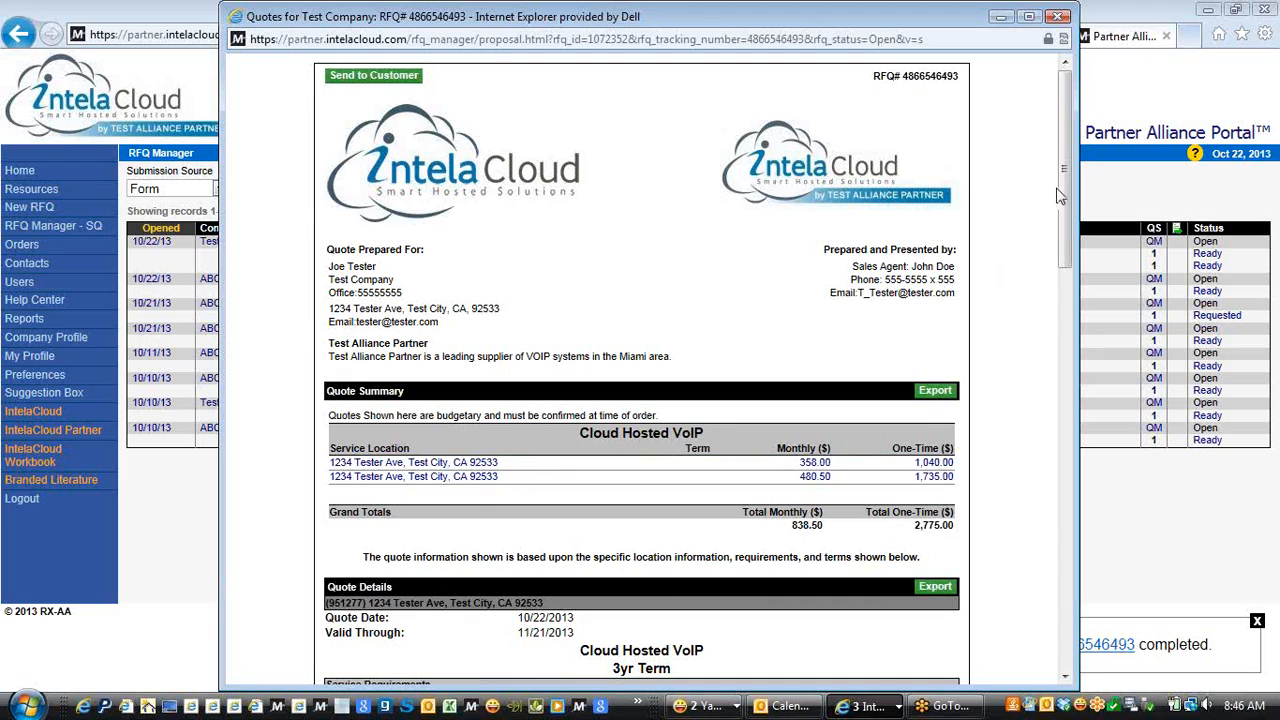
left_click_drag(1063, 195, 1063, 248)
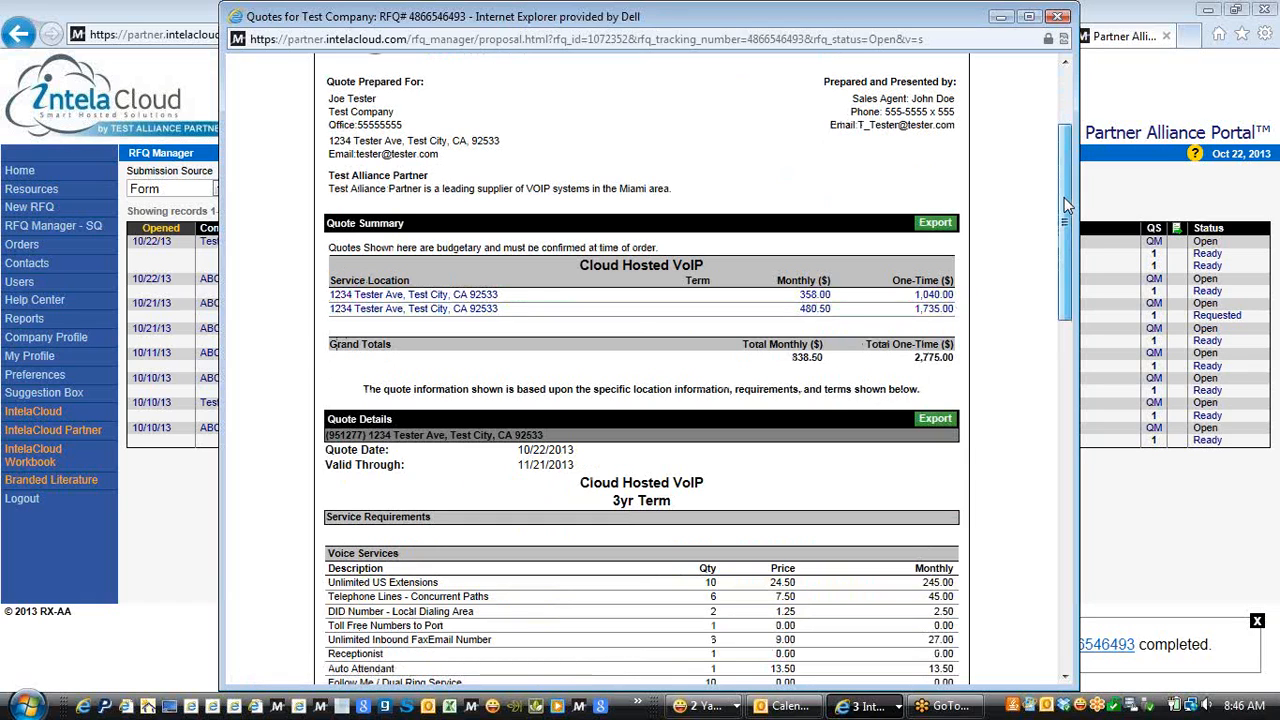
left_click_drag(1064, 197, 1064, 294)
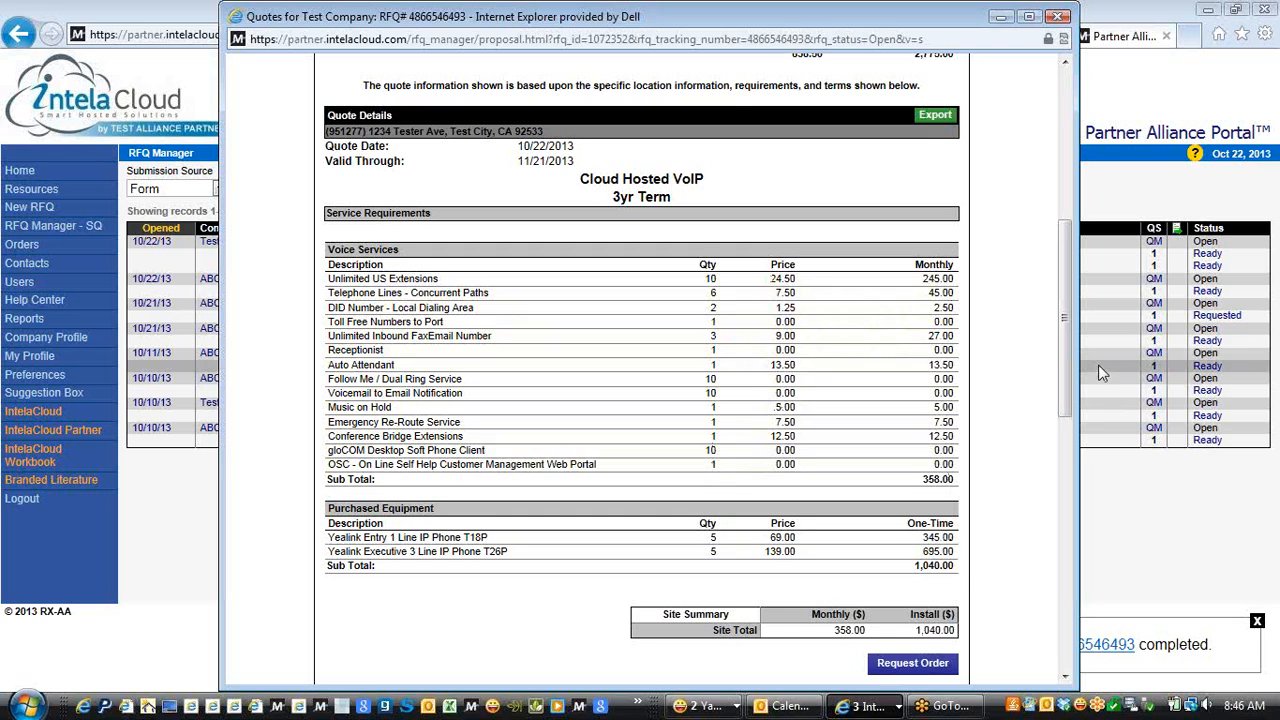
left_click_drag(1064, 335, 1068, 249)
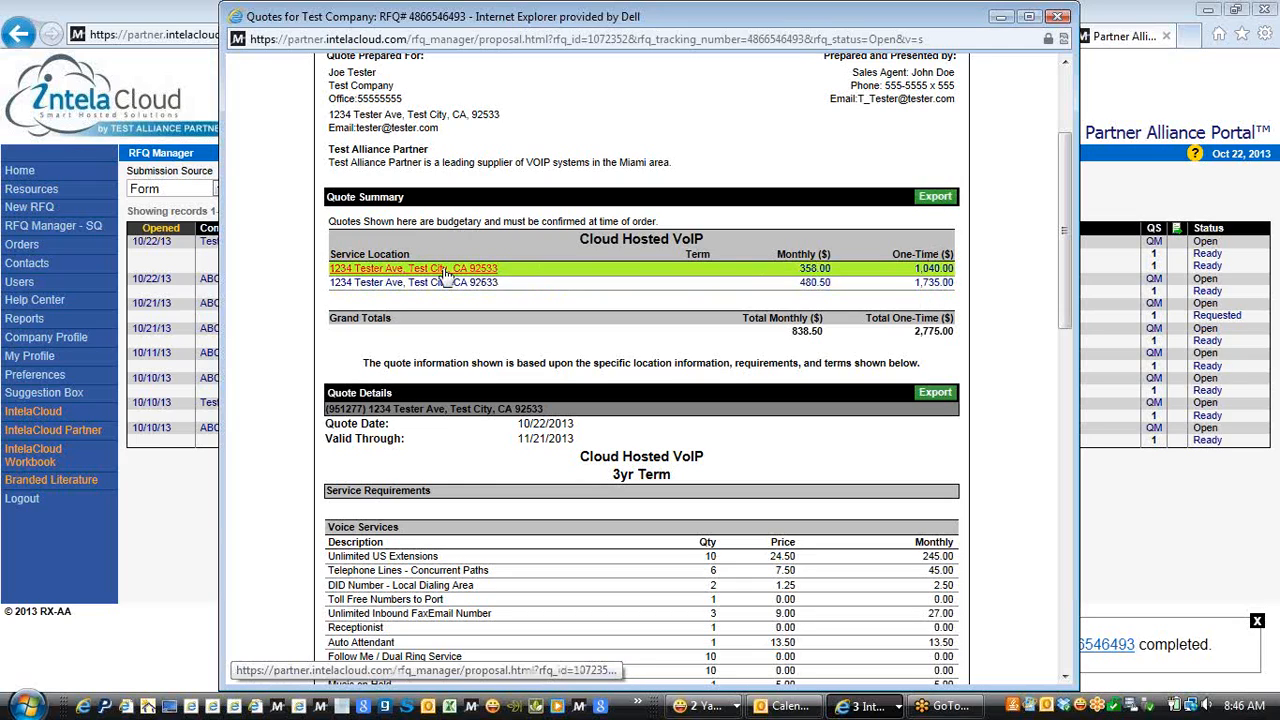
left_click_drag(1069, 265, 1068, 364)
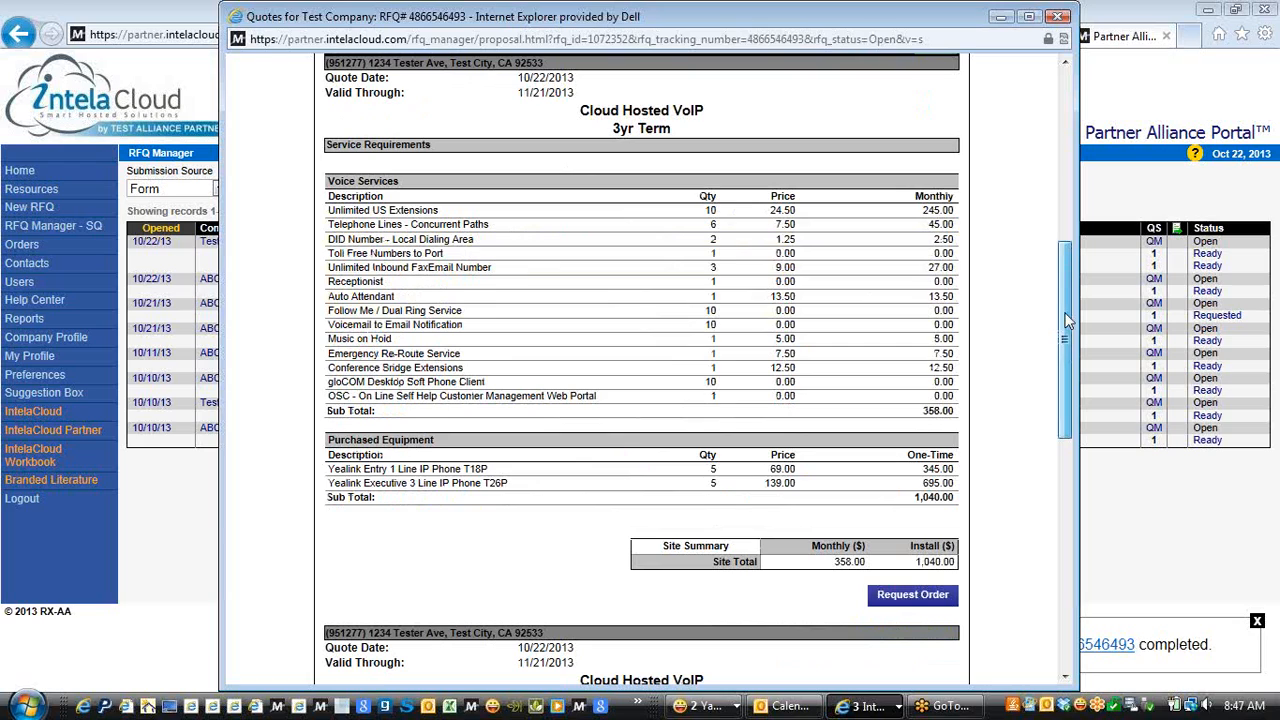
scroll(1068, 320, "down", 1)
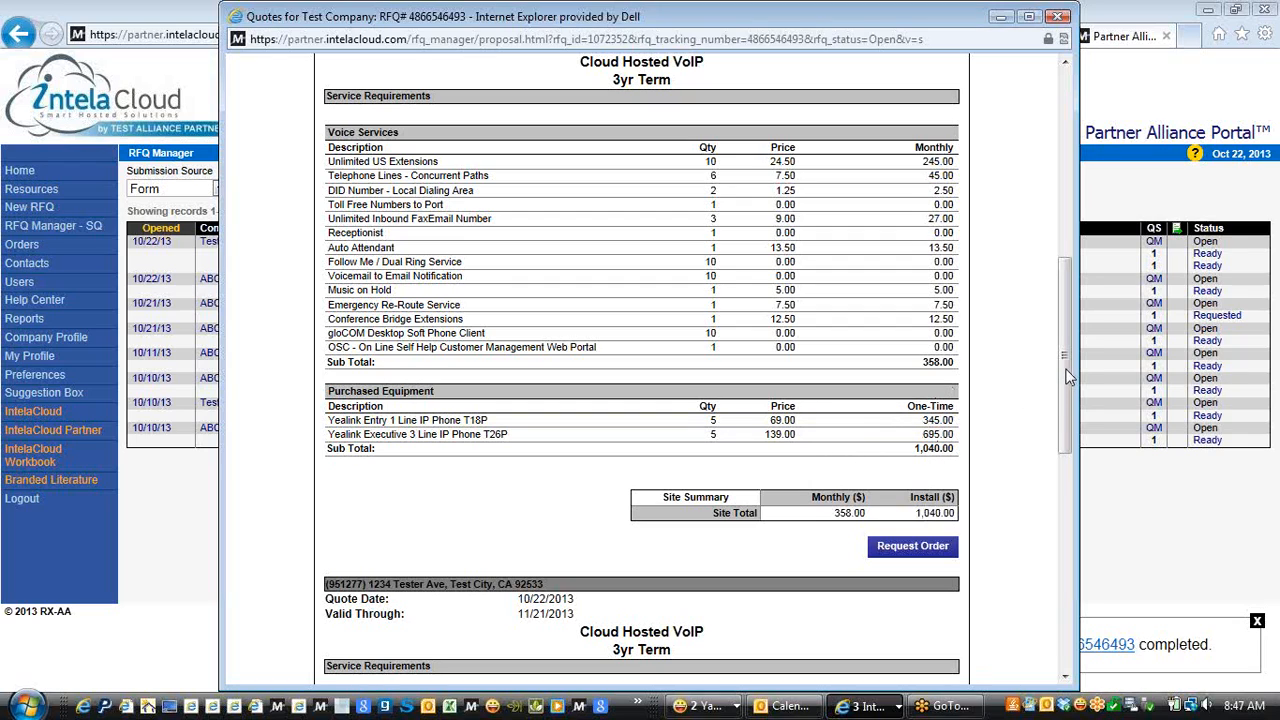
left_click_drag(1068, 376, 1080, 471)
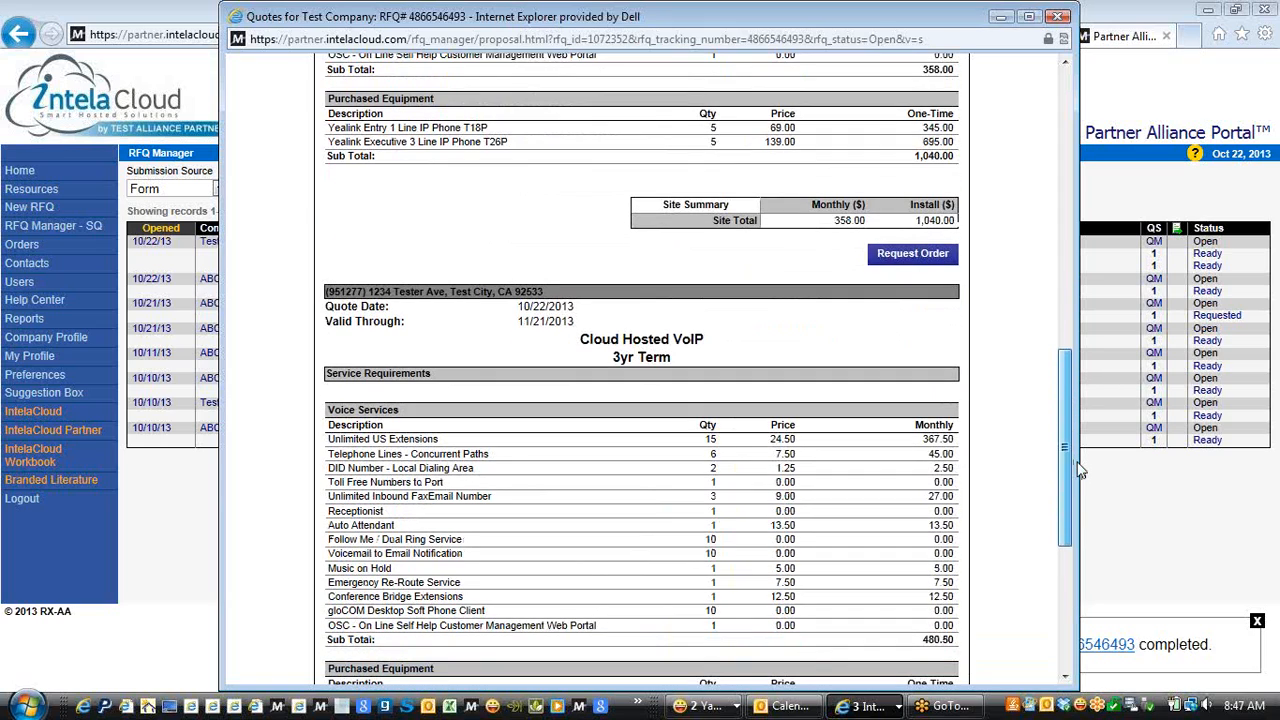
left_click_drag(1080, 471, 1082, 530)
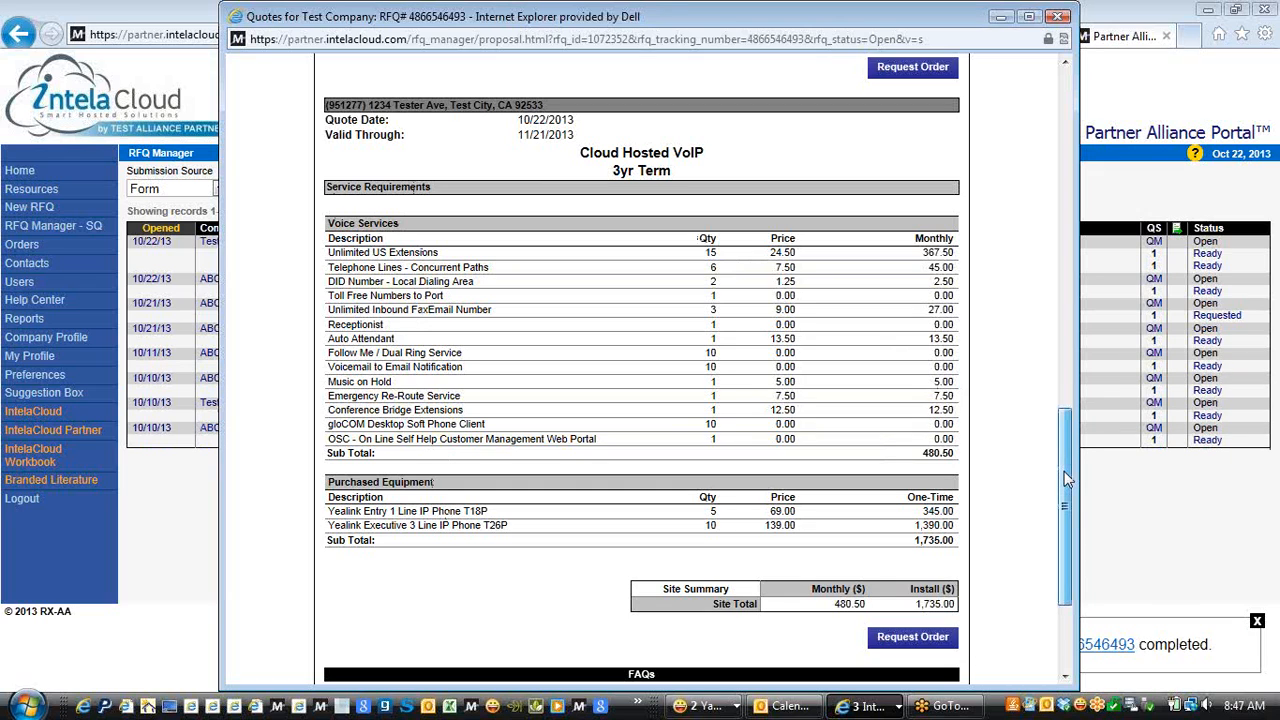
left_click_drag(1064, 471, 1077, 126)
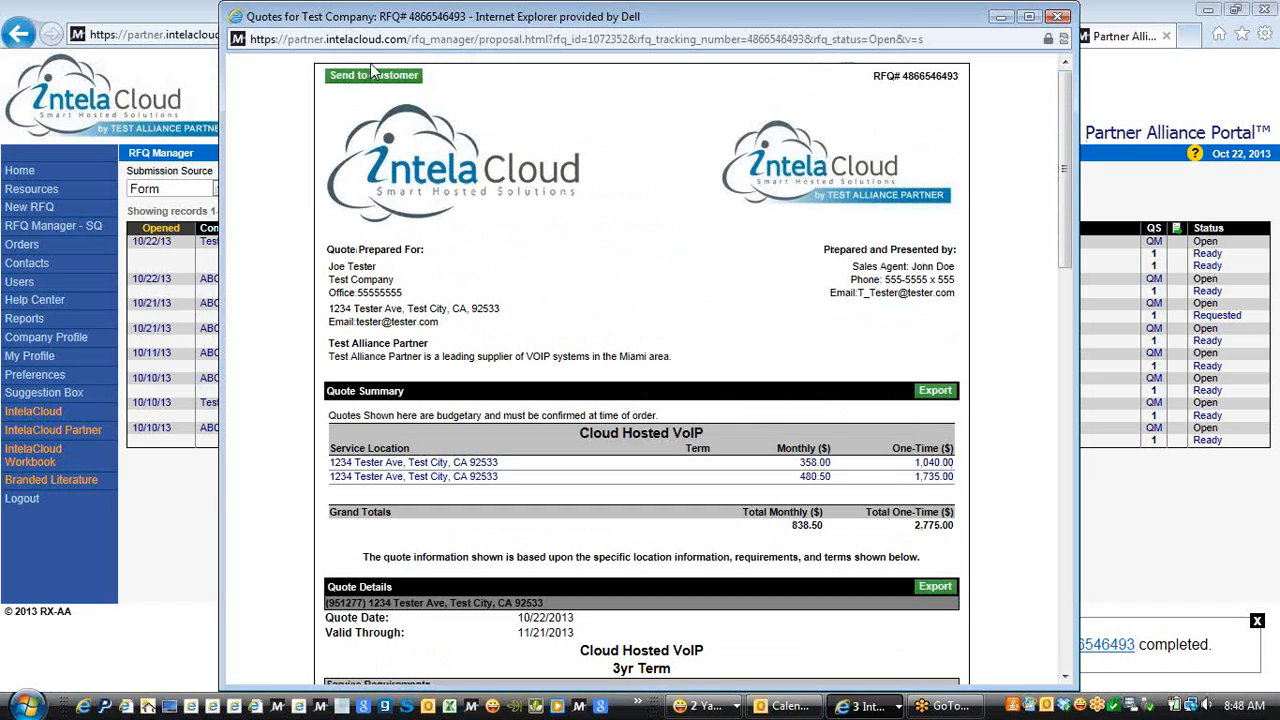
left_click(350, 80)
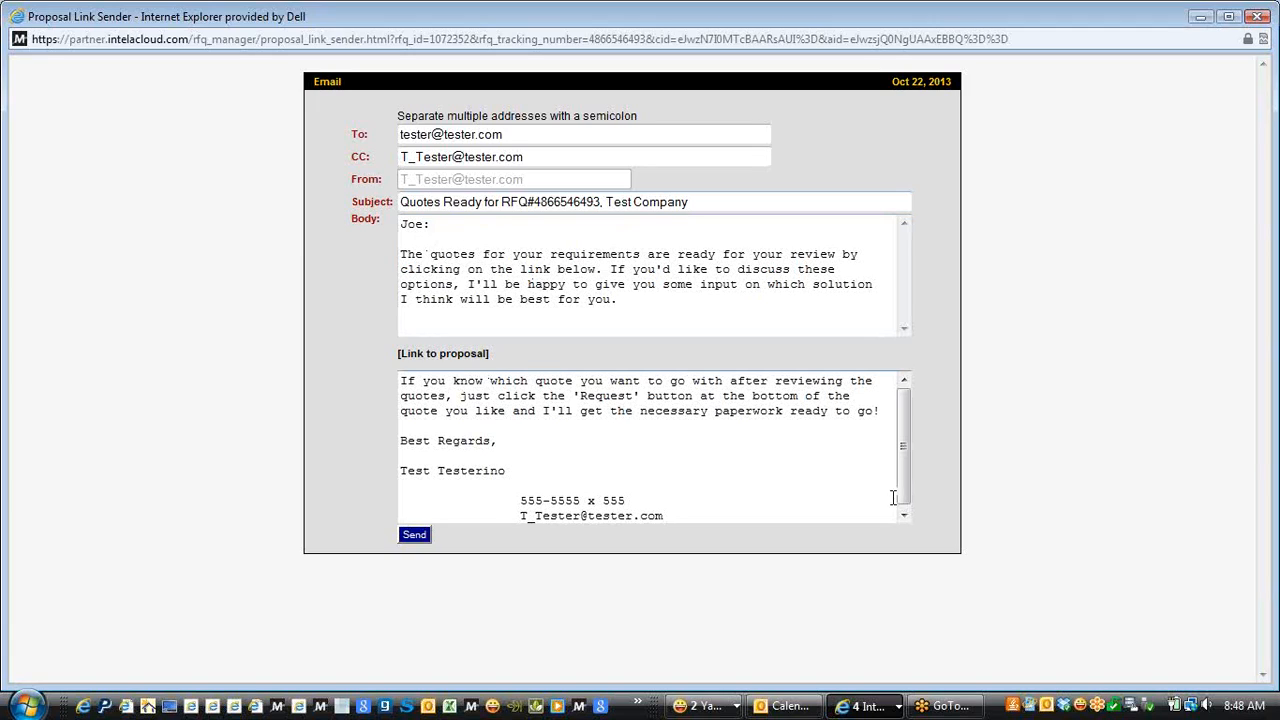
left_click_drag(907, 470, 908, 516)
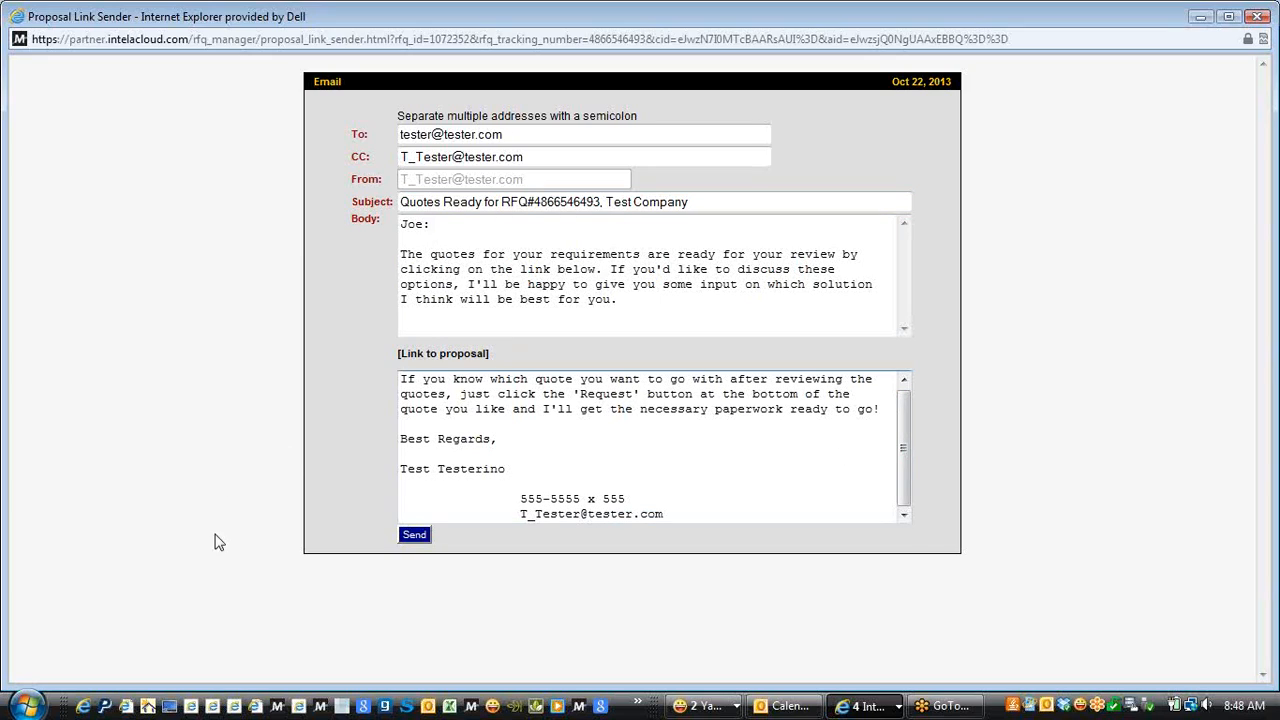
left_click(420, 536)
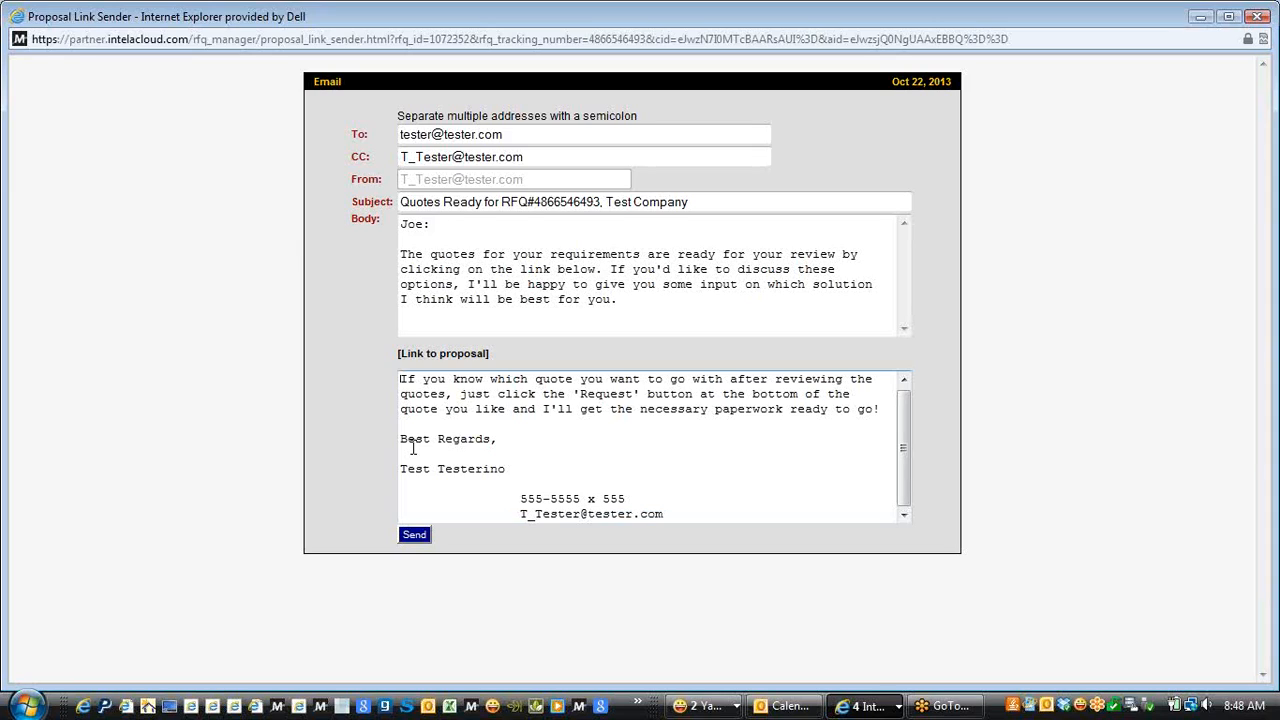
left_click(414, 538)
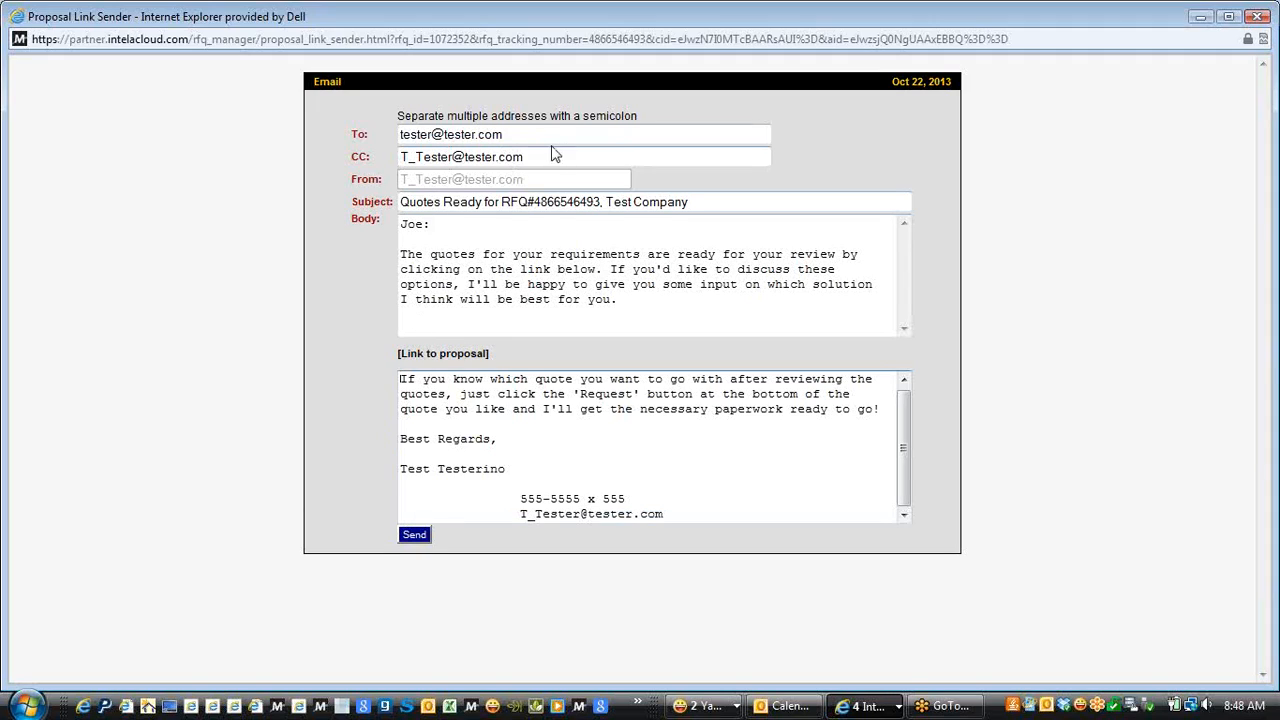
left_click(527, 133)
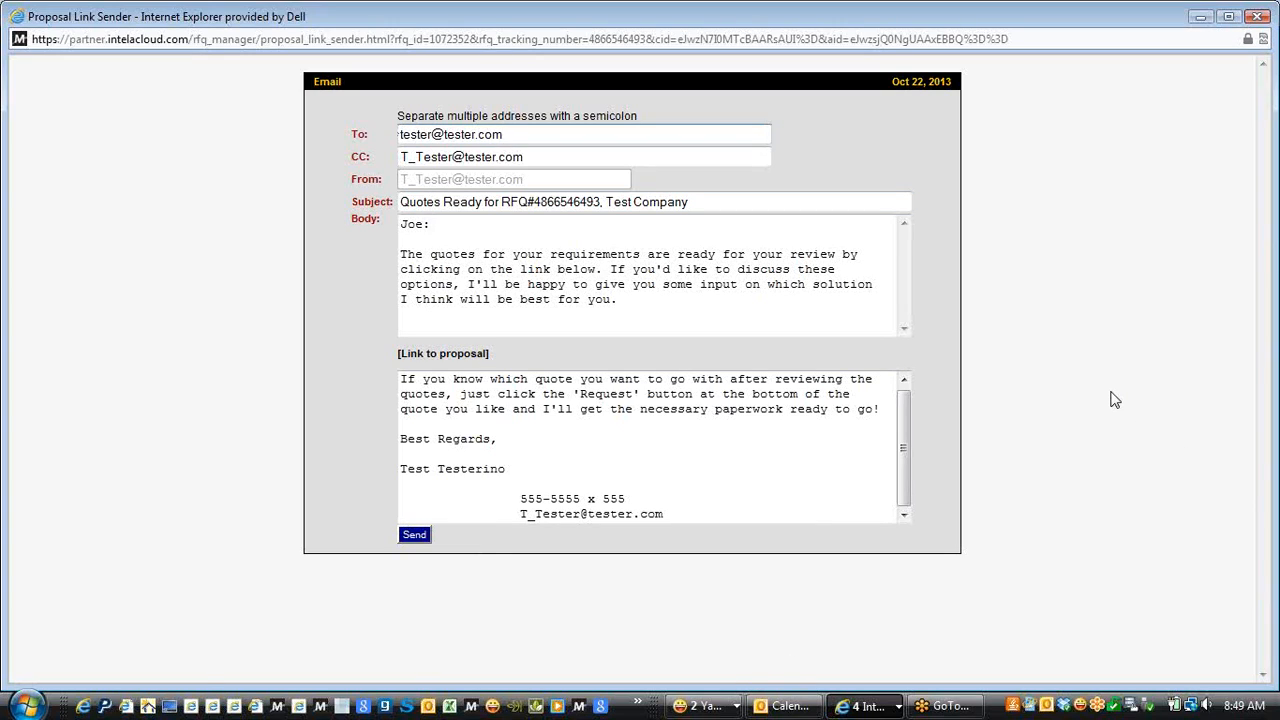
Close the Proposal Link Sender popup and the quote proposal window
left_click(1256, 17)
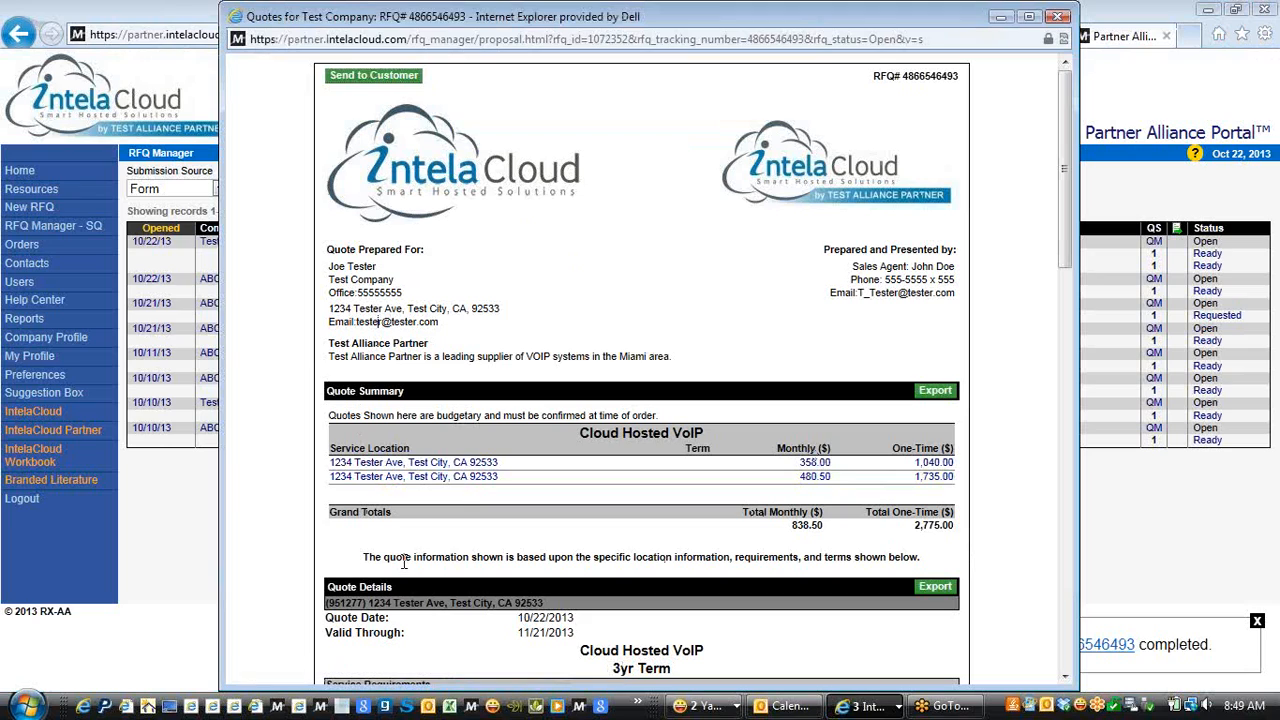
left_click(1057, 16)
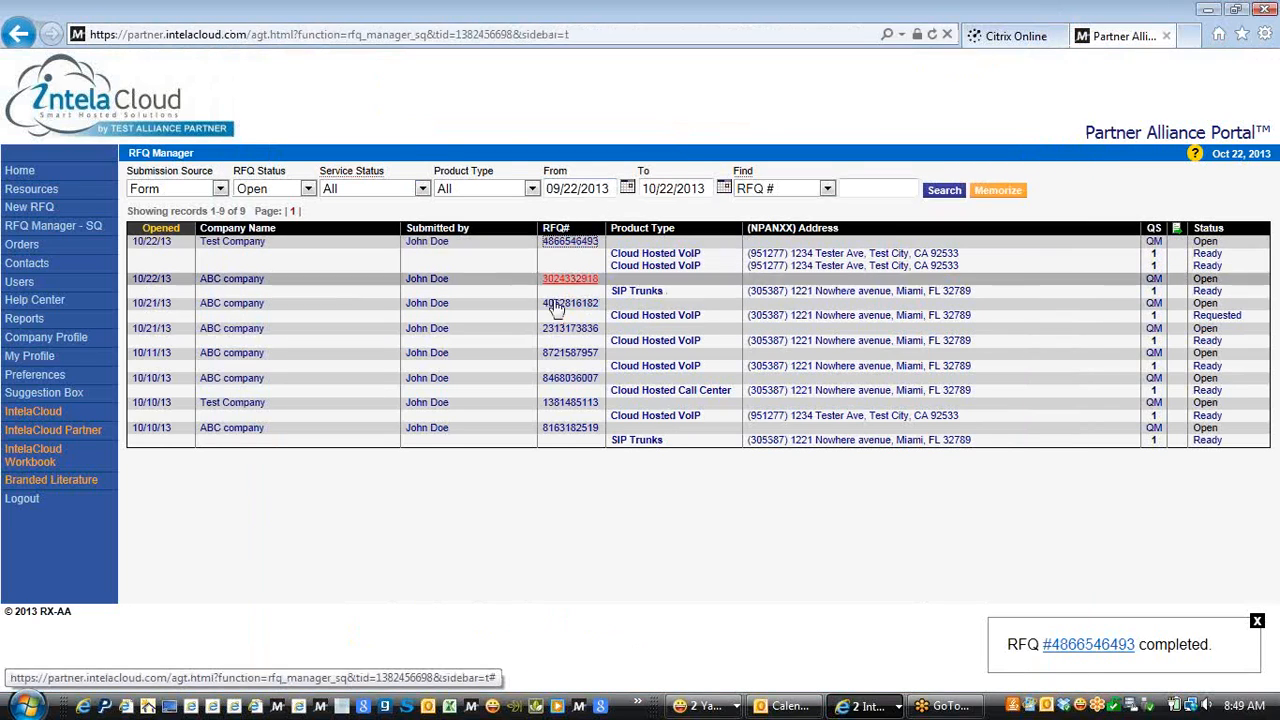
left_click(1155, 244)
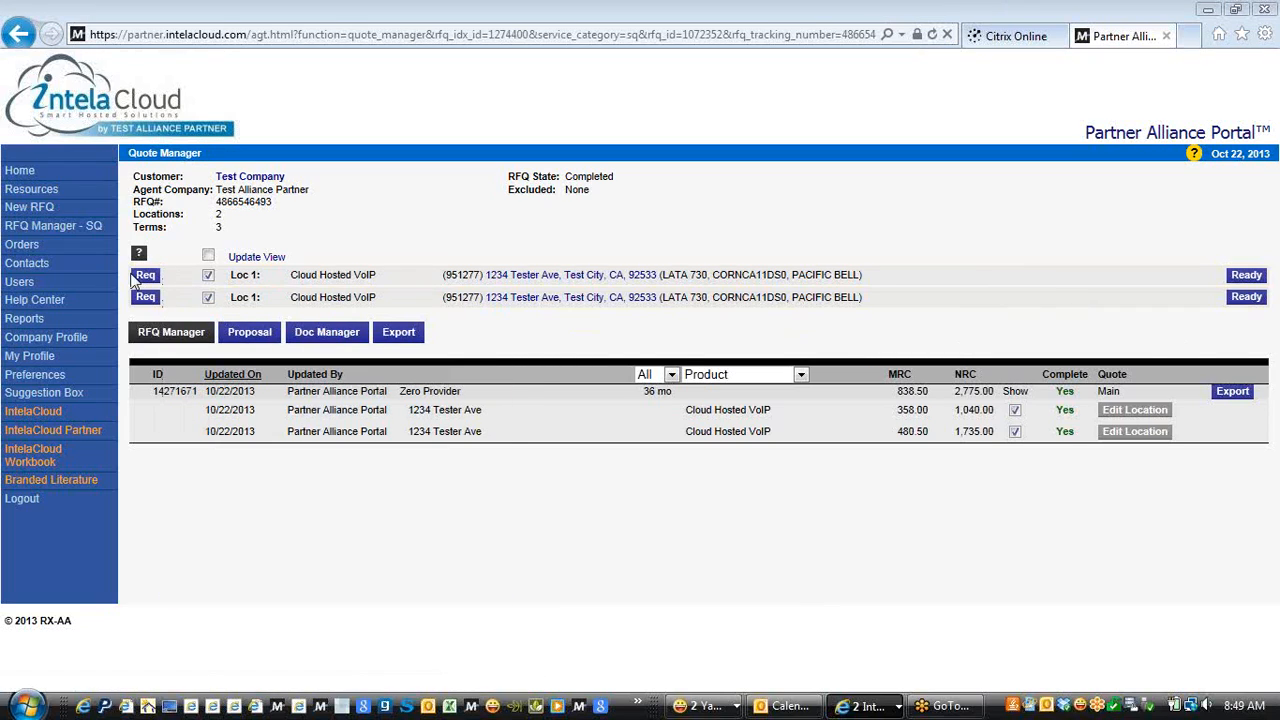
mouse_move(146, 278)
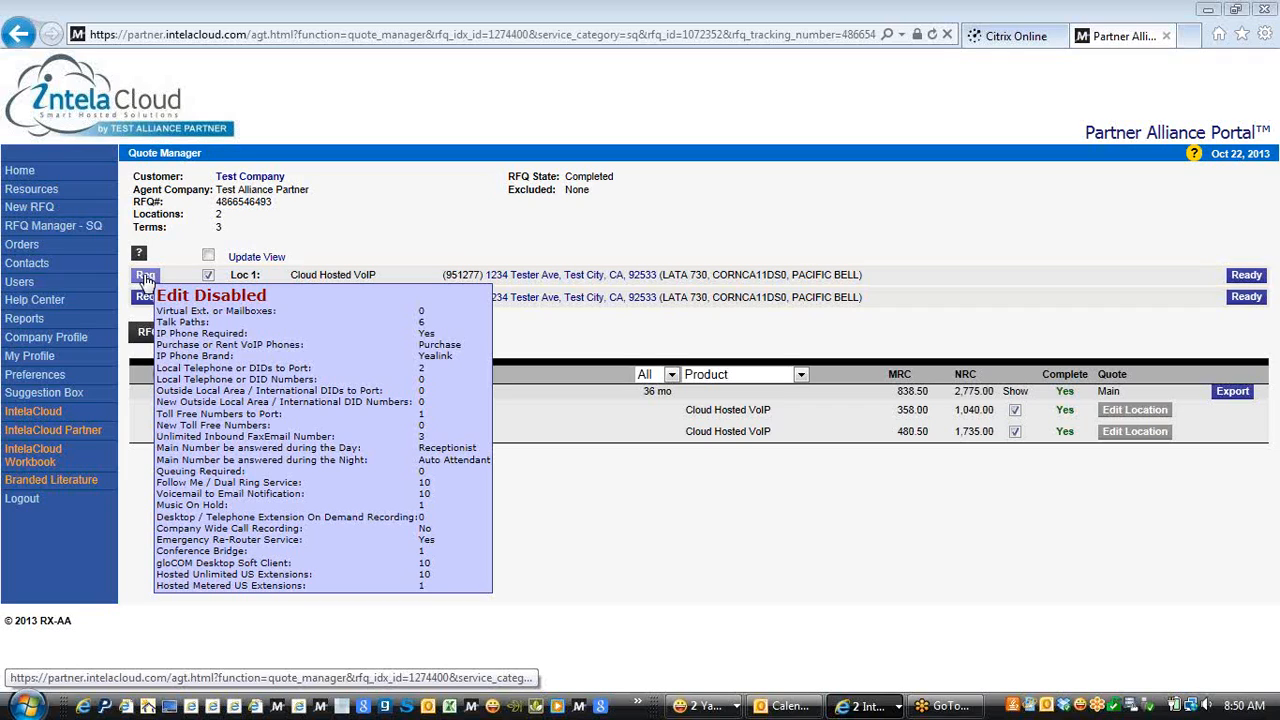
mouse_move(148, 305)
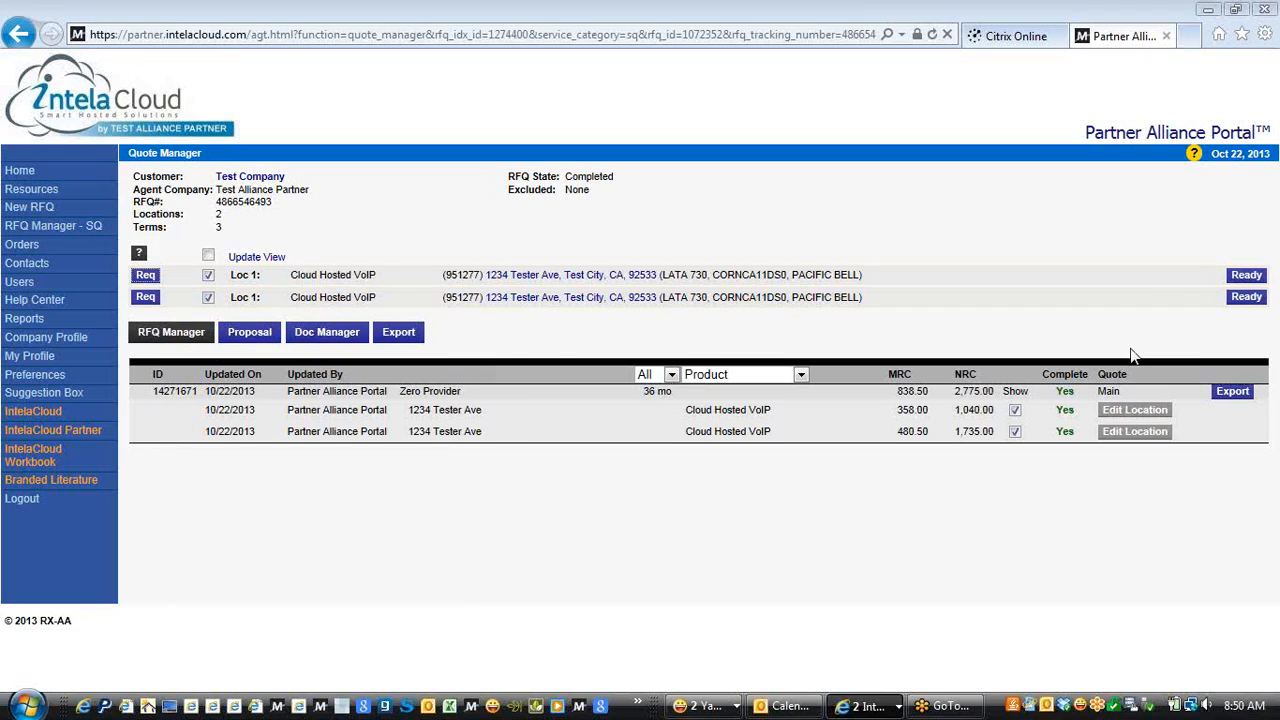
Open the first location quote line via Edit Location
left_click(1140, 416)
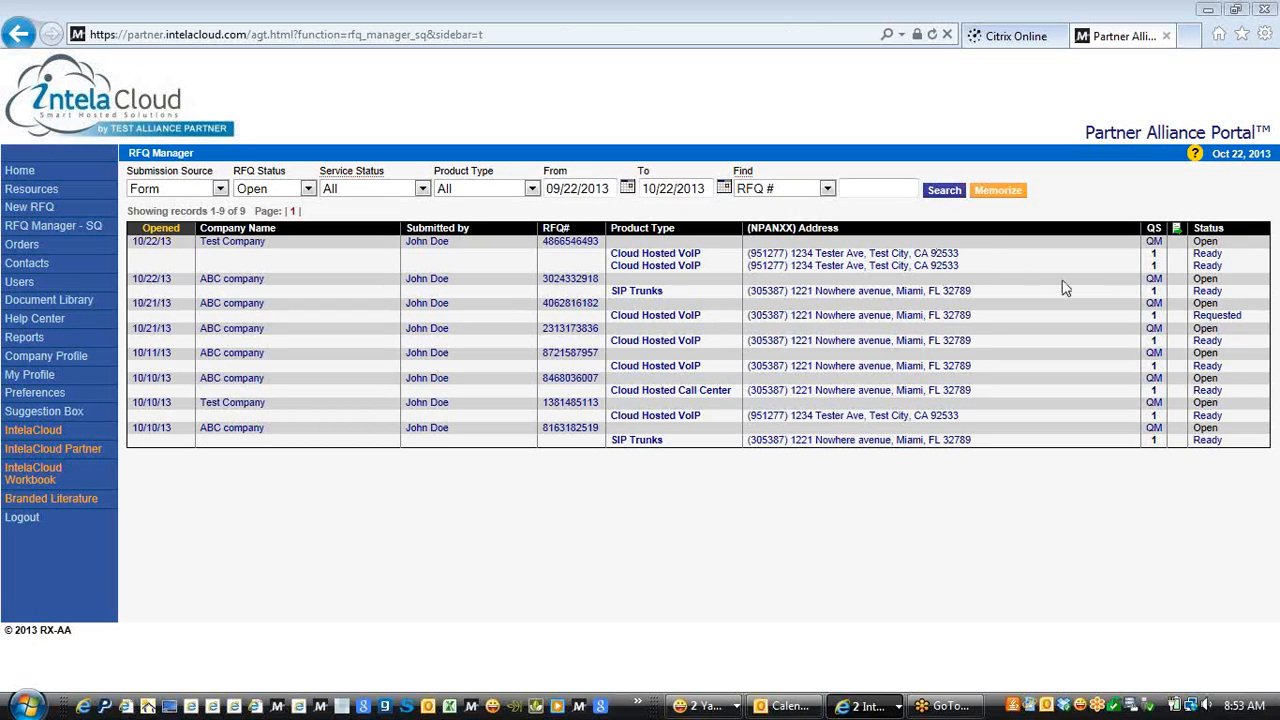
left_click(1154, 246)
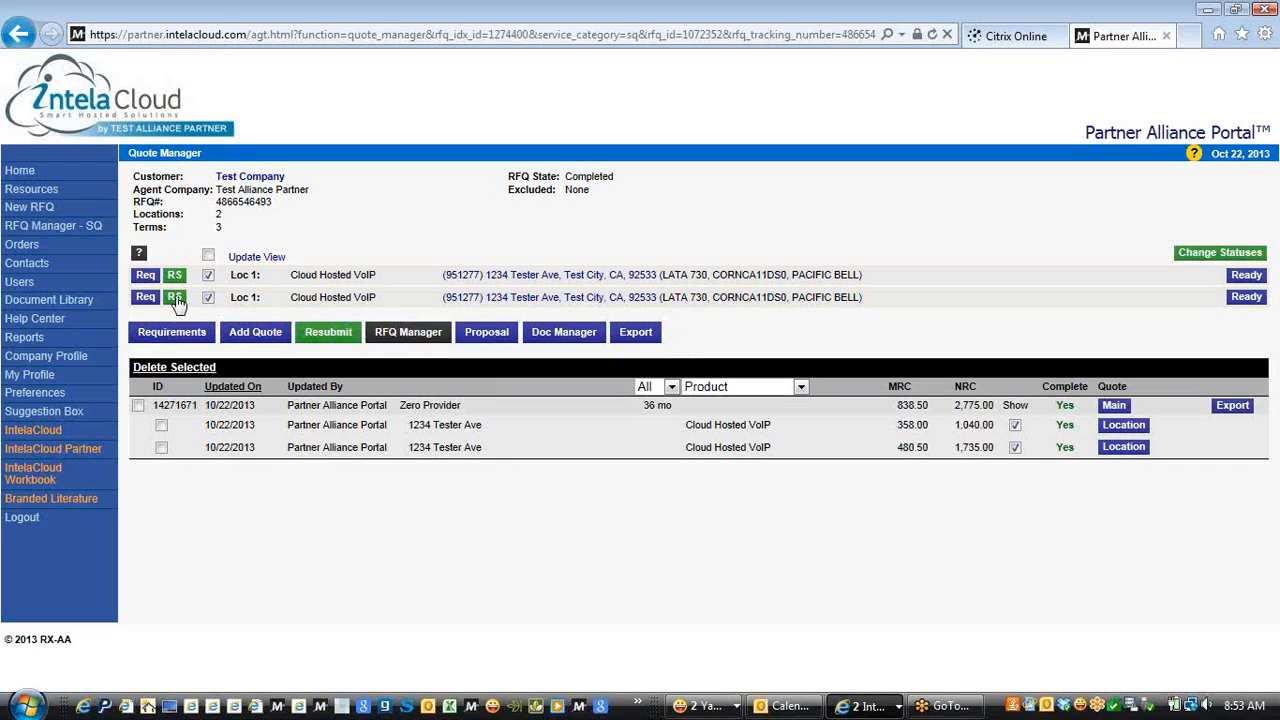
mouse_move(146, 281)
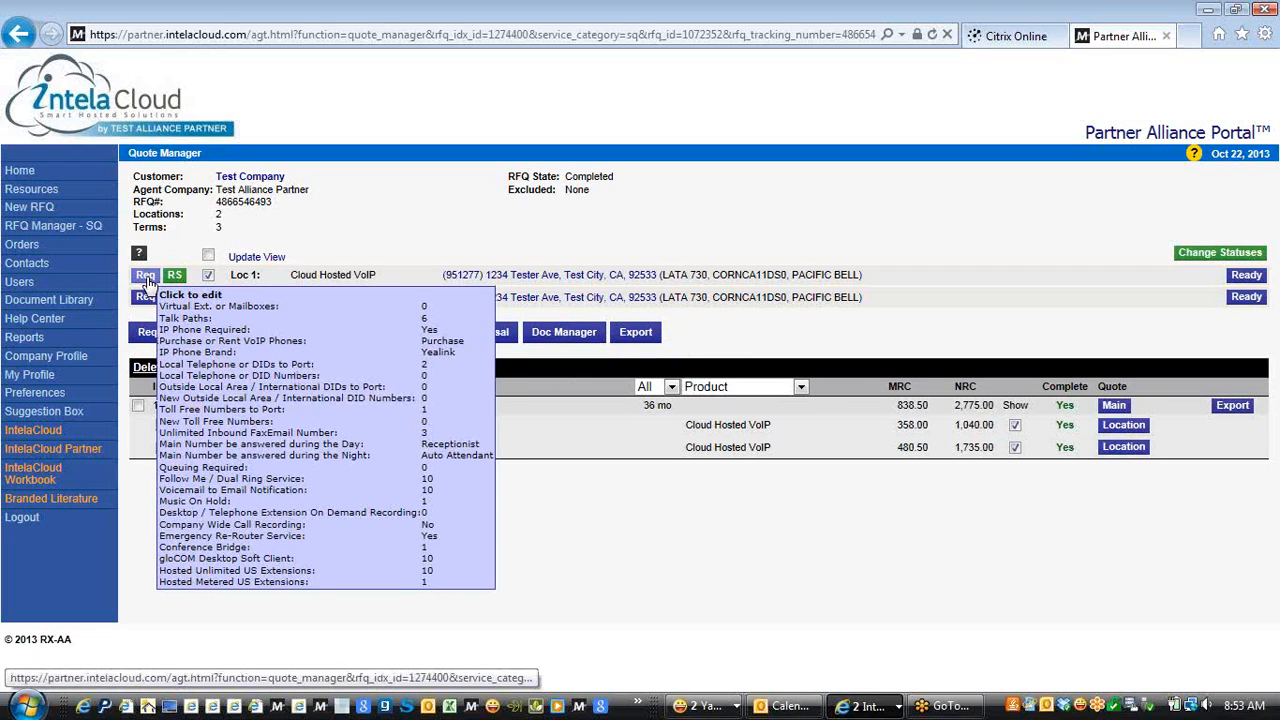
left_click(146, 279)
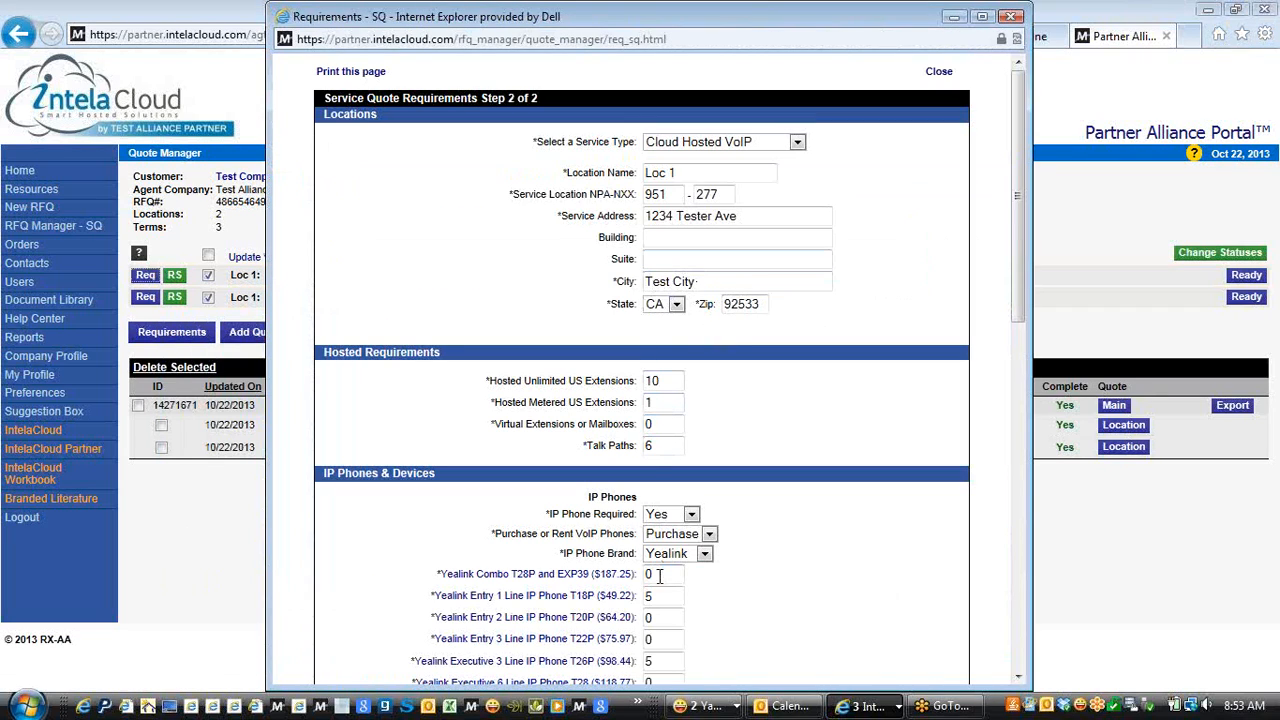
left_click_drag(1025, 269, 1022, 620)
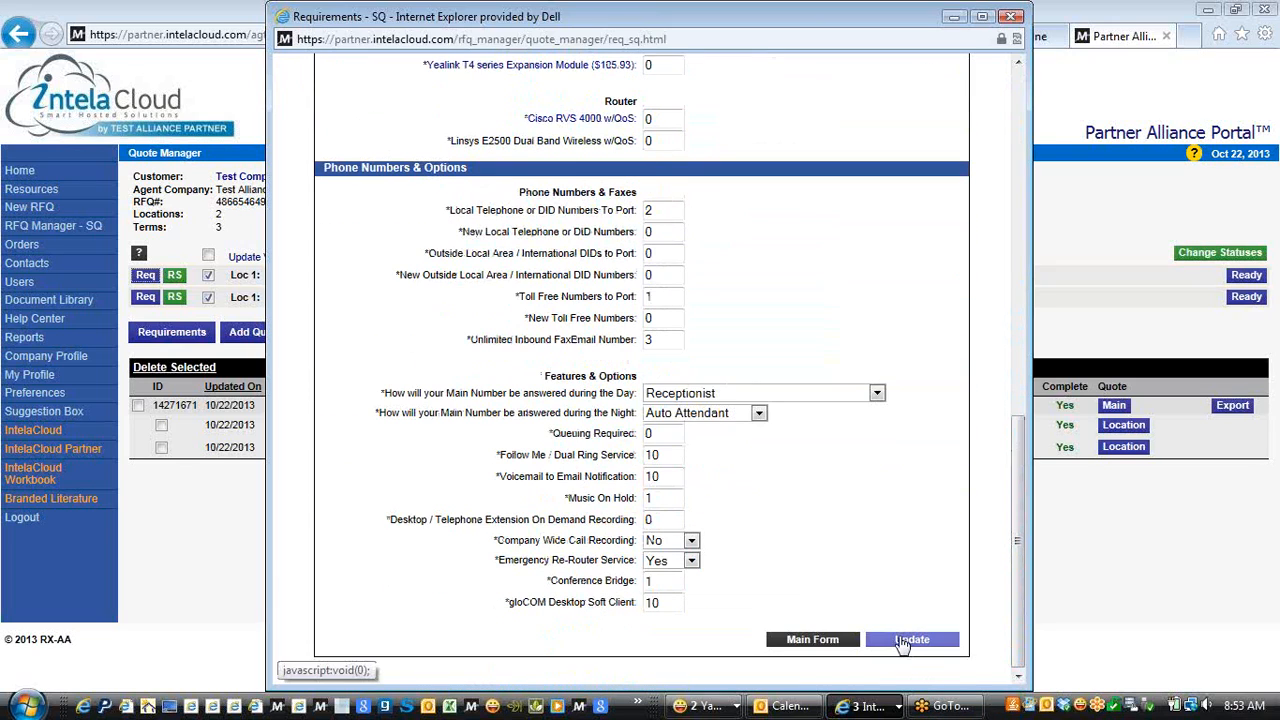
left_click(905, 640)
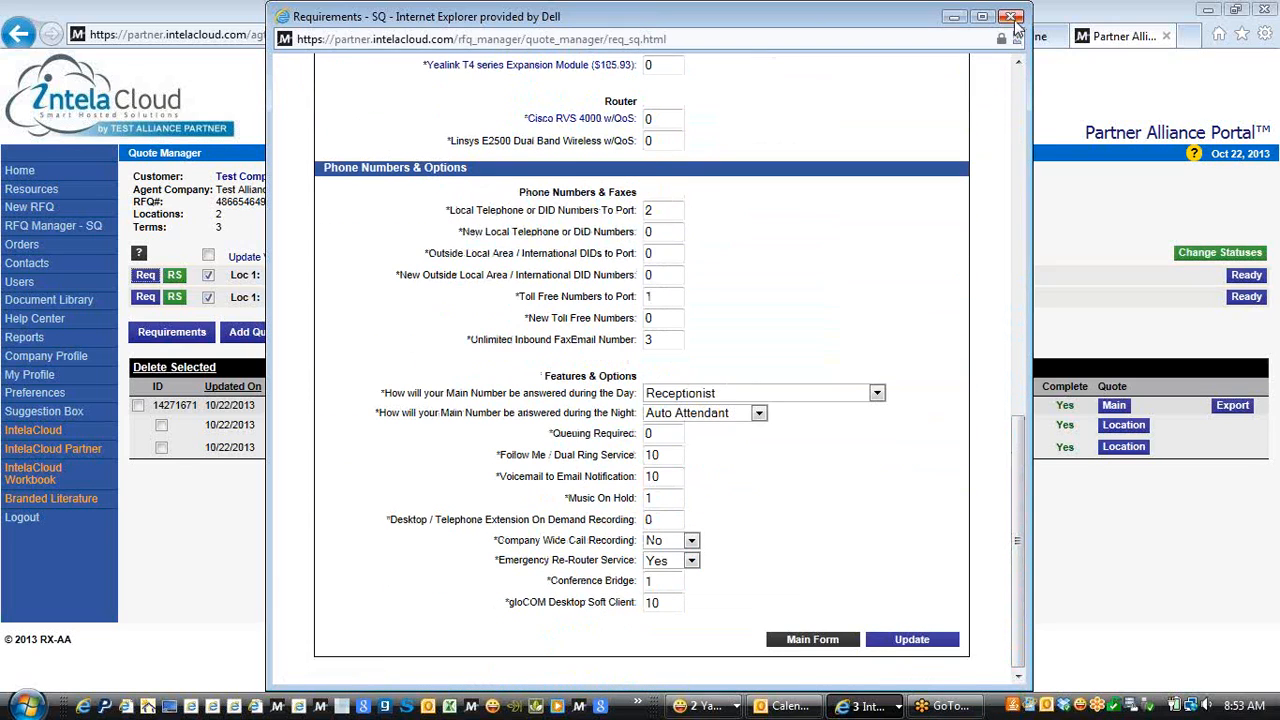
left_click(1012, 17)
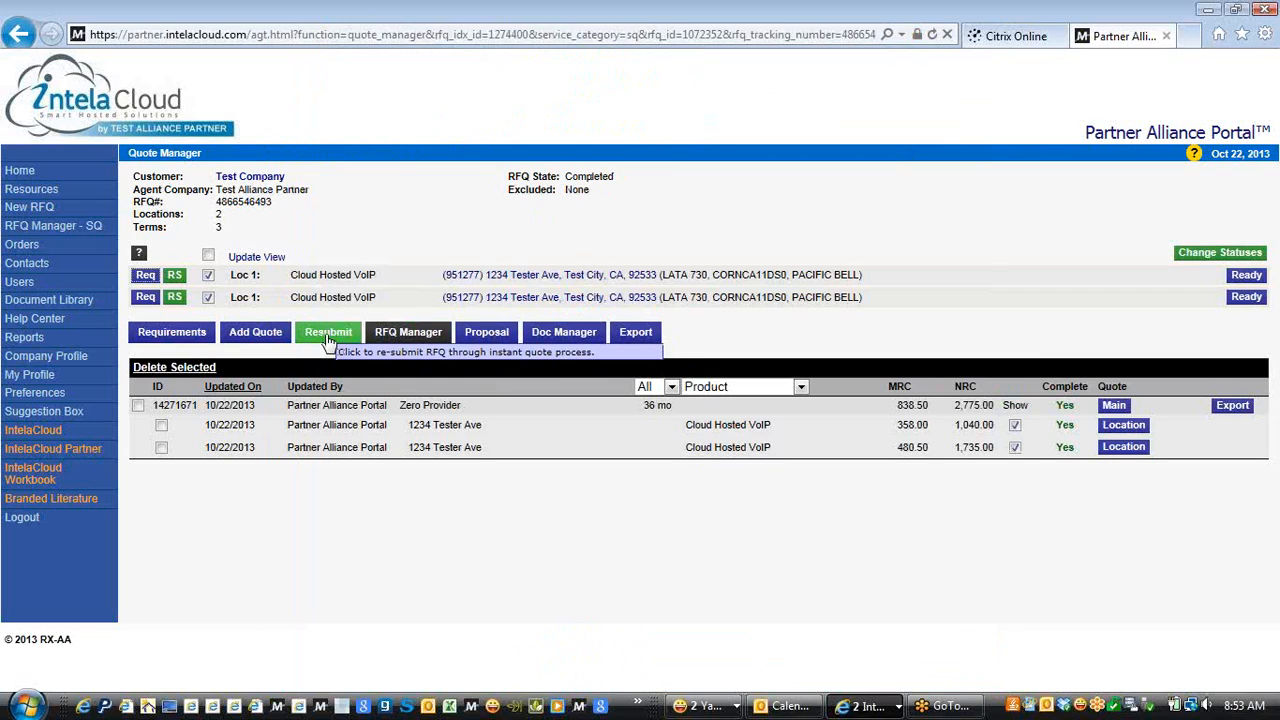
left_click(328, 340)
left_click(705, 422)
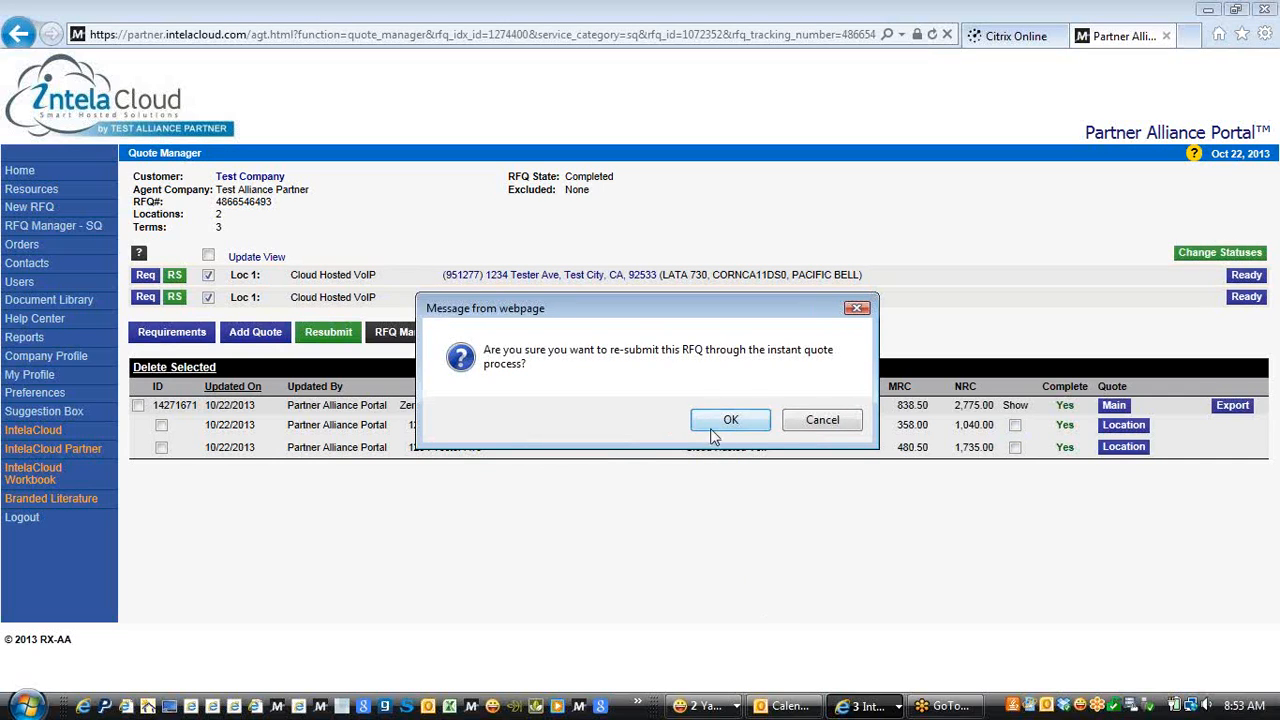
left_click(727, 421)
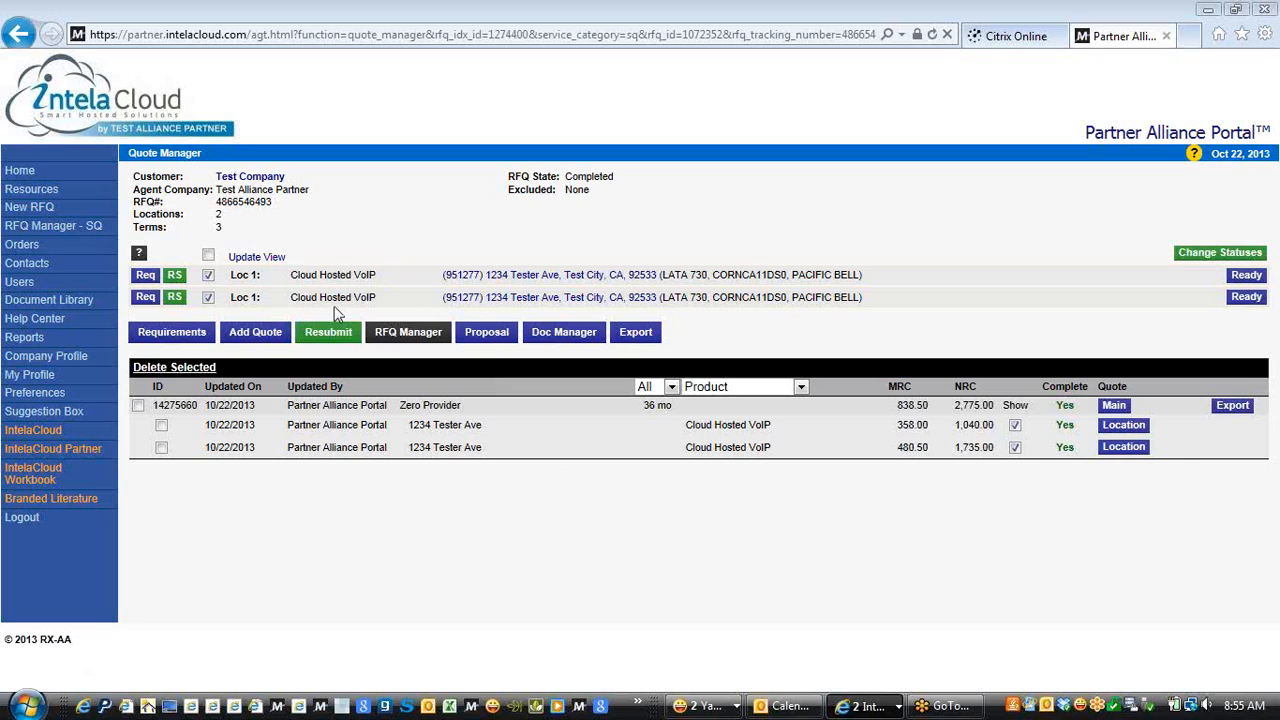
left_click(40, 380)
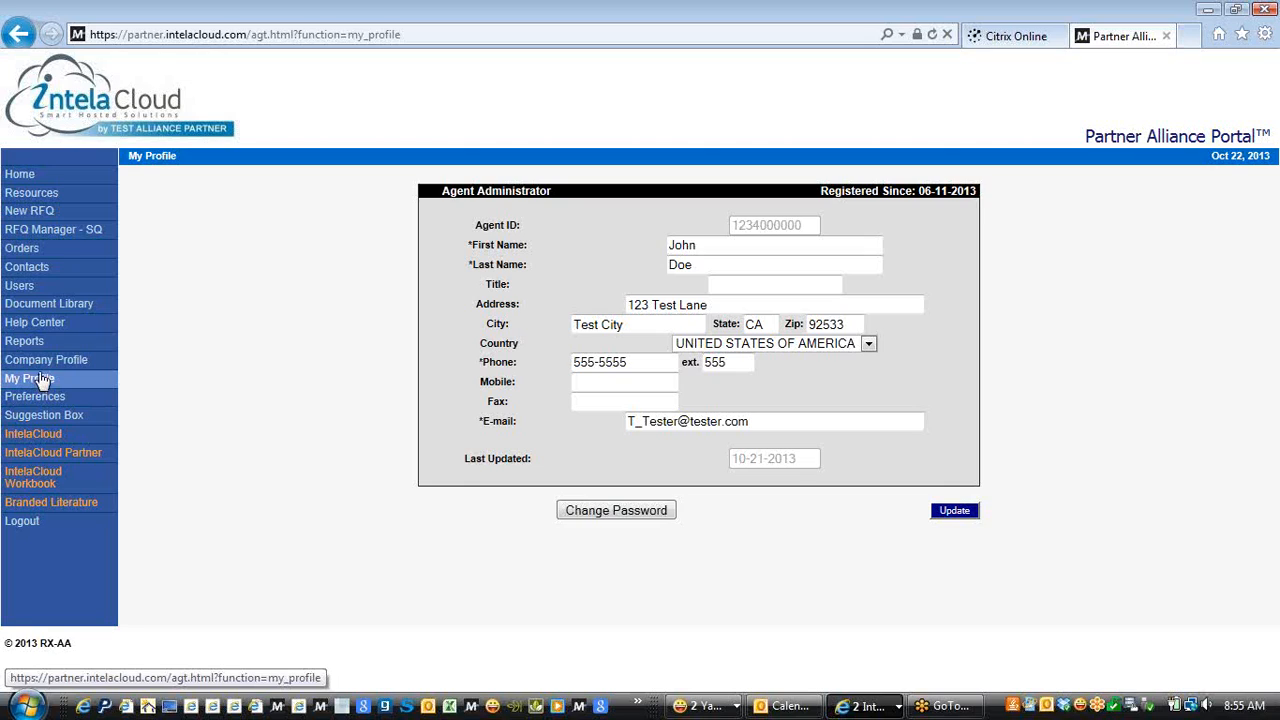
left_click(43, 396)
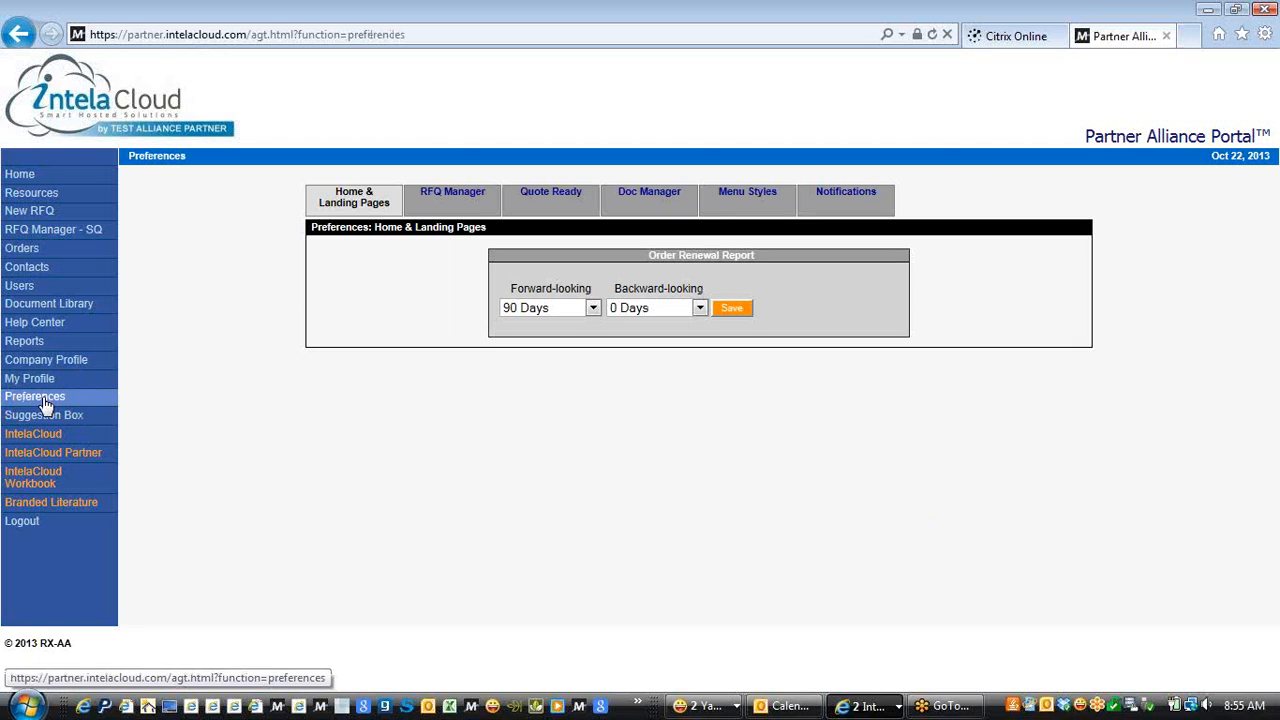
left_click(562, 196)
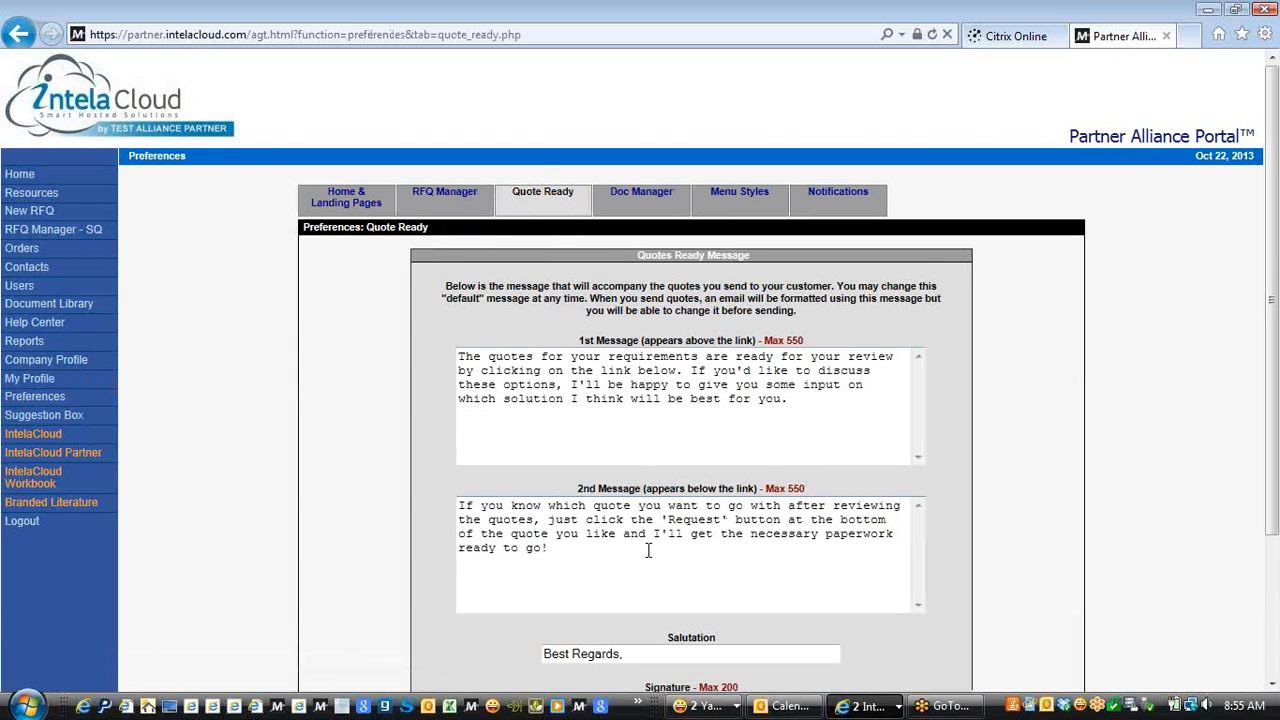
left_click_drag(1270, 370, 1276, 440)
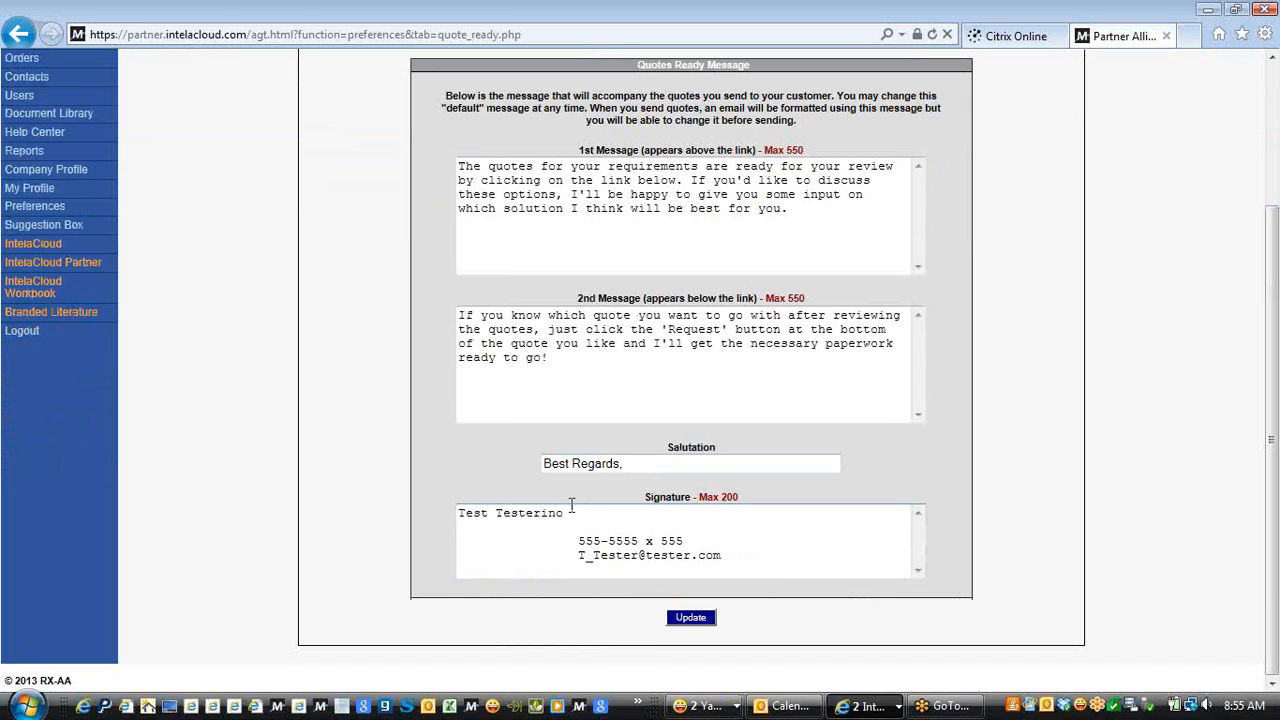
left_click(460, 182)
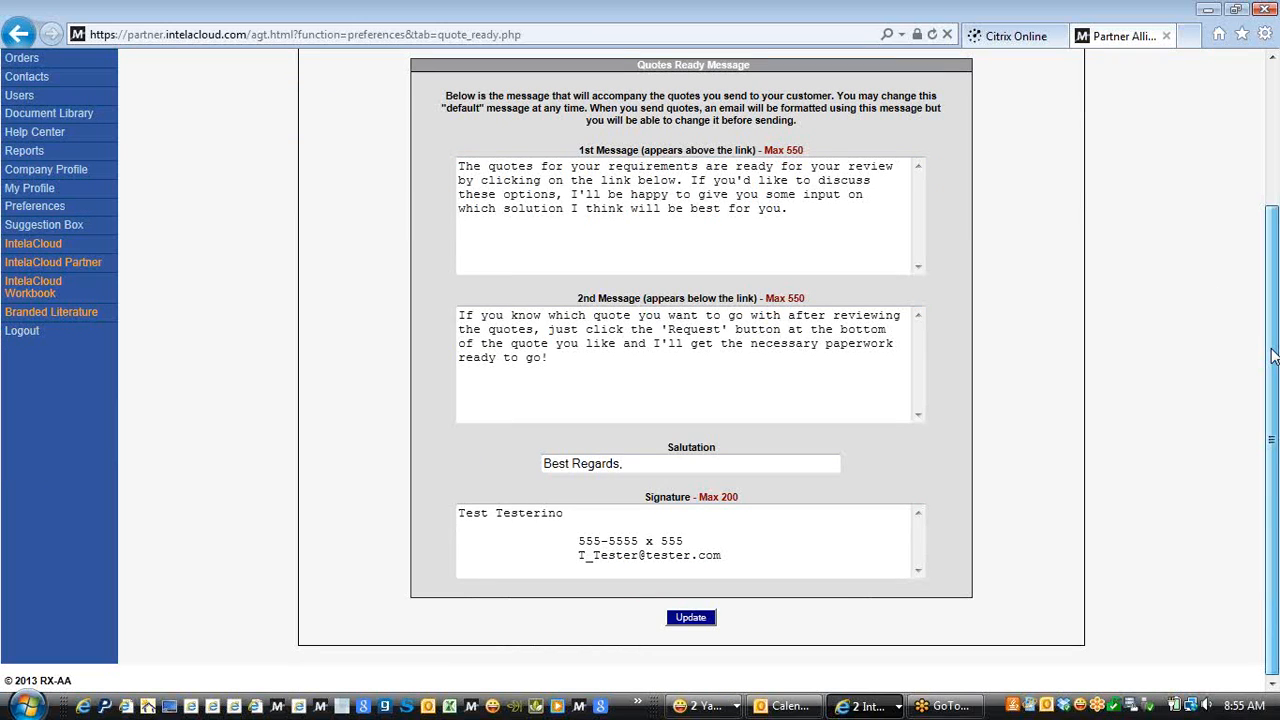
mouse_move(1272, 357)
left_mouse_down()
mouse_move(1272, 258)
mouse_move(1275, 345)
left_mouse_up()
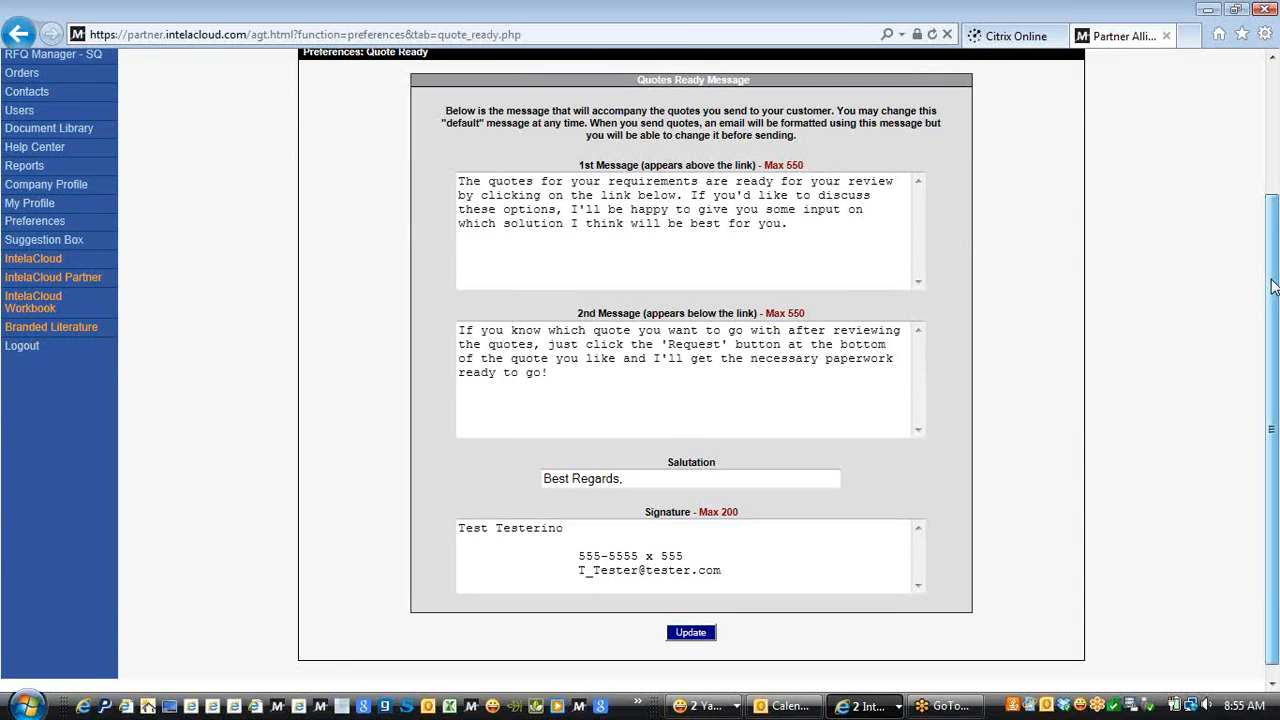
scroll(1272, 287, "up", 3)
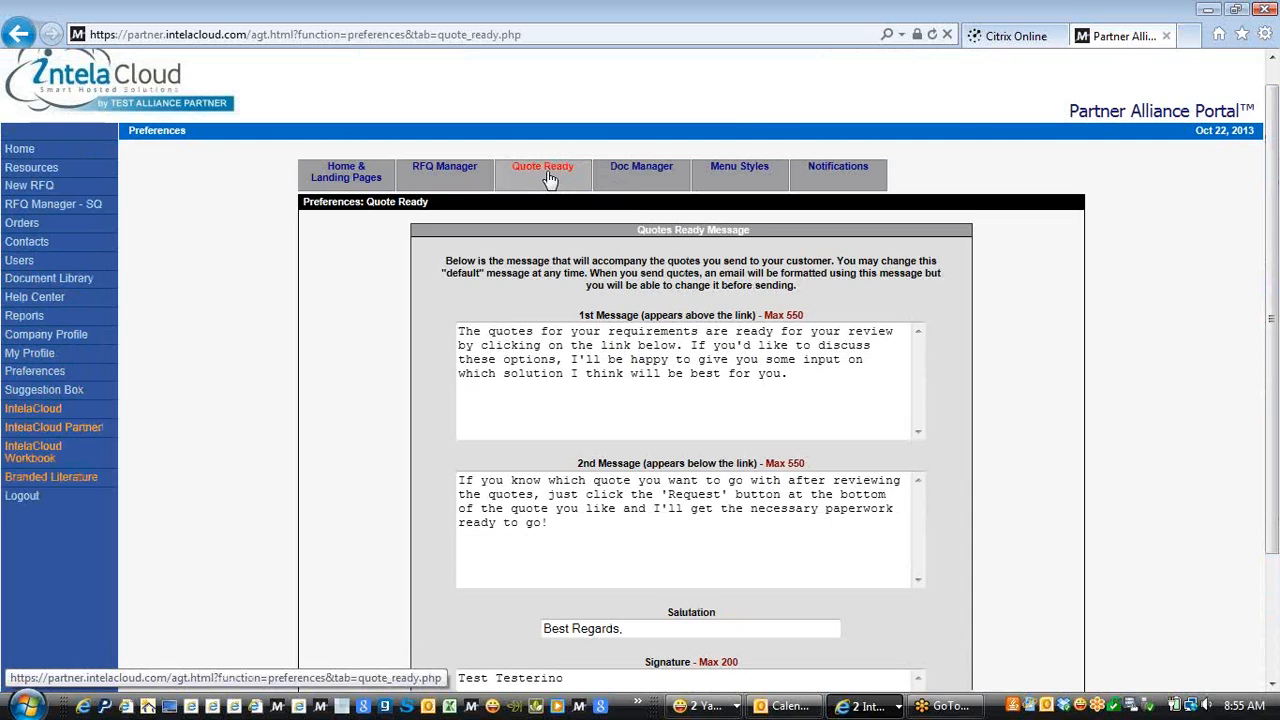
left_click(545, 180)
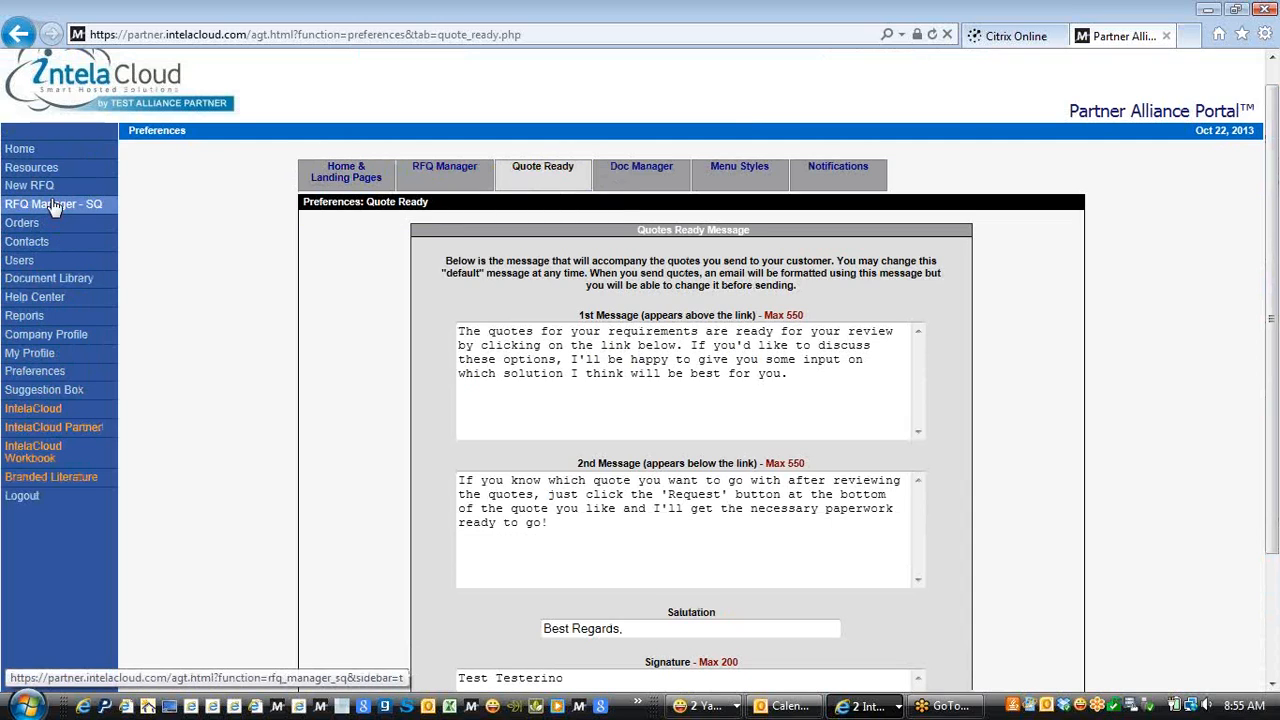
Open the per-location quote for Test Company's 1234 Tester Ave location
left_click(55, 207)
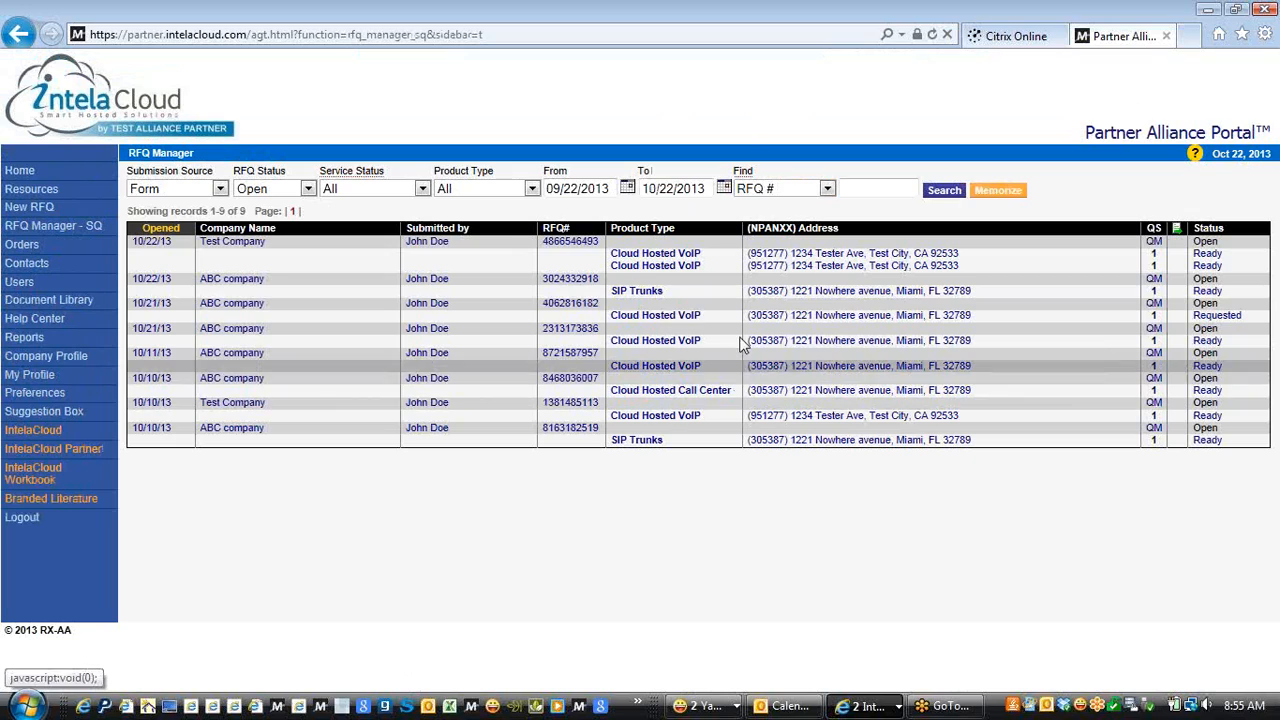
left_click(1153, 246)
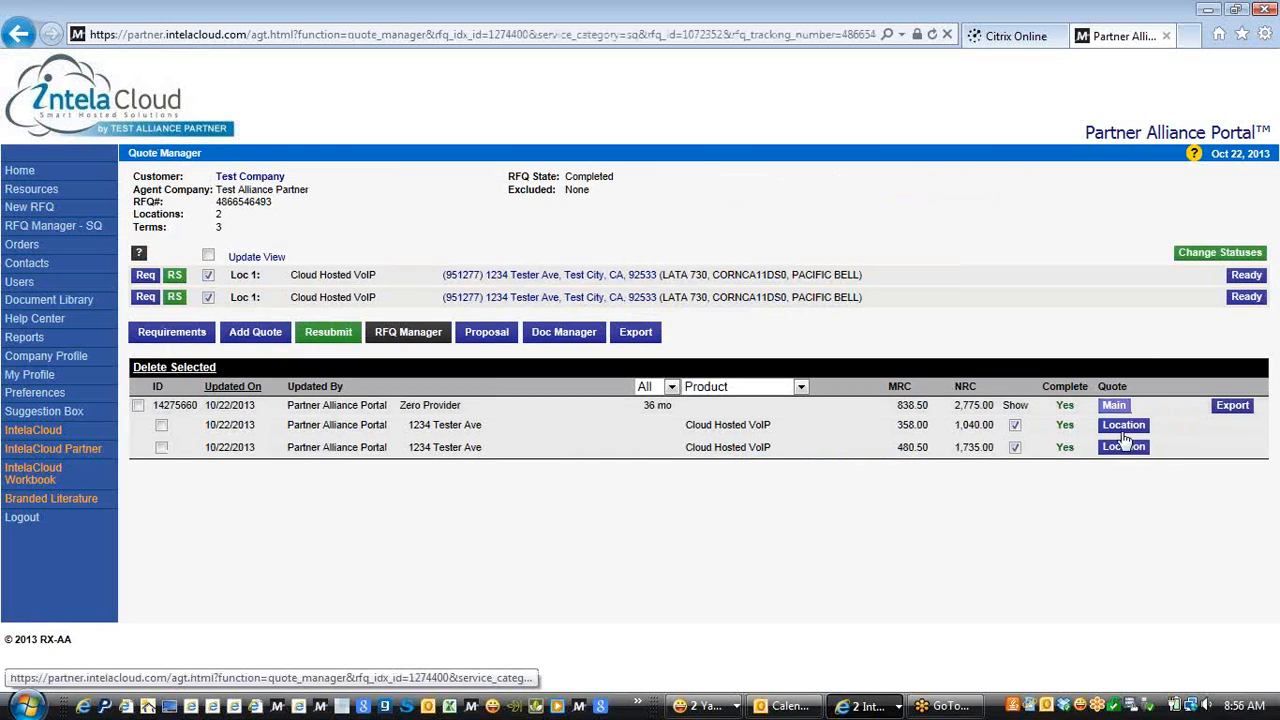
left_click(1123, 425)
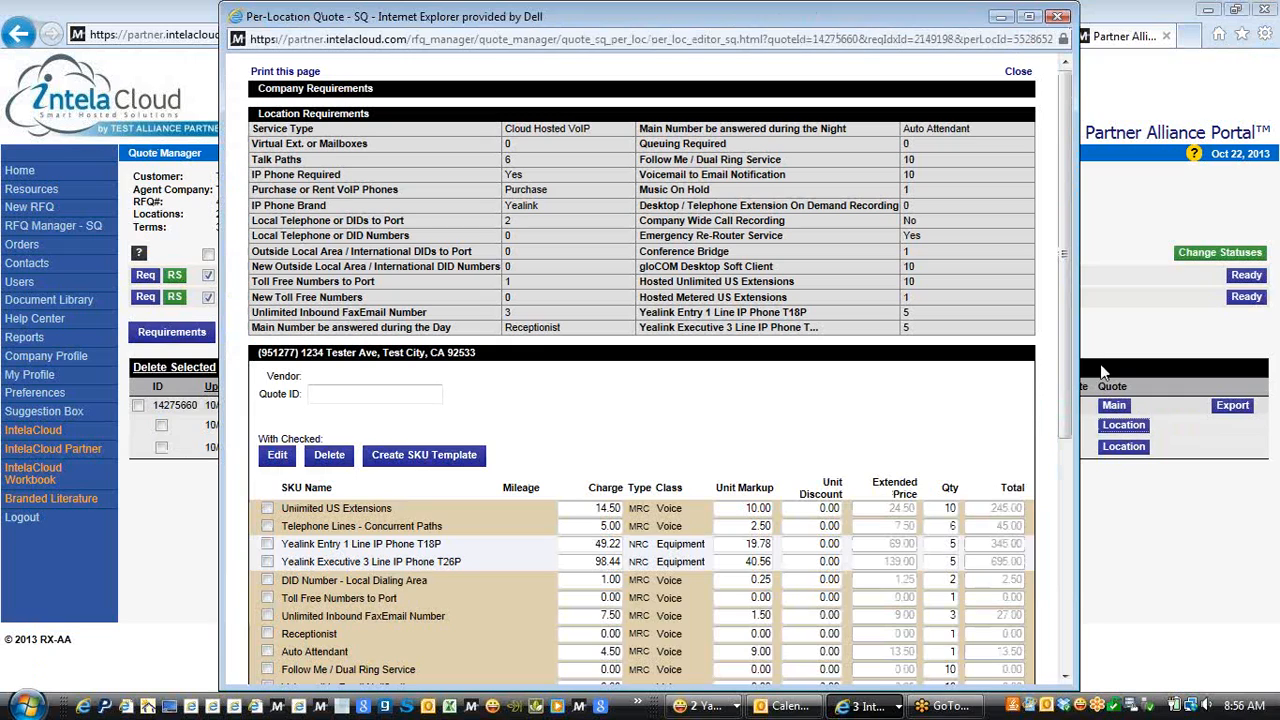
Change and restore the first row's Unit Markup, leaving charges unchanged, then close the editor
left_click_drag(1060, 276, 1062, 444)
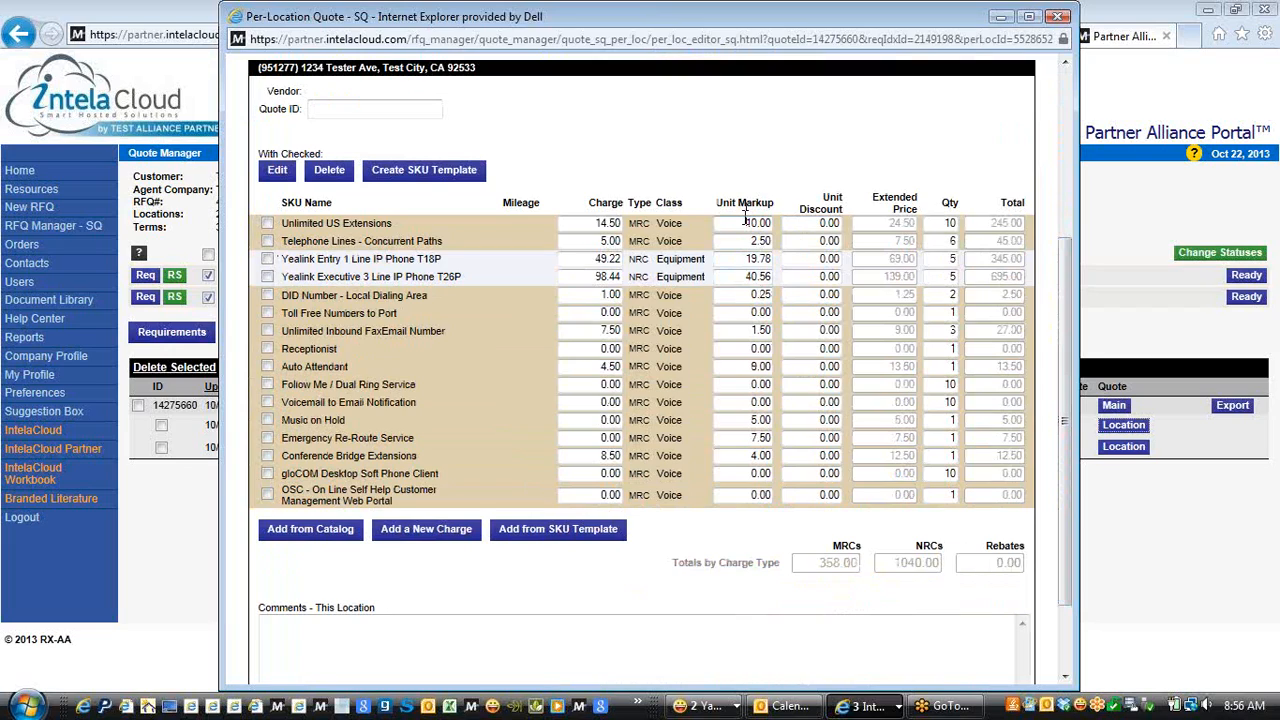
type("1")
left_click(753, 420)
left_click(748, 223)
left_click(814, 223)
left_click(946, 223)
left_click(1057, 17)
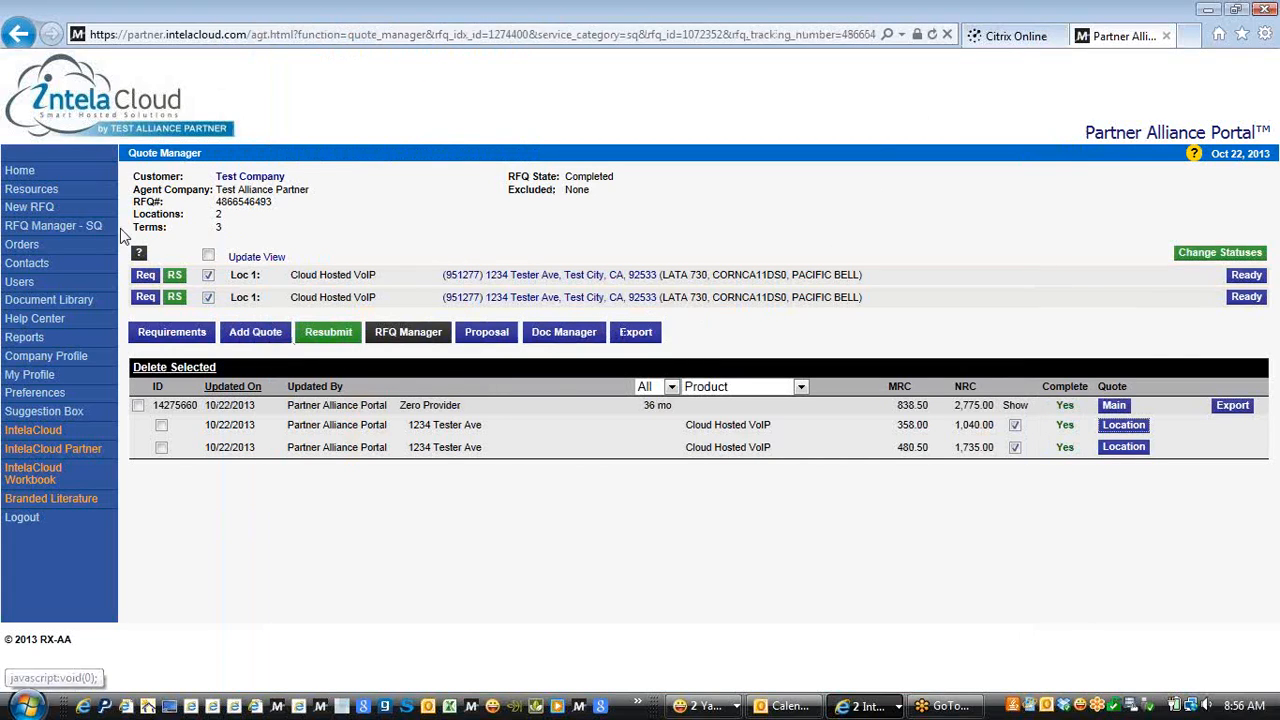
left_click(47, 226)
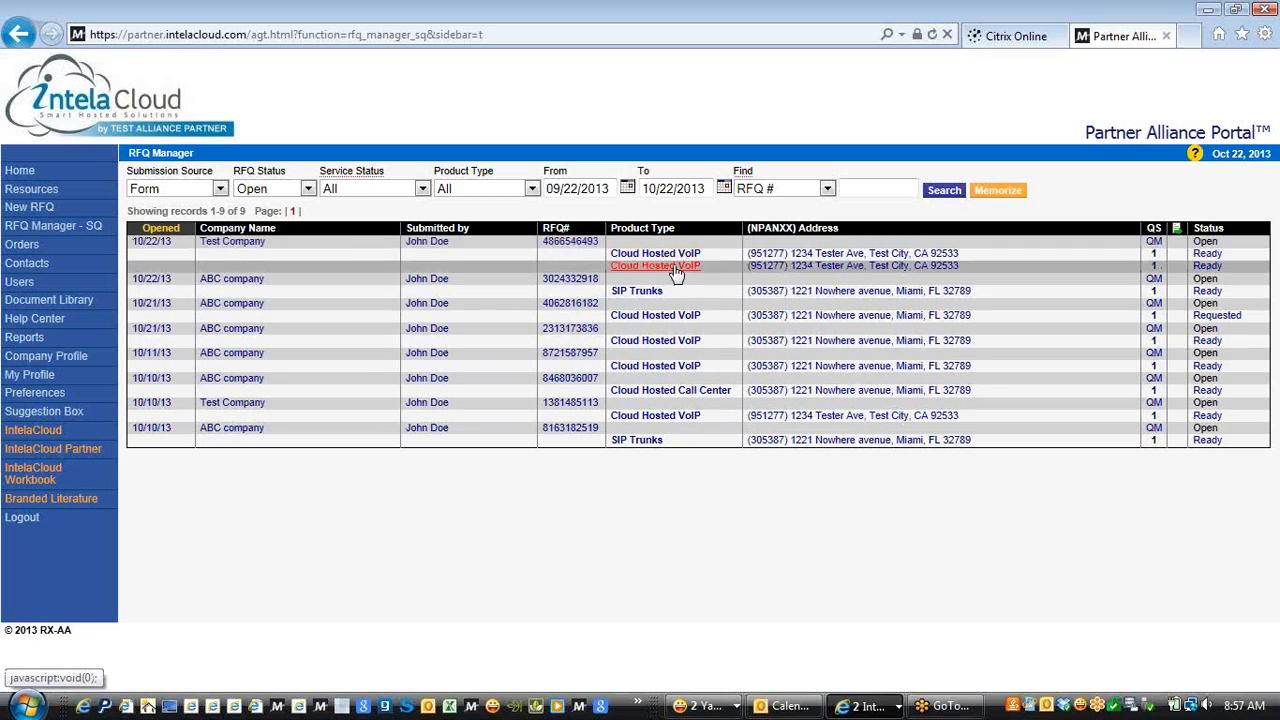
left_click(1155, 247)
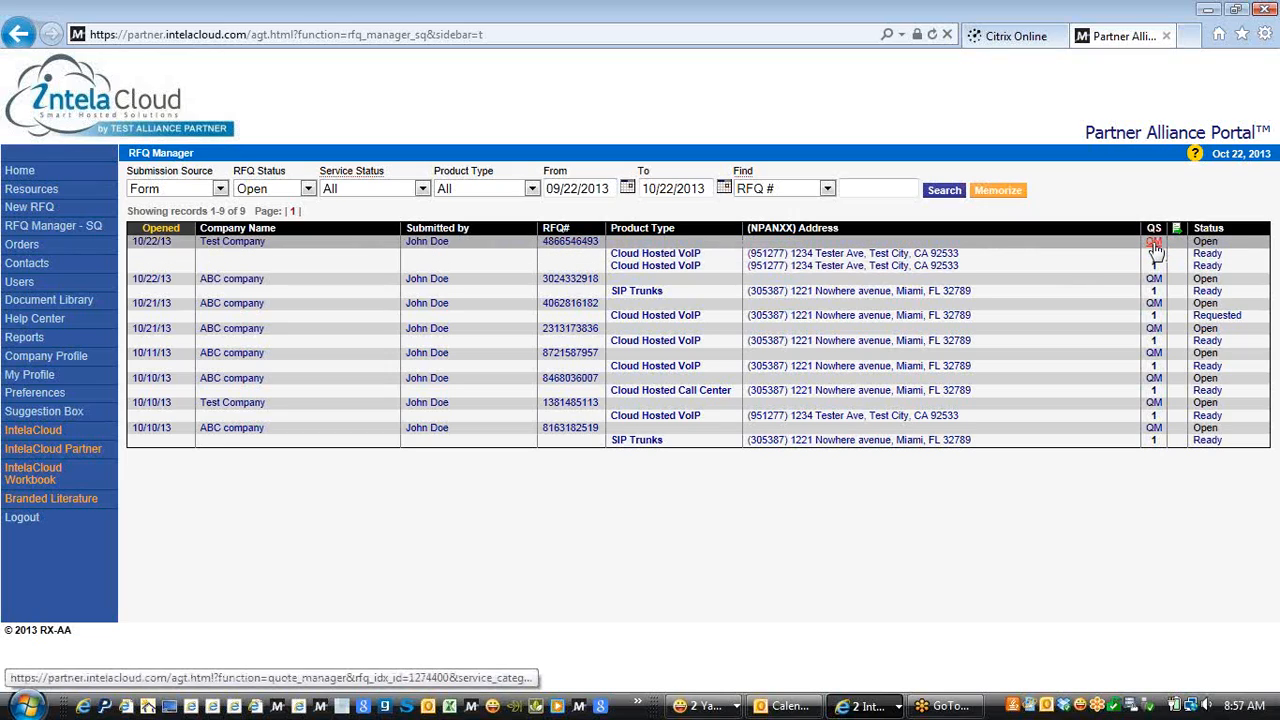
left_click(1156, 248)
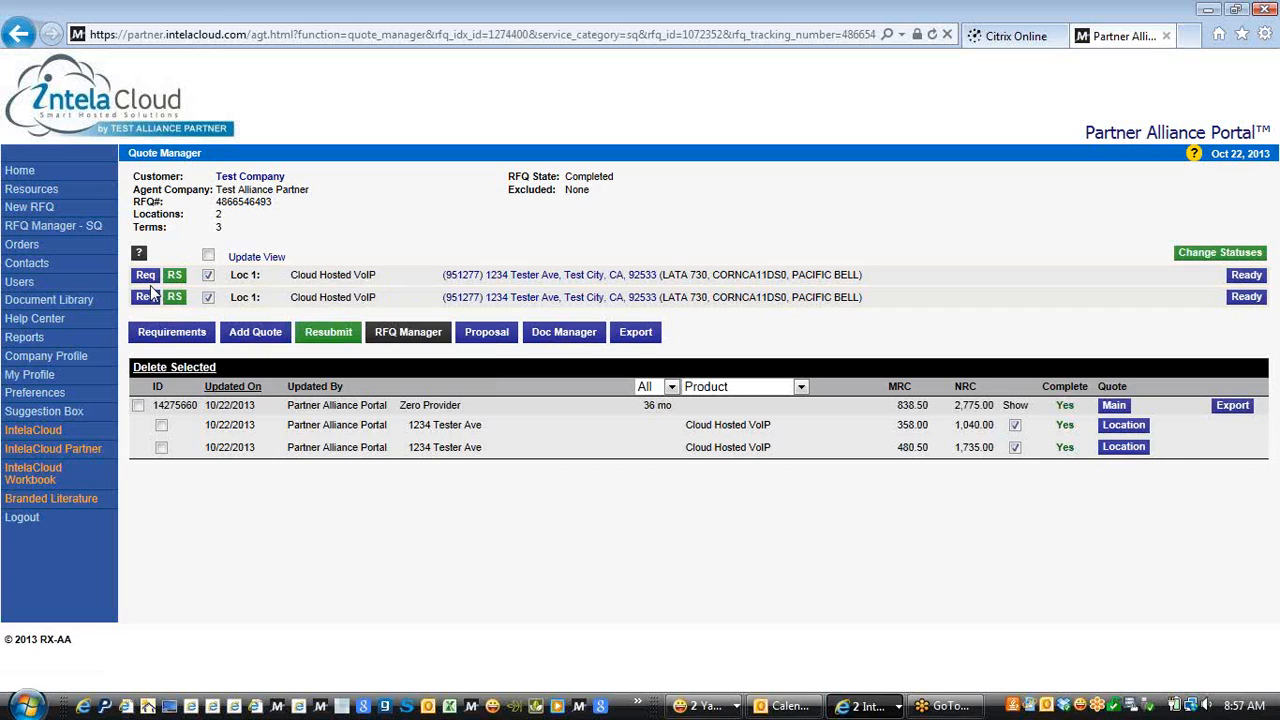
mouse_move(150, 284)
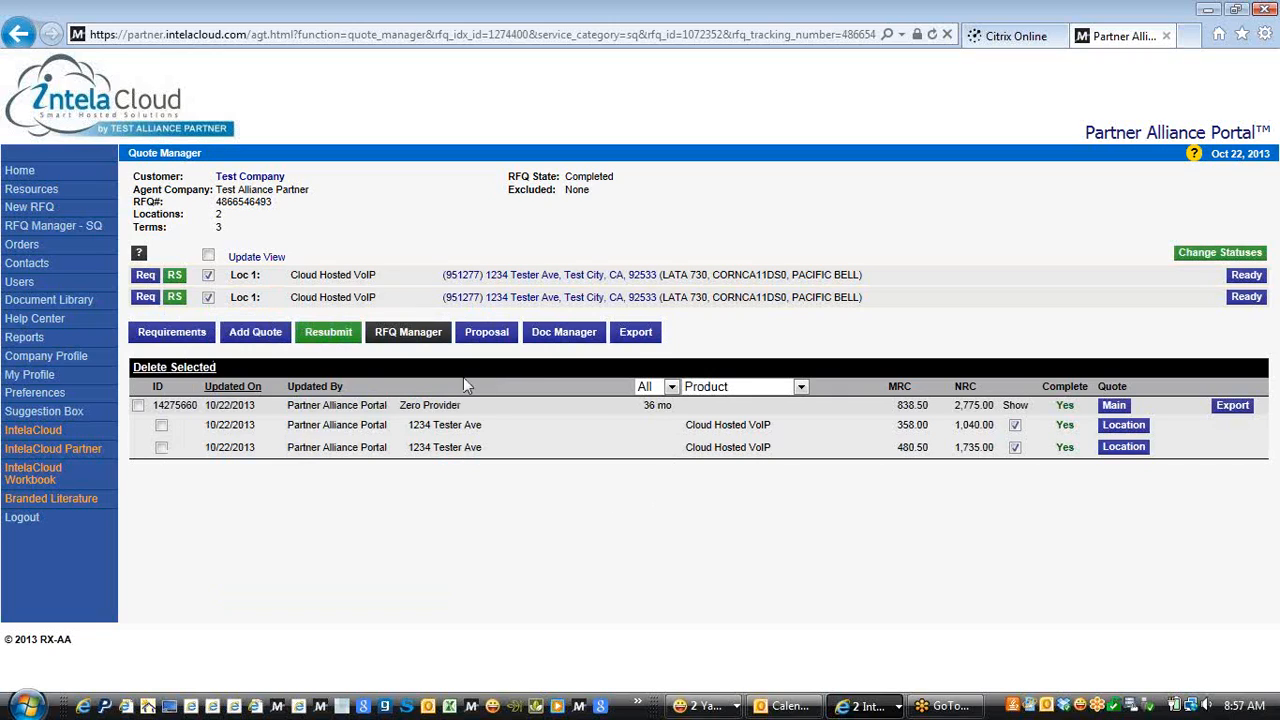
Open the main quote's Edit SQ Quote window, totaling 838.50 MRCs and 2,775.00 NRCs
left_click(1114, 406)
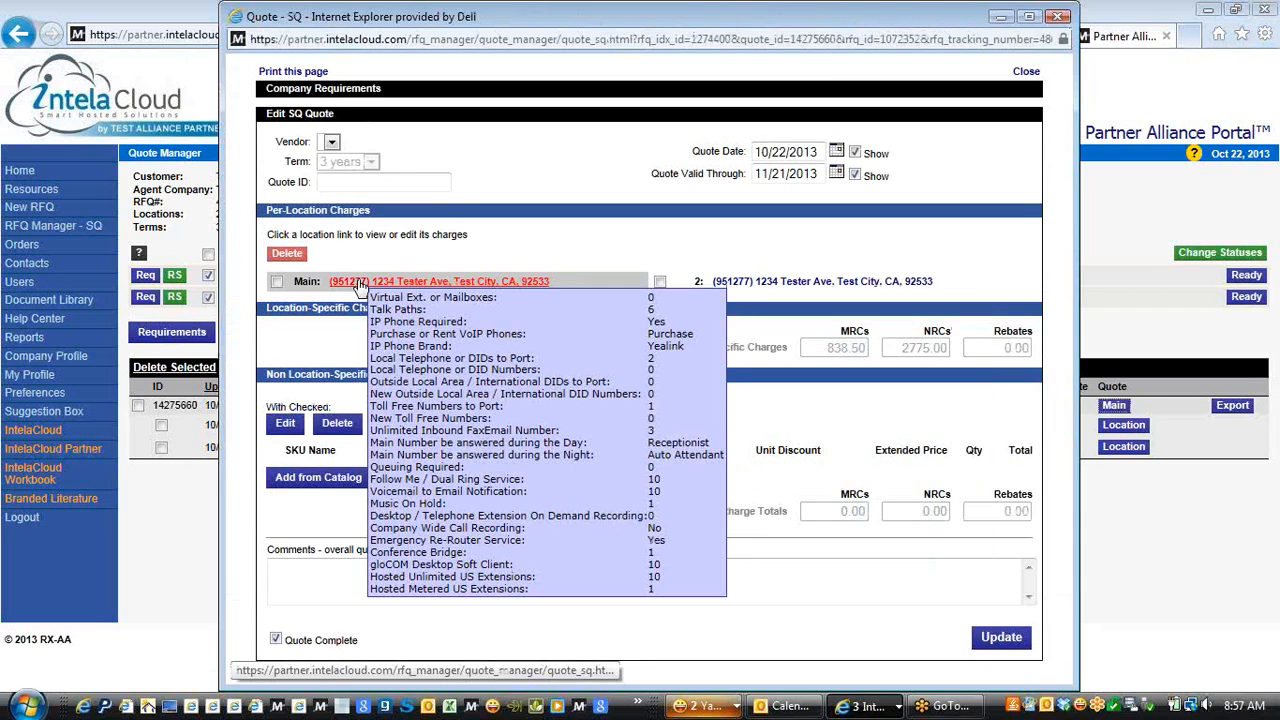
mouse_move(752, 290)
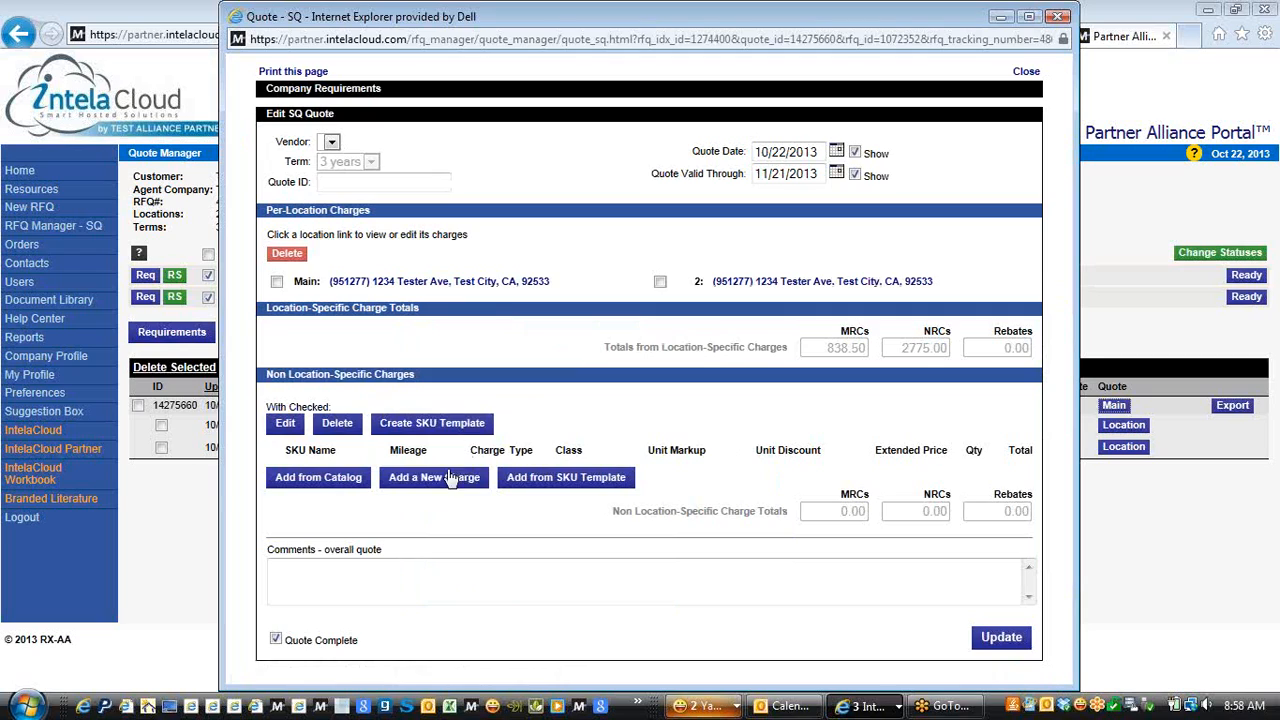
Try adding a non-location charge, dismissing the provider-required warning and the empty vendor list
left_click(415, 490)
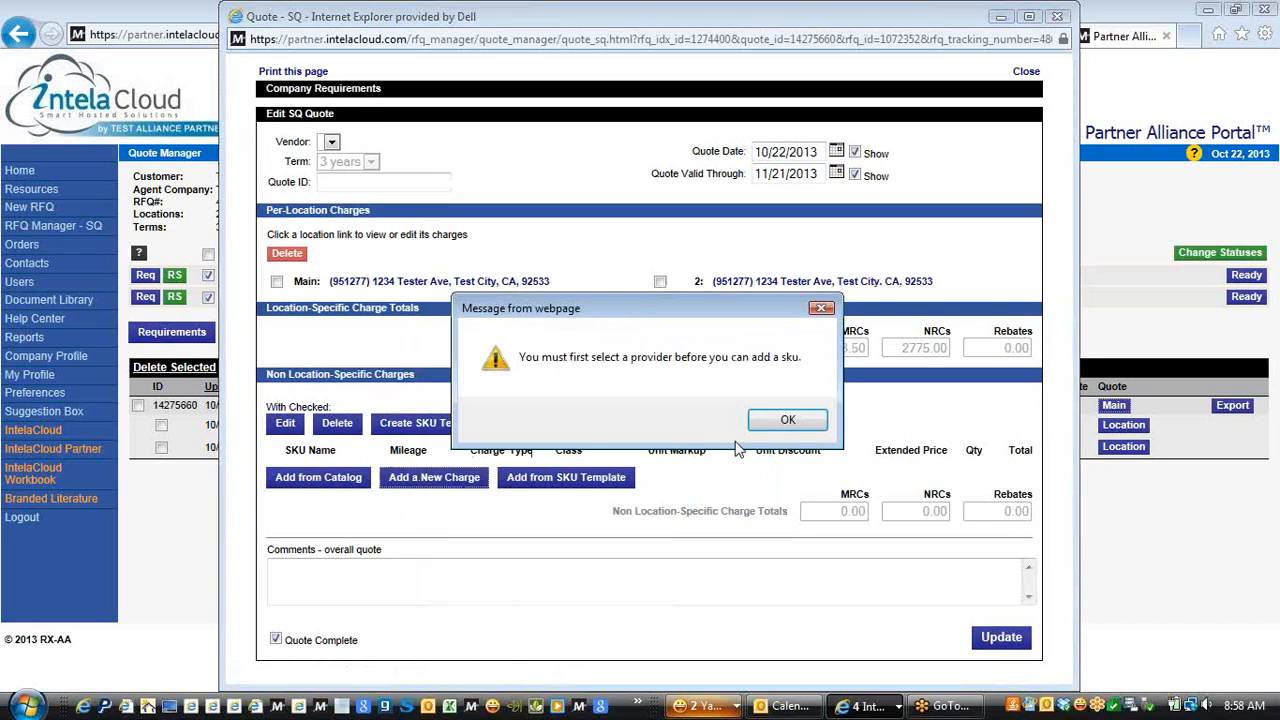
left_click(781, 433)
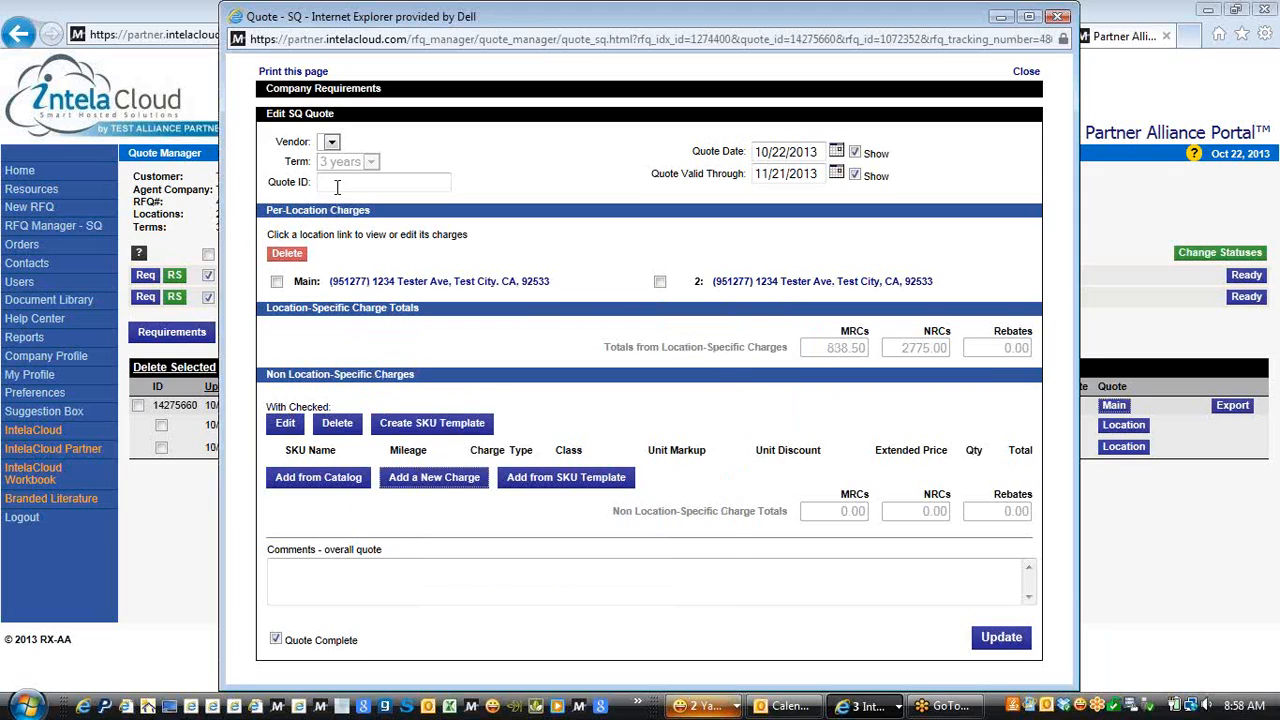
left_click(331, 142)
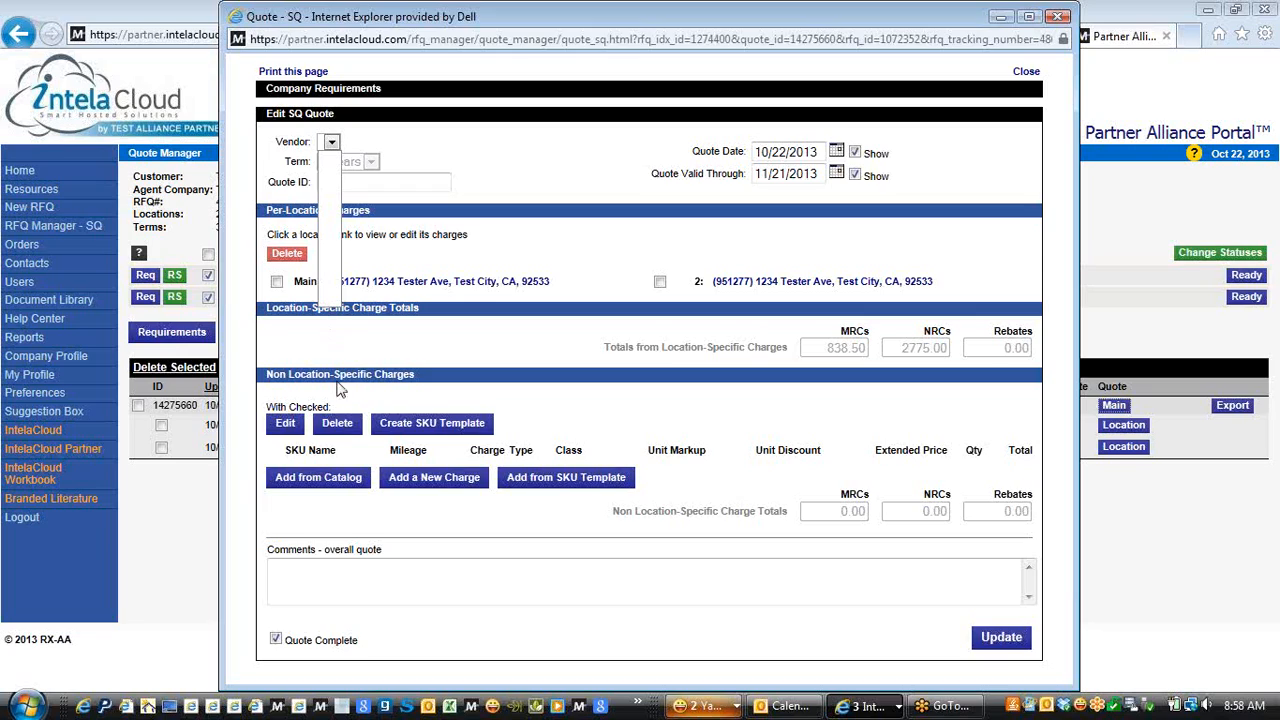
left_click(440, 151)
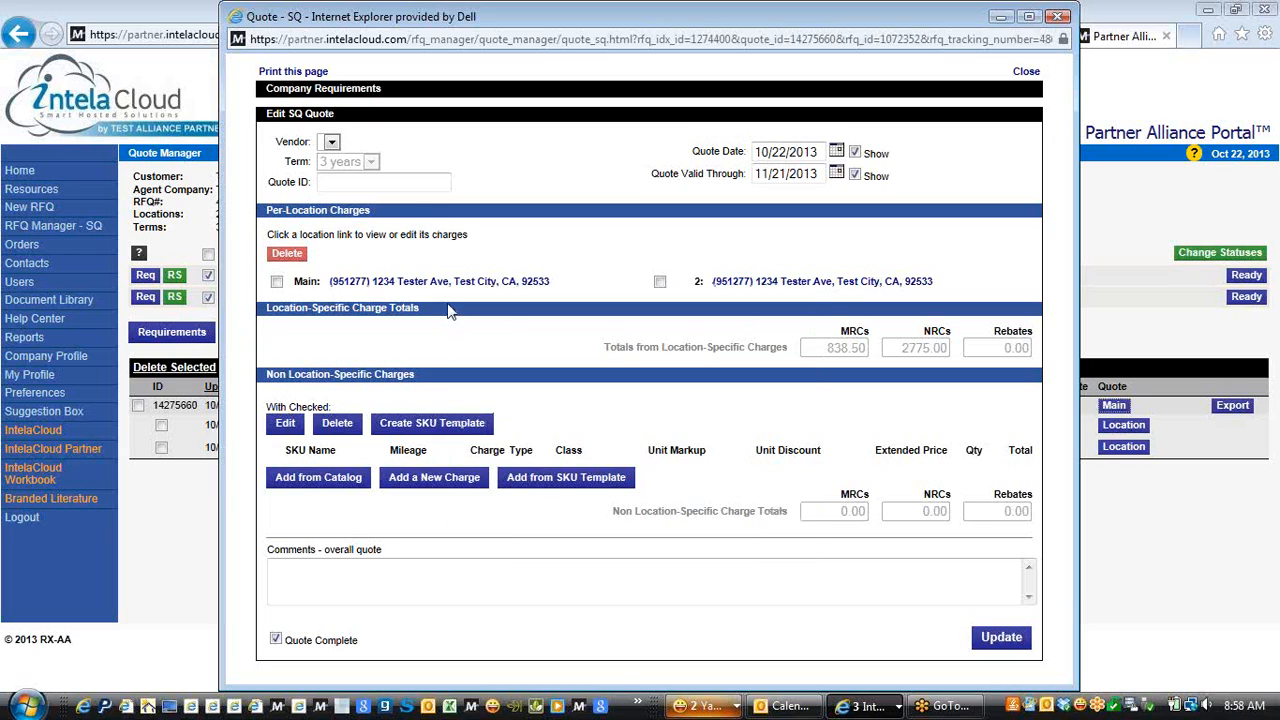
Close the main quote and open the per-location quote for the first 1234 Tester Ave location
left_click(448, 289)
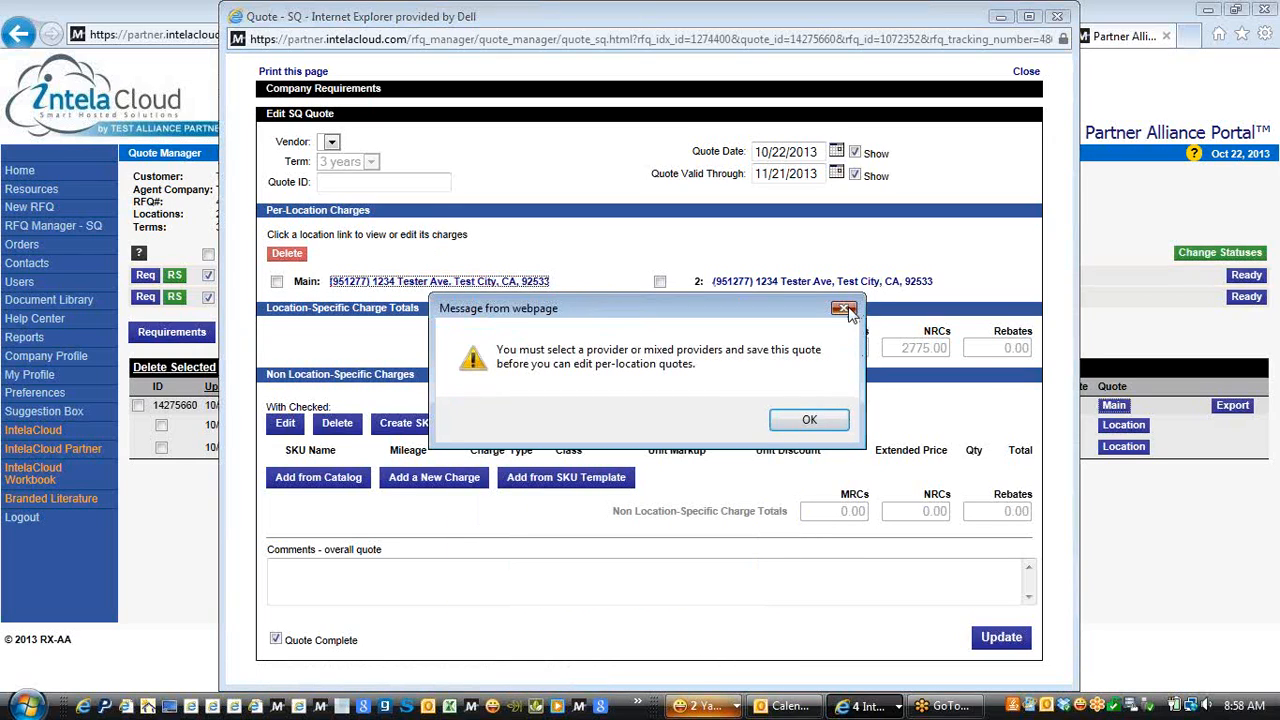
left_click(845, 308)
left_click(1027, 73)
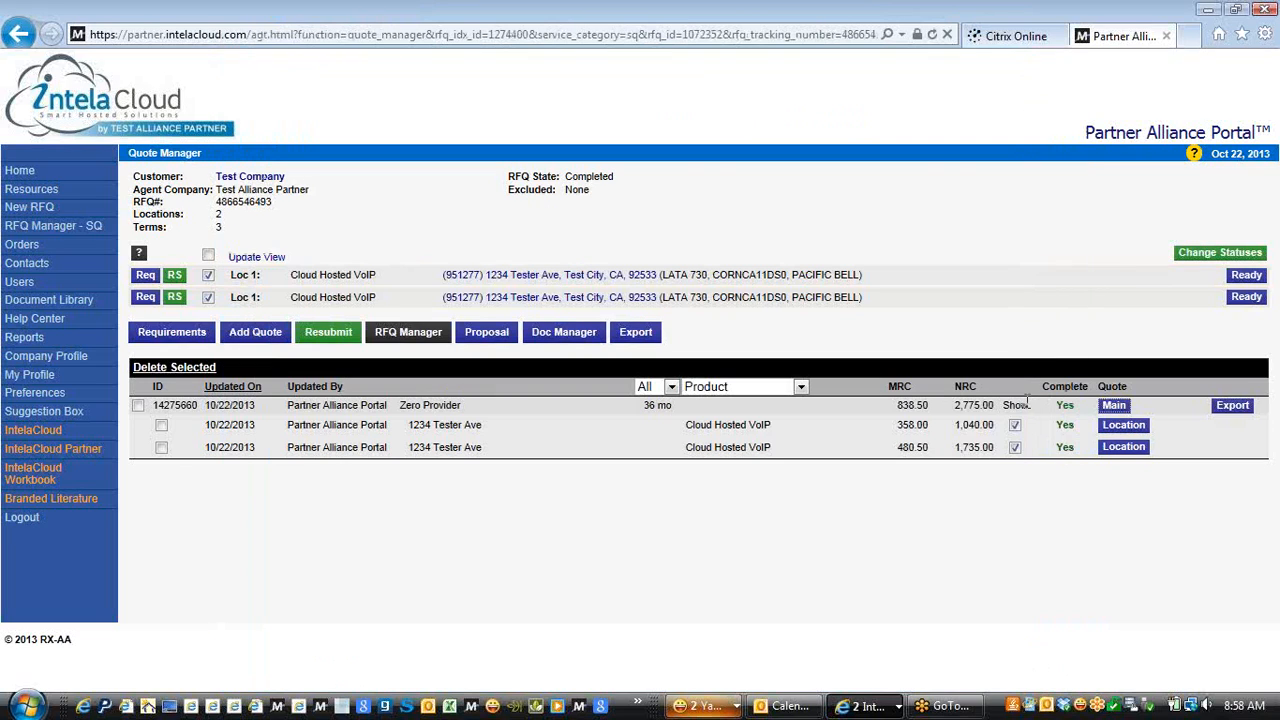
left_click(1123, 428)
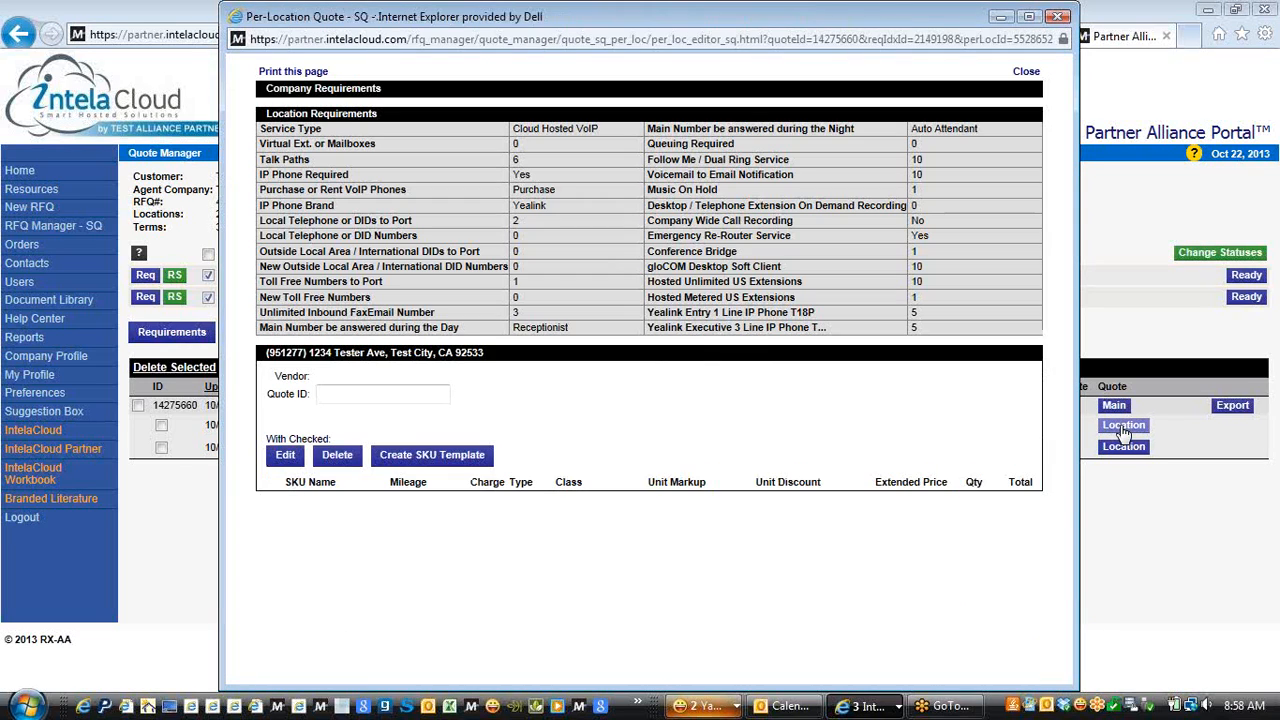
Scroll the 1234 Tester Ave per-location quote to review its SKU charges (358.00 MRCs, 1040.00 NRCs)
left_click_drag(1063, 246, 1064, 437)
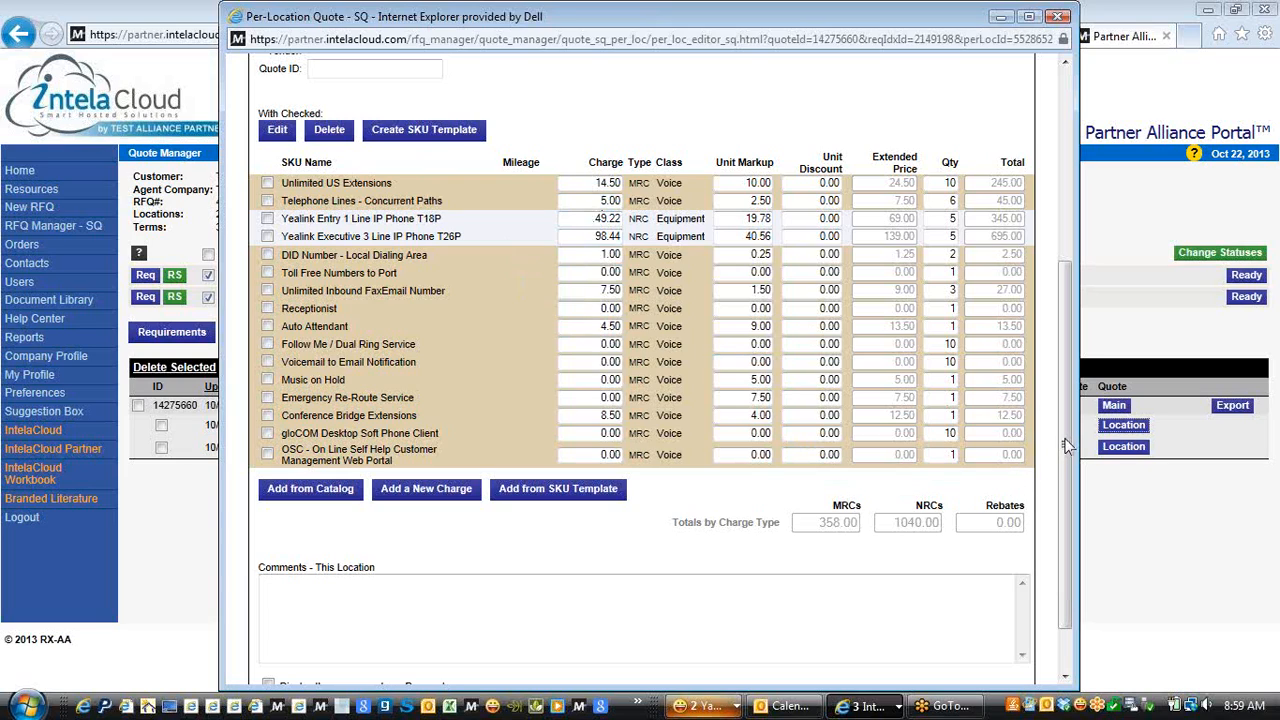
left_click_drag(1069, 441, 1070, 501)
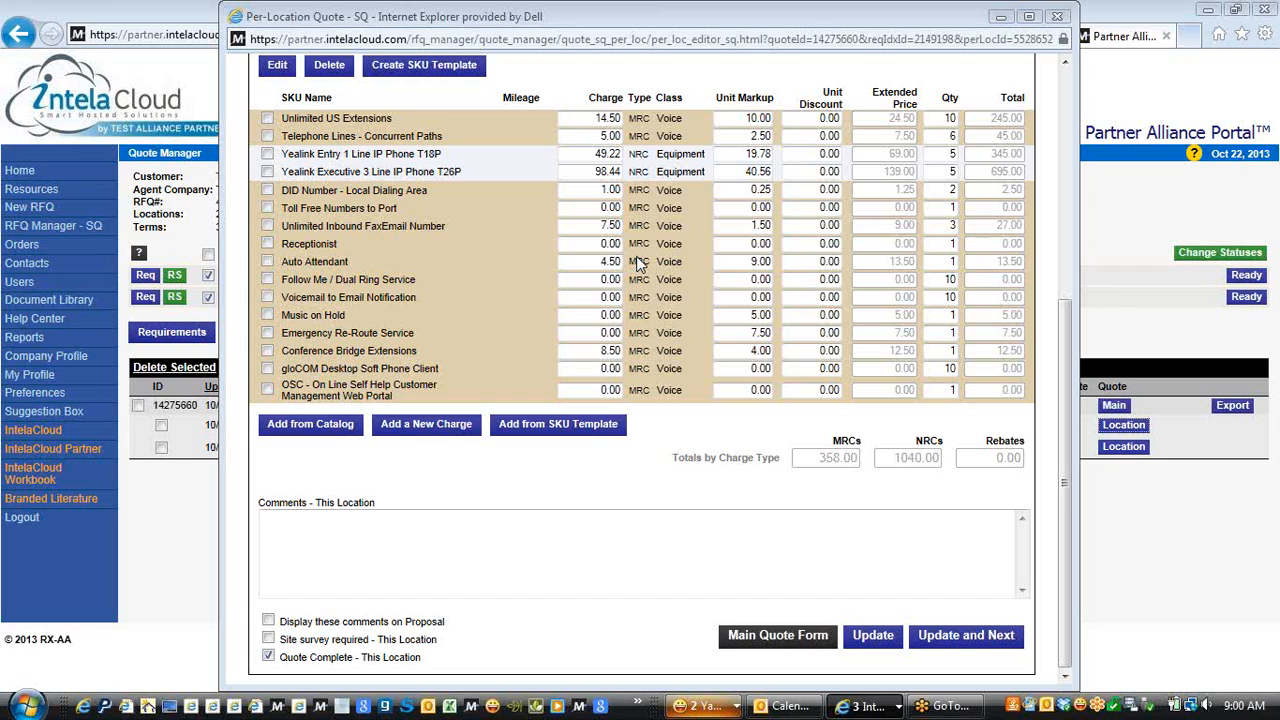
left_click(520, 542)
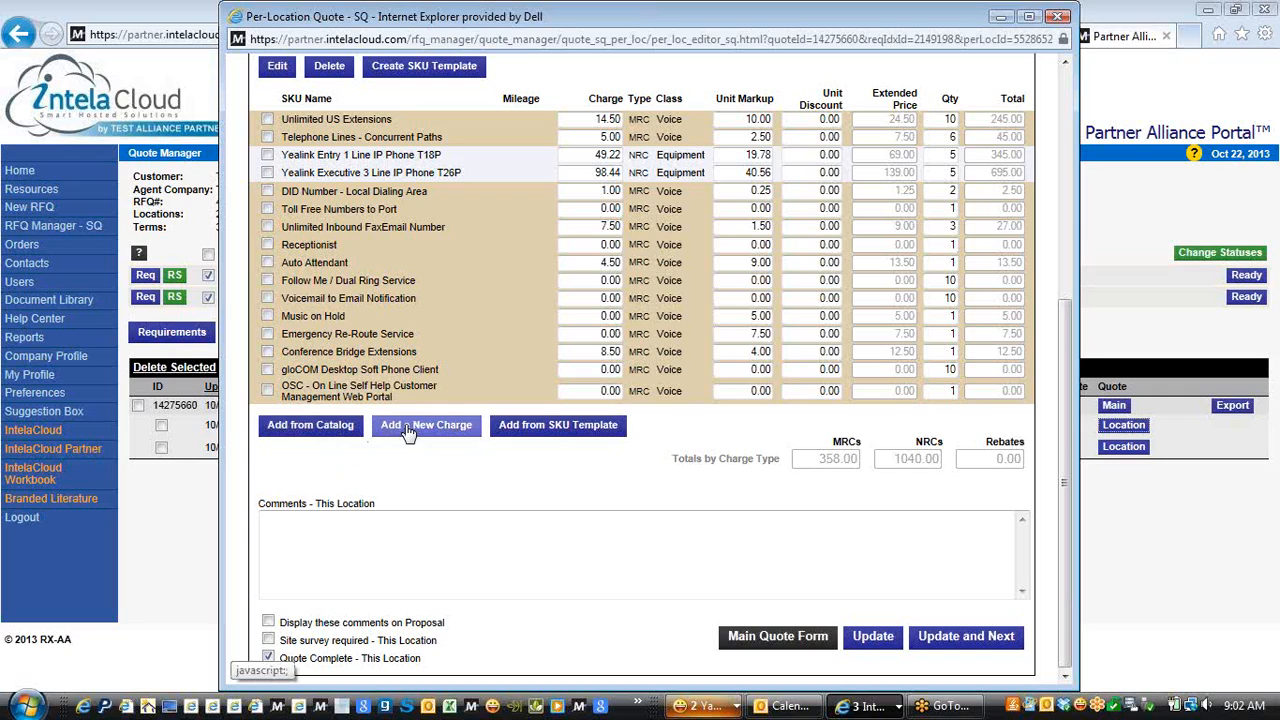
Tick the Unlimited US Extensions charge and add four blank MRC Data charge rows
left_click(267, 119)
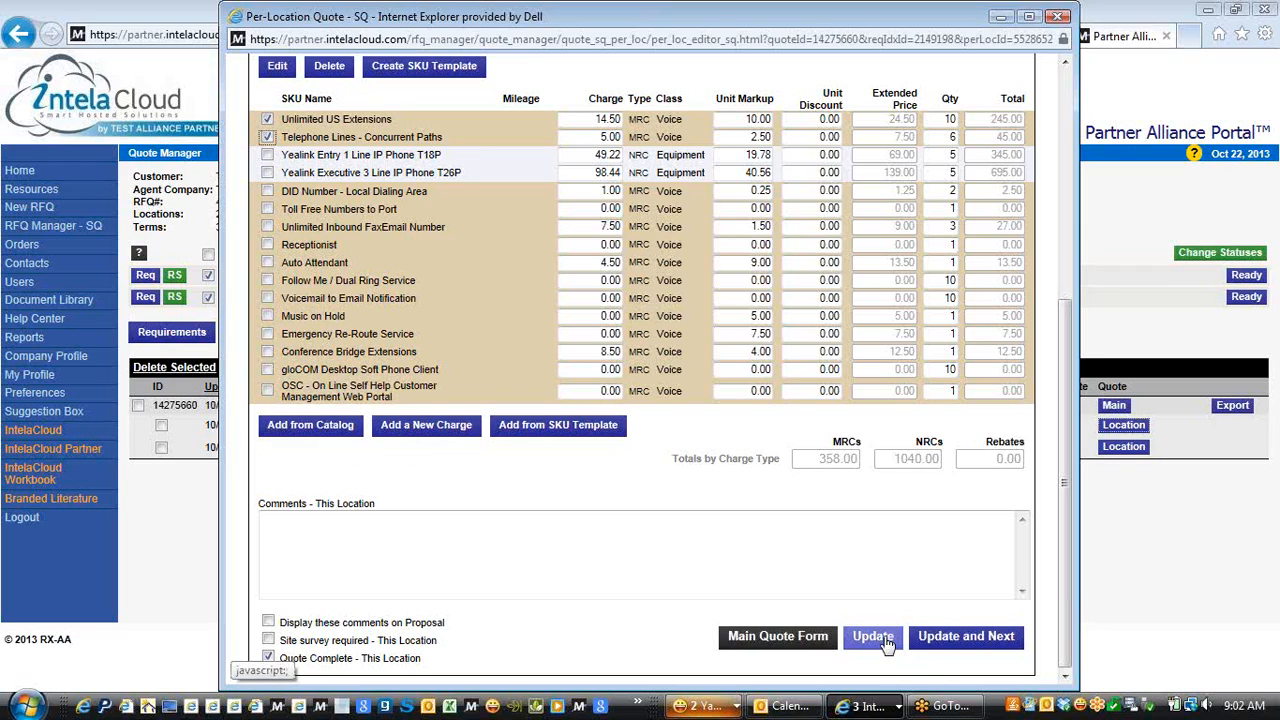
left_click(447, 430)
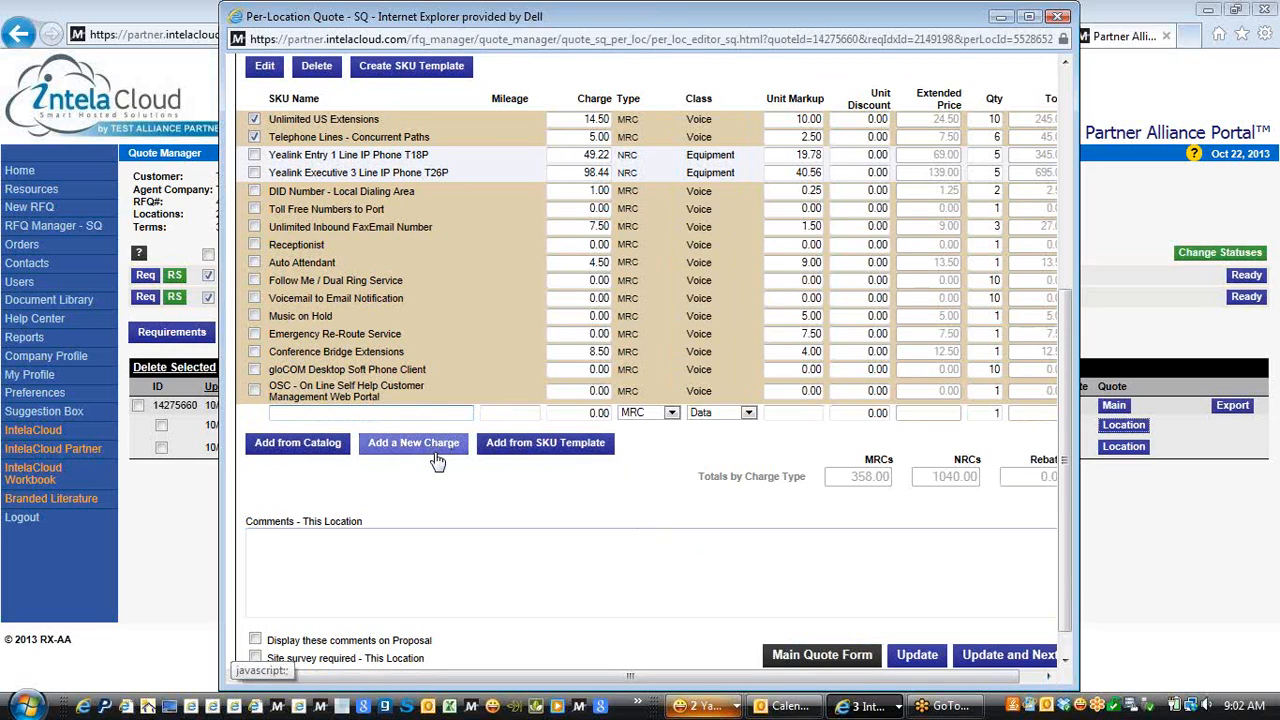
left_click(442, 447)
left_click(433, 470)
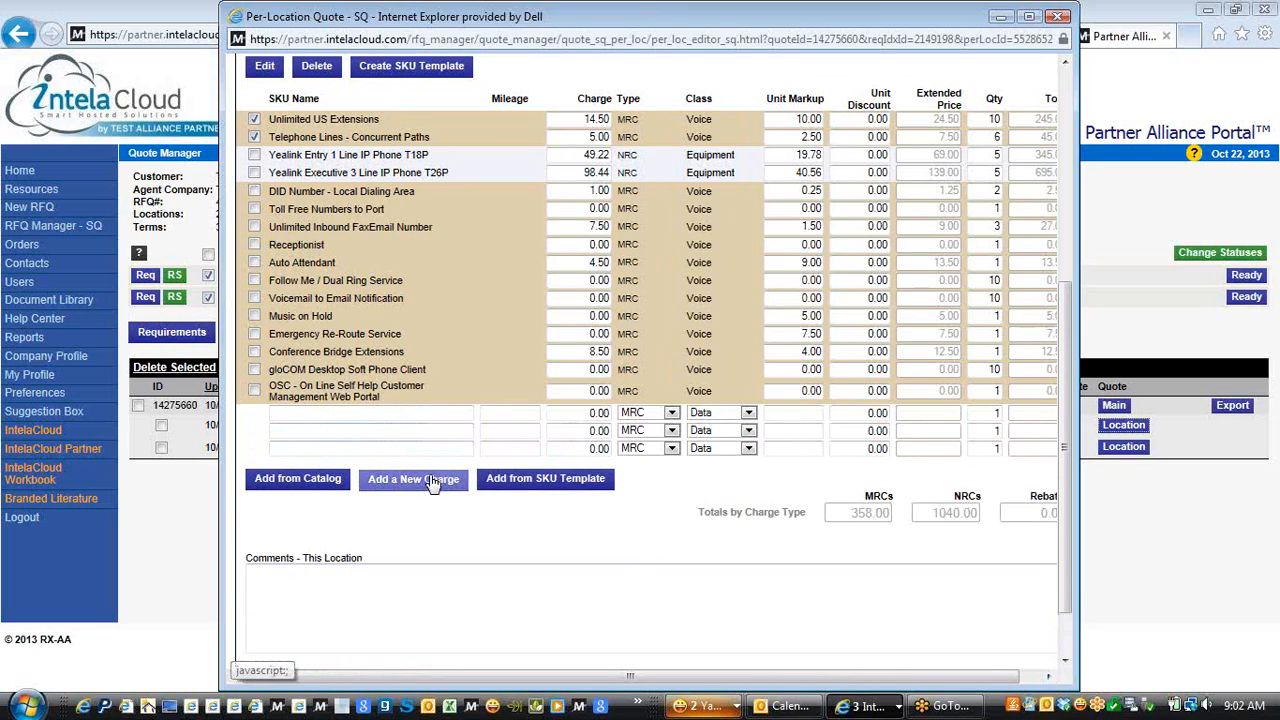
left_click(430, 479)
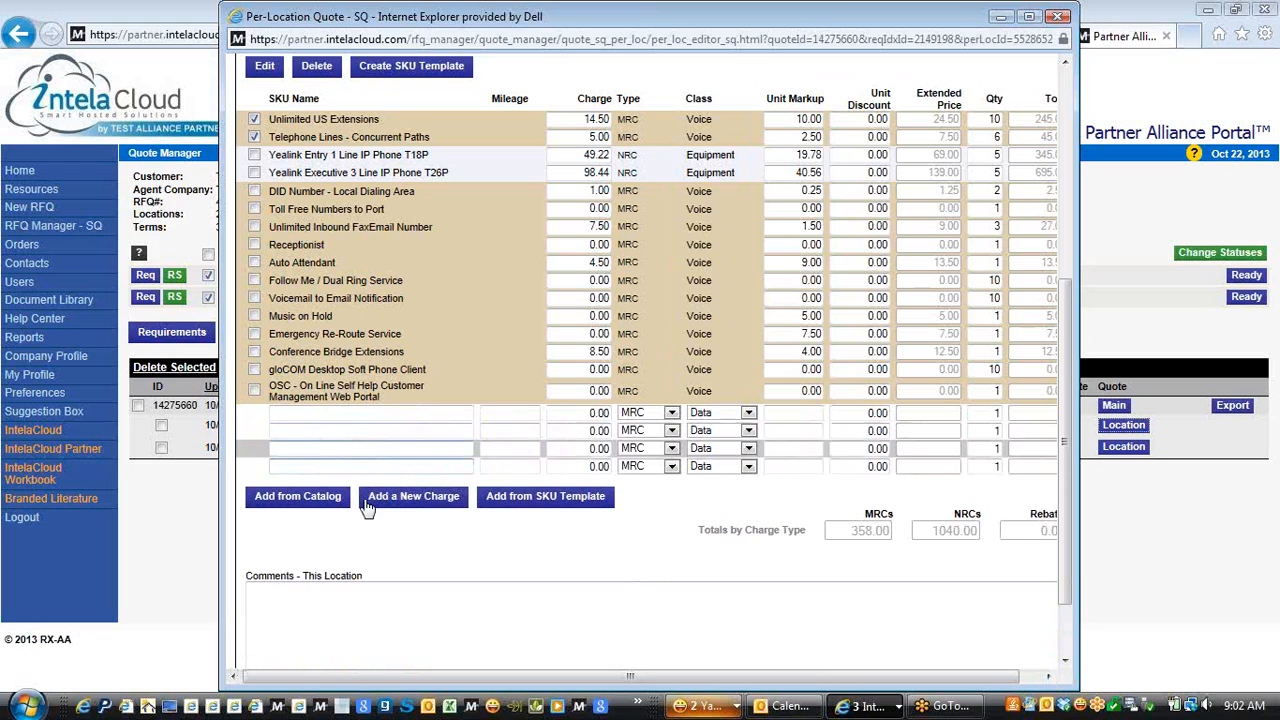
Name the three new charge rows A, B and C
left_click(363, 414)
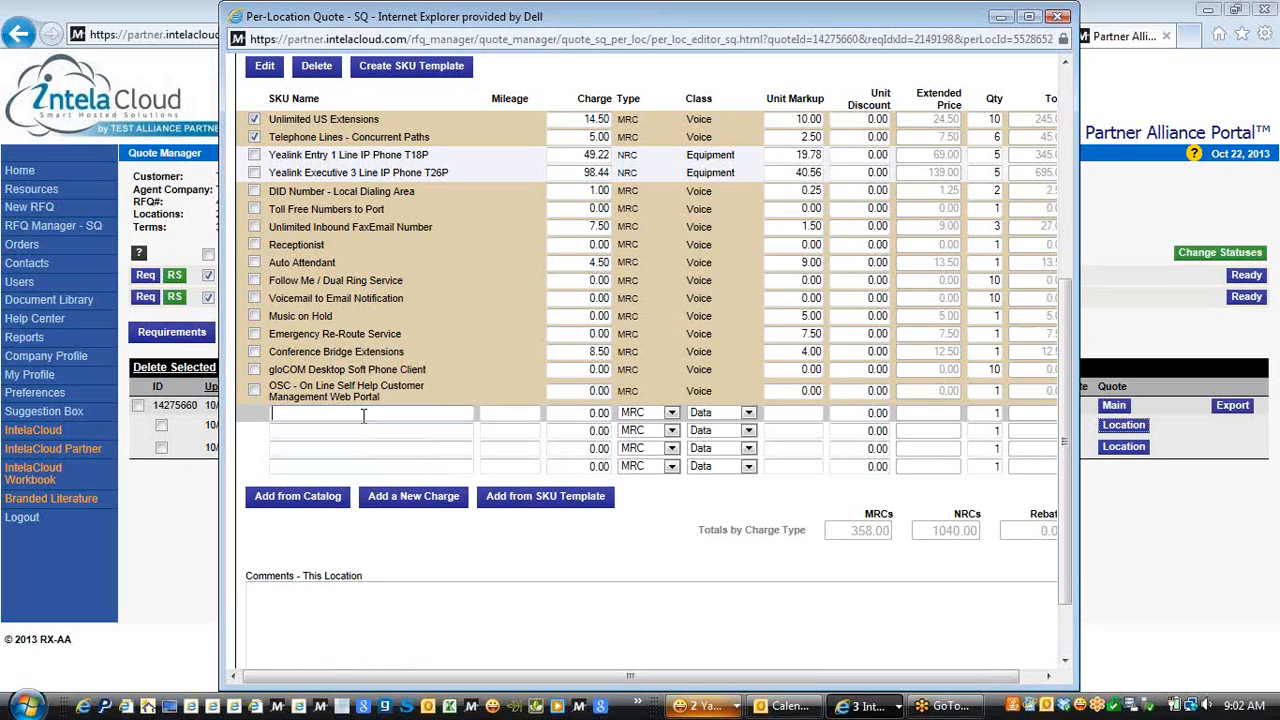
type("A")
left_click(360, 431)
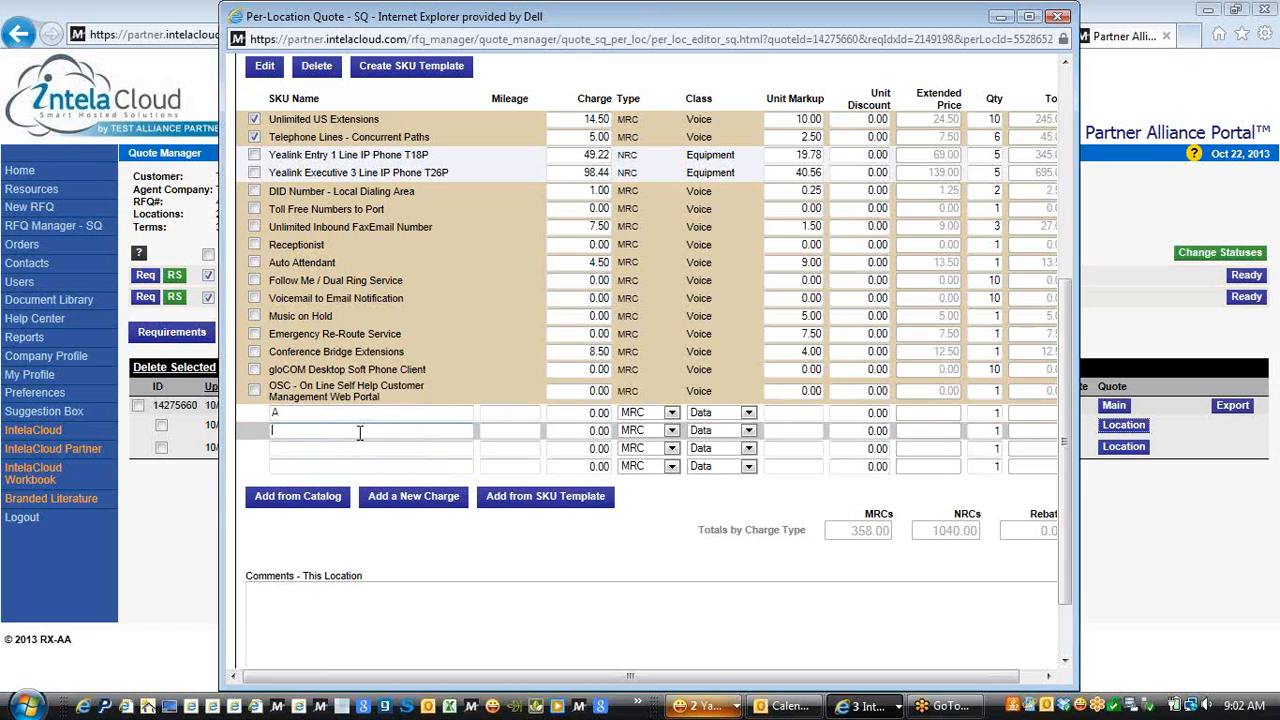
type("B")
left_click(352, 448)
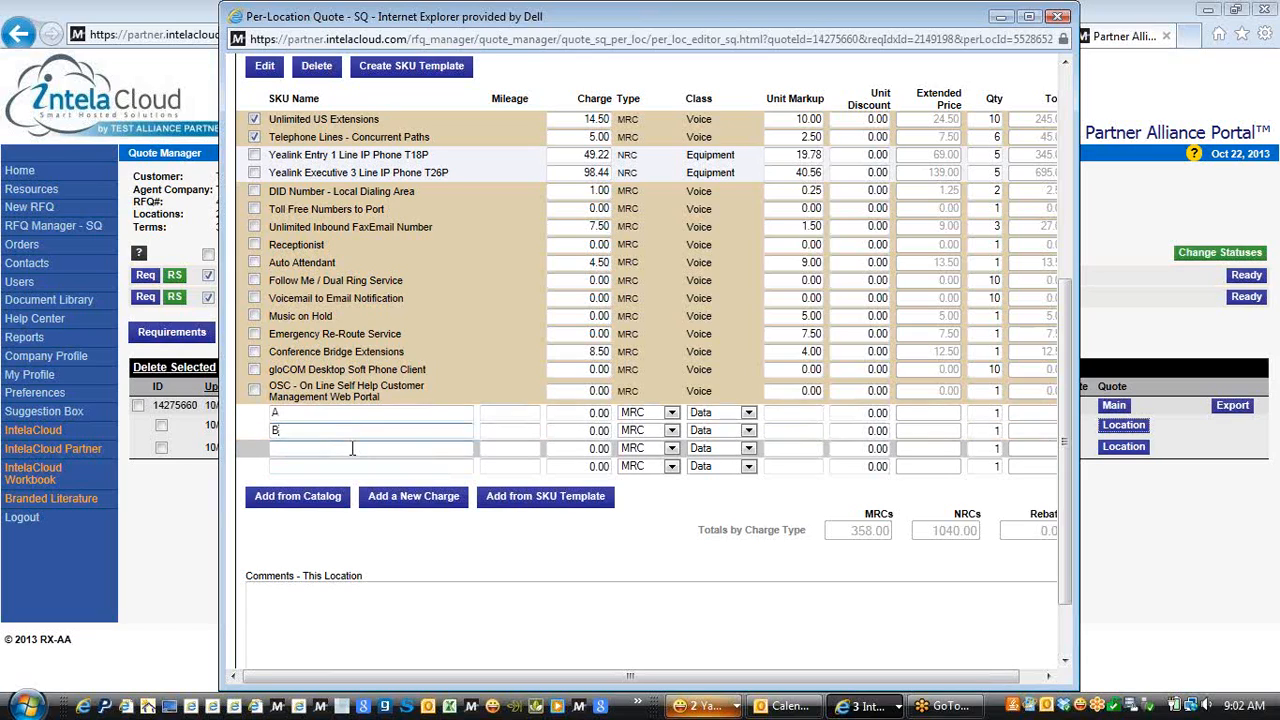
type("C")
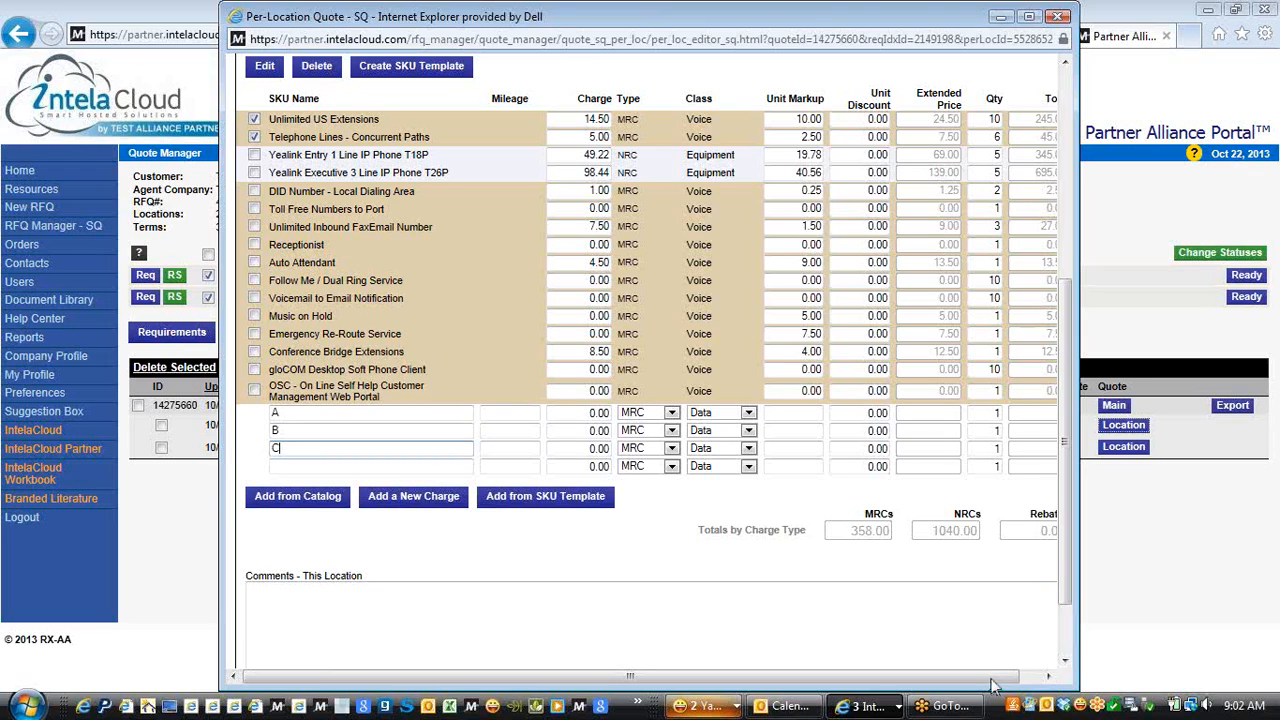
Give row A a 10.00 charge and row B a 20.00 charge, keeping A as MRC Data
left_click_drag(993, 682, 1016, 682)
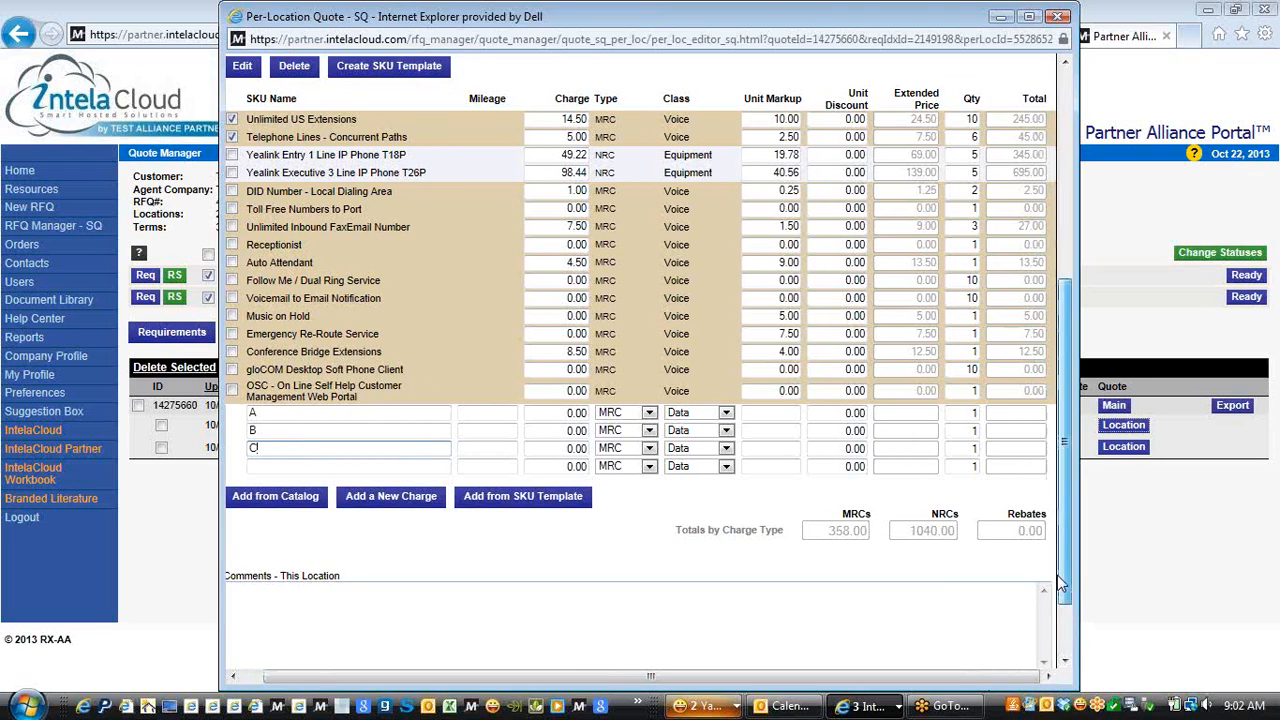
scroll(1062, 584, "down", 2)
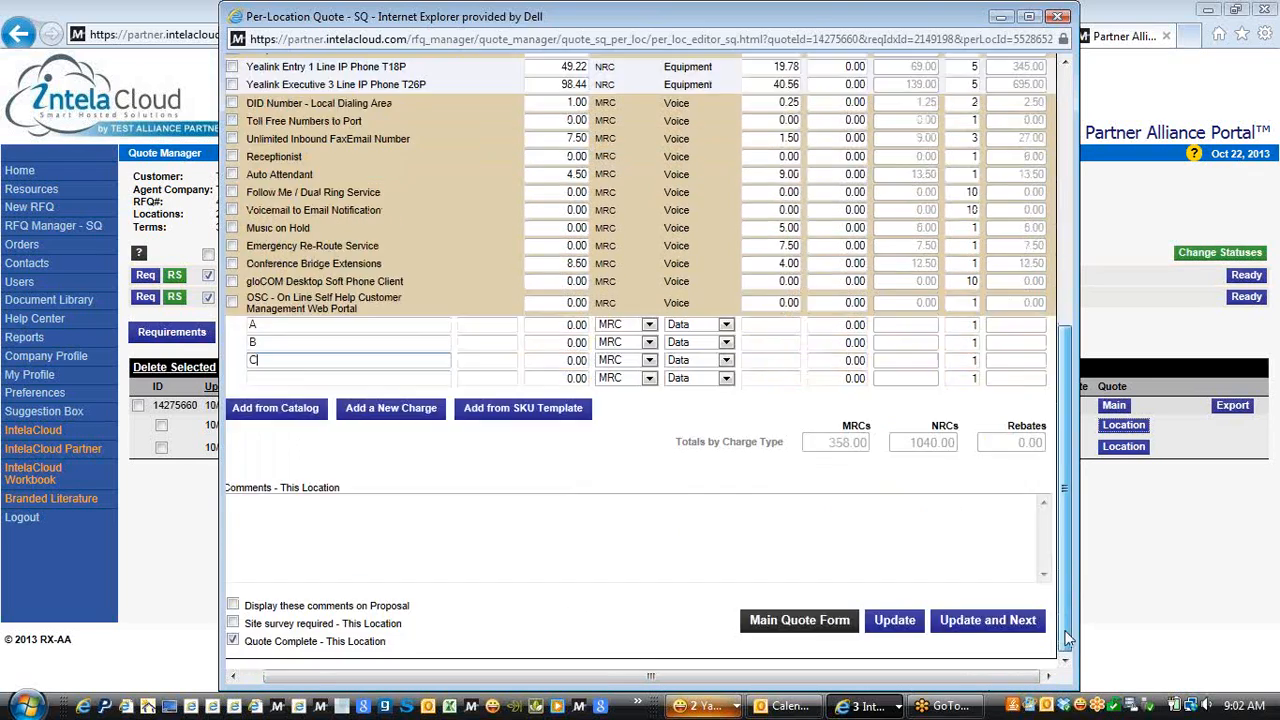
type("1")
left_click(559, 344)
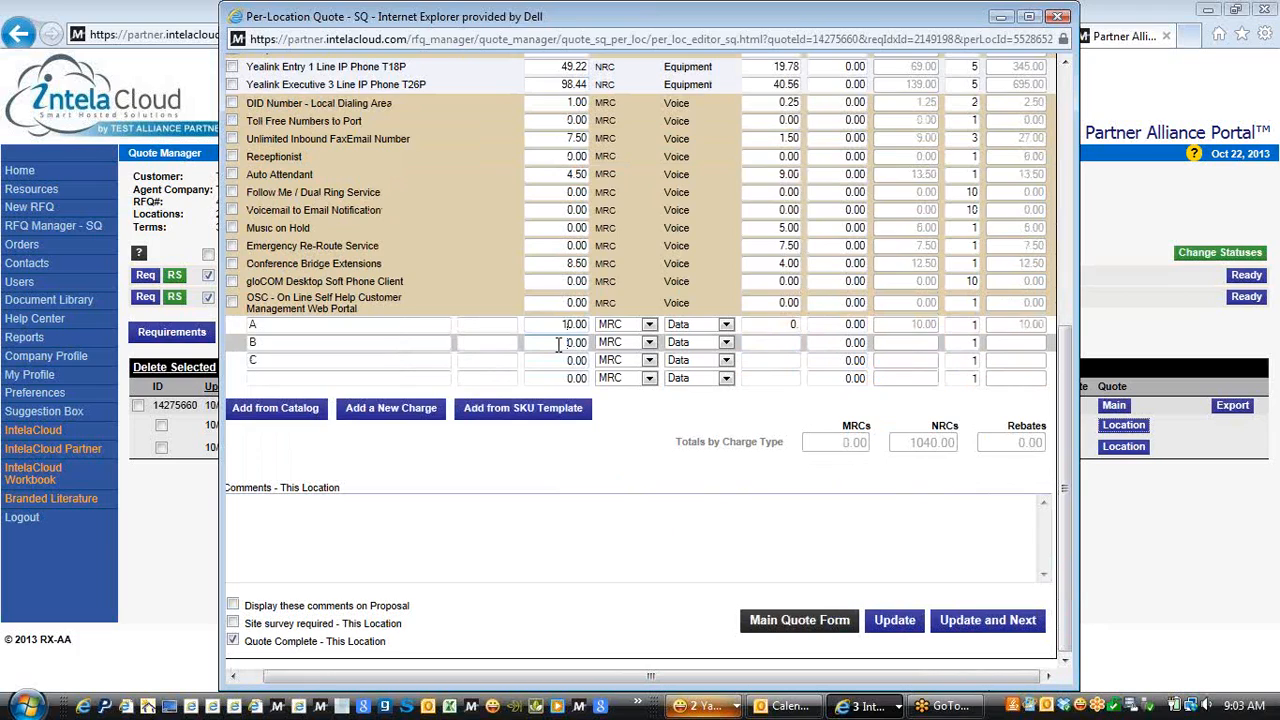
type("2")
left_click(649, 325)
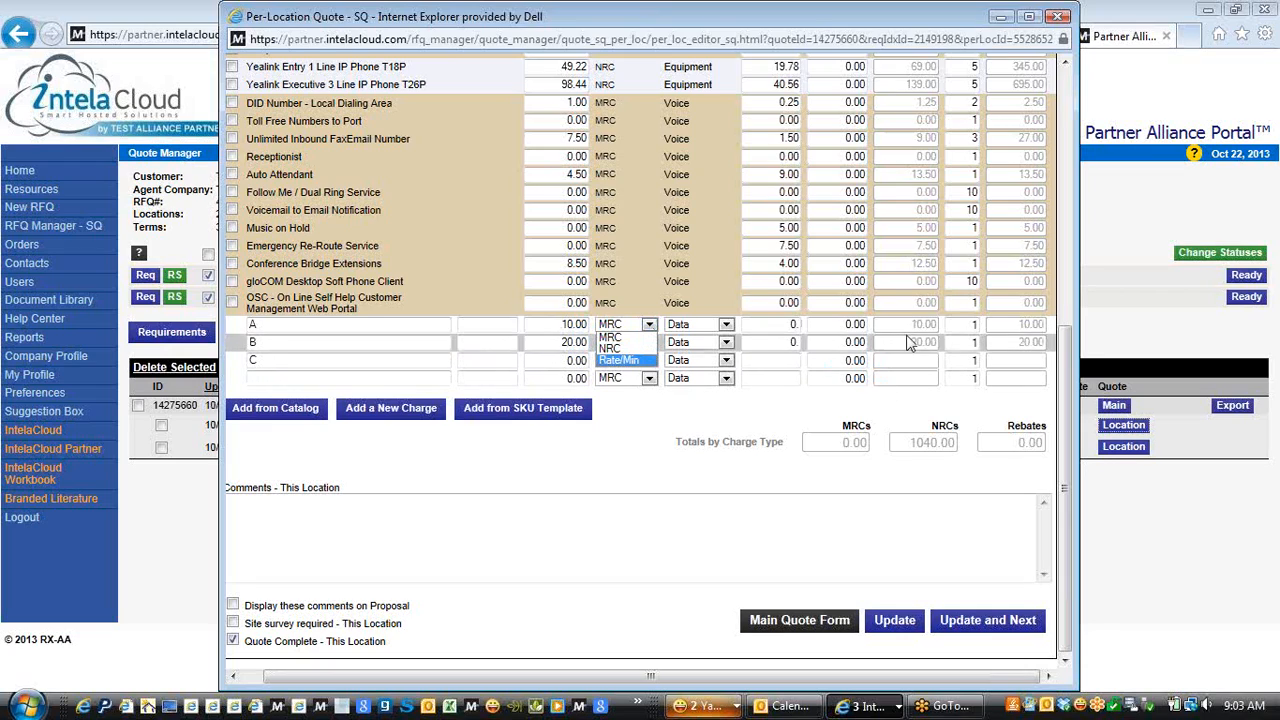
left_click(727, 325)
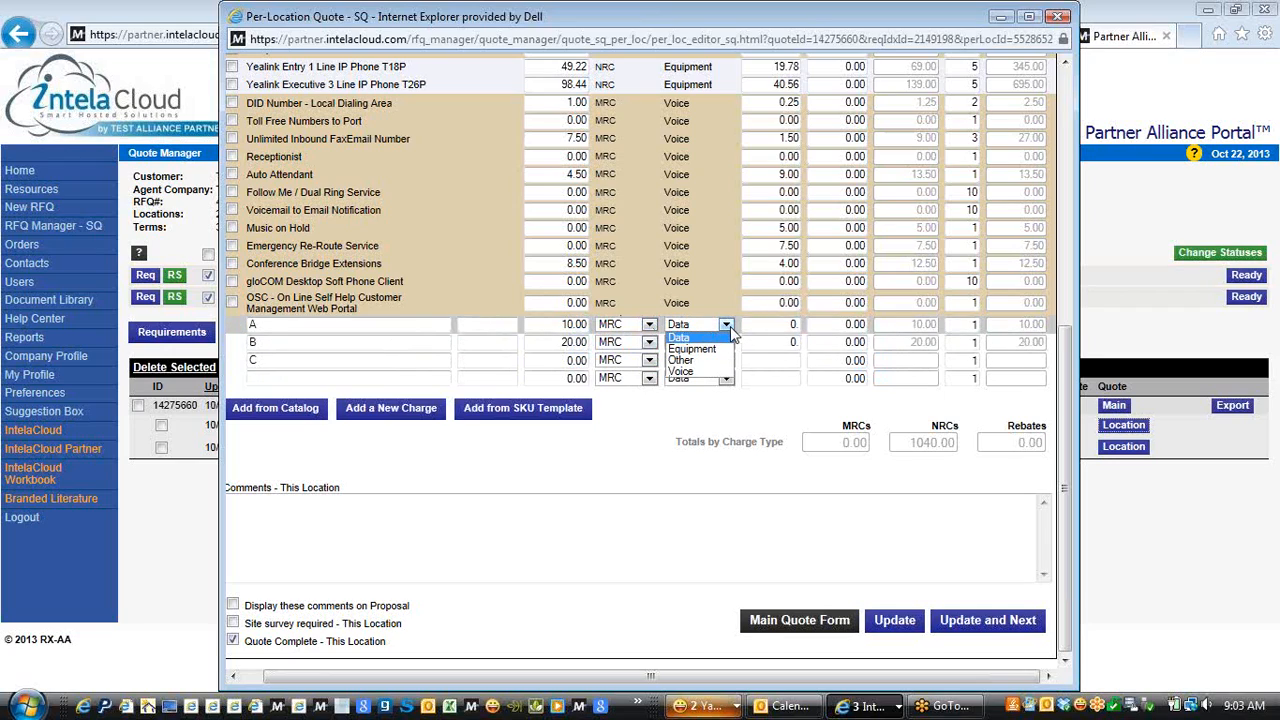
left_click(727, 428)
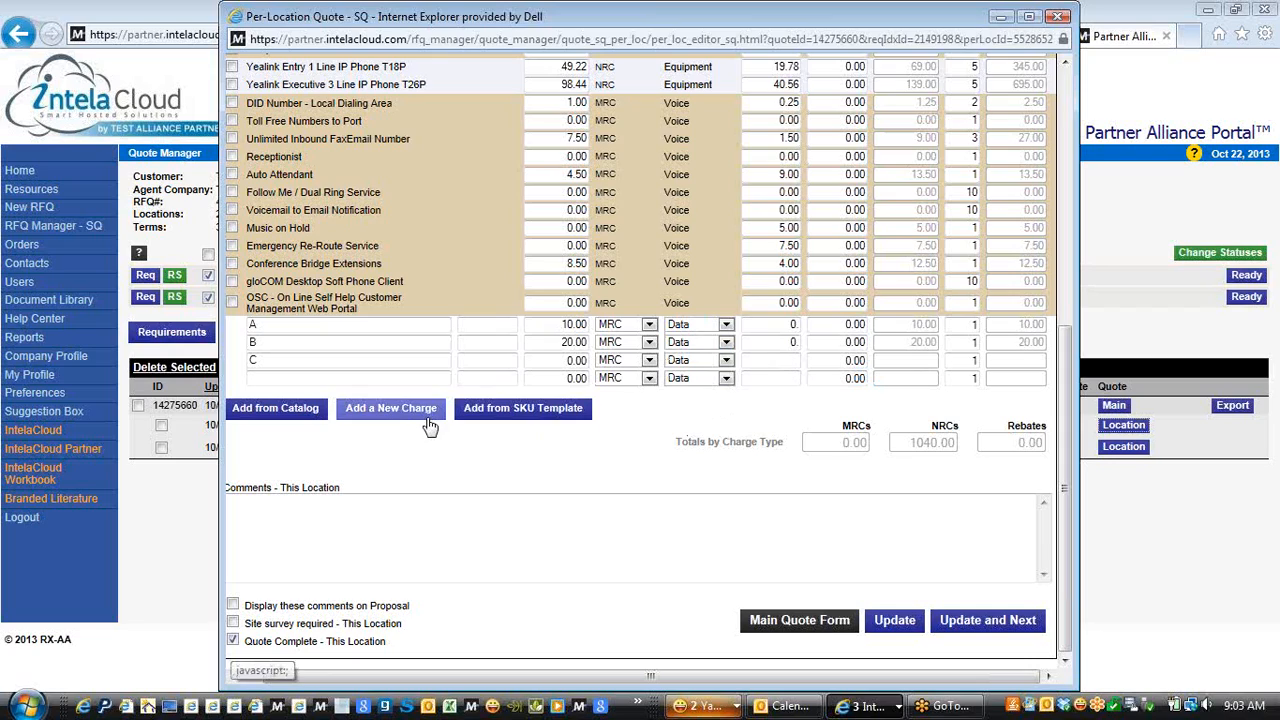
Try adding charges from an SKU template and dismiss the missing provider id warning
left_click(500, 412)
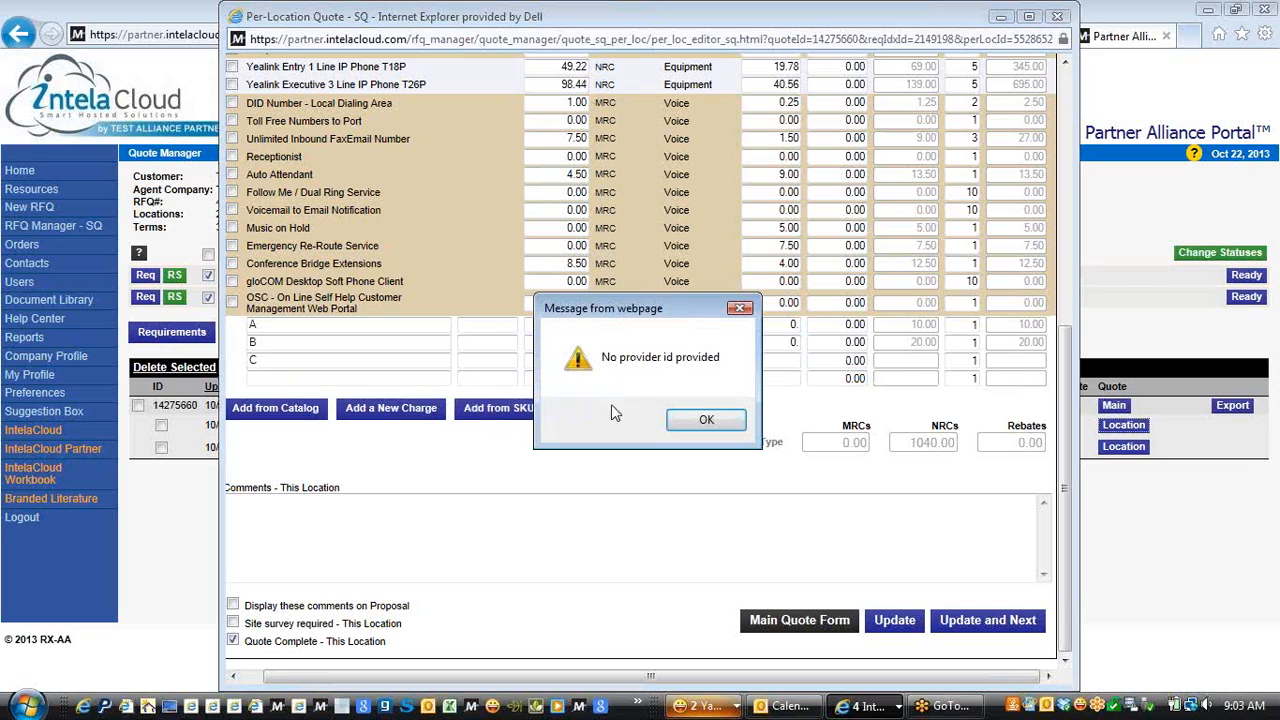
left_click(740, 308)
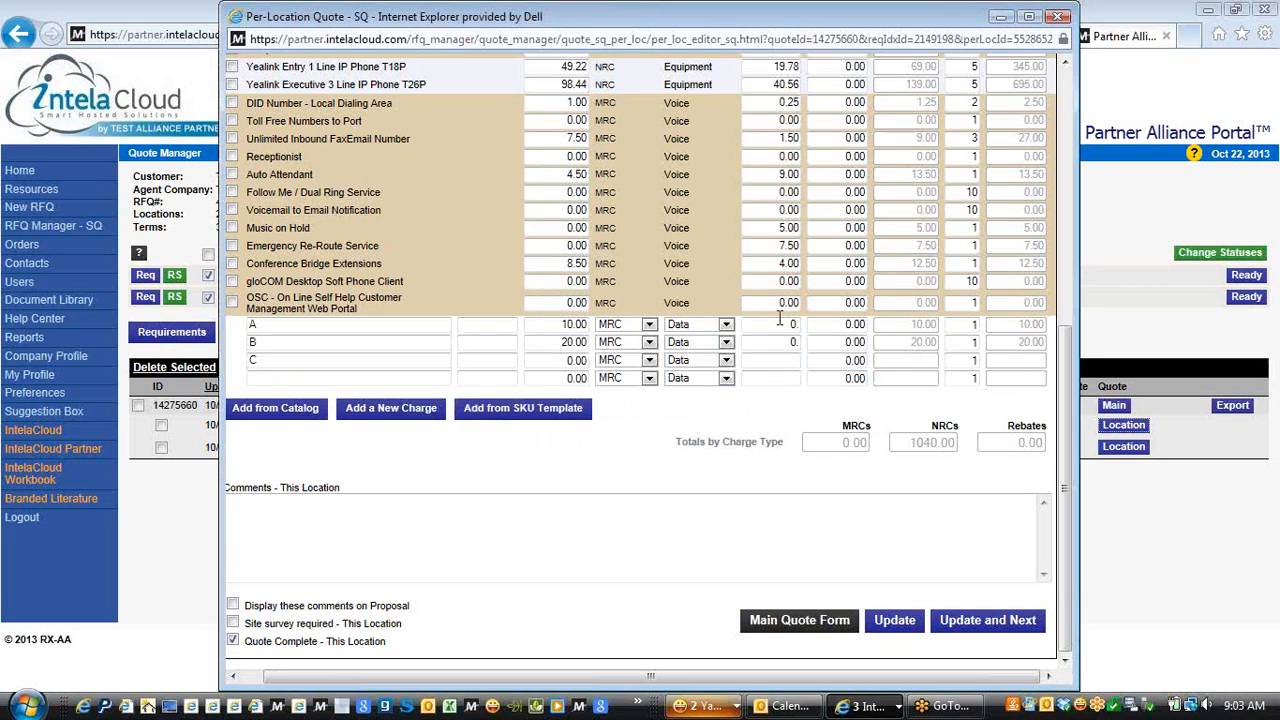
left_click_drag(1066, 427, 1066, 418)
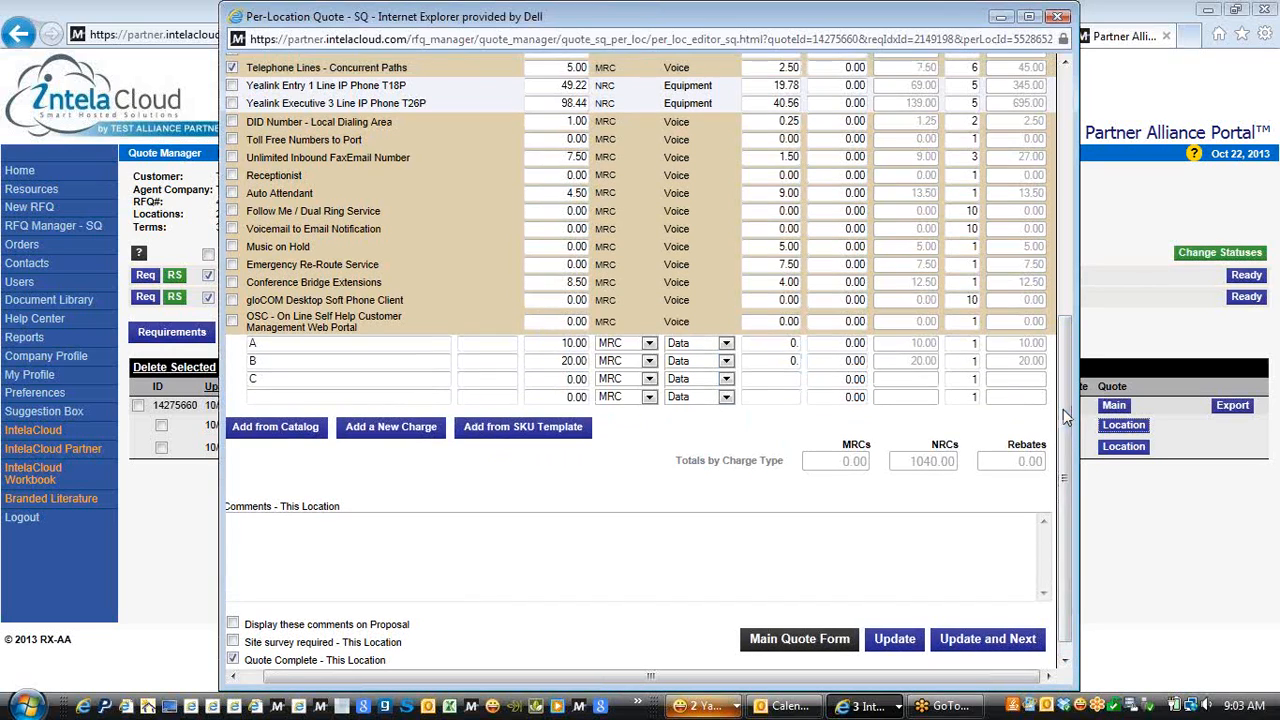
left_click_drag(397, 684, 328, 667)
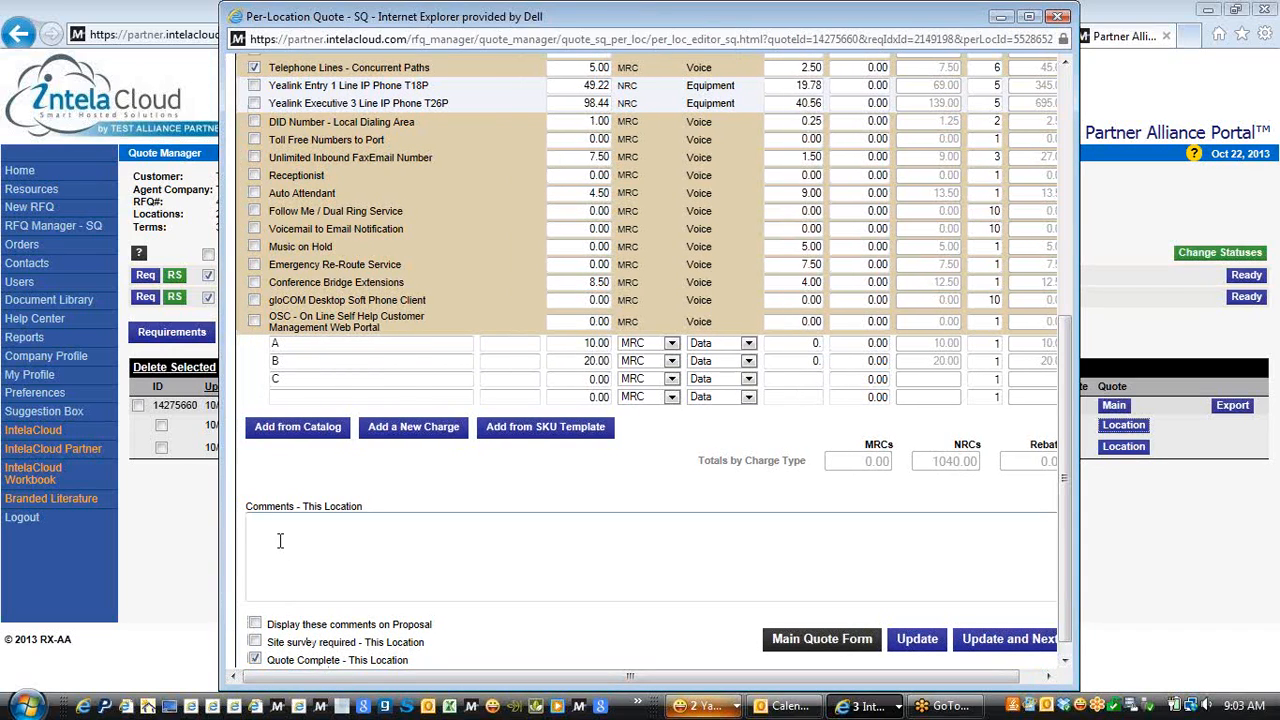
Add the comment 'This is Special Best Friend Pricing', show it on the proposal, and save
type("This is Special Best Friend P")
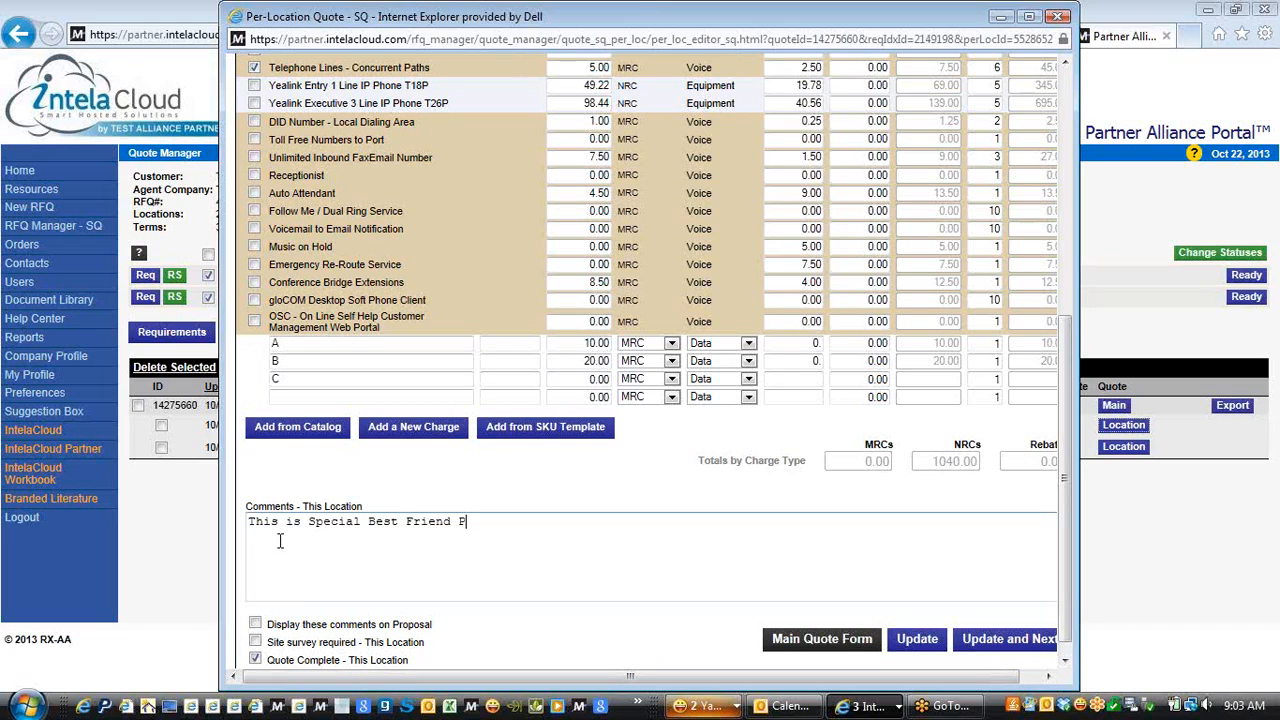
type("ricing")
left_click(256, 624)
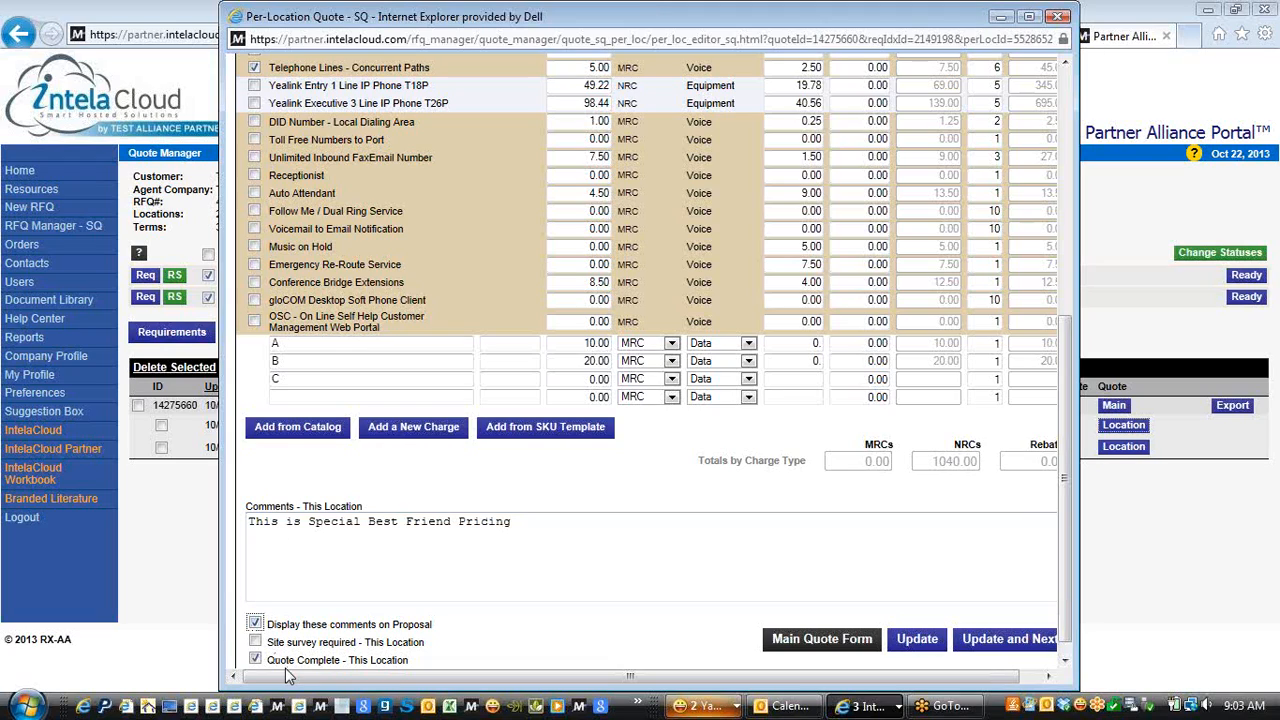
left_click(915, 640)
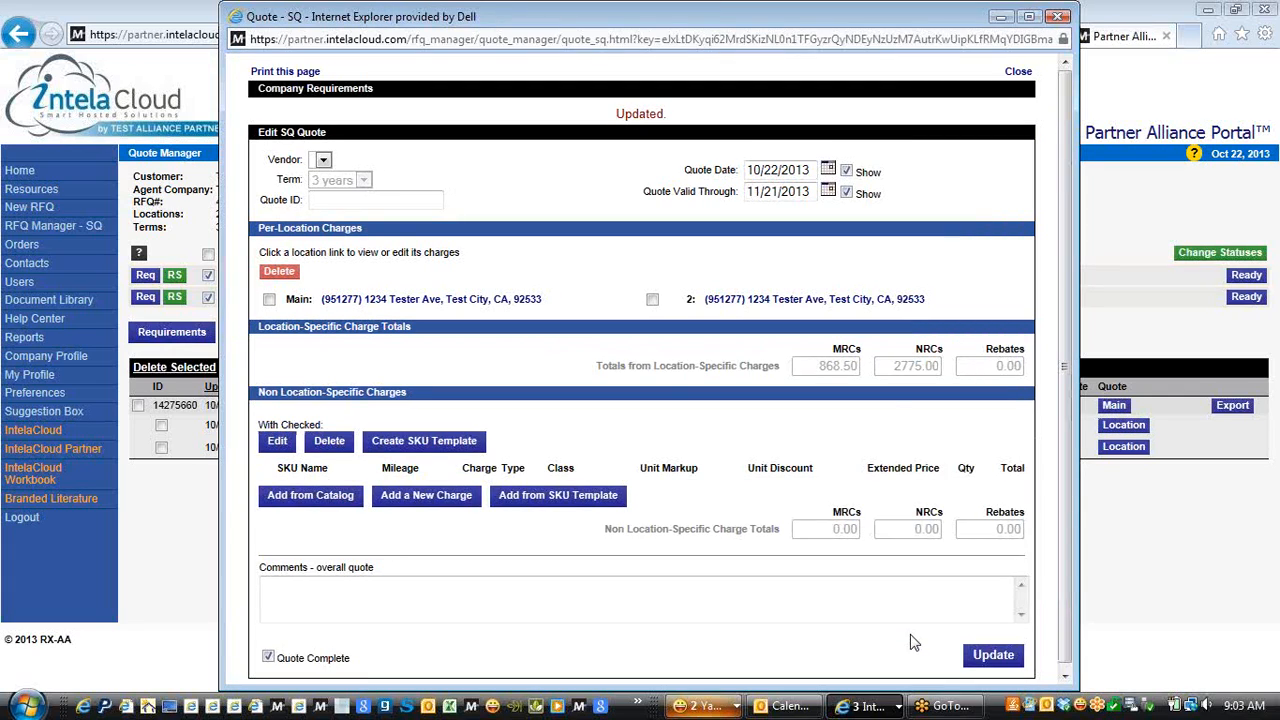
left_click(1061, 16)
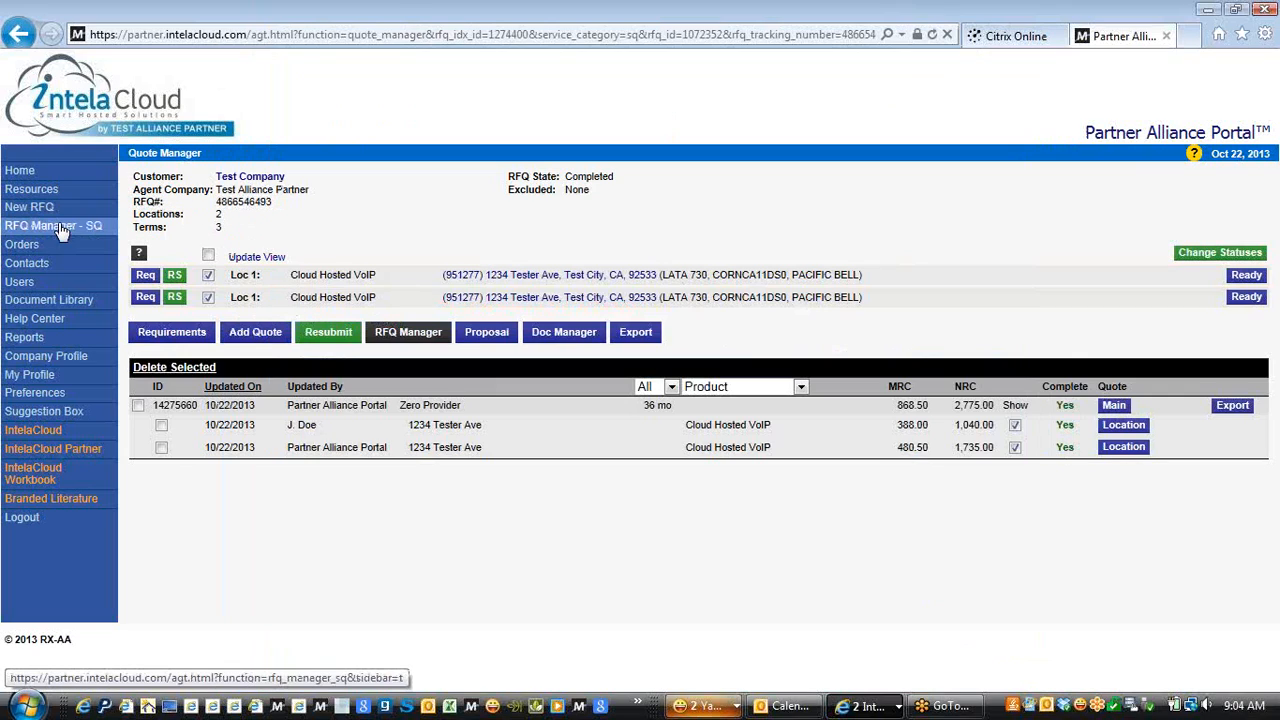
left_click(483, 336)
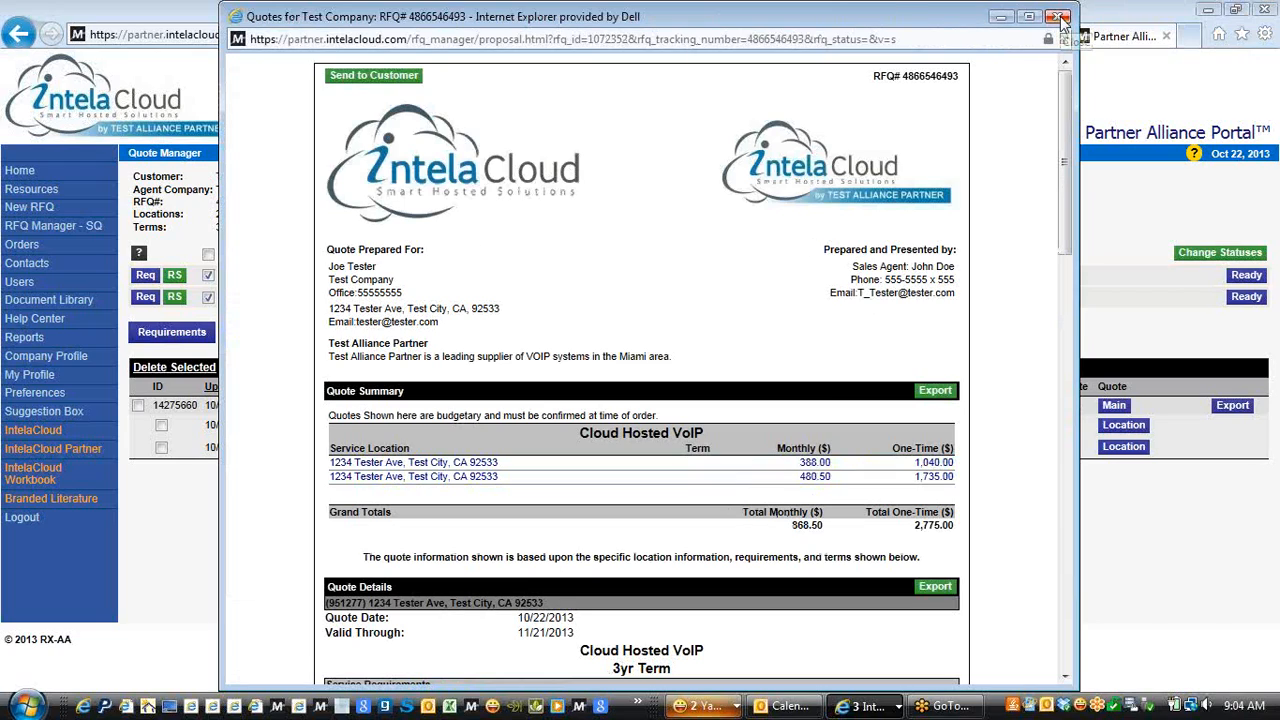
left_click_drag(1064, 109, 1065, 382)
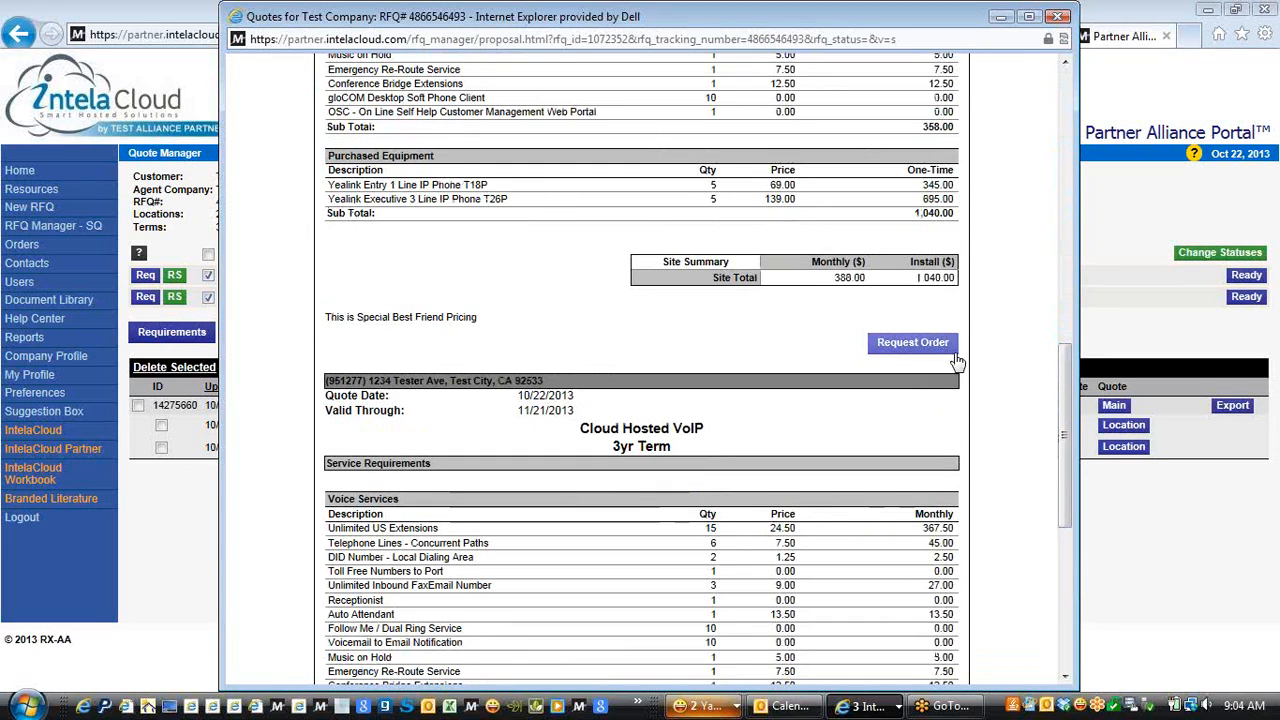
left_click(900, 350)
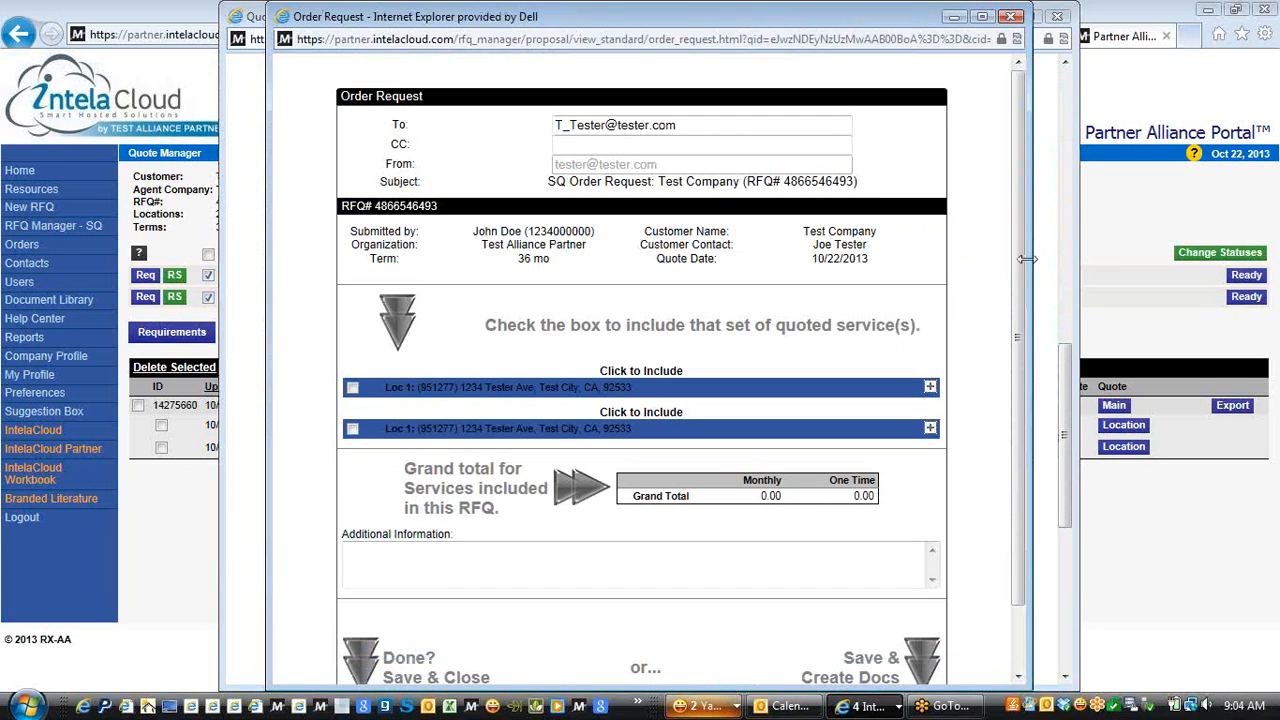
Include the first Tester Ave location in the order, totaling 388.00 monthly and 1040.00 one-time
scroll(736, 336, "down", 2)
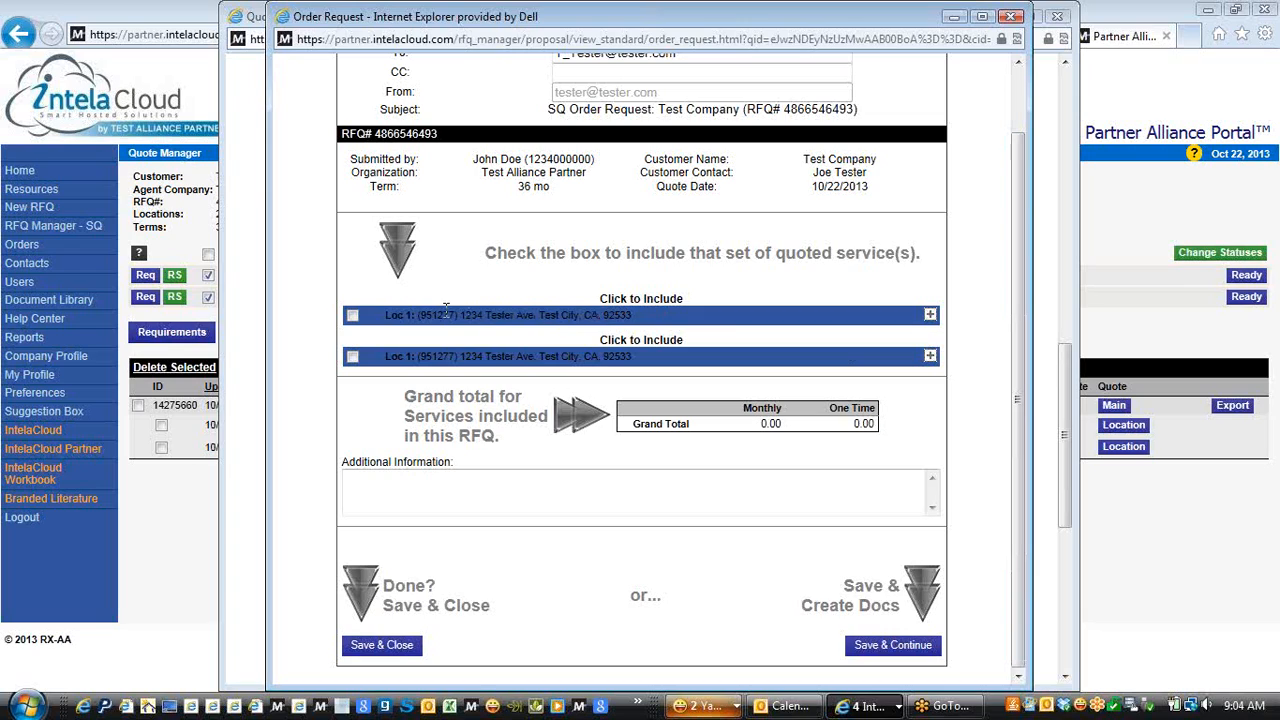
left_click(352, 316)
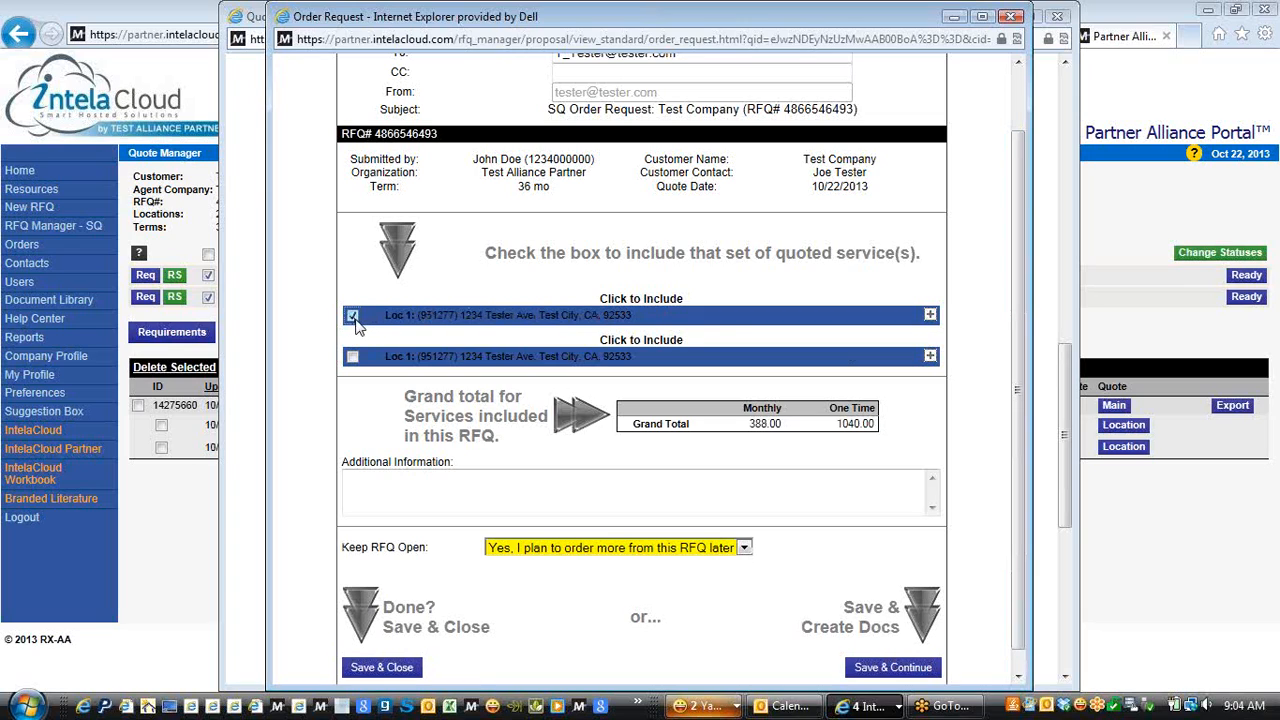
left_click(930, 315)
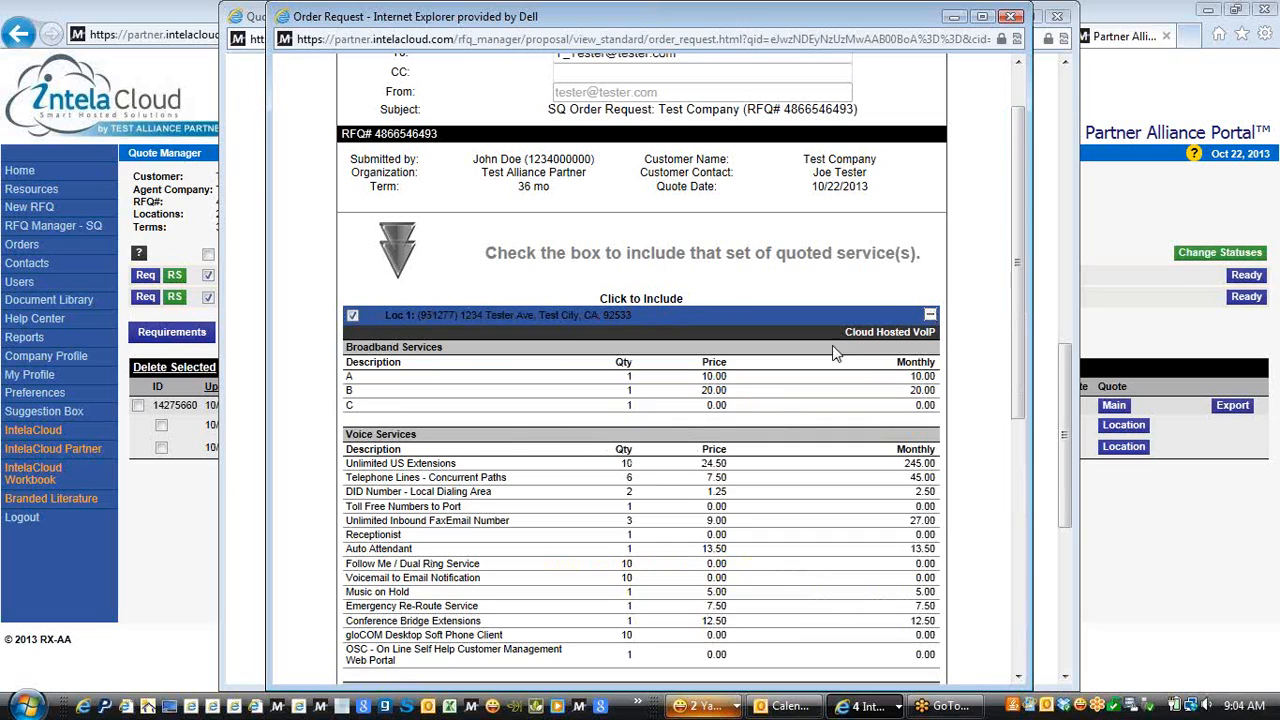
left_click(929, 316)
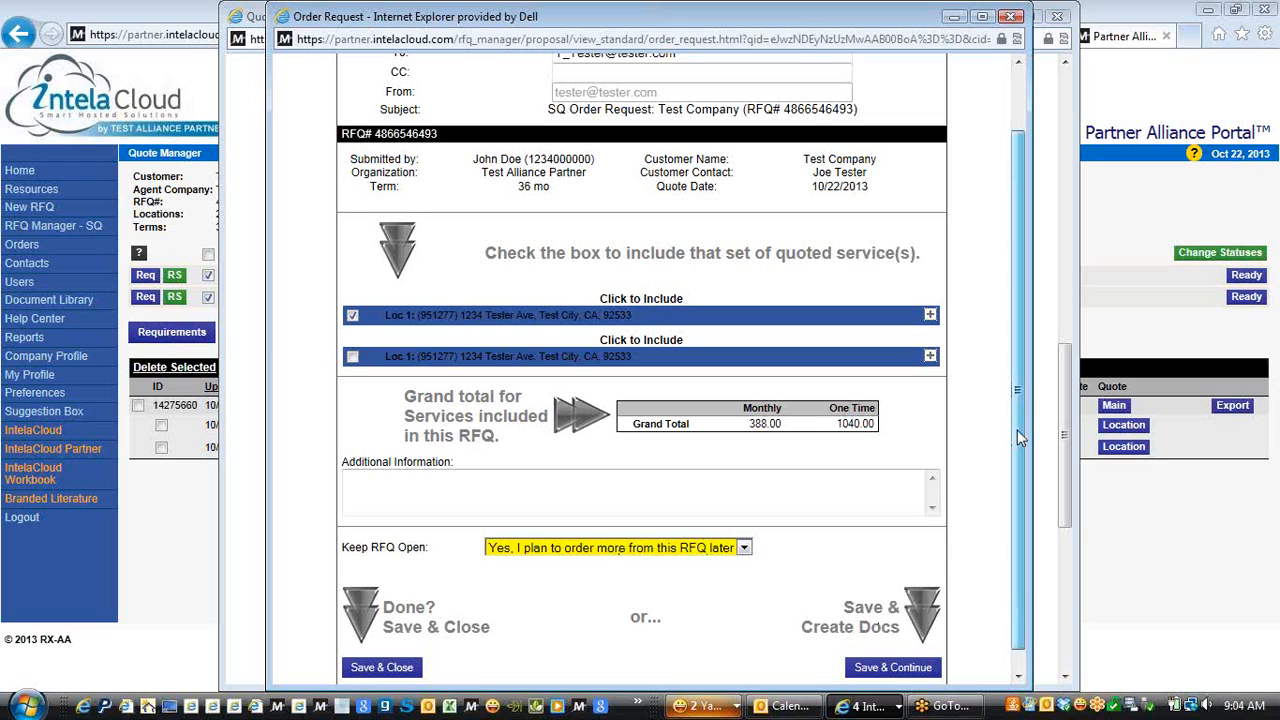
scroll(1017, 429, "down", 1)
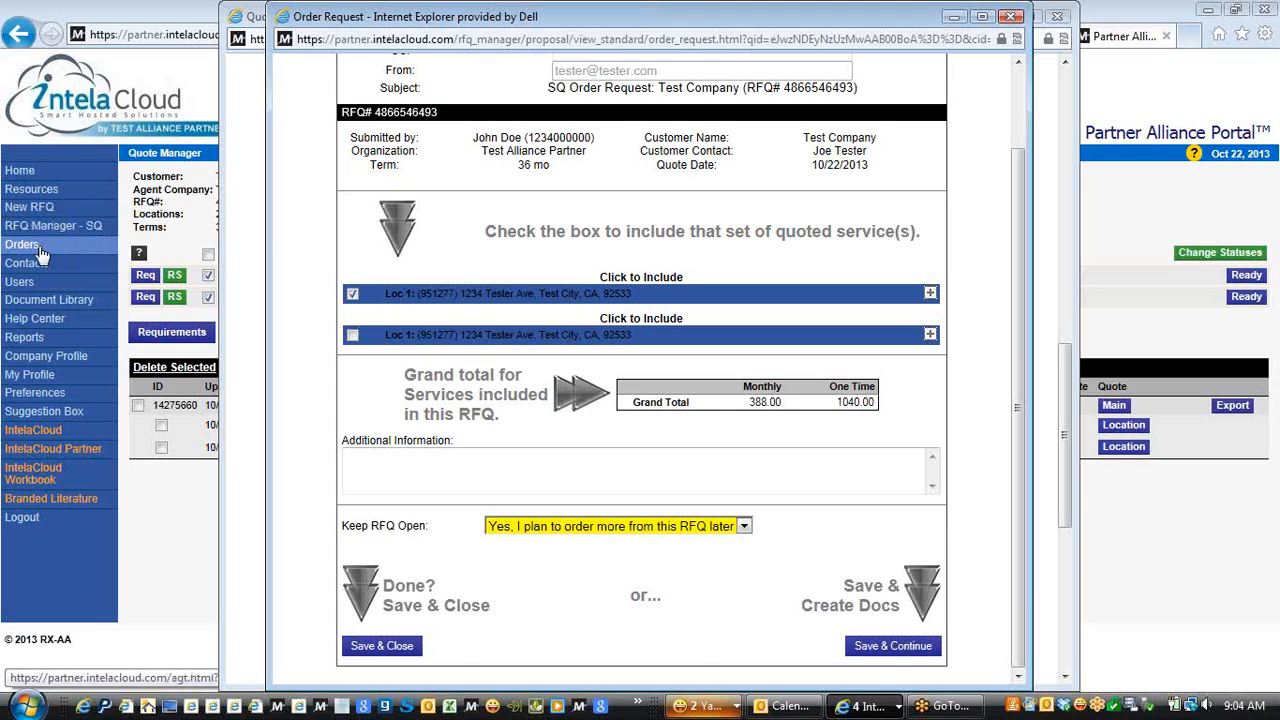
Save the order request and create the 3-Year Customer Service Agreement document
left_click(872, 650)
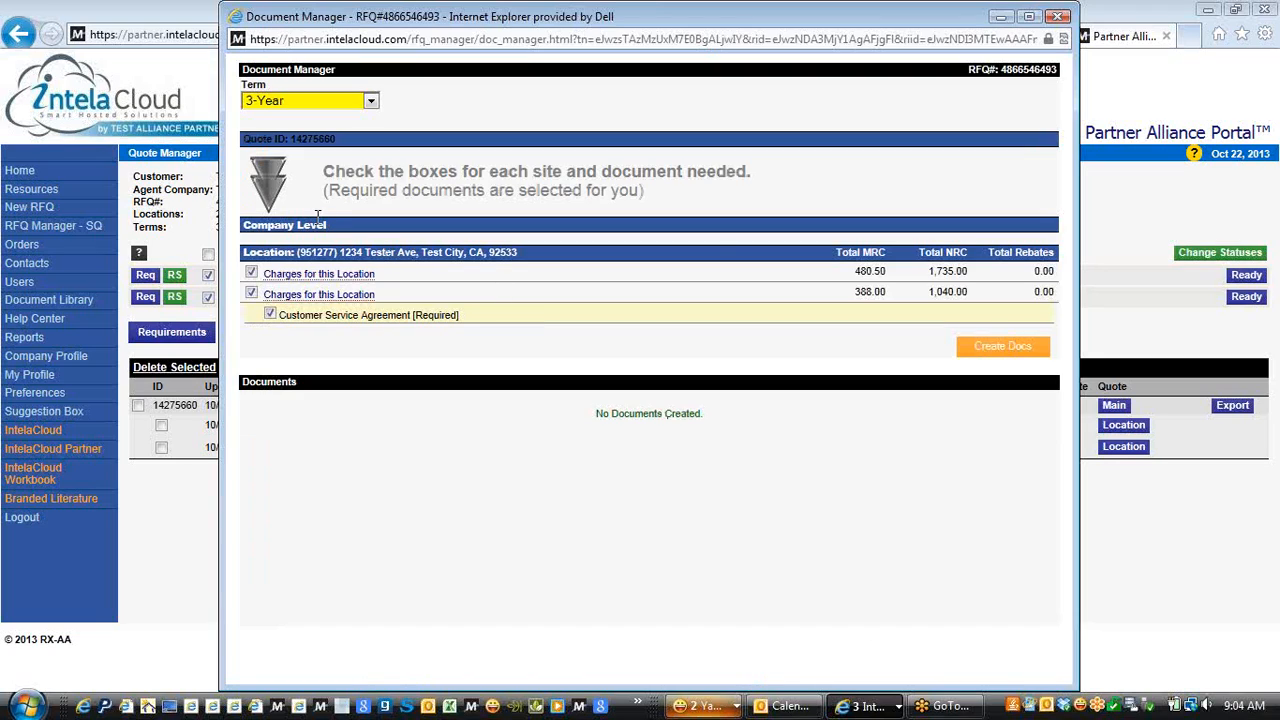
left_click(1010, 345)
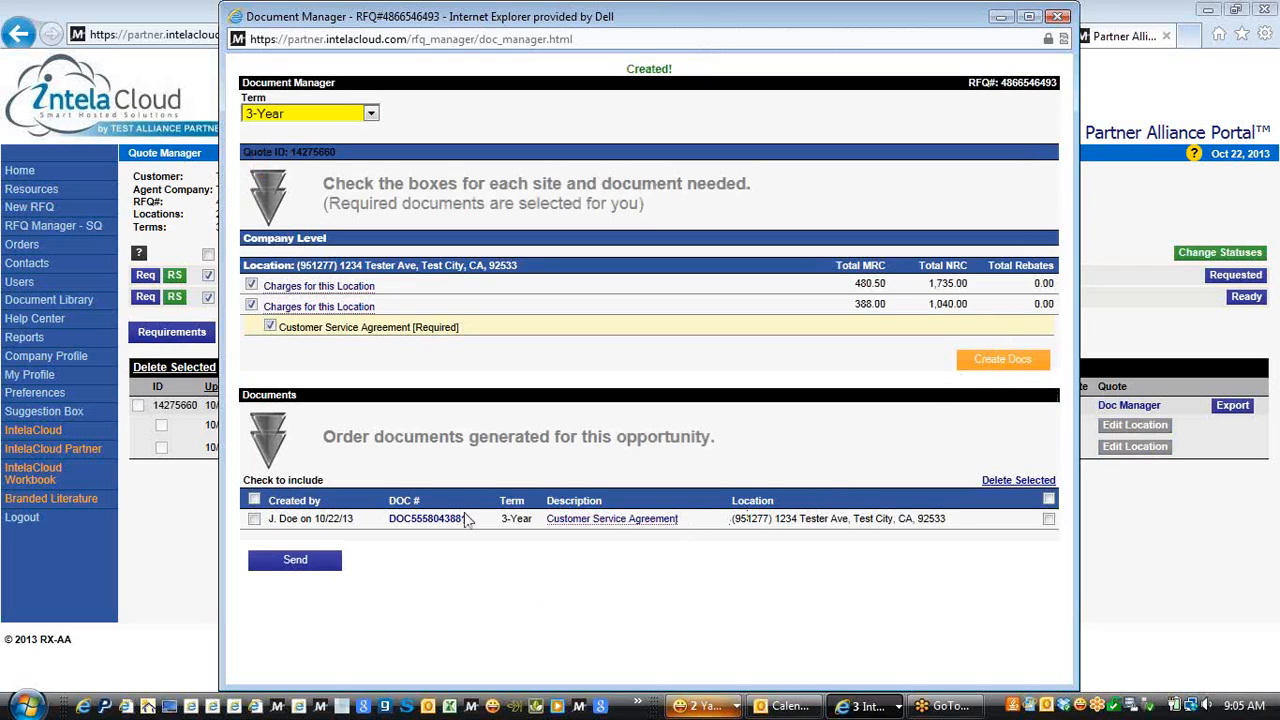
left_click(415, 528)
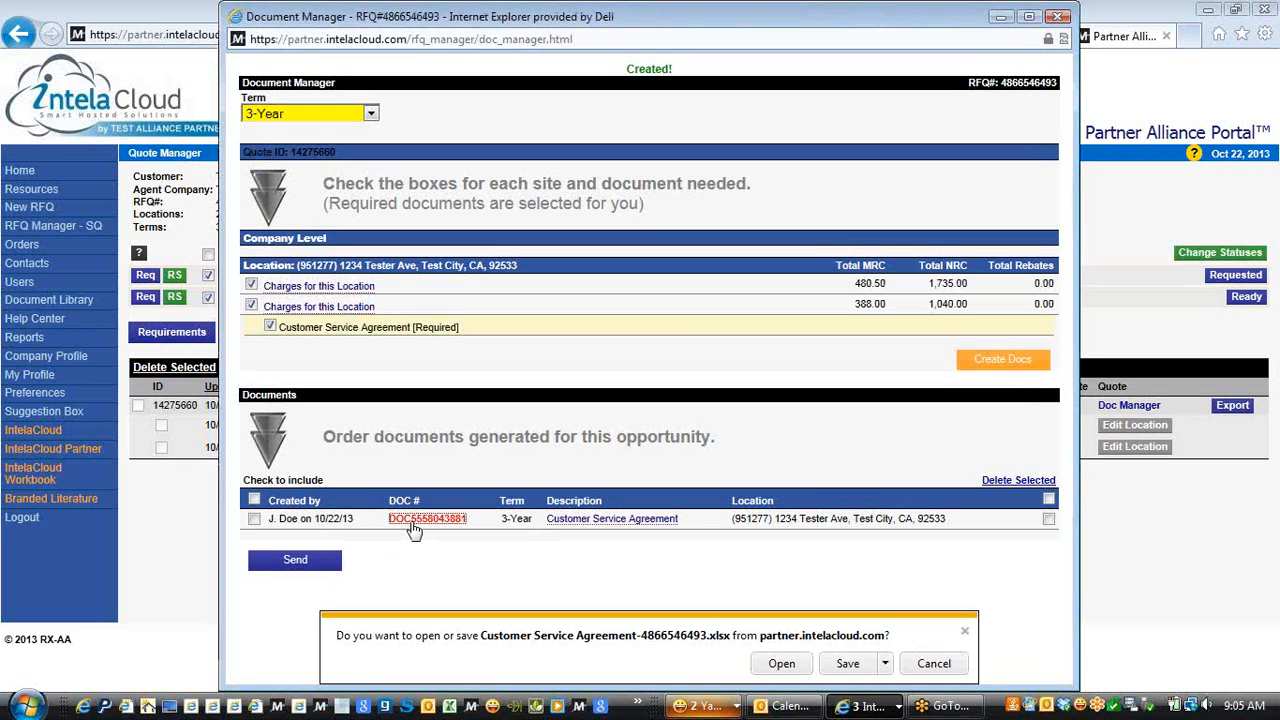
left_click(770, 665)
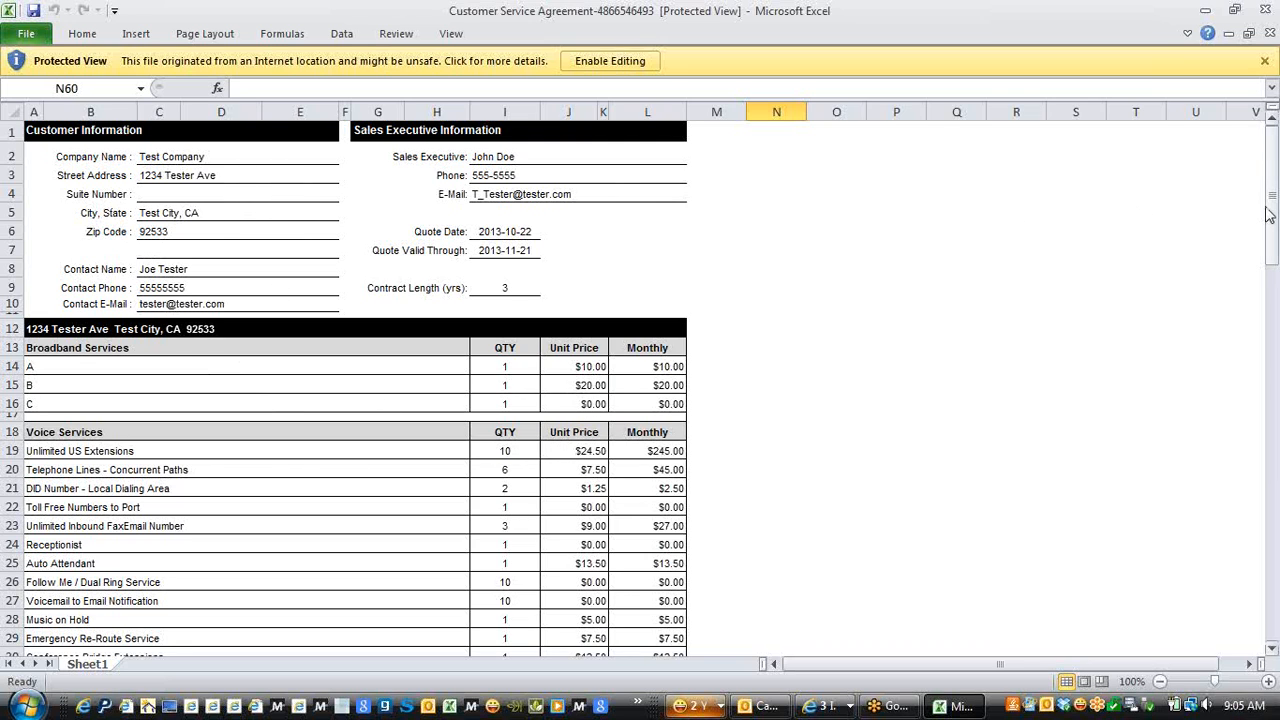
left_click_drag(1271, 210, 1274, 540)
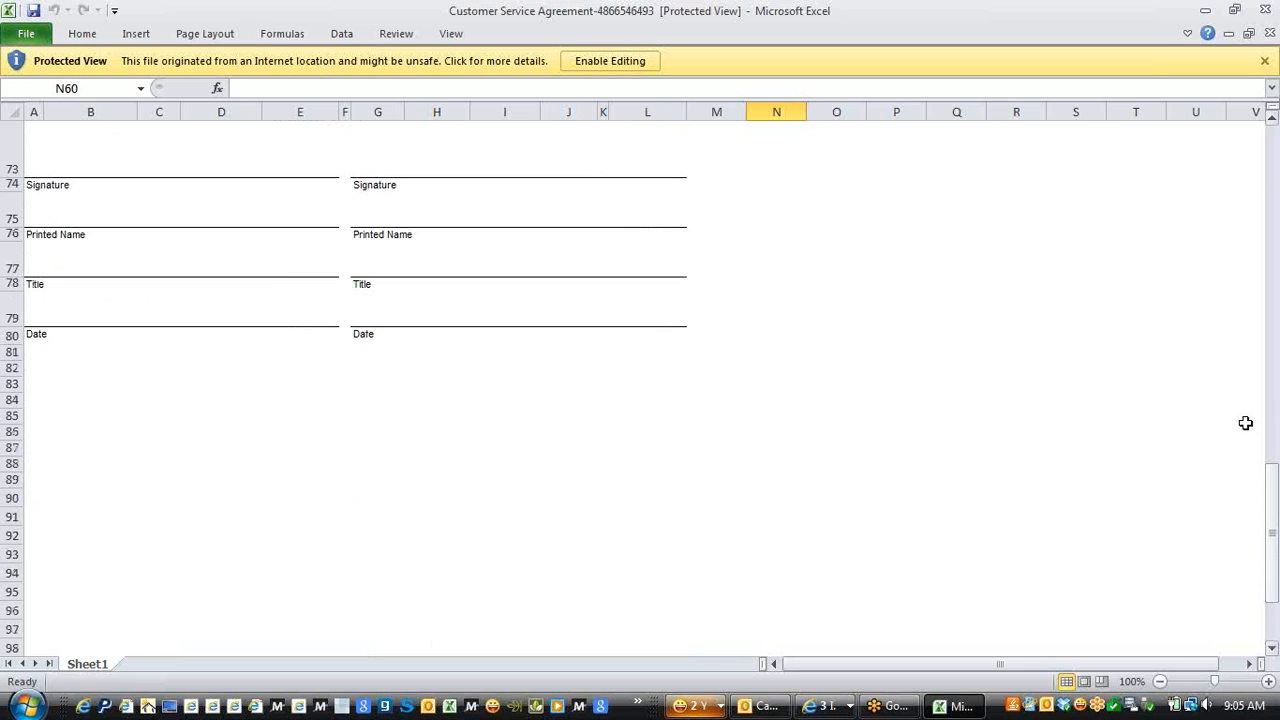
left_click(1270, 34)
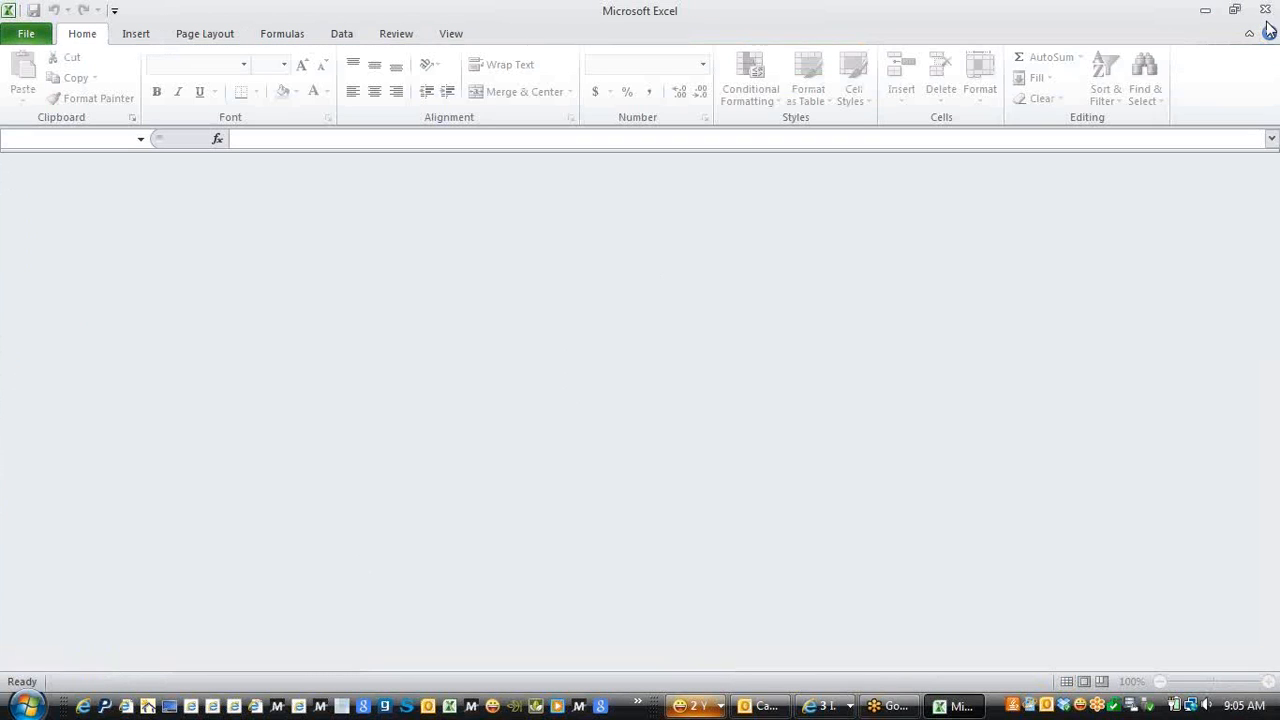
Quit Excel and close the Document Manager window
left_click(1265, 9)
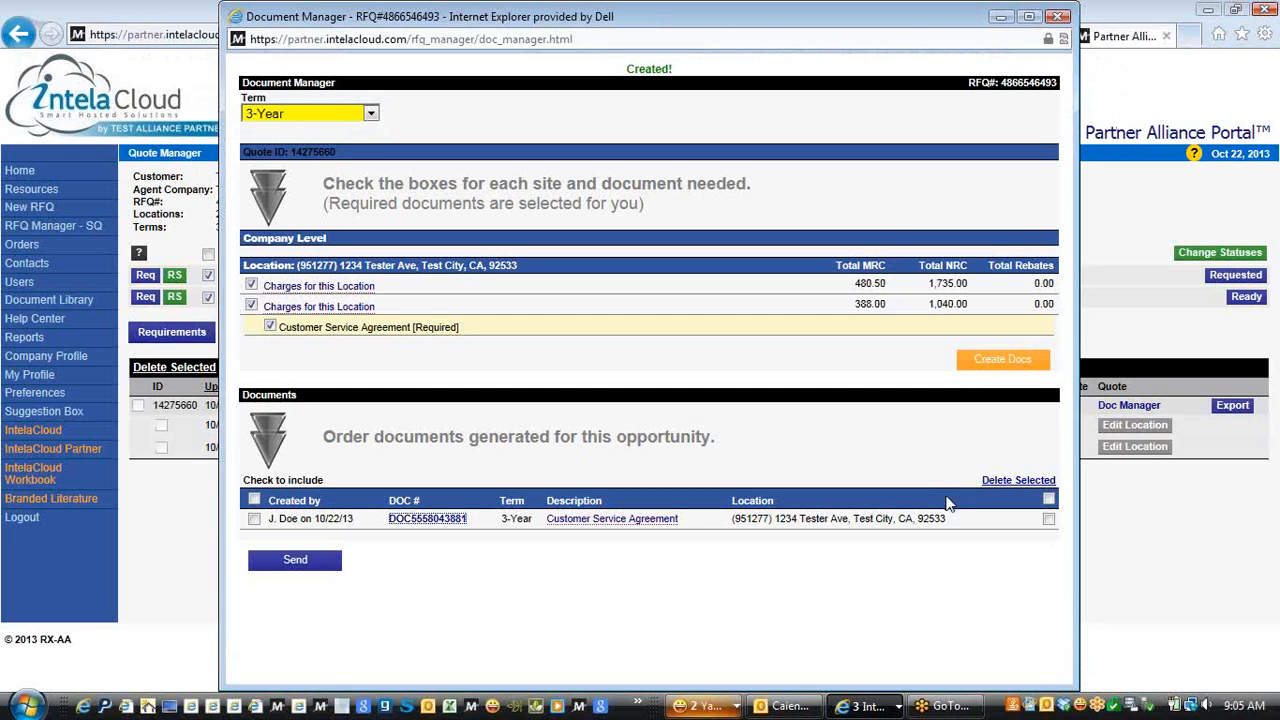
left_click(1060, 18)
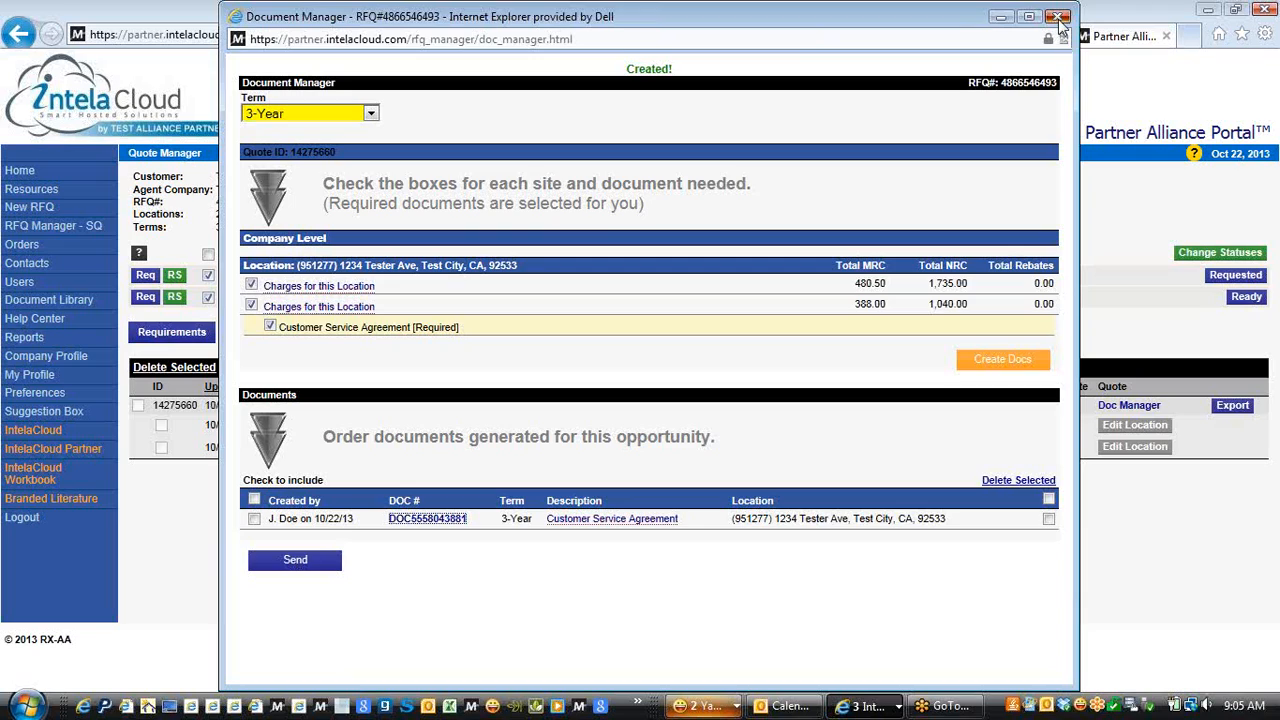
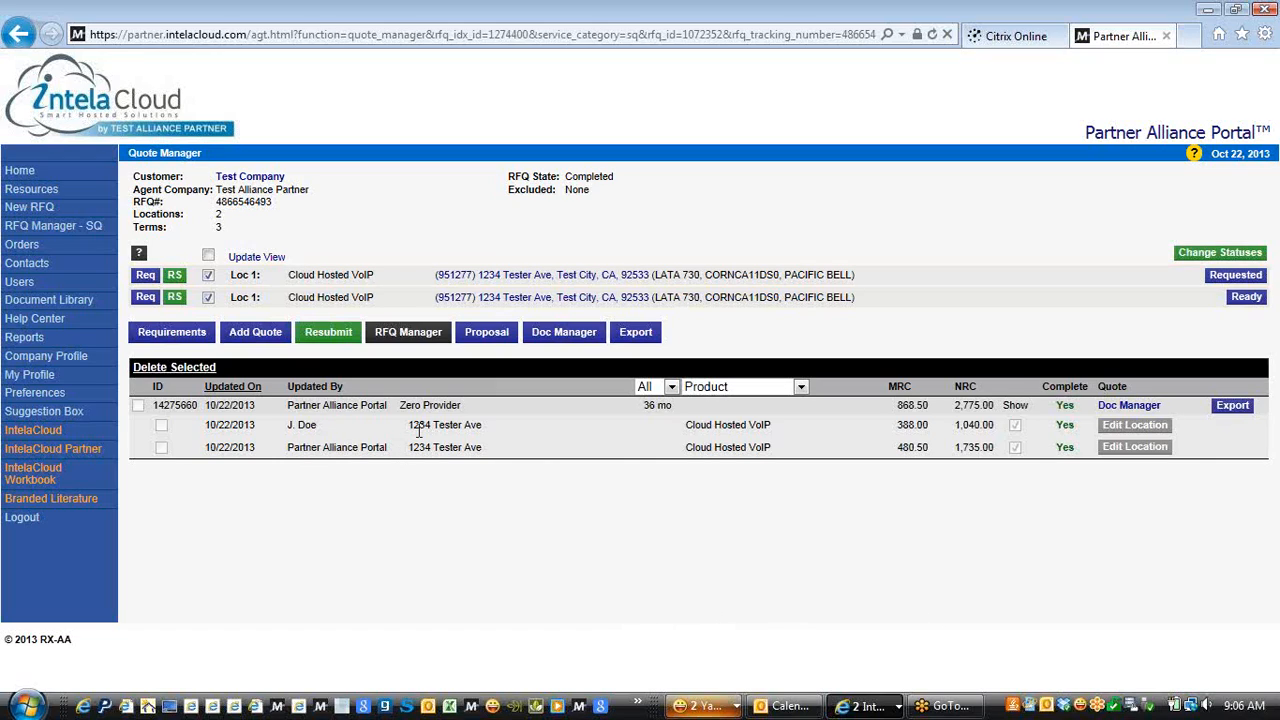
Open Order Manager to see the Test Company and ABC company orders, both New
left_click(21, 245)
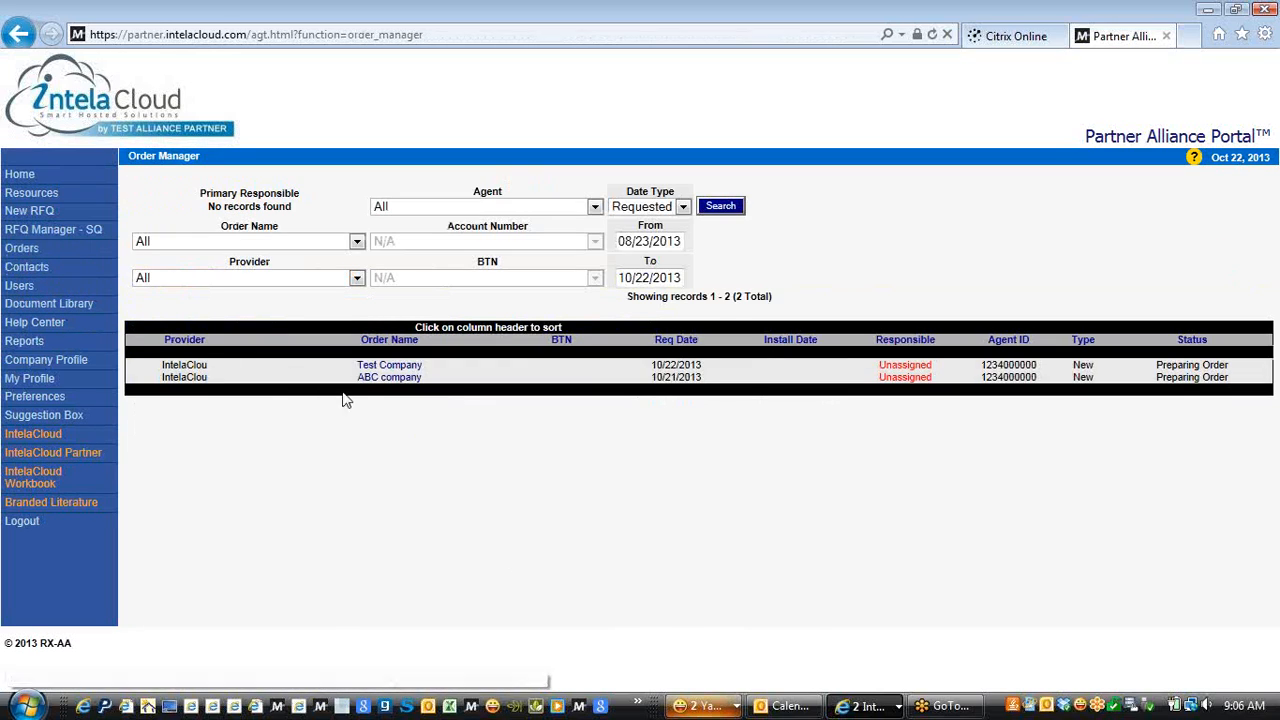
mouse_move(373, 368)
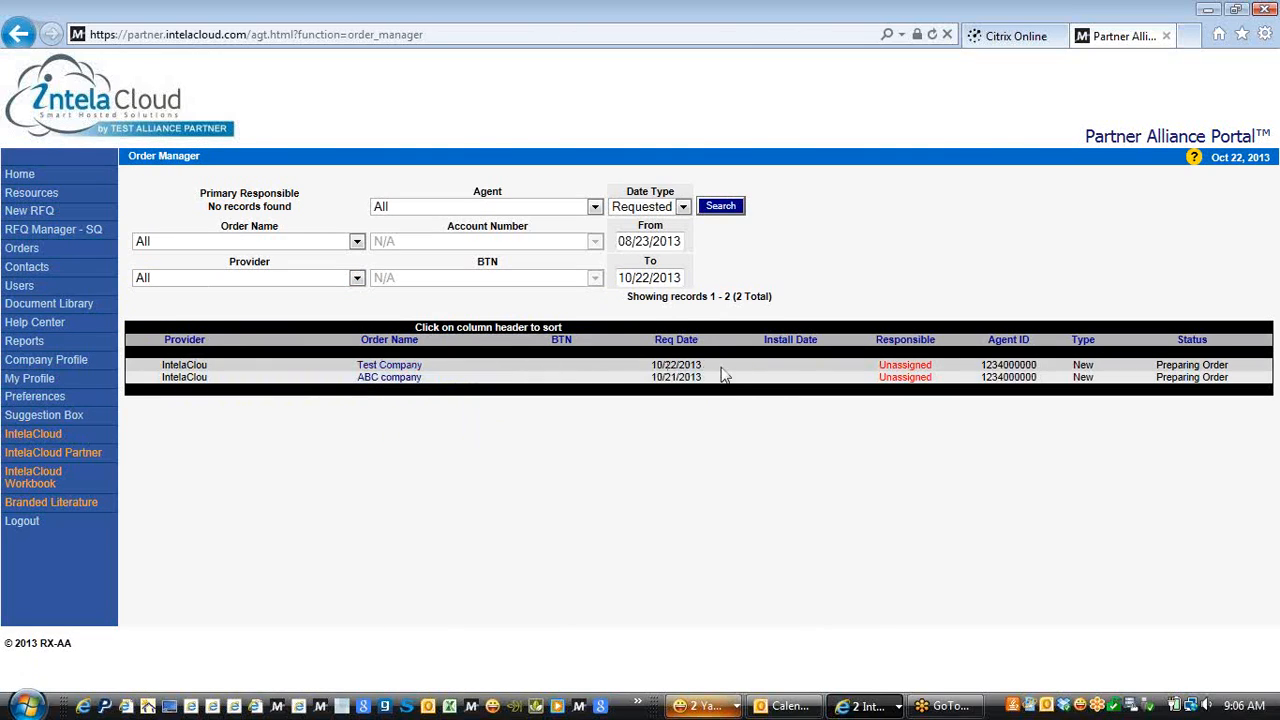
mouse_move(1018, 360)
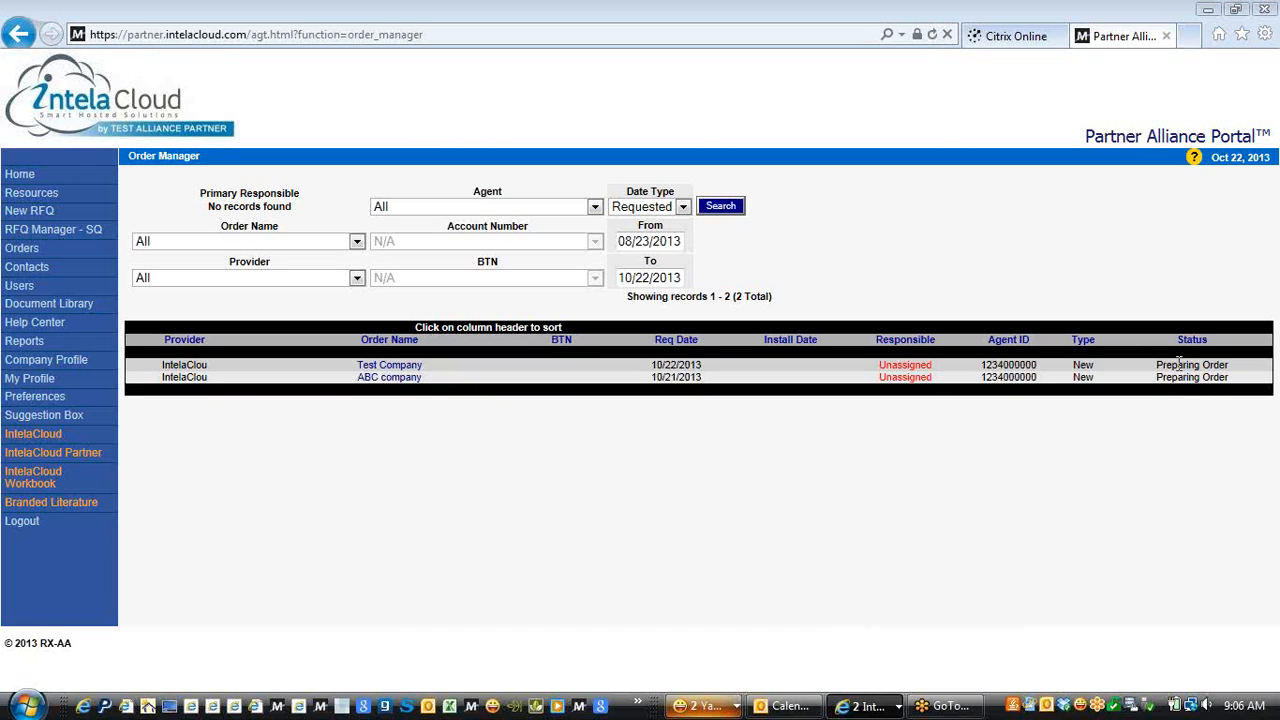
Open Test Company's quote 1800205 and review its Locations, Contacts and Files before returning to Main
left_click(385, 367)
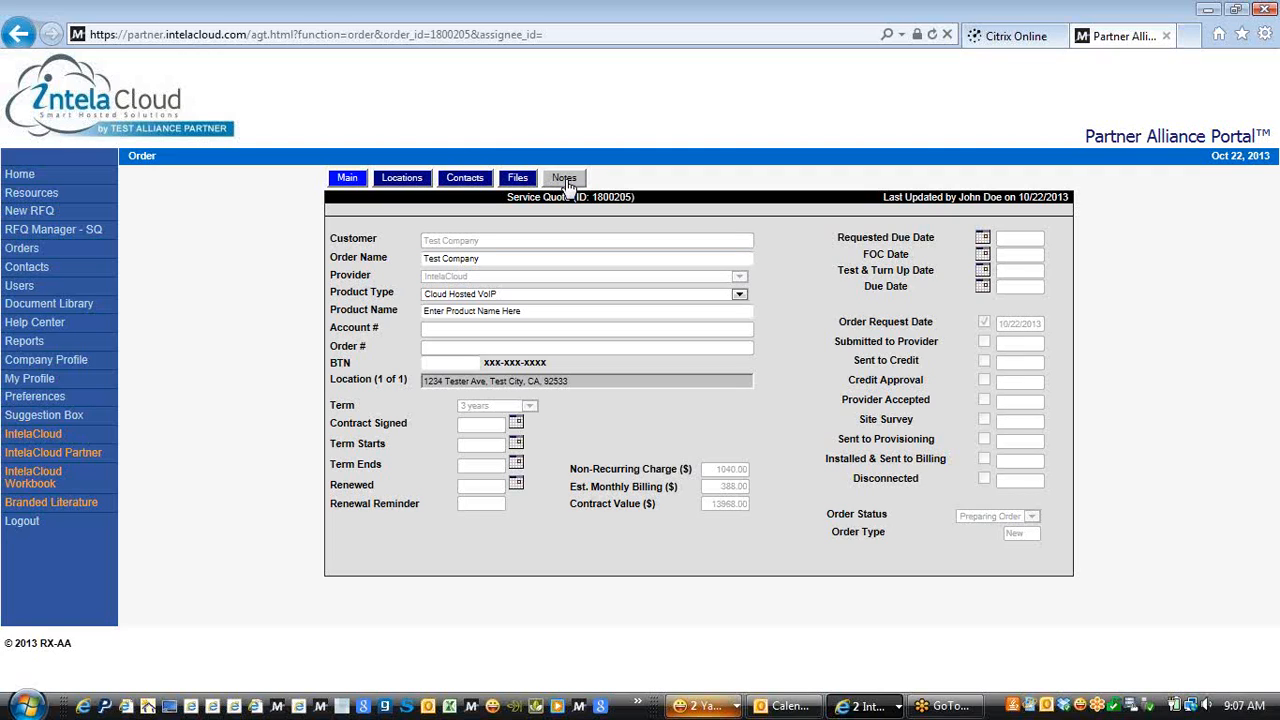
left_click(406, 180)
left_click(466, 180)
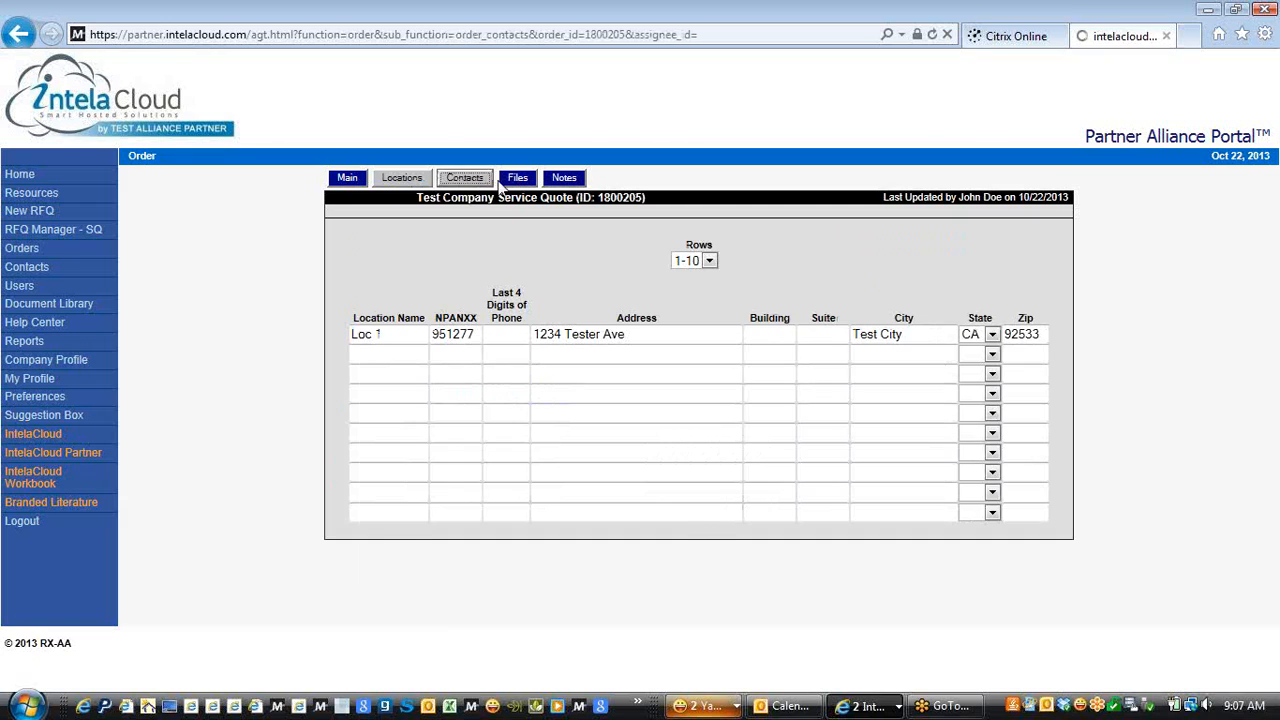
left_click(515, 185)
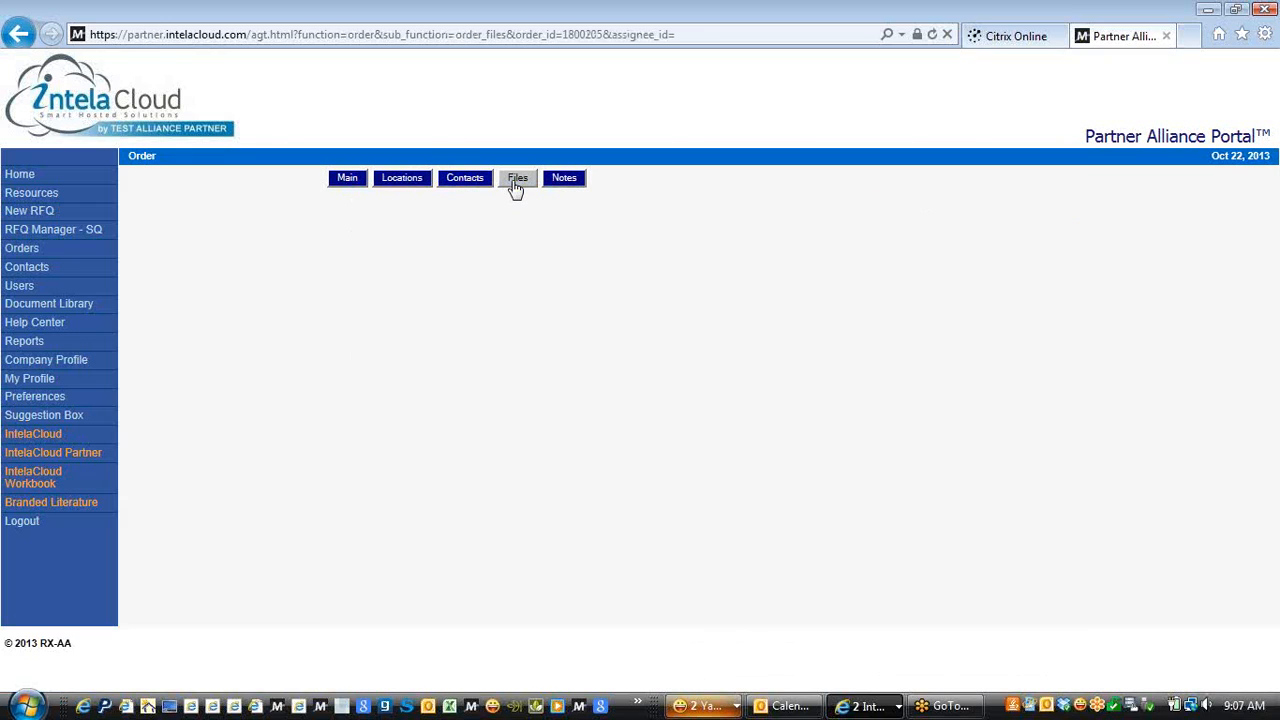
left_click(344, 181)
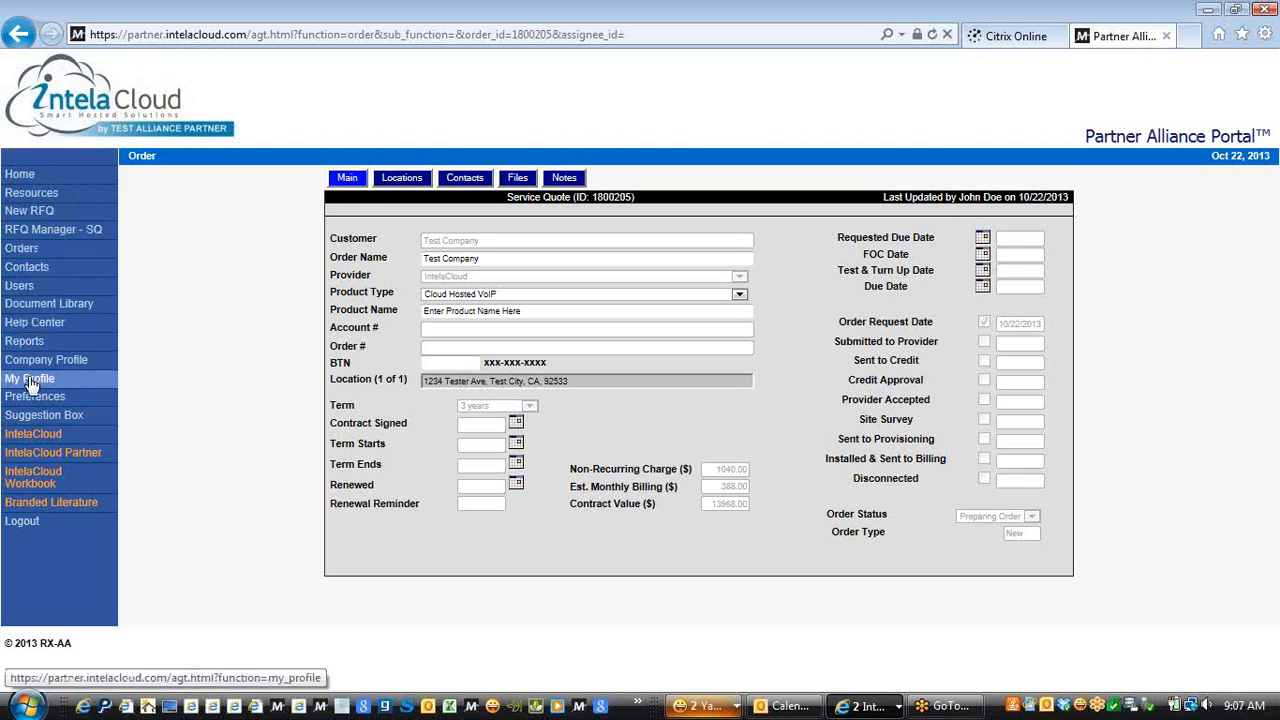
Start a new RFQ for existing customer Test Company and continue through locations to the quote terms
left_click(44, 217)
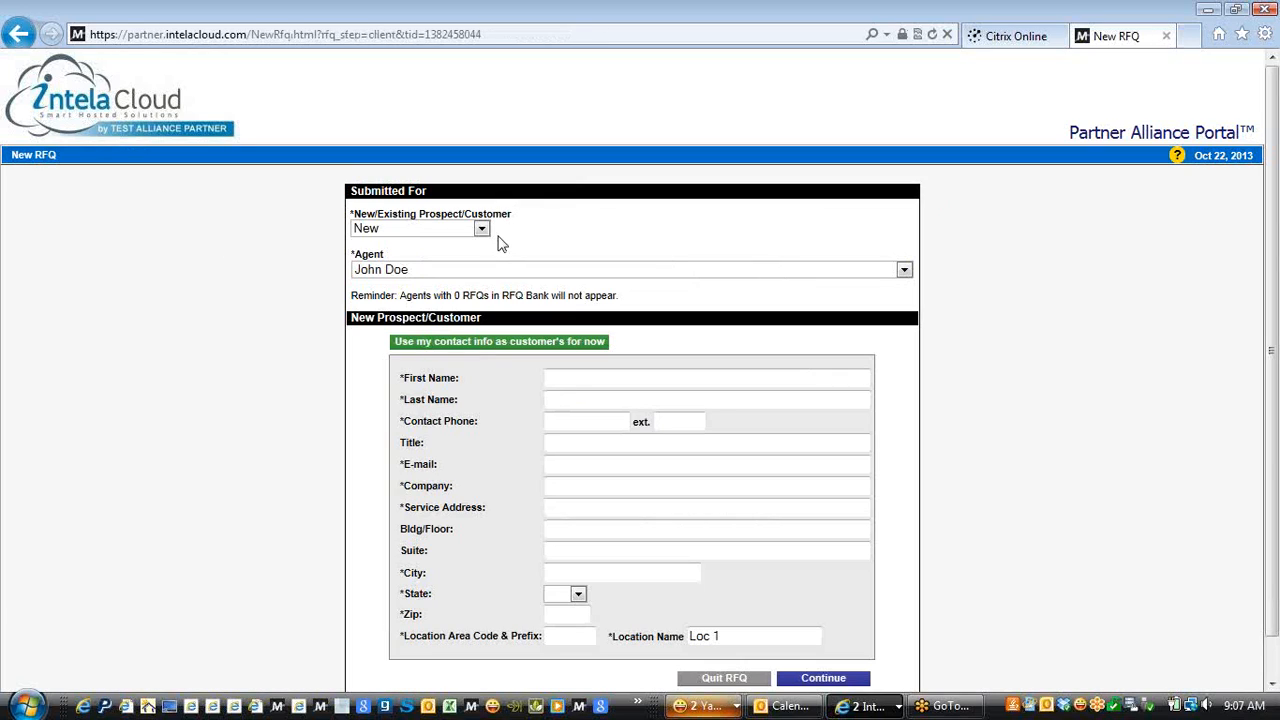
left_click(481, 229)
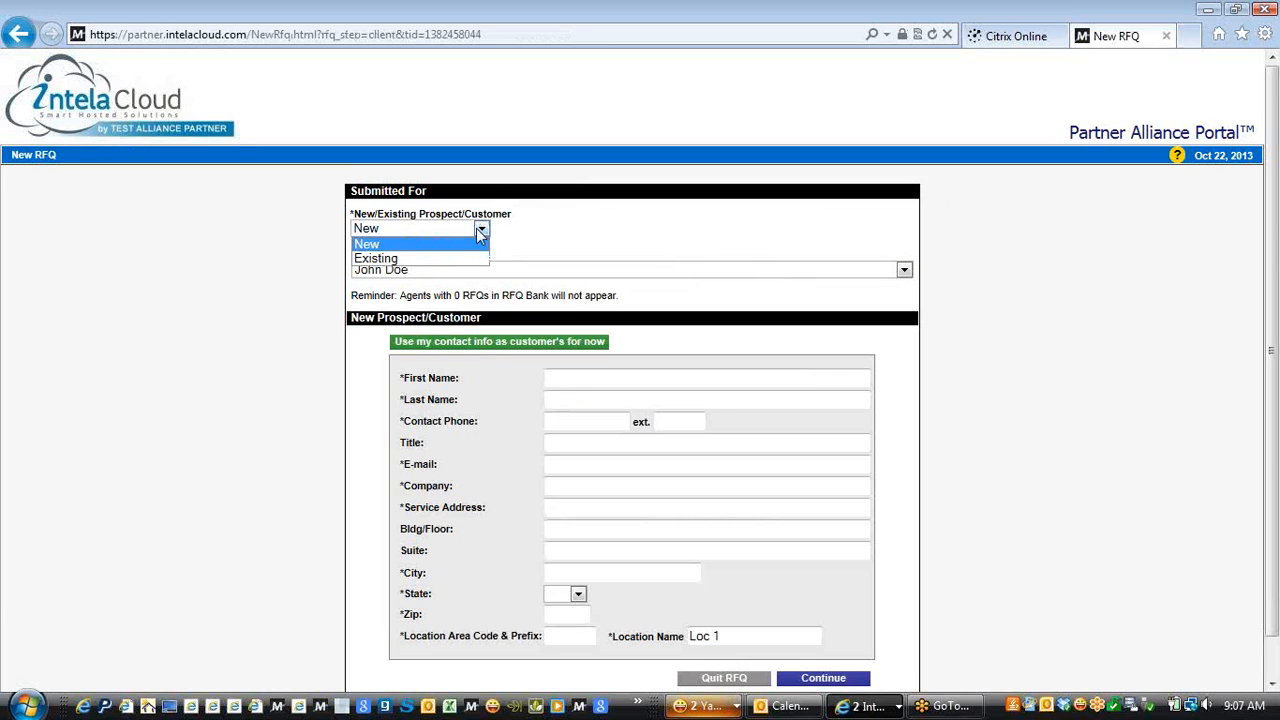
left_click(376, 260)
left_click(381, 272)
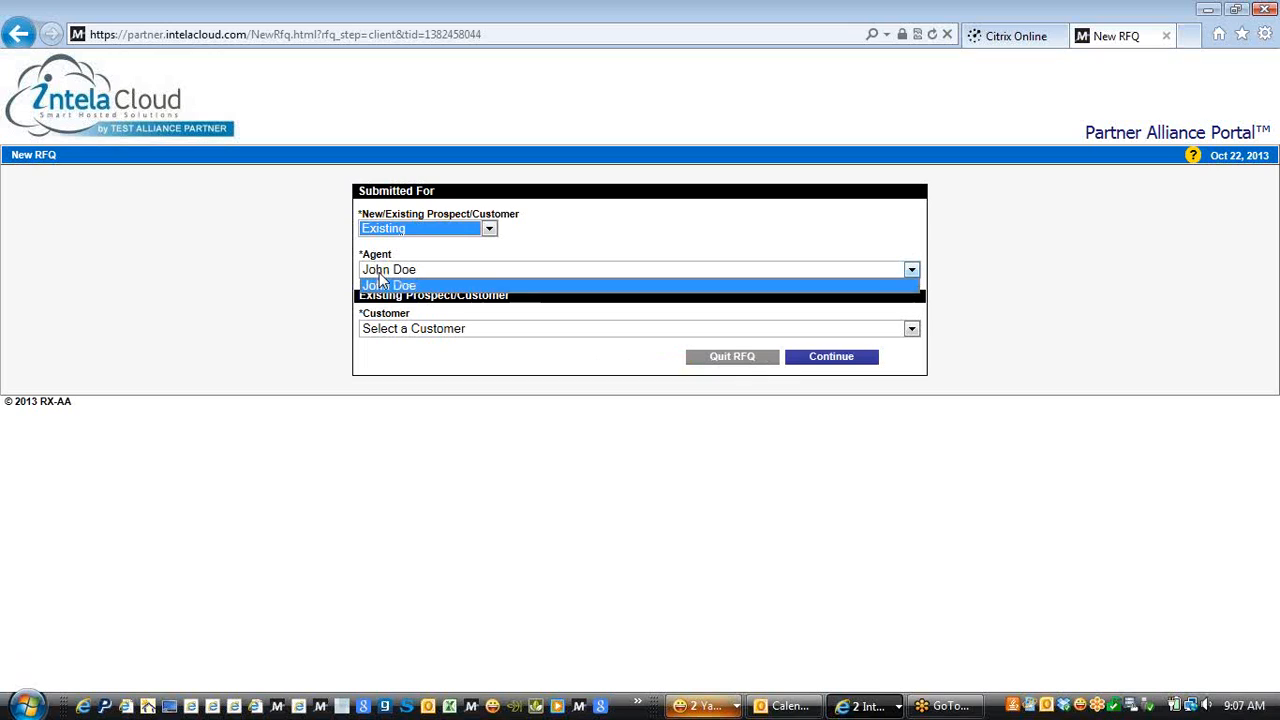
left_click(405, 330)
left_click(412, 374)
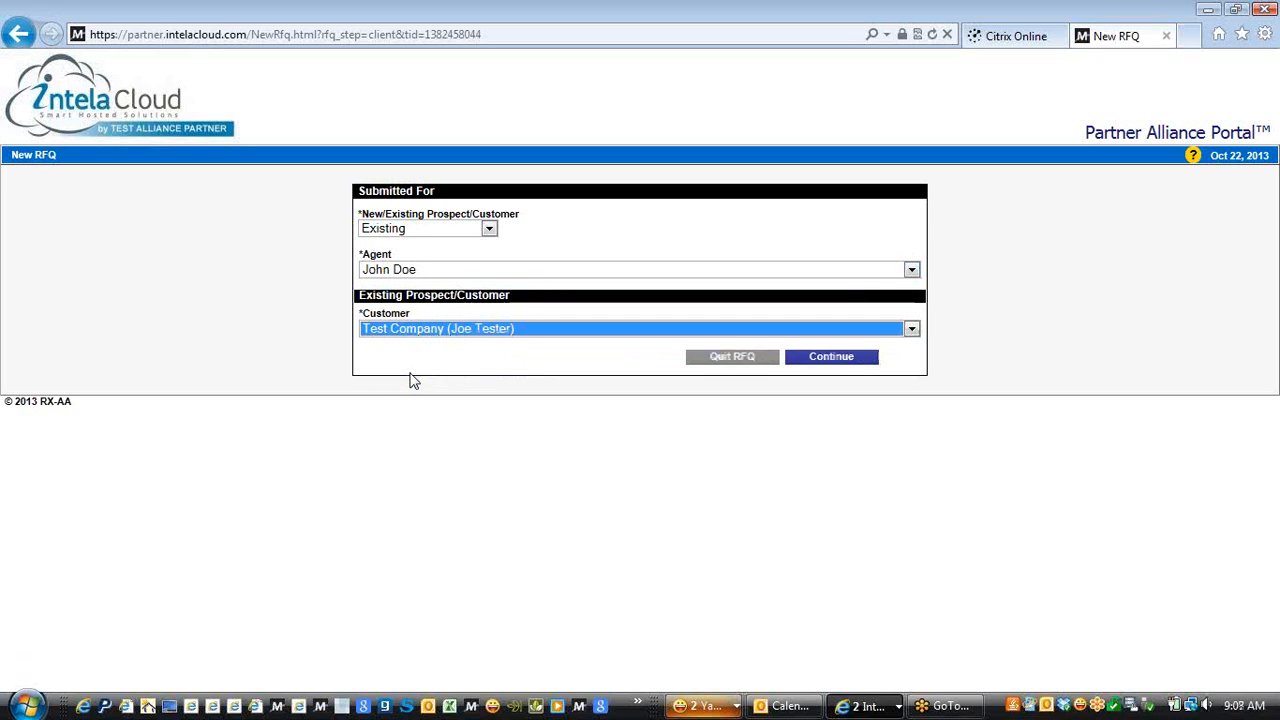
left_click(830, 360)
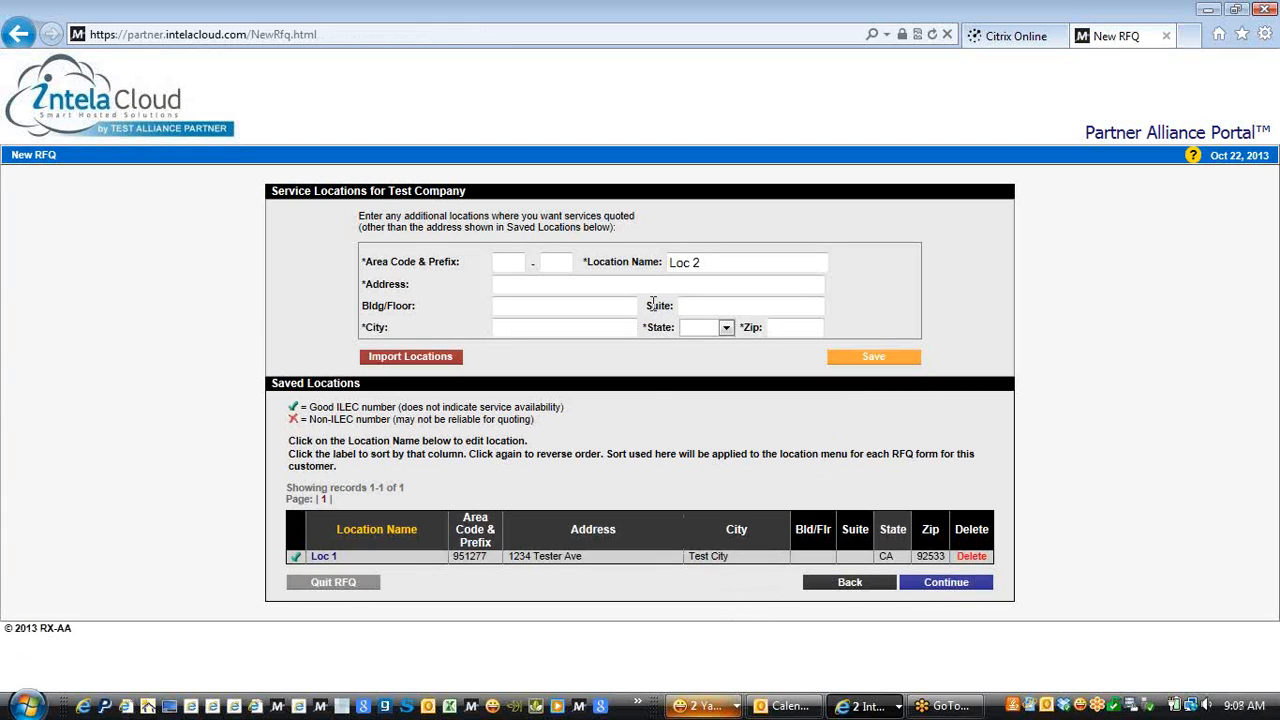
left_click(946, 583)
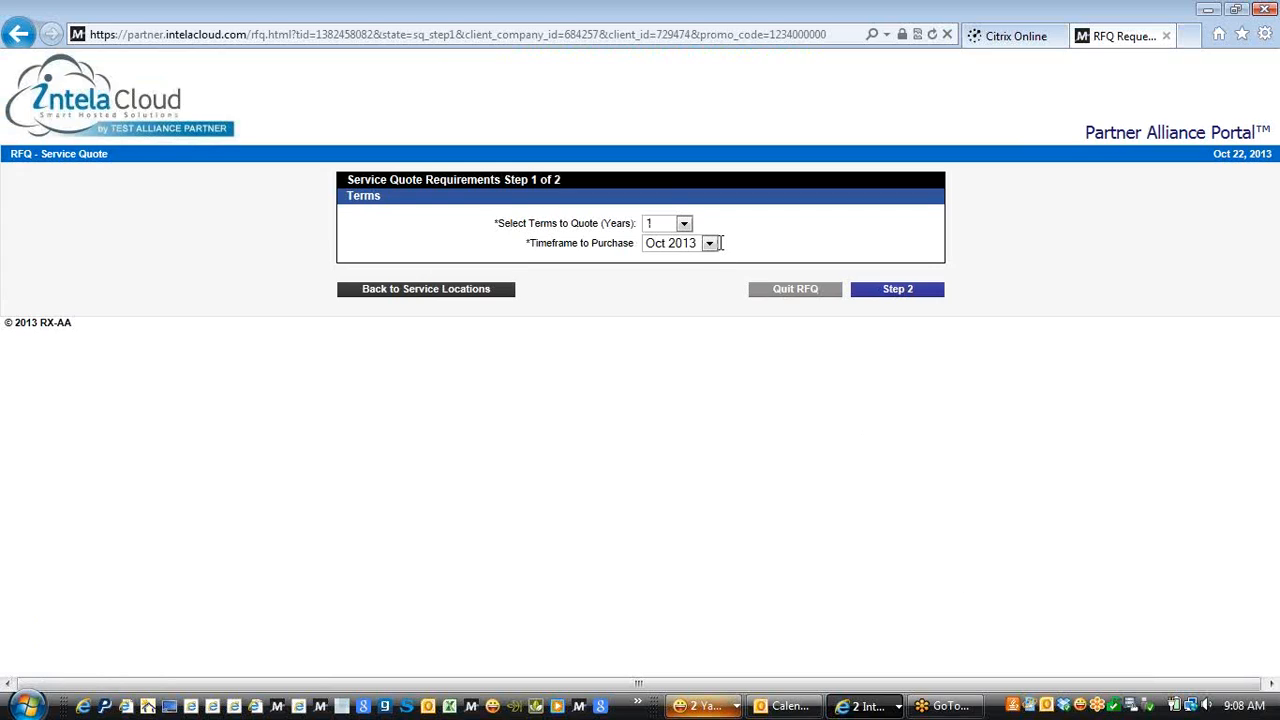
Set the quote term to 3 years and pick SIP Trunks as Loc 1's service type
left_click(684, 224)
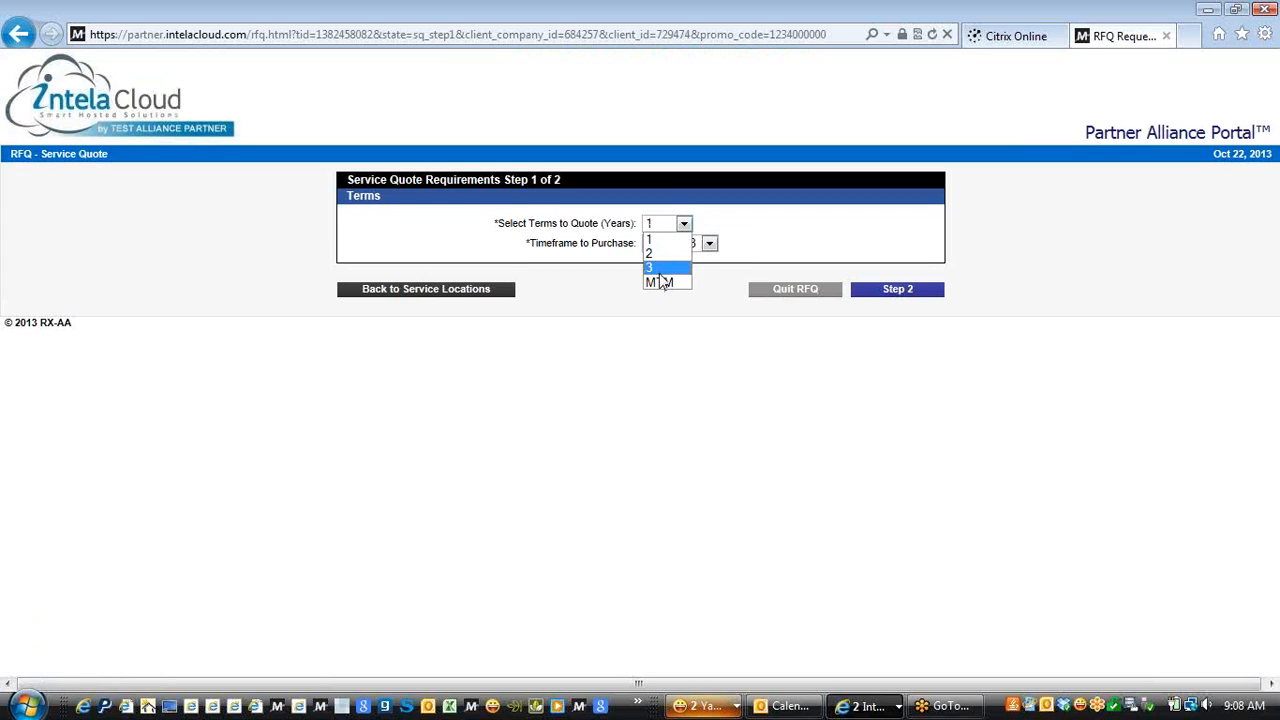
left_click(660, 268)
left_click(892, 290)
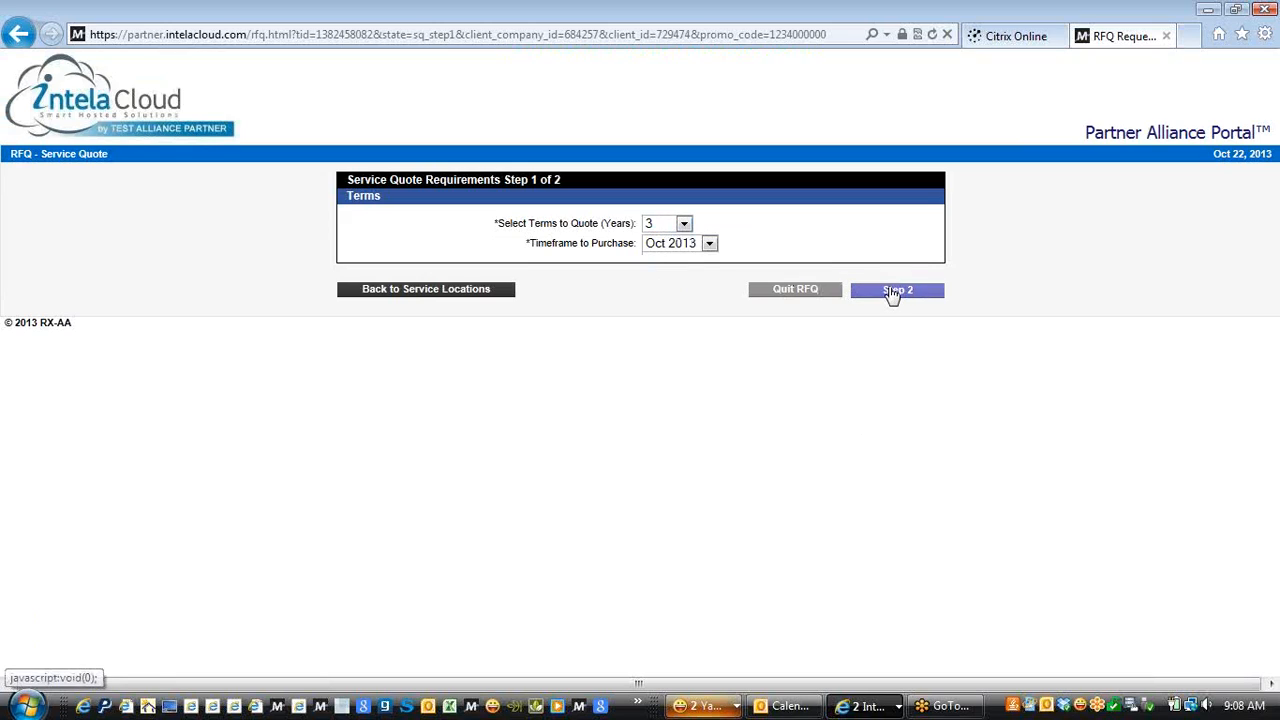
left_click(711, 209)
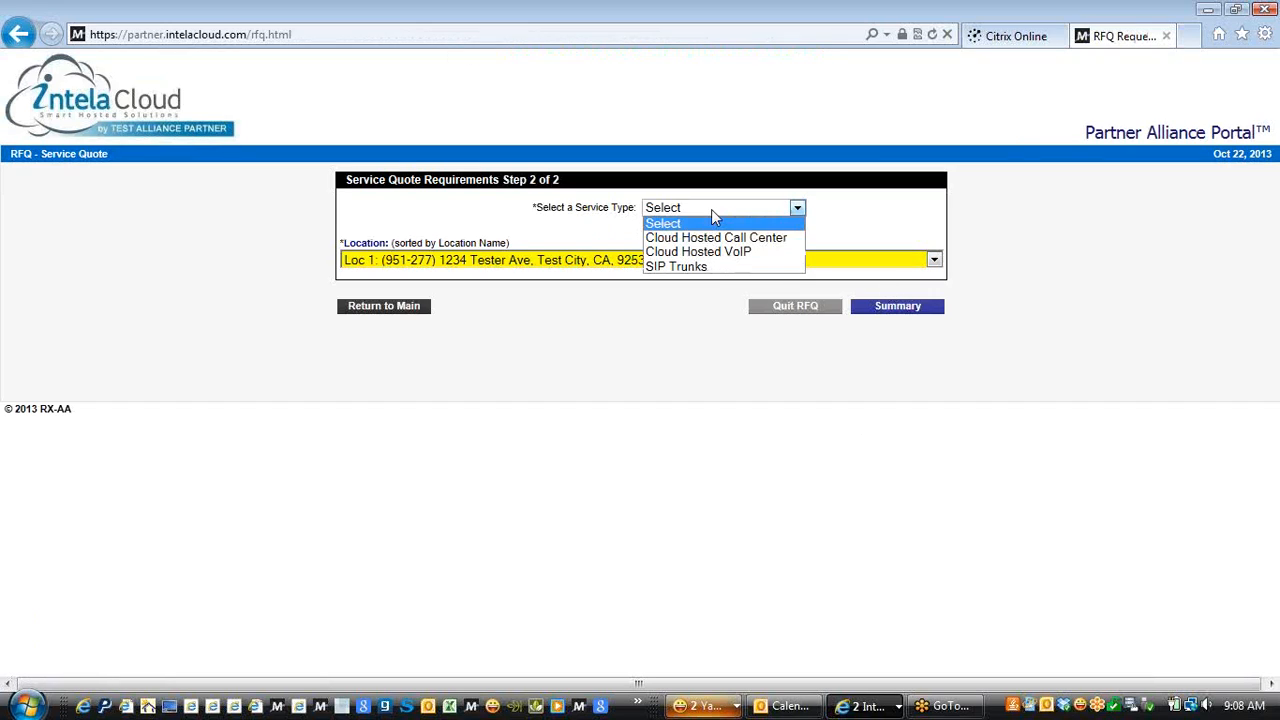
left_click(690, 268)
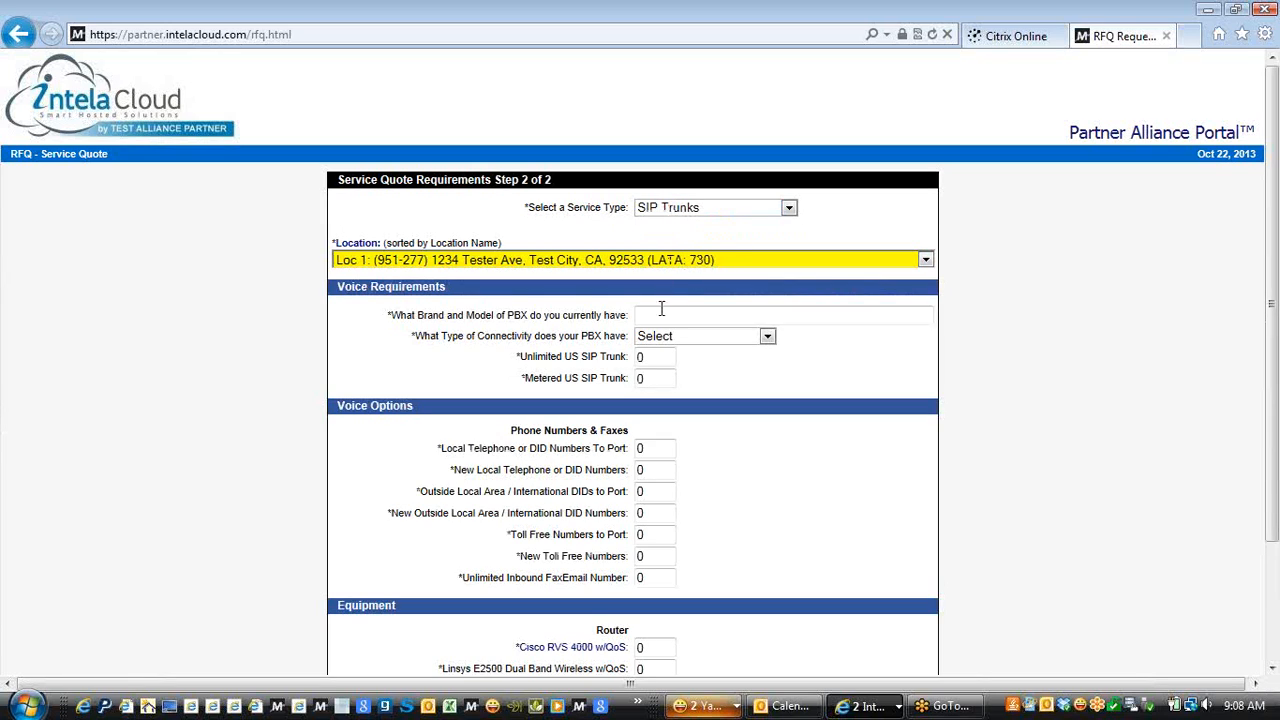
left_click(667, 316)
left_click_drag(1274, 274, 1270, 342)
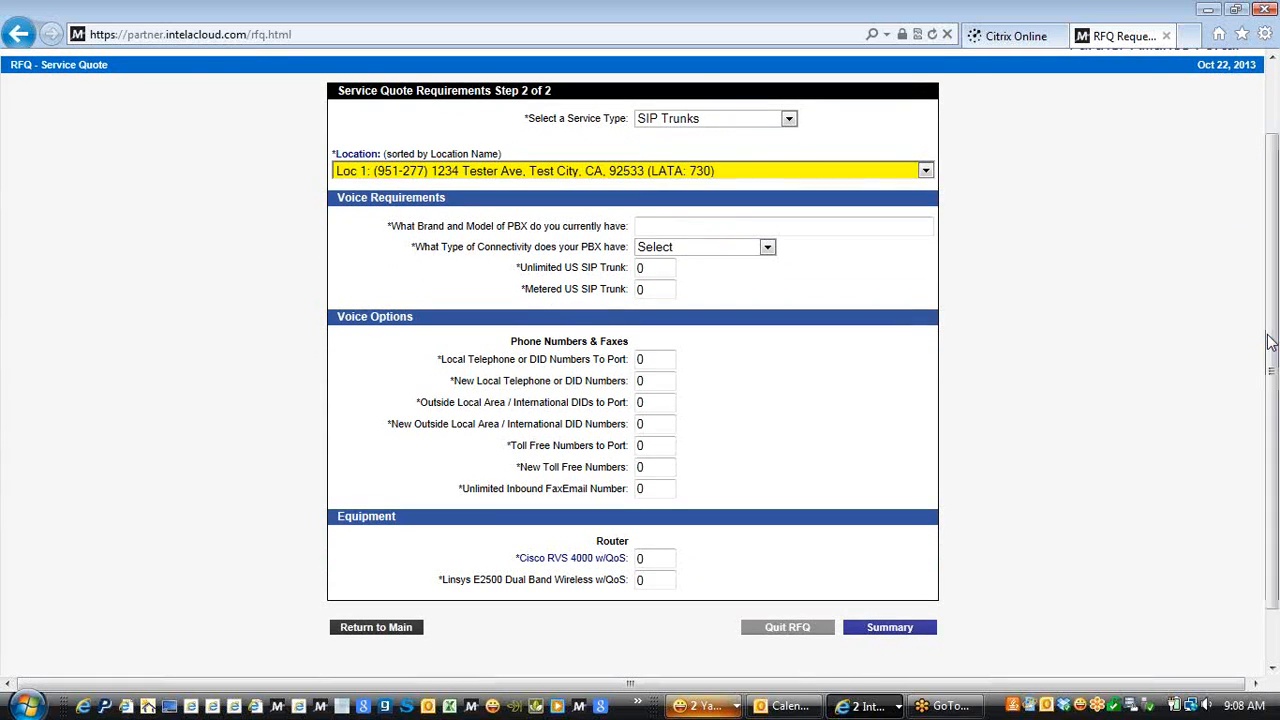
Enter Avaya 1000 as Loc 1's current PBX brand and model
left_click(660, 226)
type("Avaya, 1000")
left_click(767, 248)
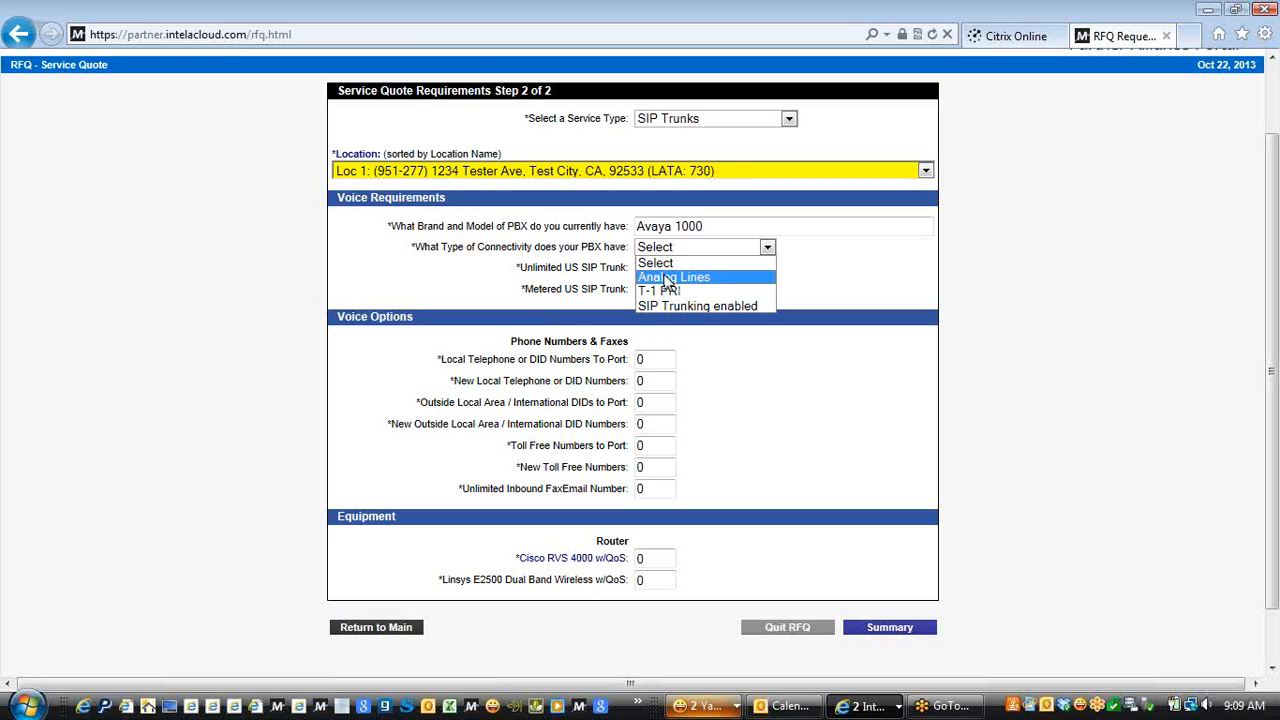
Set PBX connectivity to Analog Lines and request 13 Unlimited US SIP Trunks
left_click(664, 277)
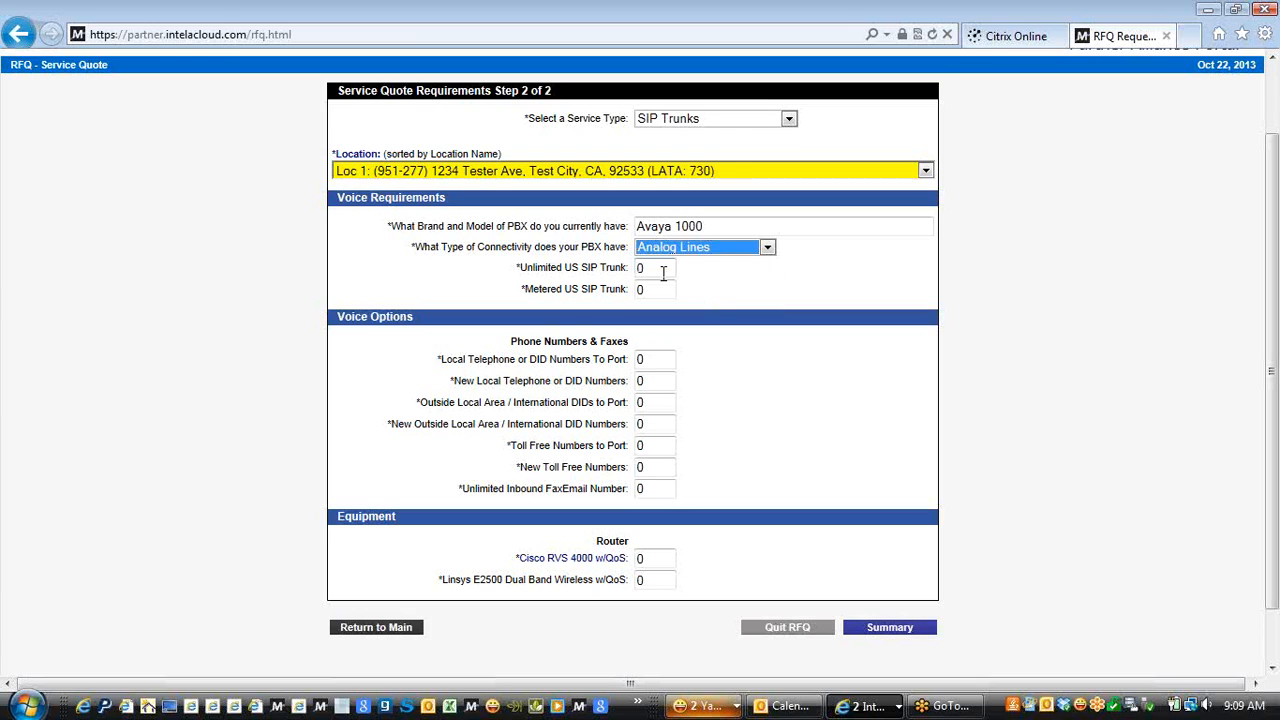
left_click(663, 272)
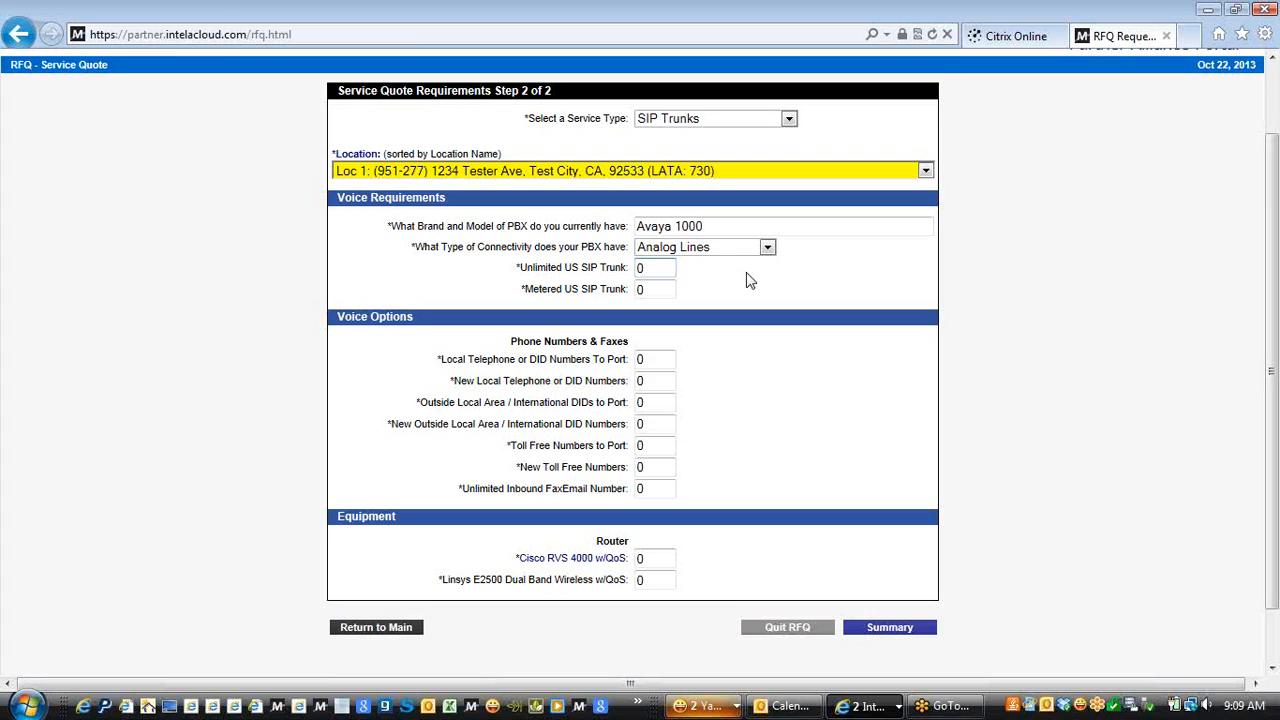
key("BackSpace")
type("13")
Request 2 local DIDs and 1 toll-free number to port
left_click(644, 290)
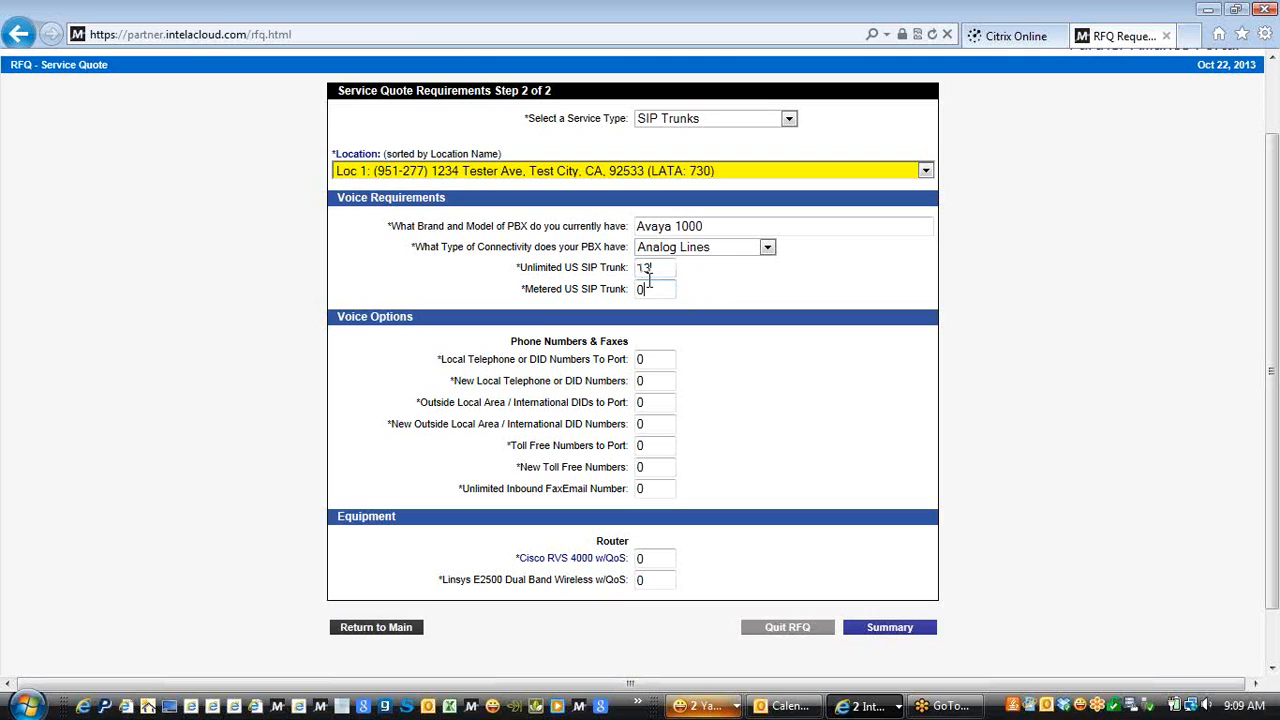
left_click(646, 359)
key("BackSpace")
type("2")
left_click(642, 446)
key("BackSpace")
type("1")
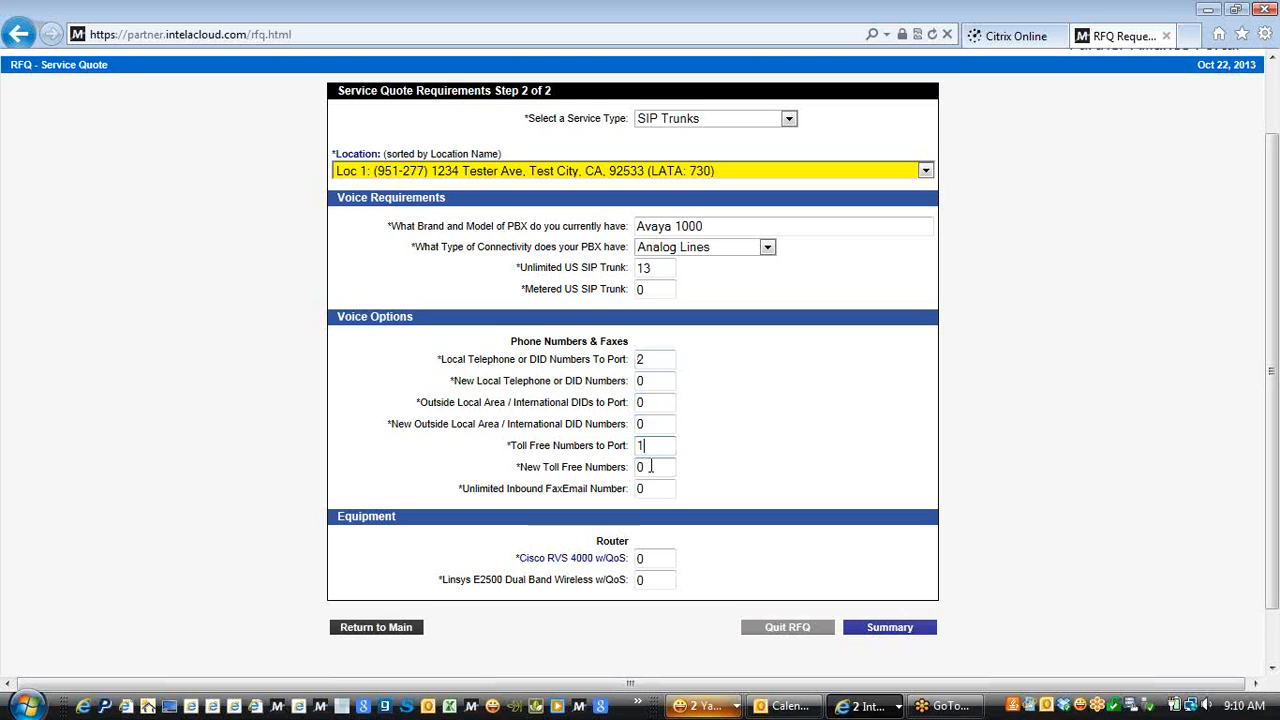
left_click(651, 467)
mouse_move(583, 565)
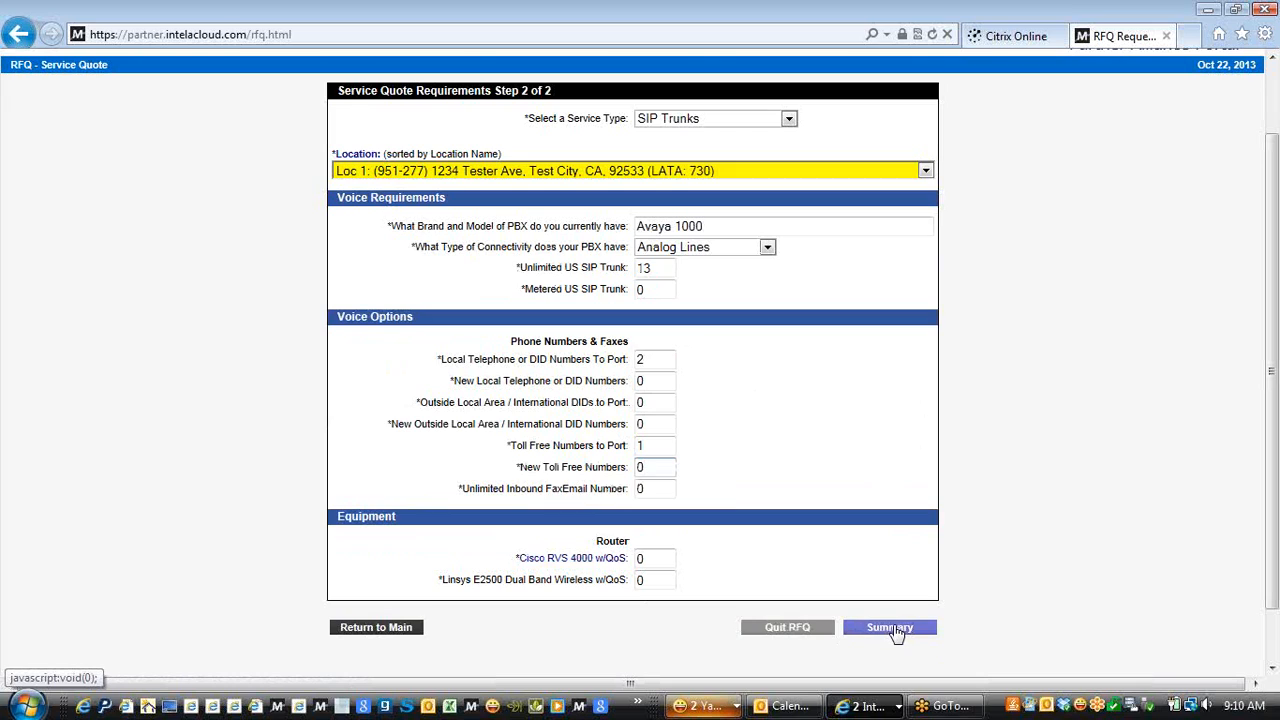
Review the Service Quote Summary, submit the SIP Trunks request, and go back to RFQ Manager
left_click(889, 628)
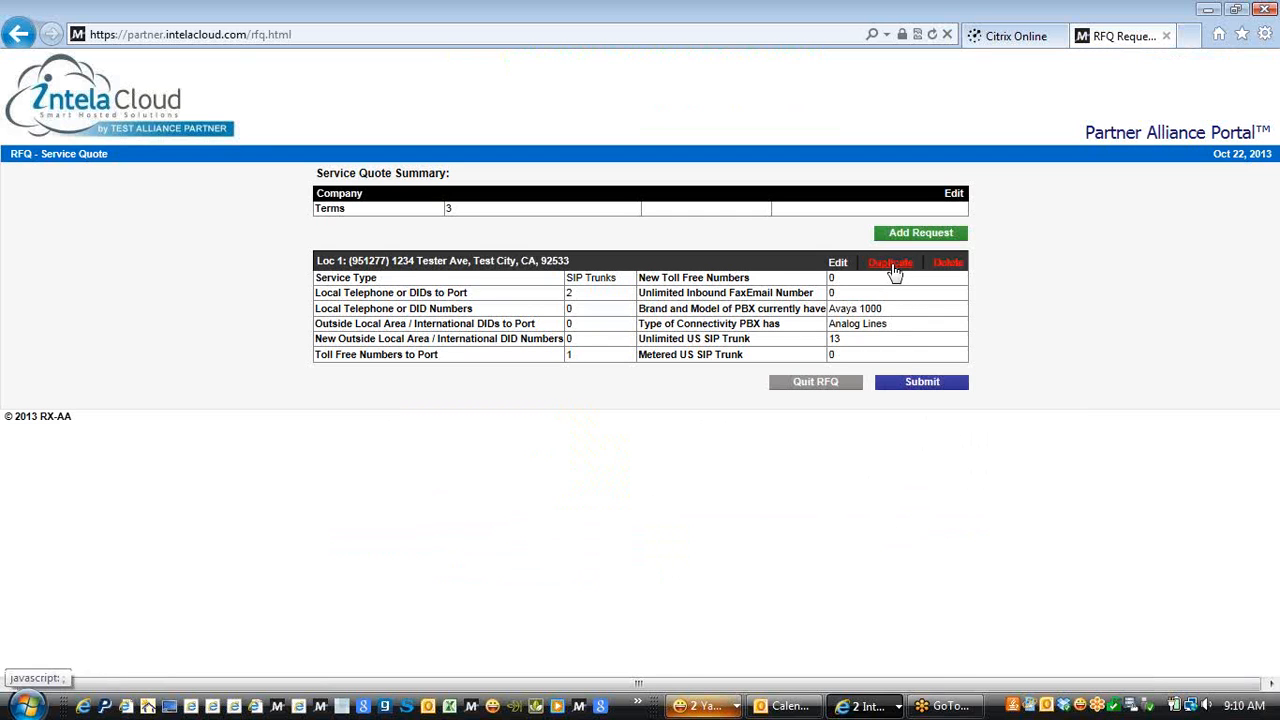
left_click(922, 386)
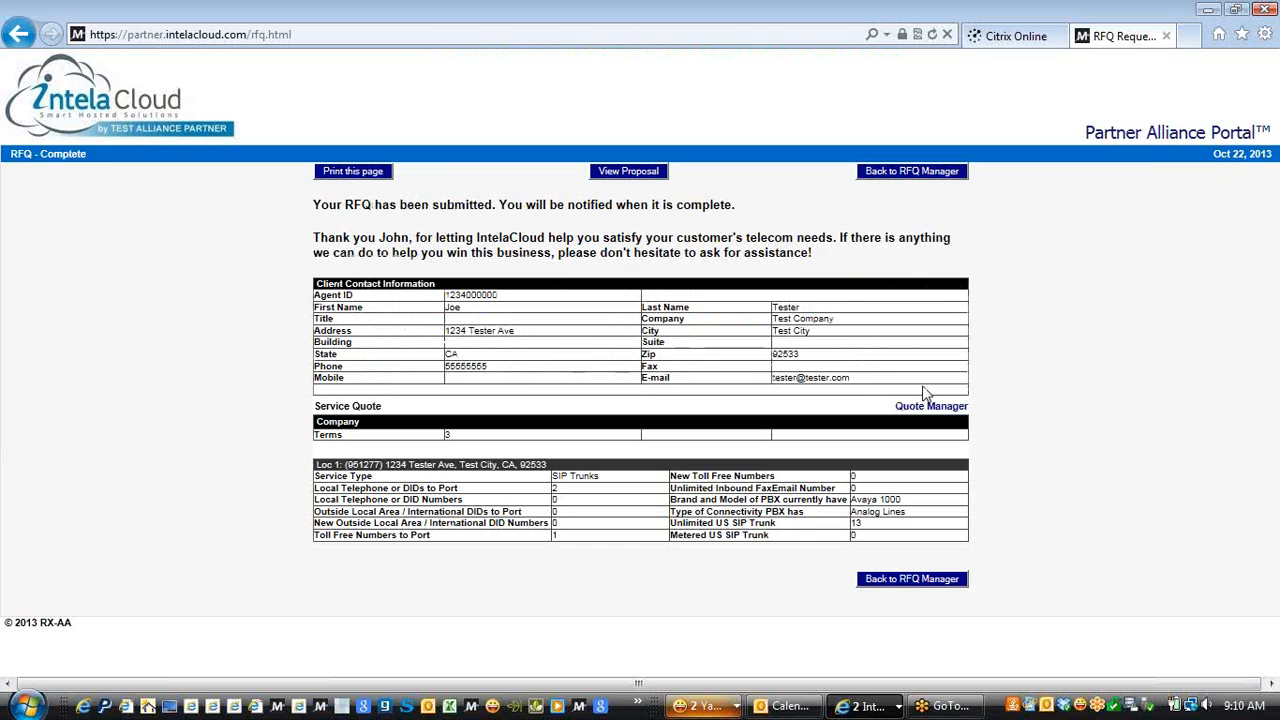
left_click(899, 176)
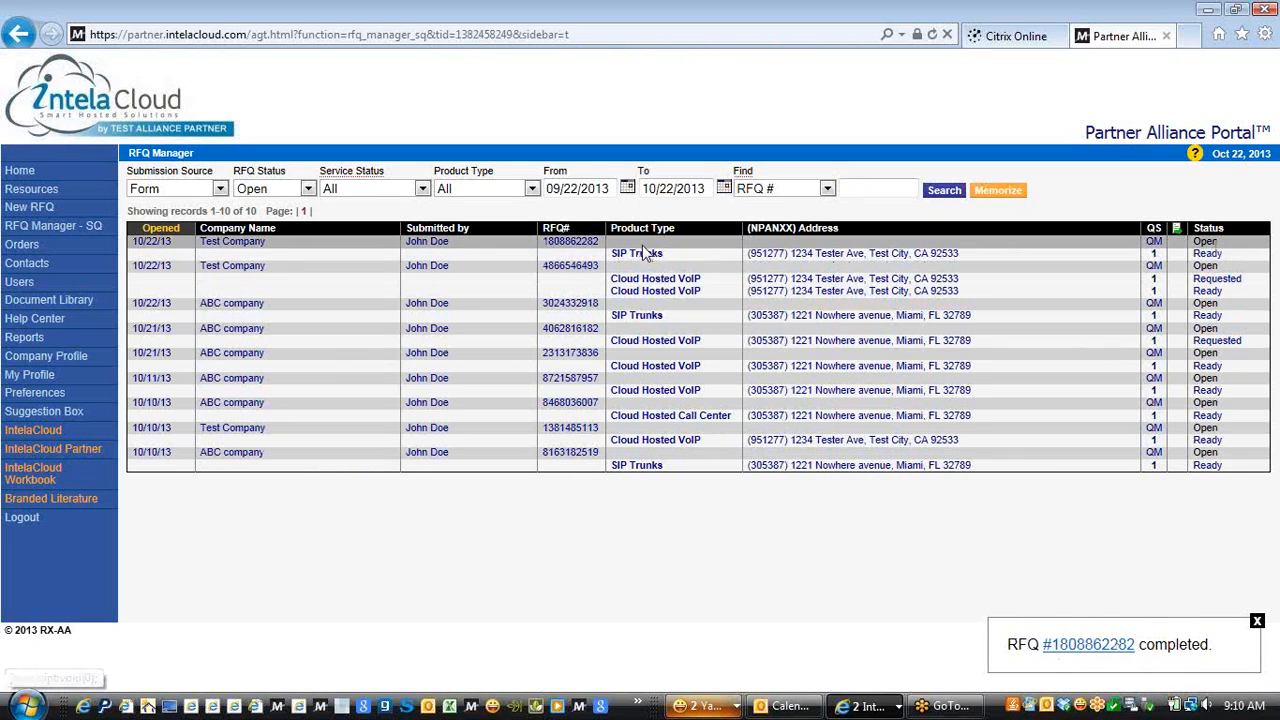
left_click(568, 242)
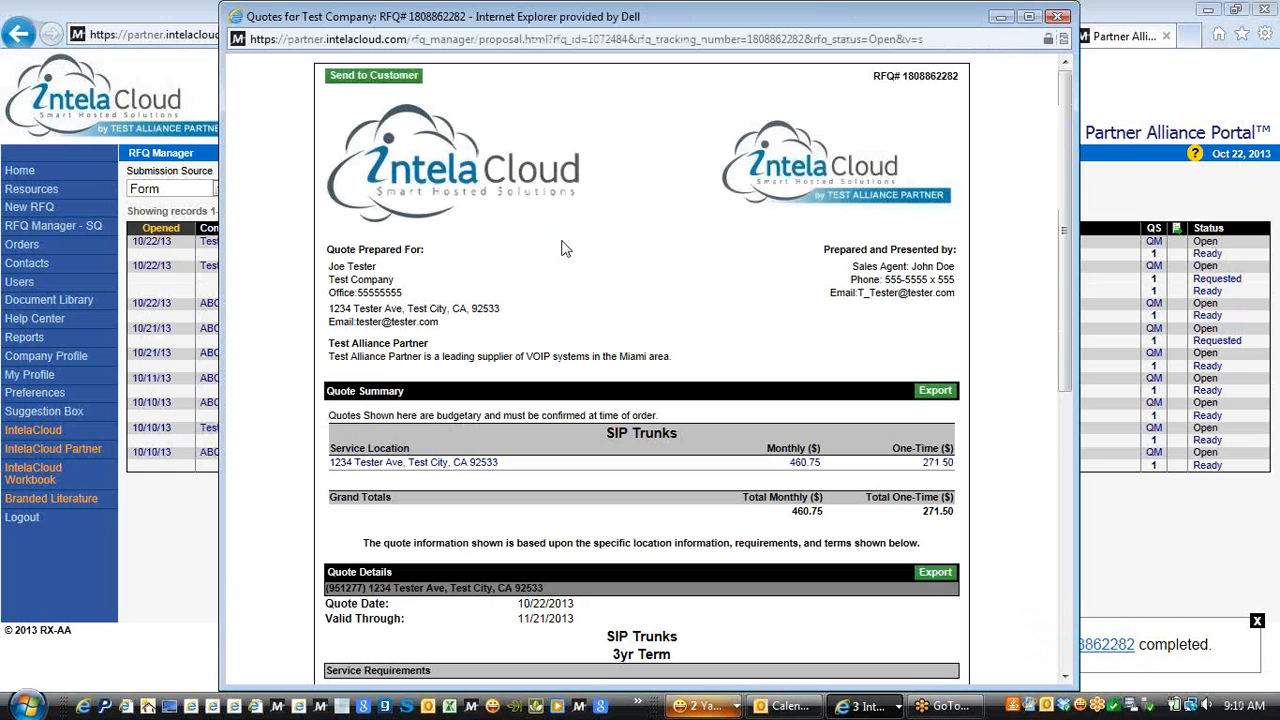
left_click_drag(1068, 218, 1068, 358)
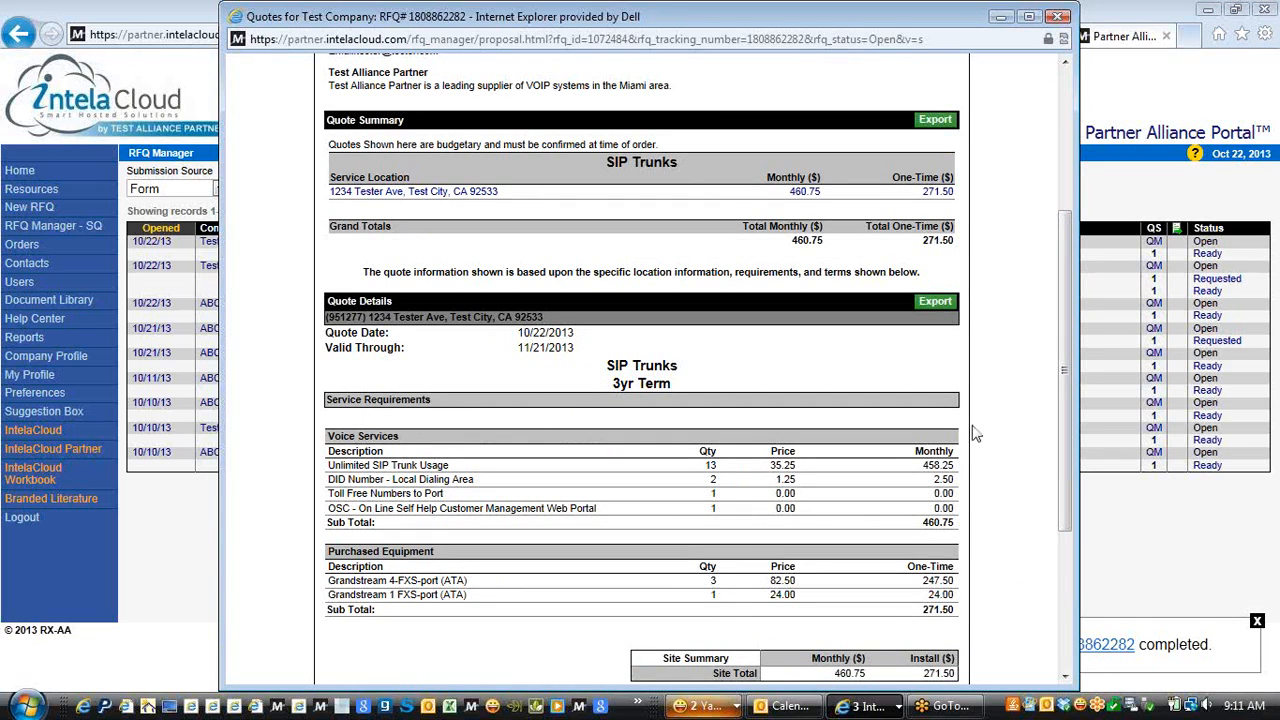
left_click_drag(1066, 358, 1068, 396)
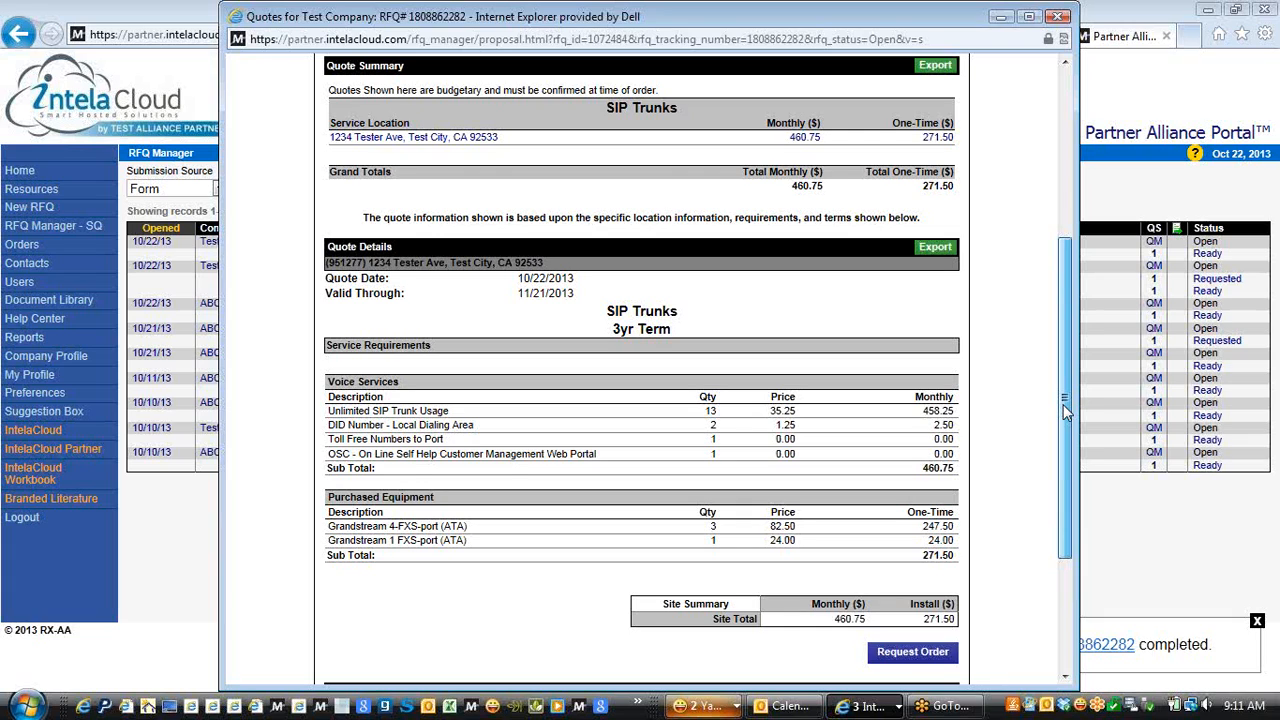
left_click_drag(1063, 404, 1069, 361)
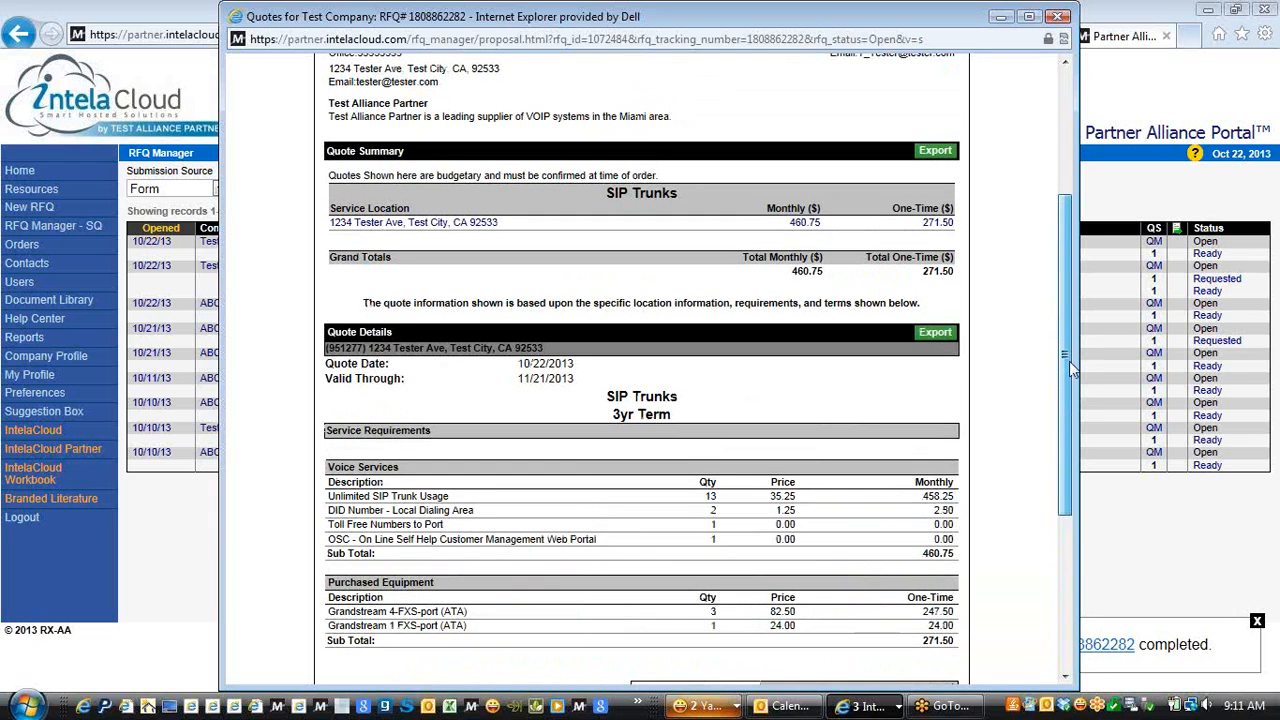
left_click_drag(1069, 361, 1081, 234)
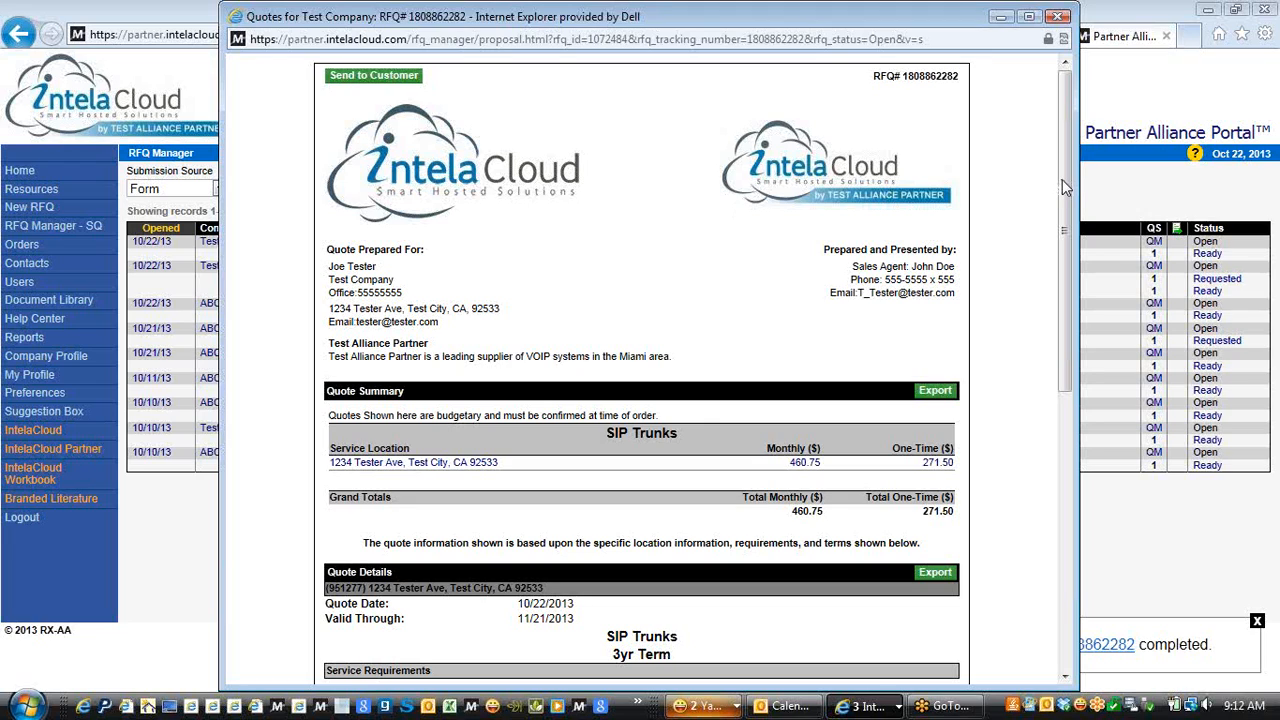
left_click_drag(1065, 187, 1066, 465)
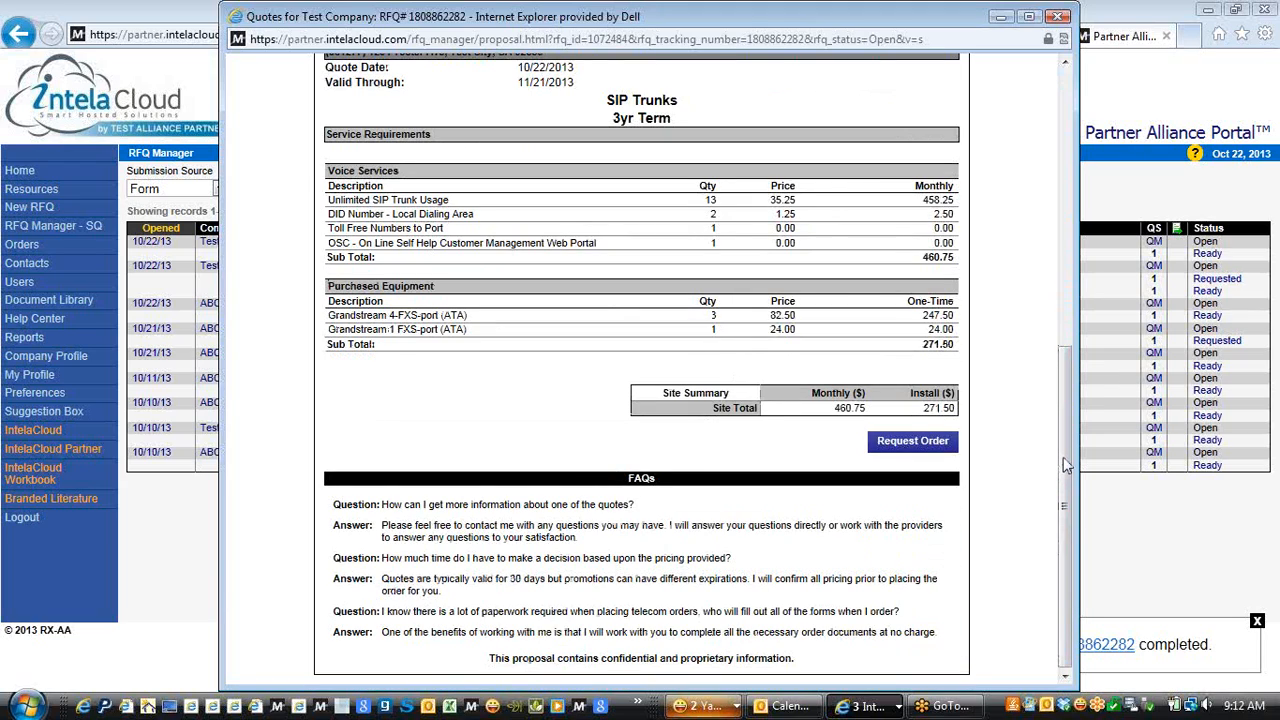
left_click_drag(1066, 465, 1070, 369)
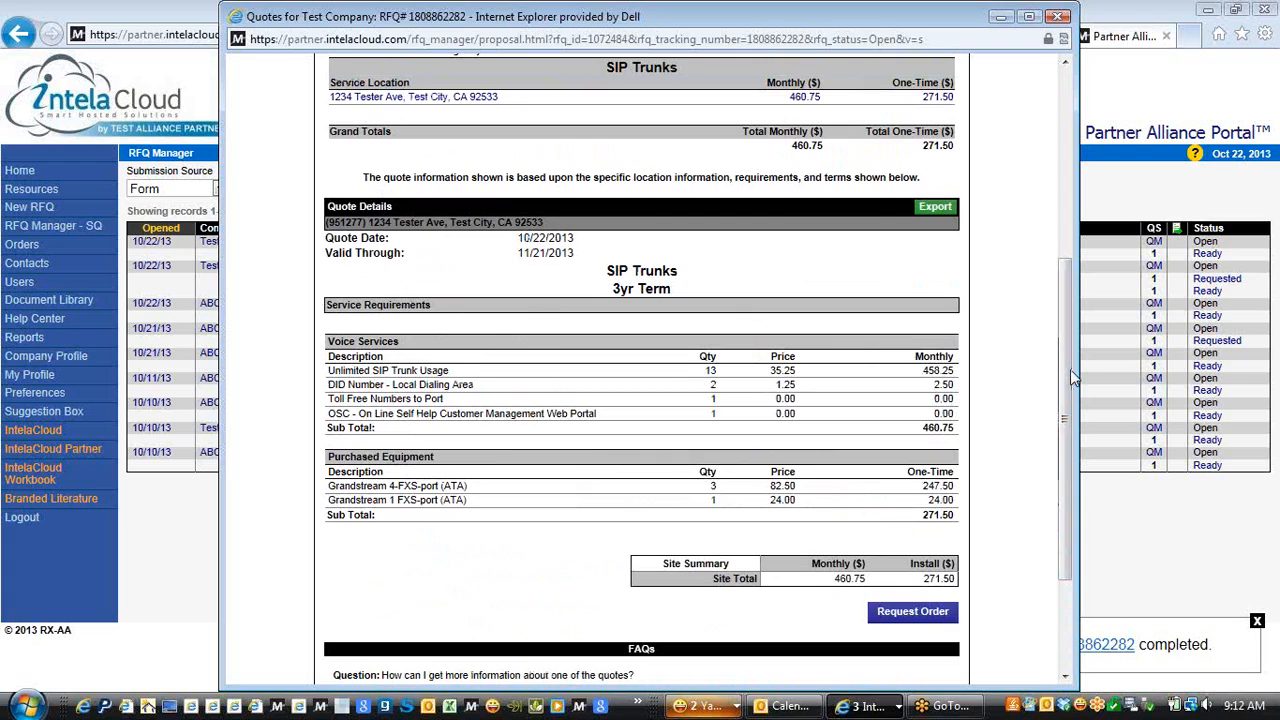
left_click(1057, 17)
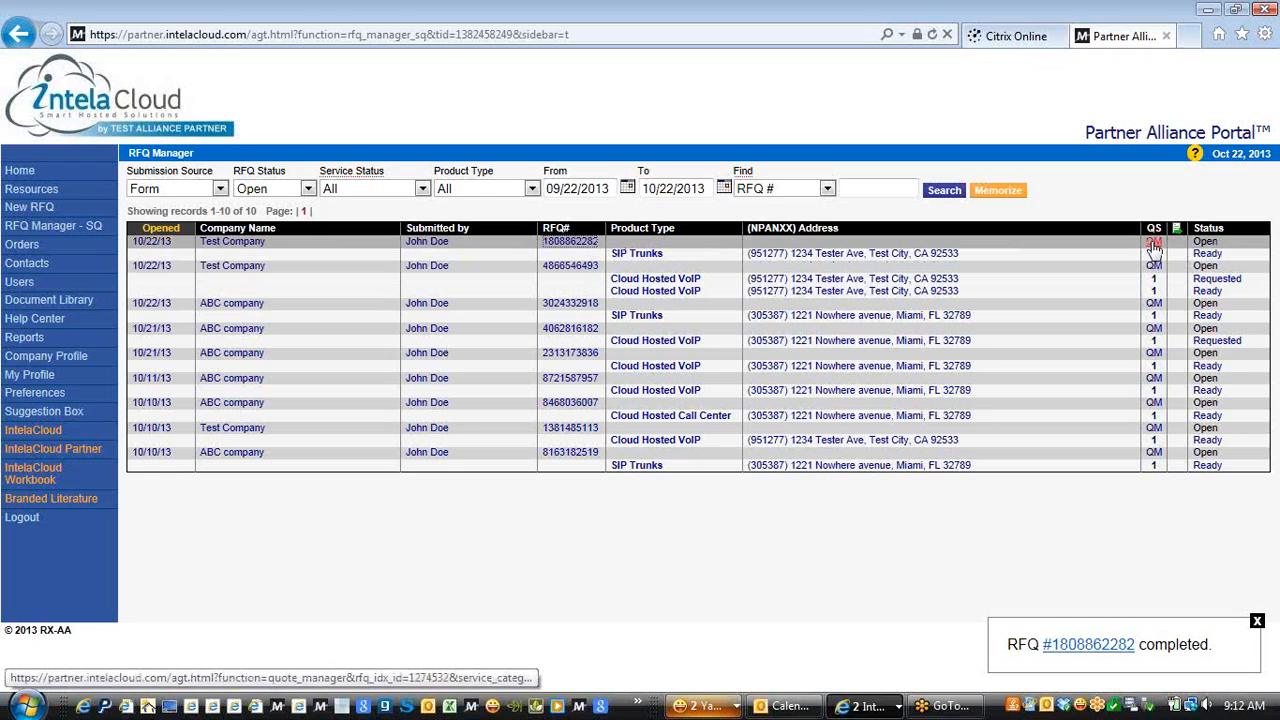
left_click(1154, 247)
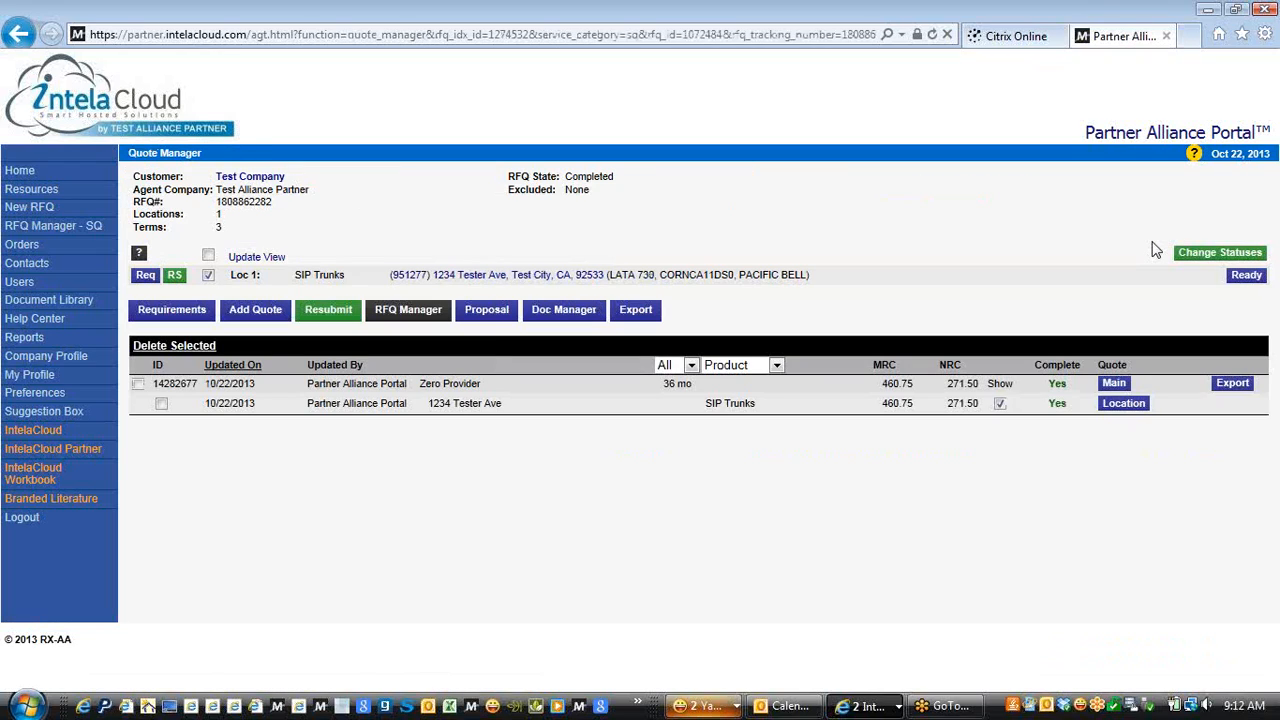
left_click(1193, 155)
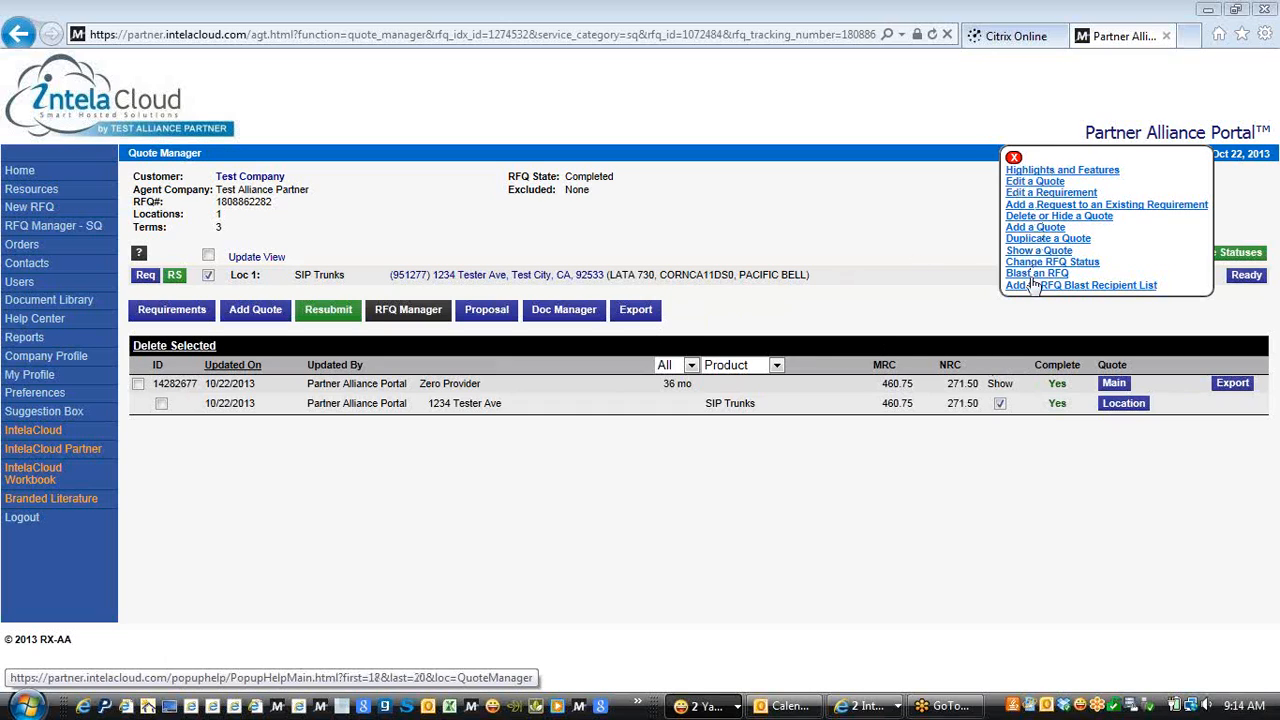
left_click(1014, 158)
left_click(1189, 156)
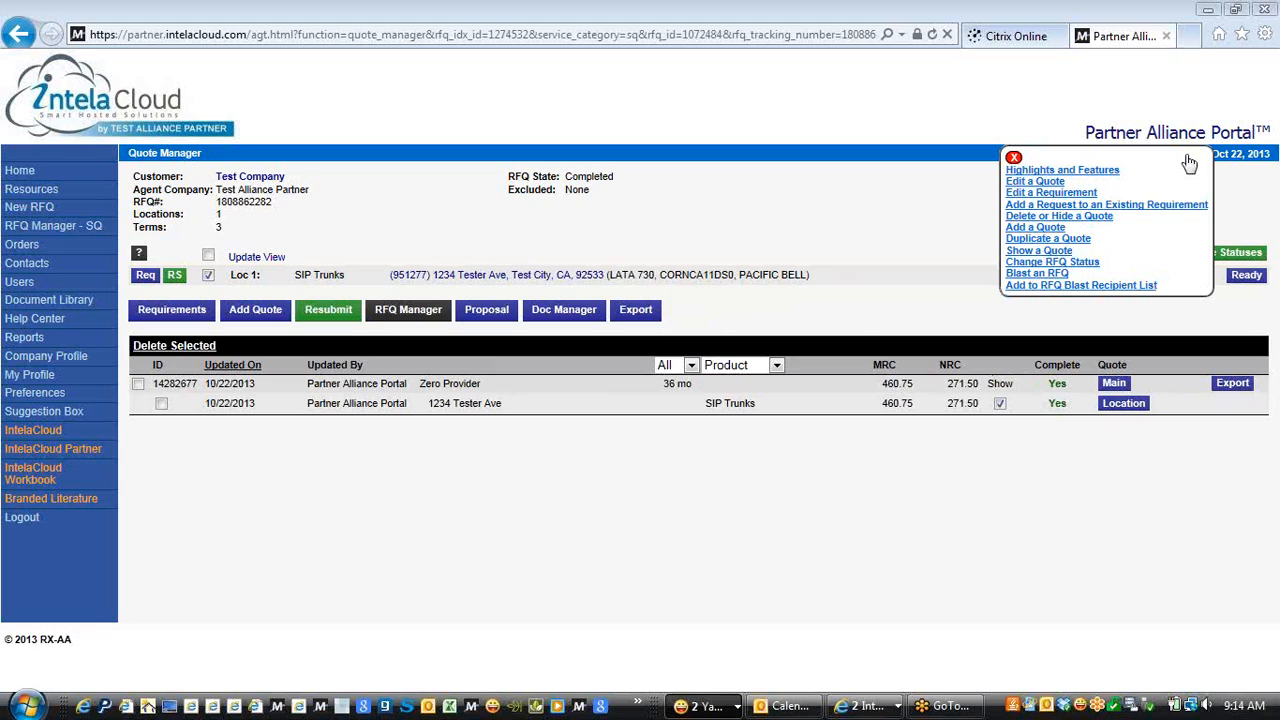
left_click(1032, 182)
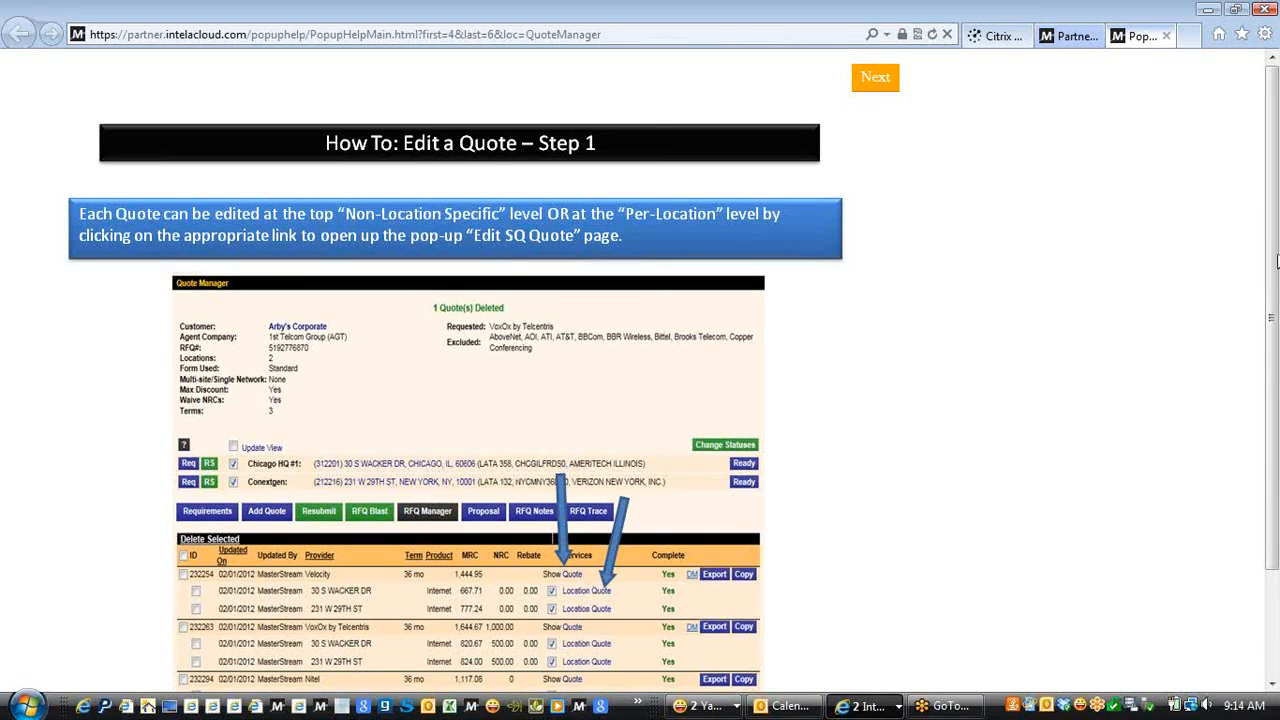
left_click(880, 84)
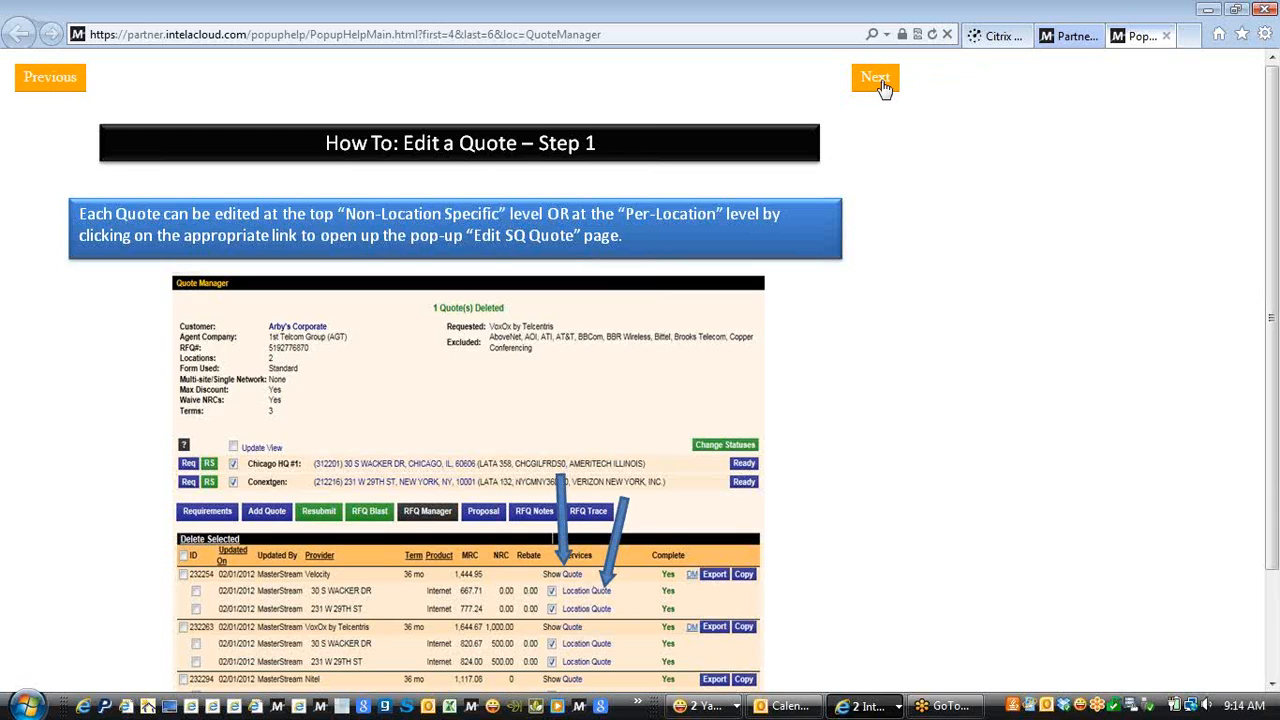
left_click(876, 80)
left_click(883, 87)
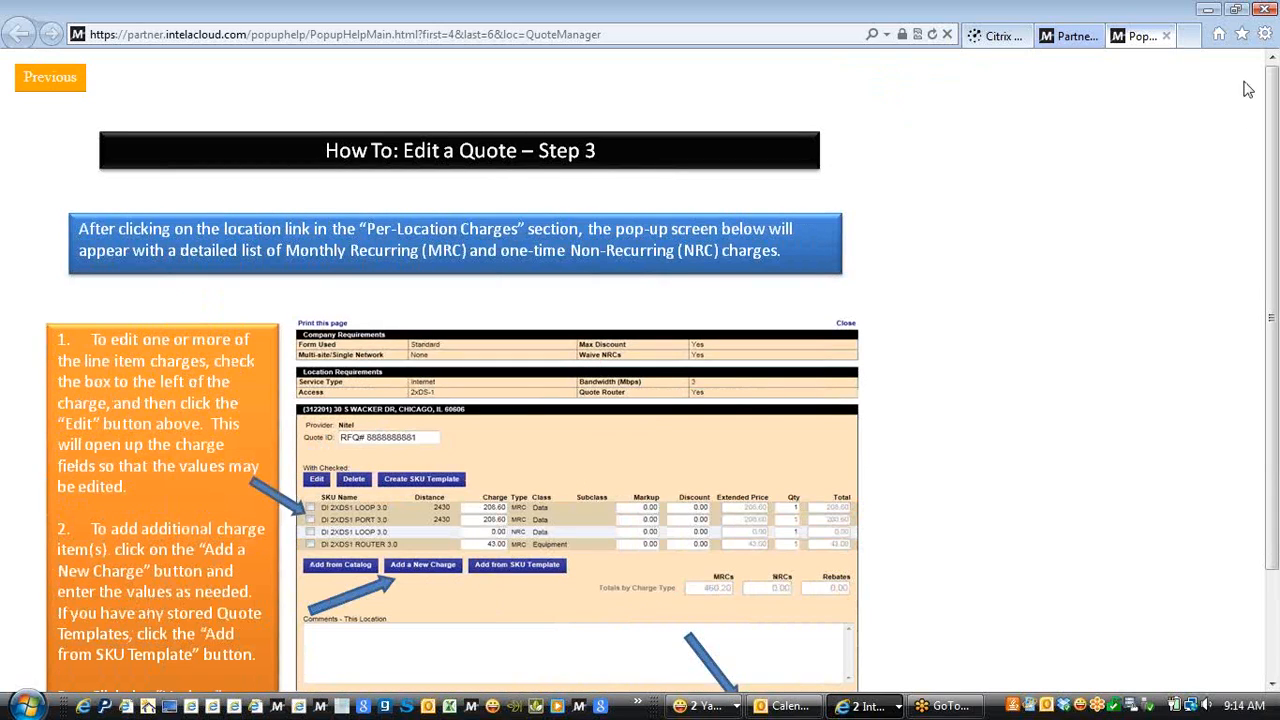
left_click(1166, 36)
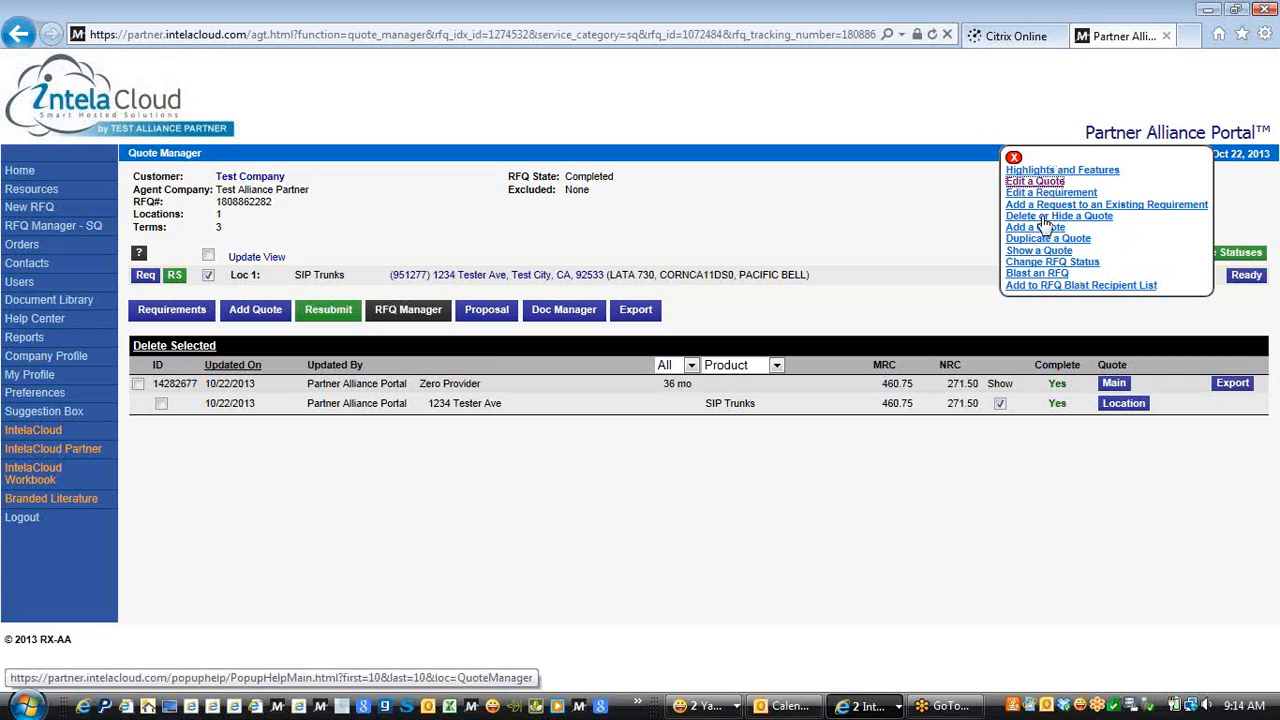
left_click(1013, 157)
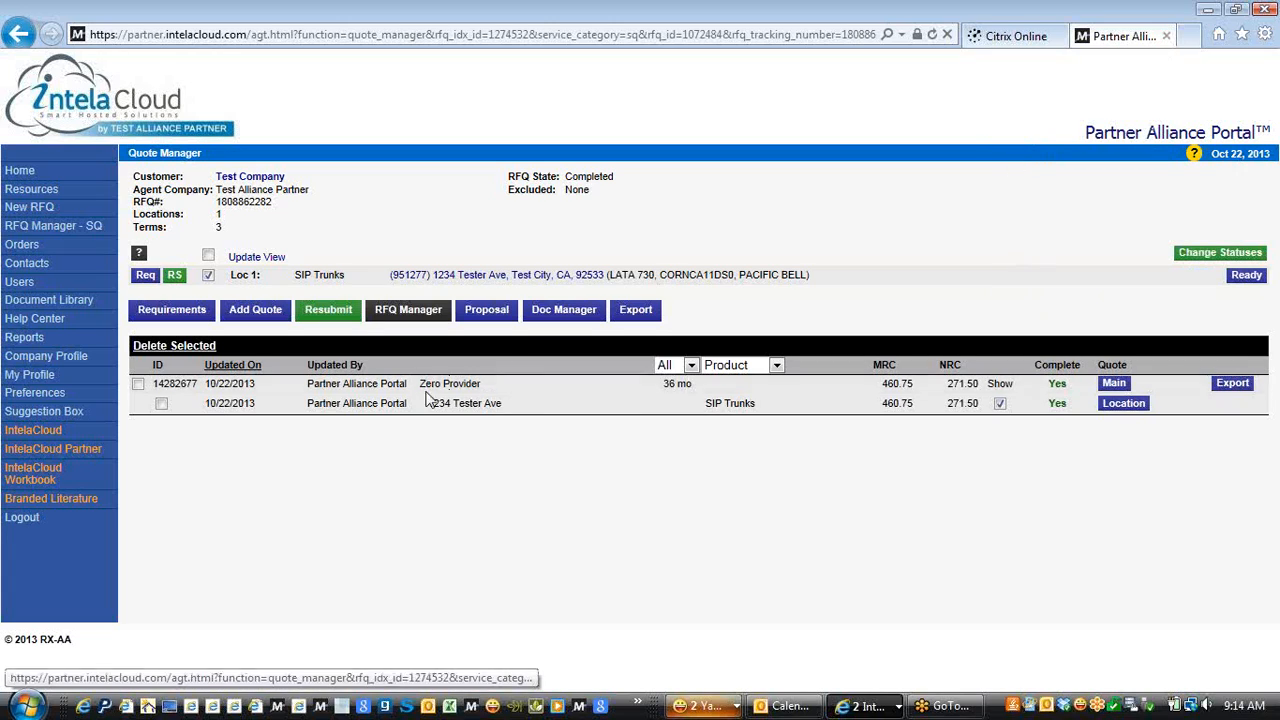
View and close the IntelaCloud Partner site and Programming Workbook, then open Branded Literature
left_click(40, 455)
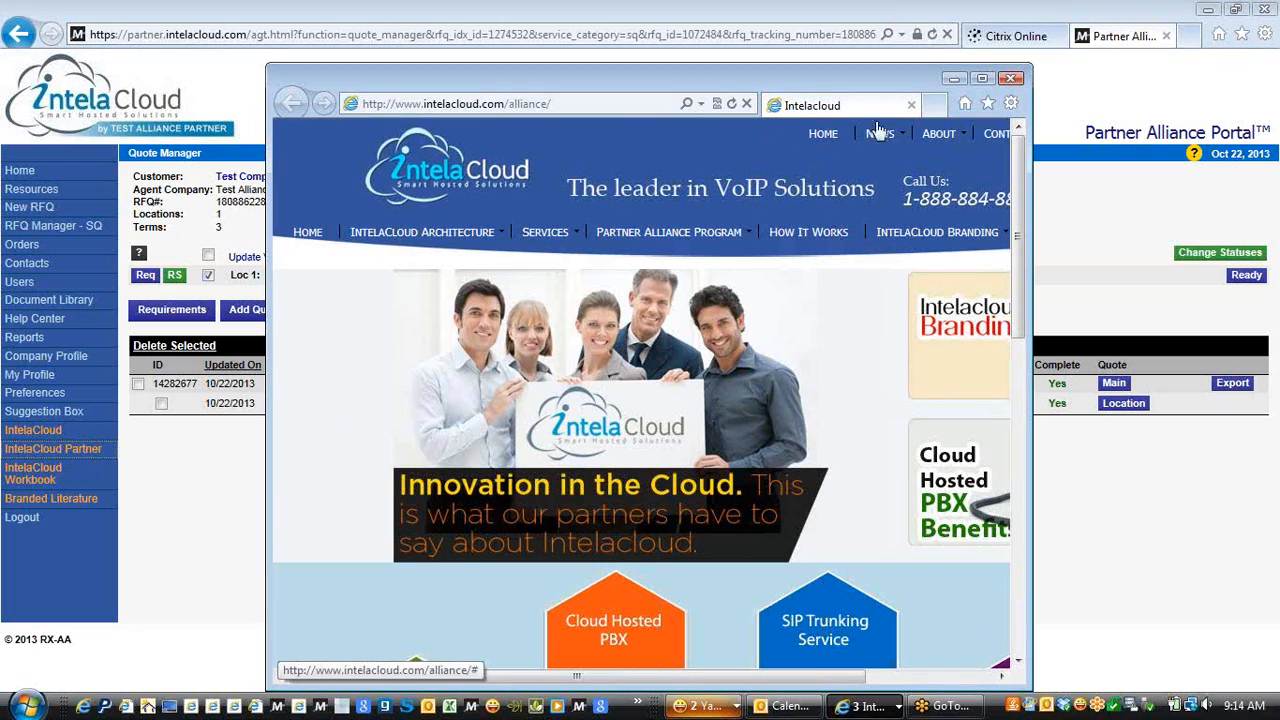
left_click(1011, 78)
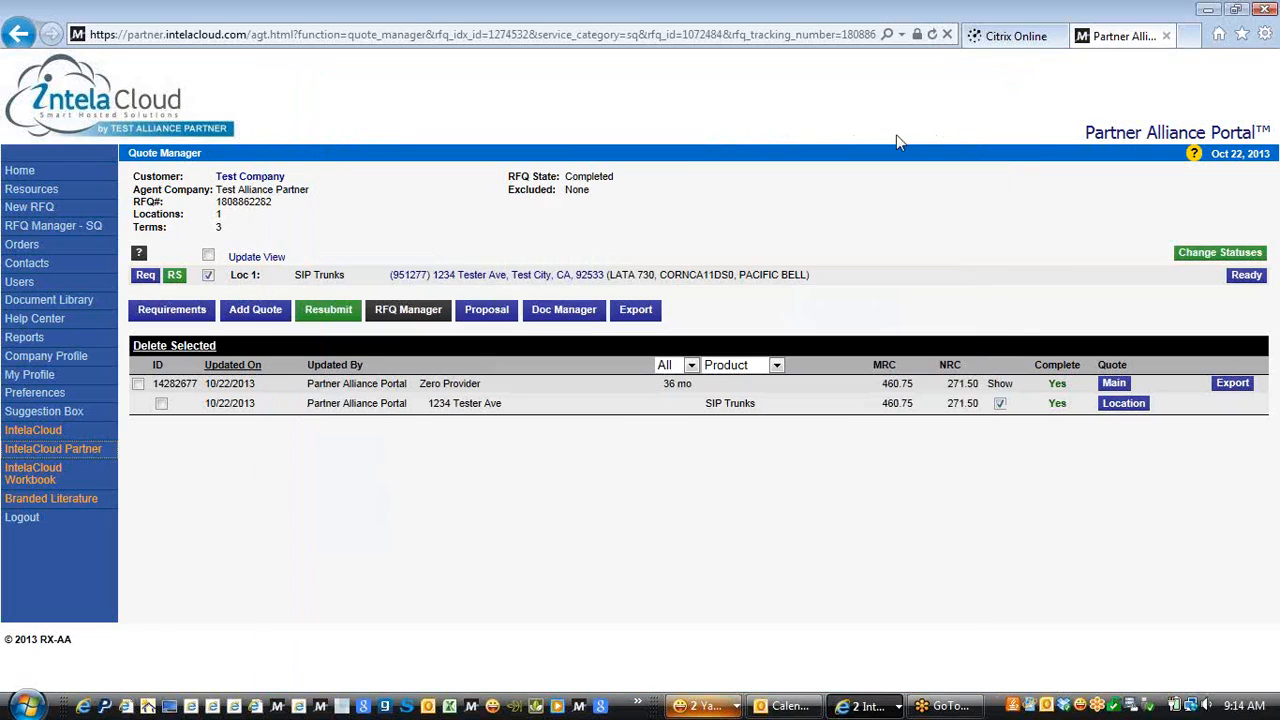
left_click(37, 476)
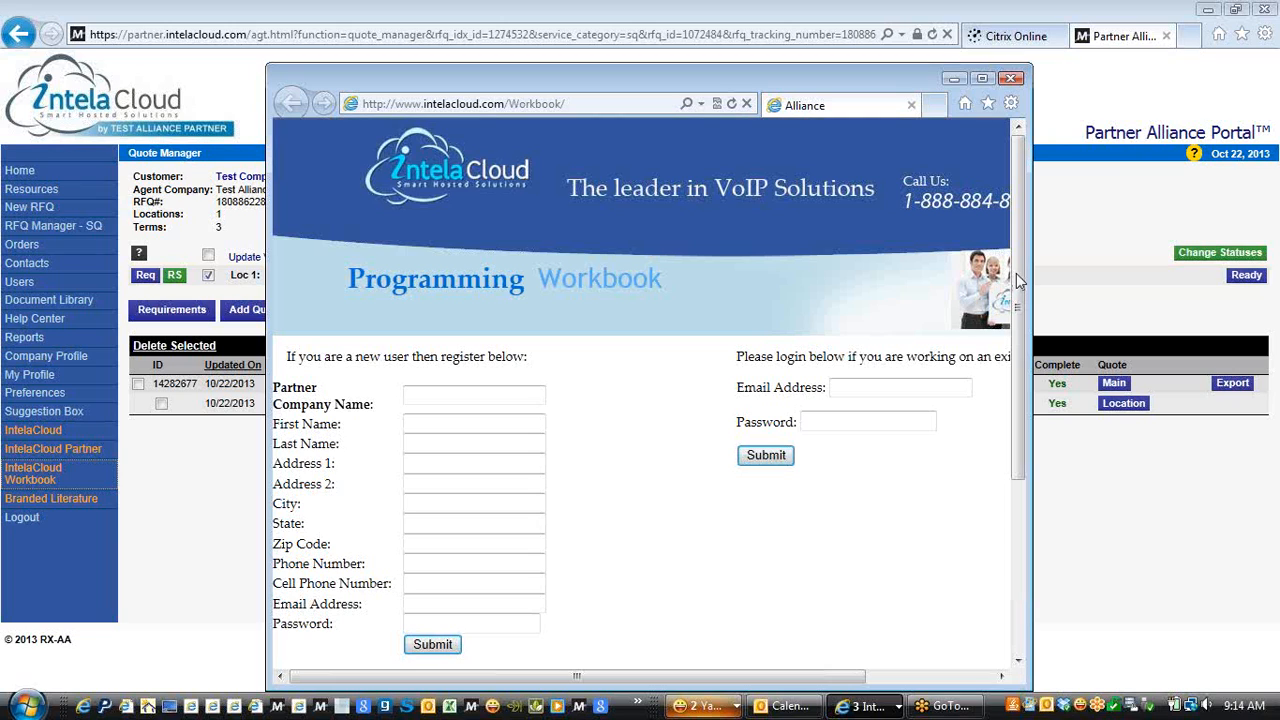
mouse_move(1017, 275)
left_mouse_down()
mouse_move(1013, 442)
mouse_move(1017, 264)
left_mouse_up()
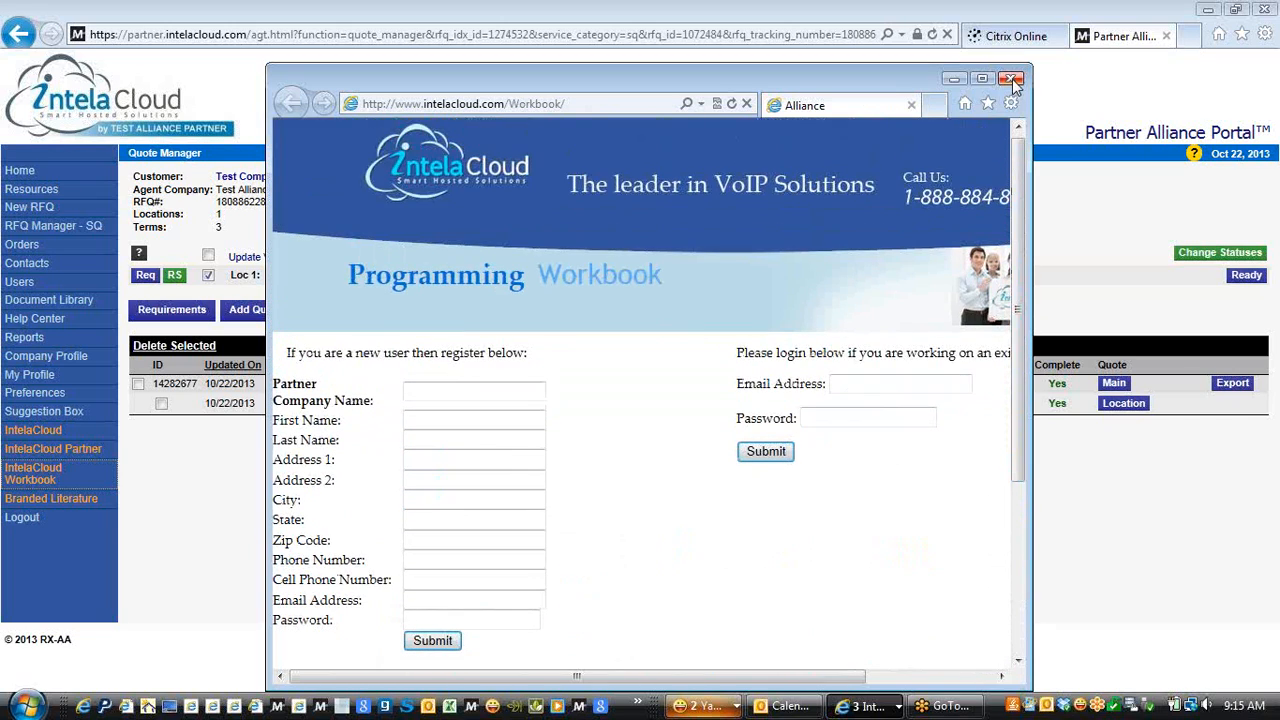
left_click(1013, 80)
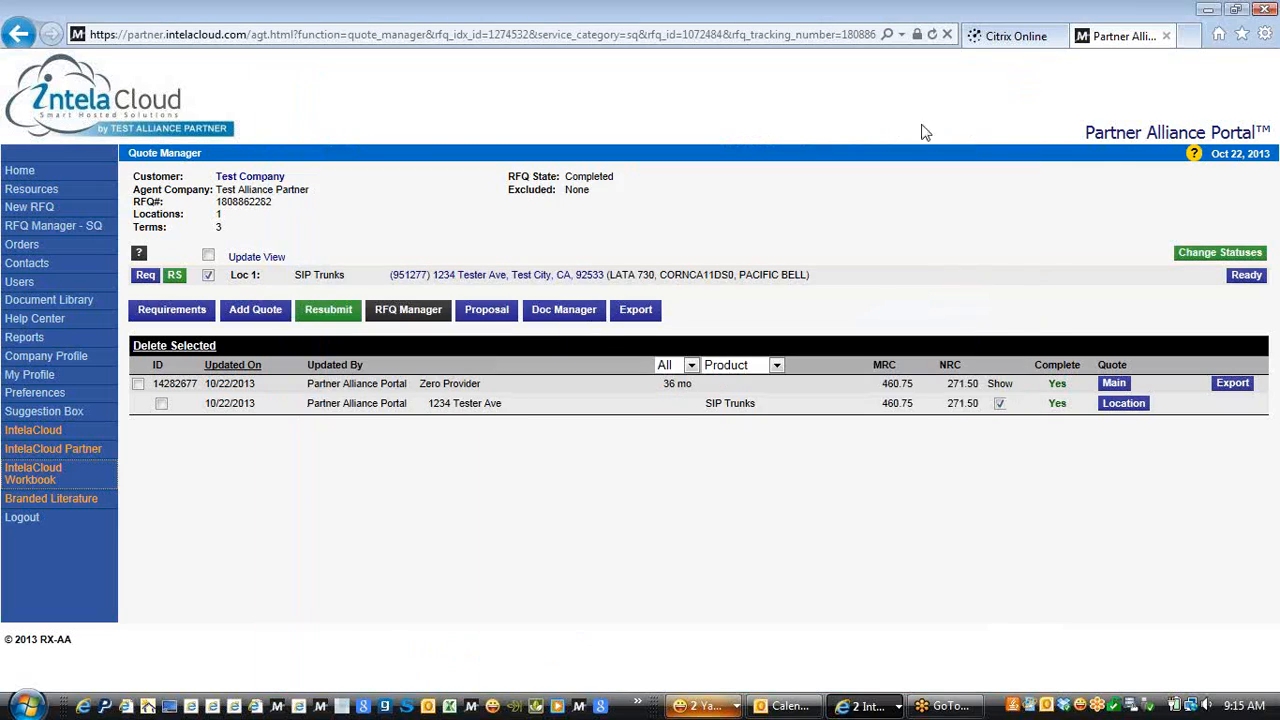
left_click(45, 510)
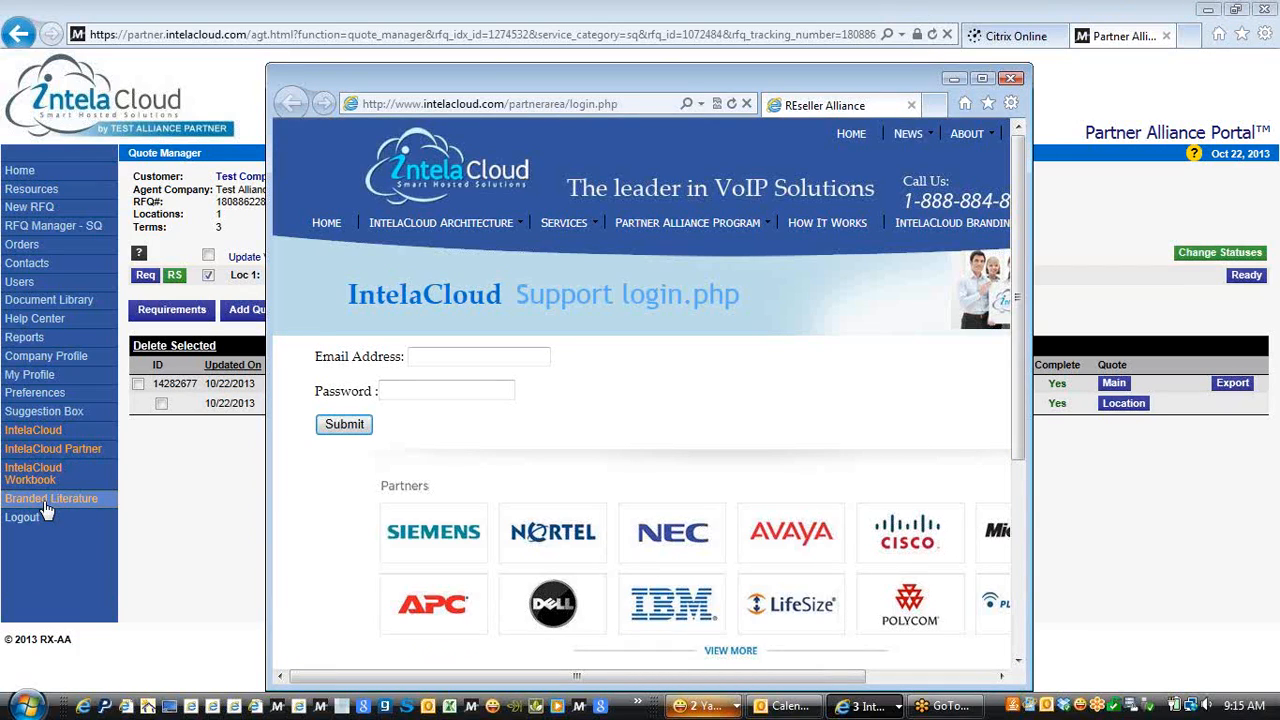
Enter a username and the account password in the support login and try to sign in
left_click(423, 357)
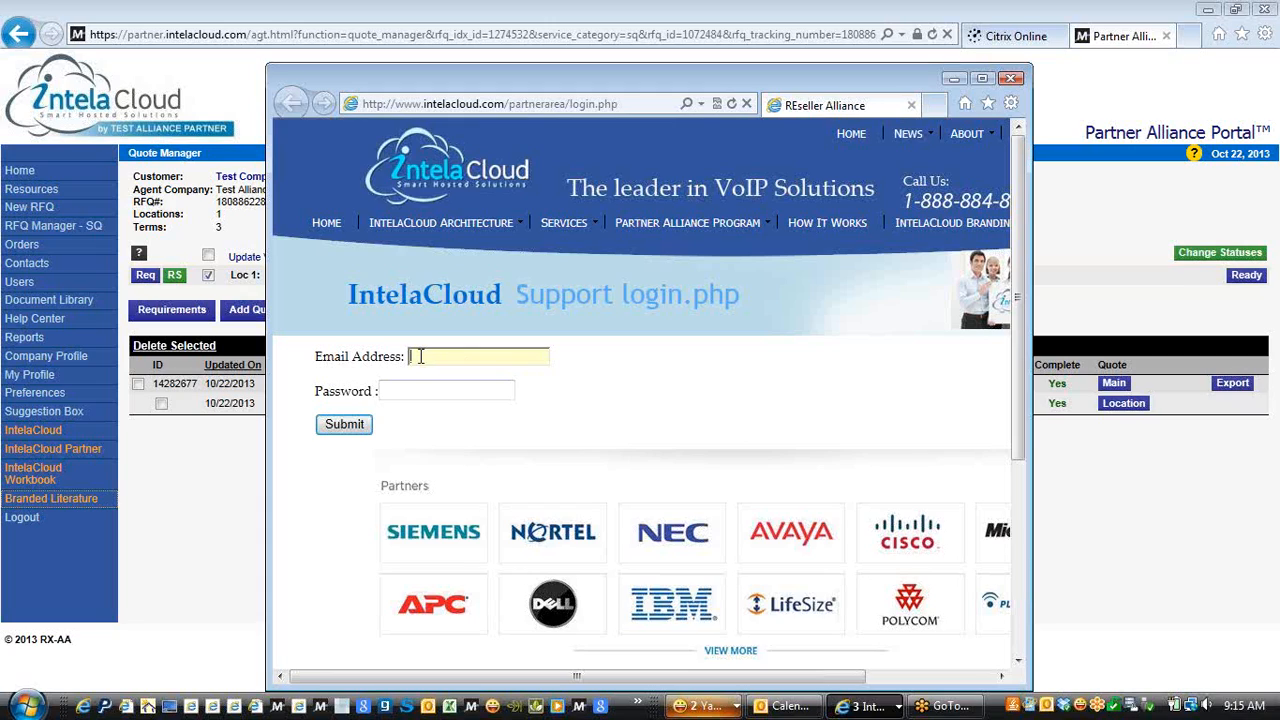
left_click(403, 391)
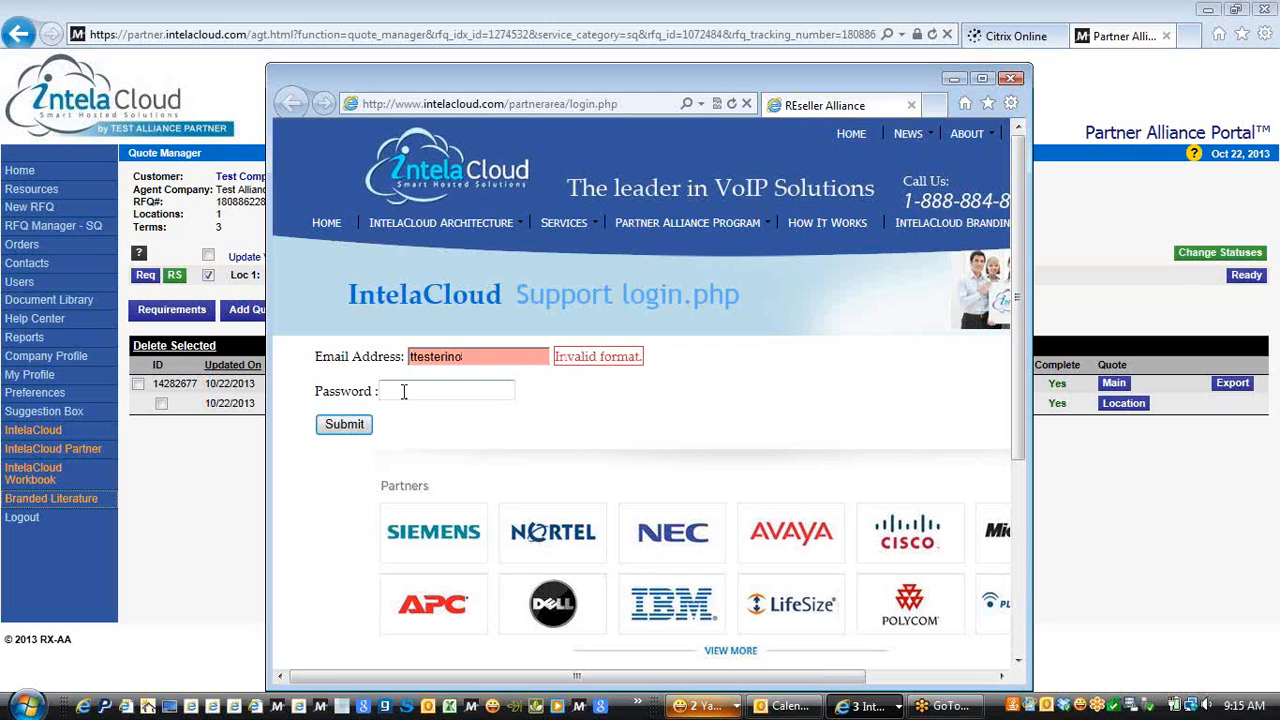
type("******")
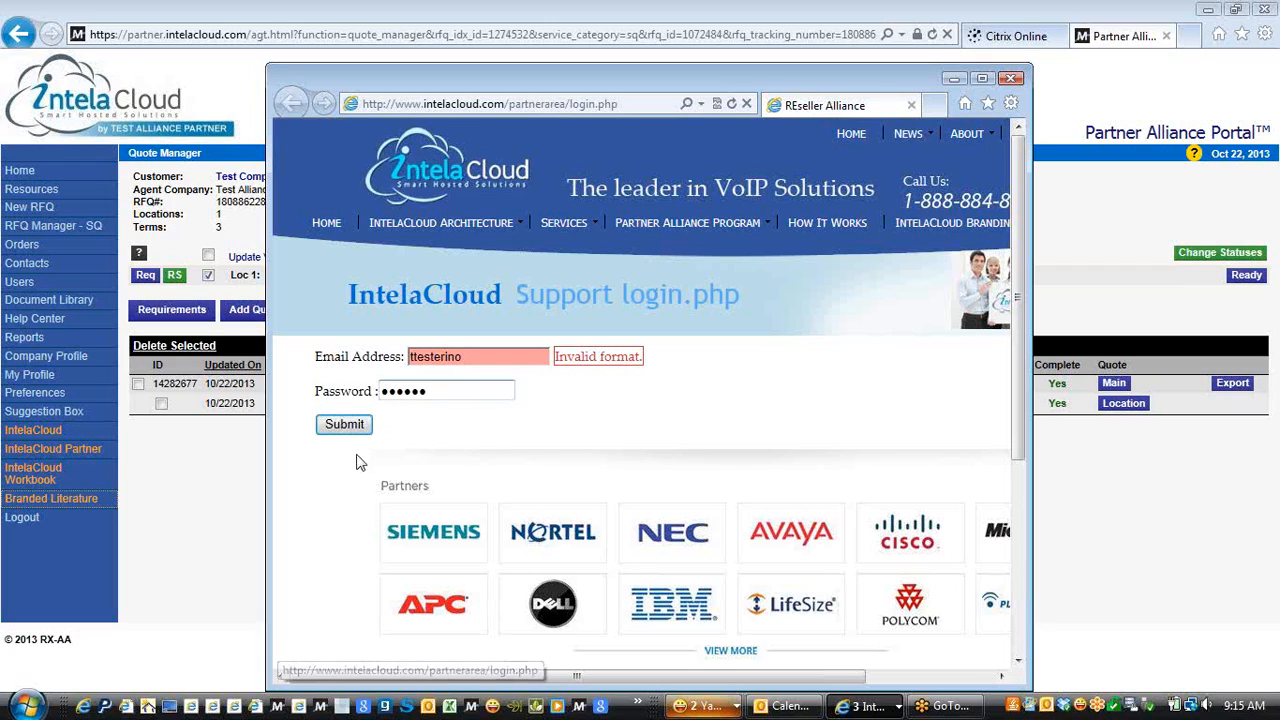
left_click(346, 426)
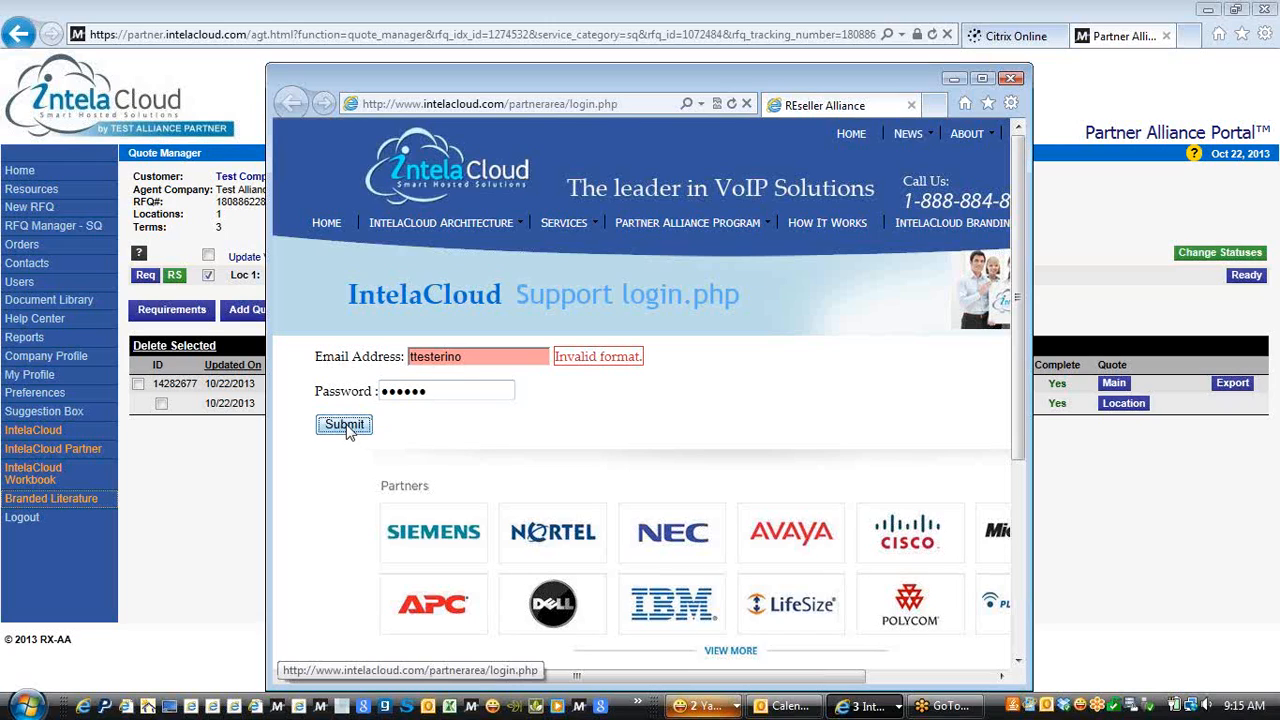
Replace the invalid entry with a full e-mail address, retype the password, and submit again
left_click(442, 392)
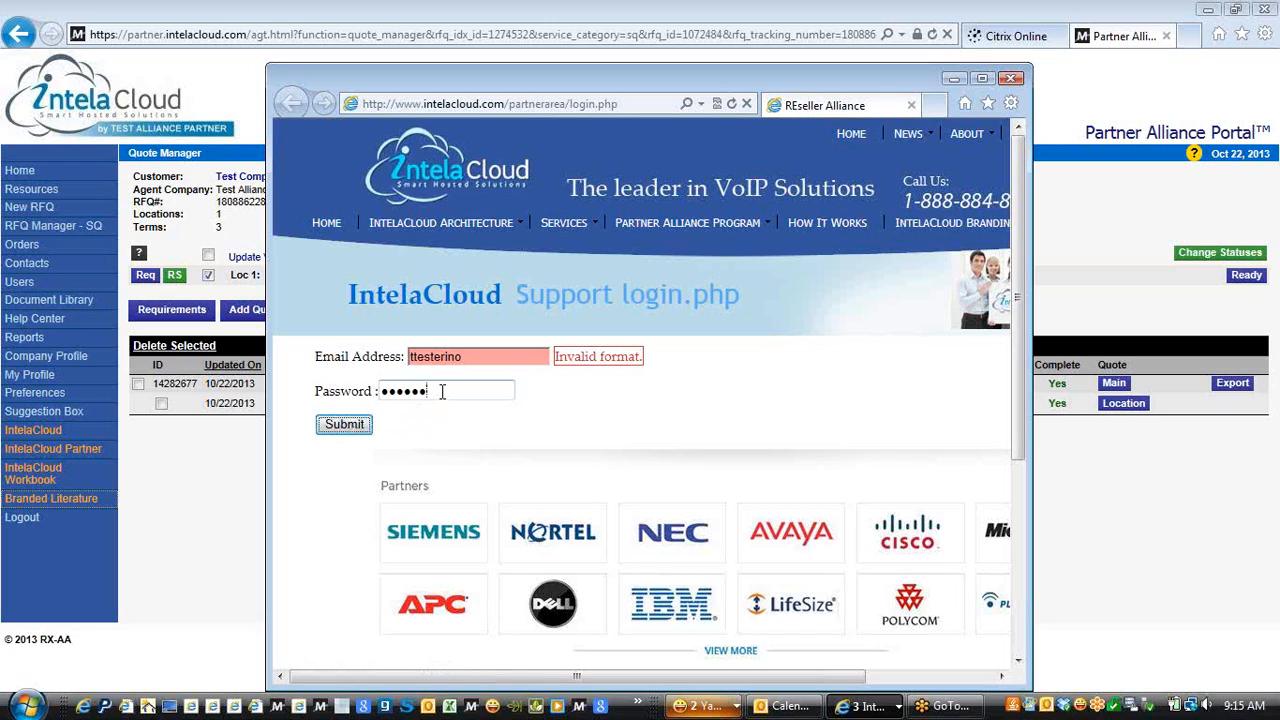
left_click(463, 357)
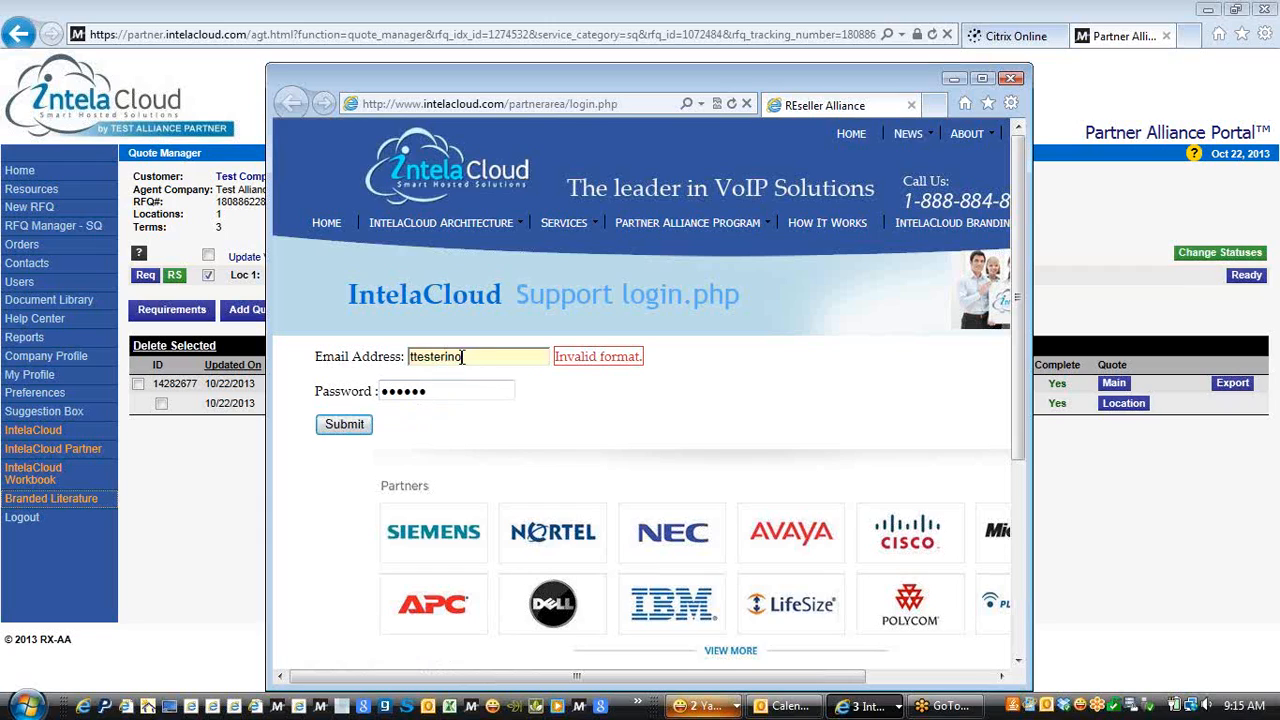
key("BackSpace")
key("BackSpace")
key("BackSpace")
key("BackSpace")
key("BackSpace")
key("BackSpace")
key("BackSpace")
key("BackSpace")
key("BackSpace")
key("BackSpace")
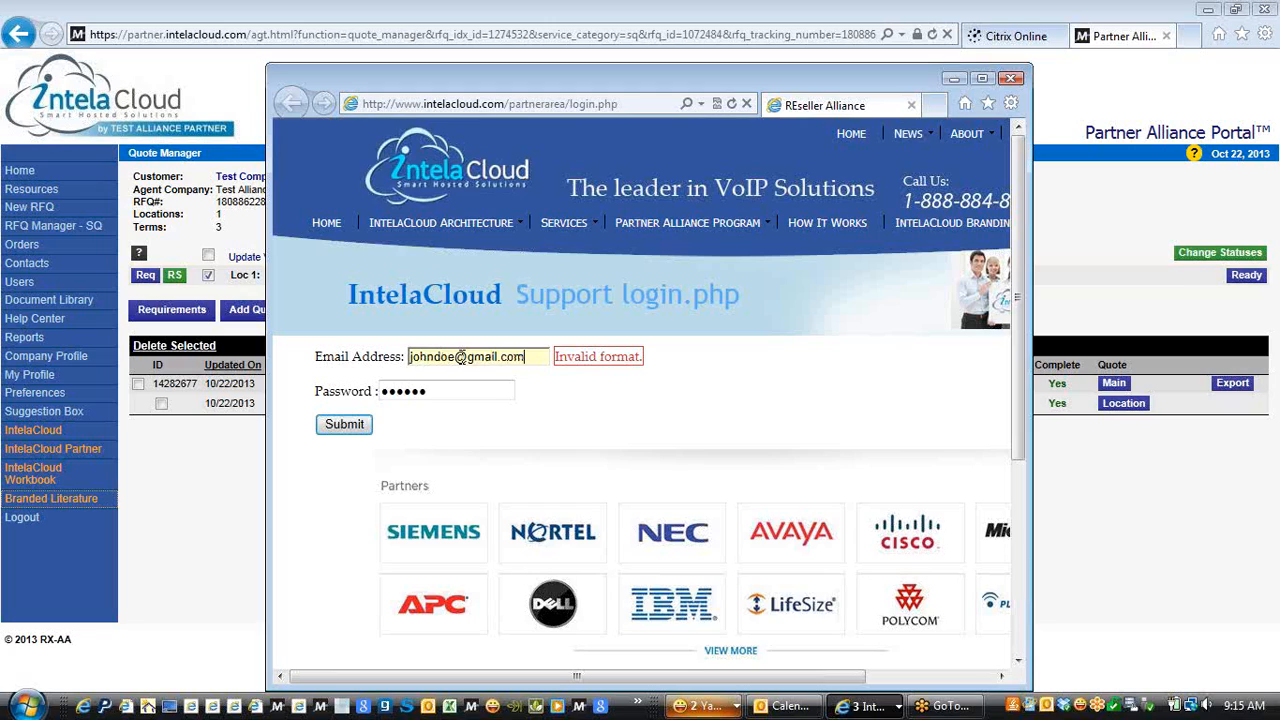
key("Tab")
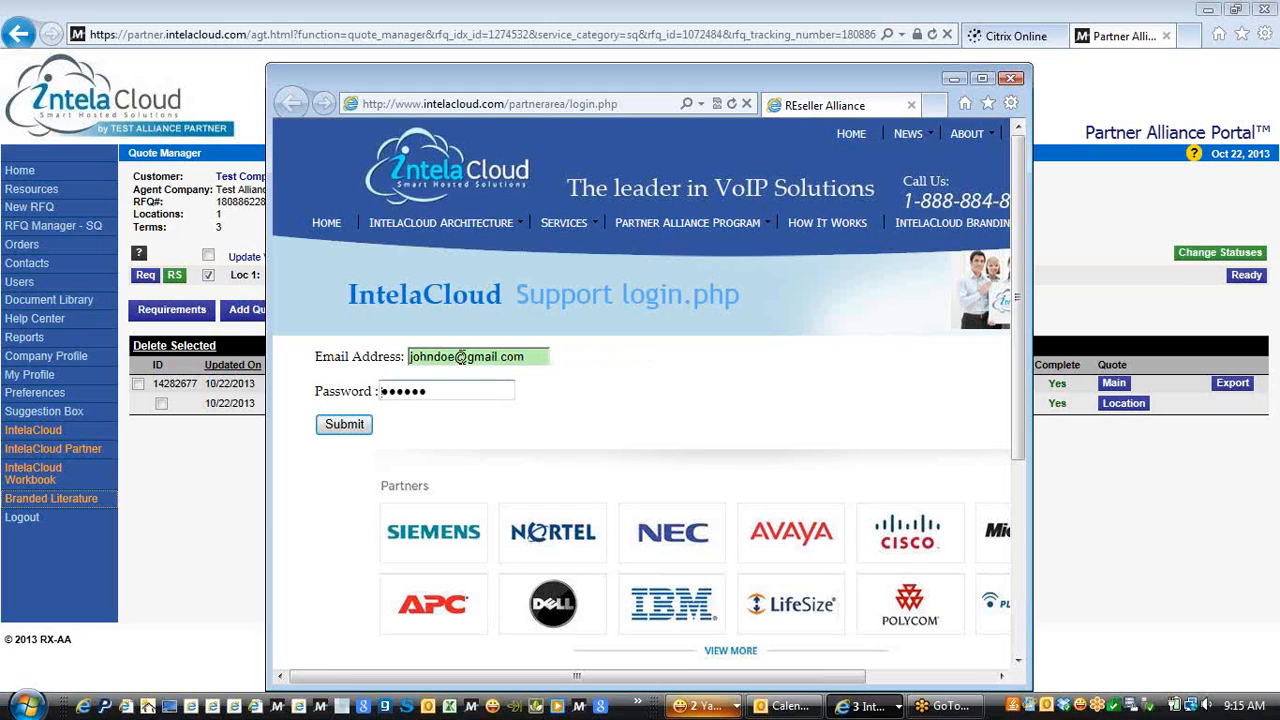
key("BackSpace")
type("•••••")
left_click(339, 428)
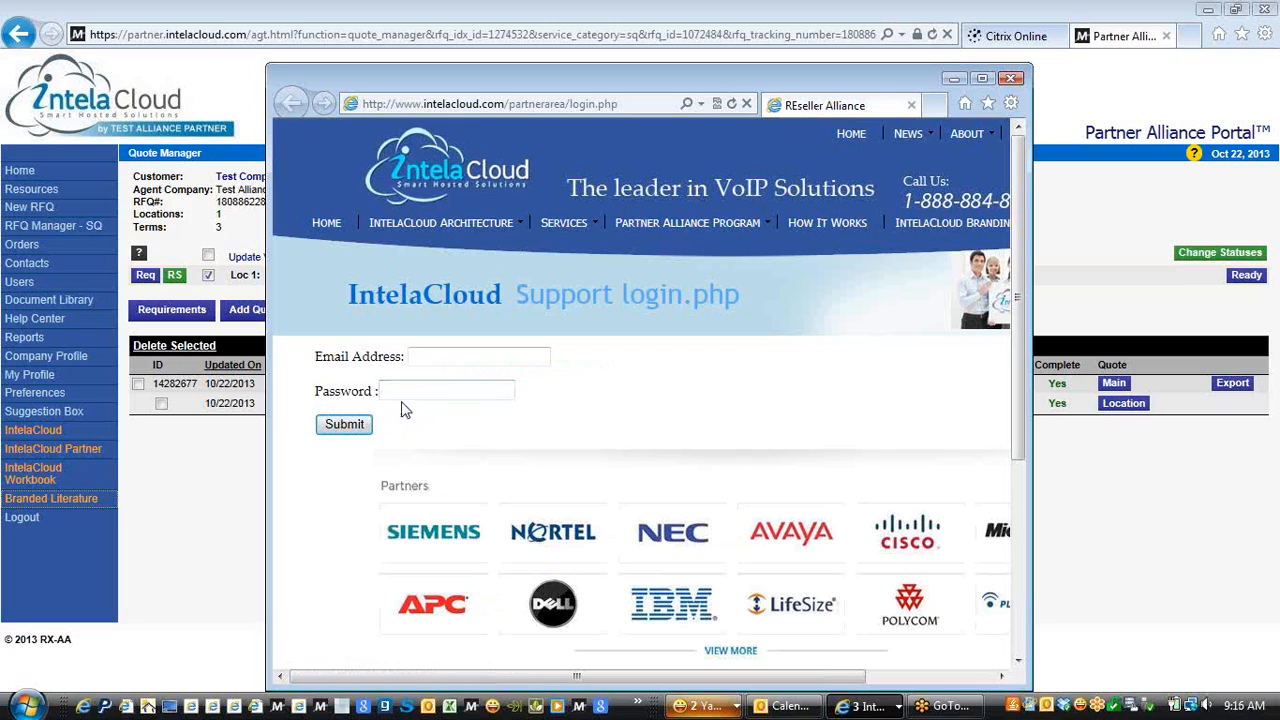
Re-enter the login e-mail address and the account password
left_click(435, 353)
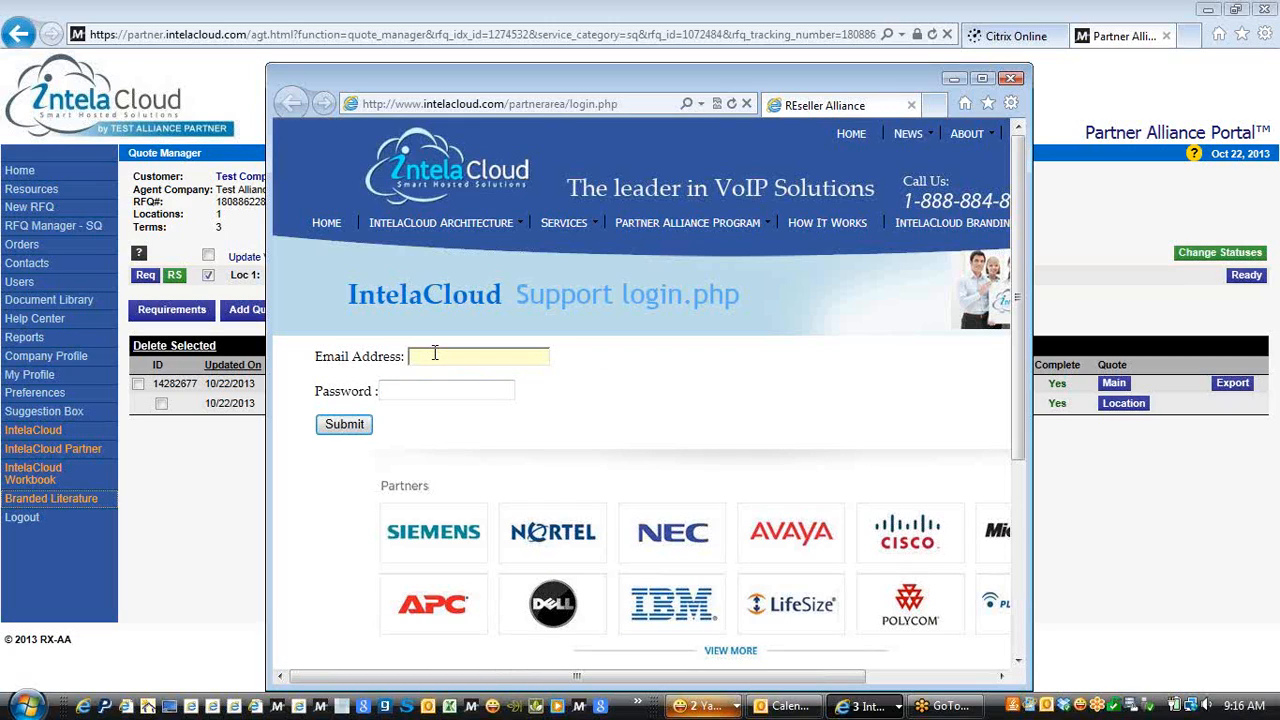
key("Tab")
type("****")
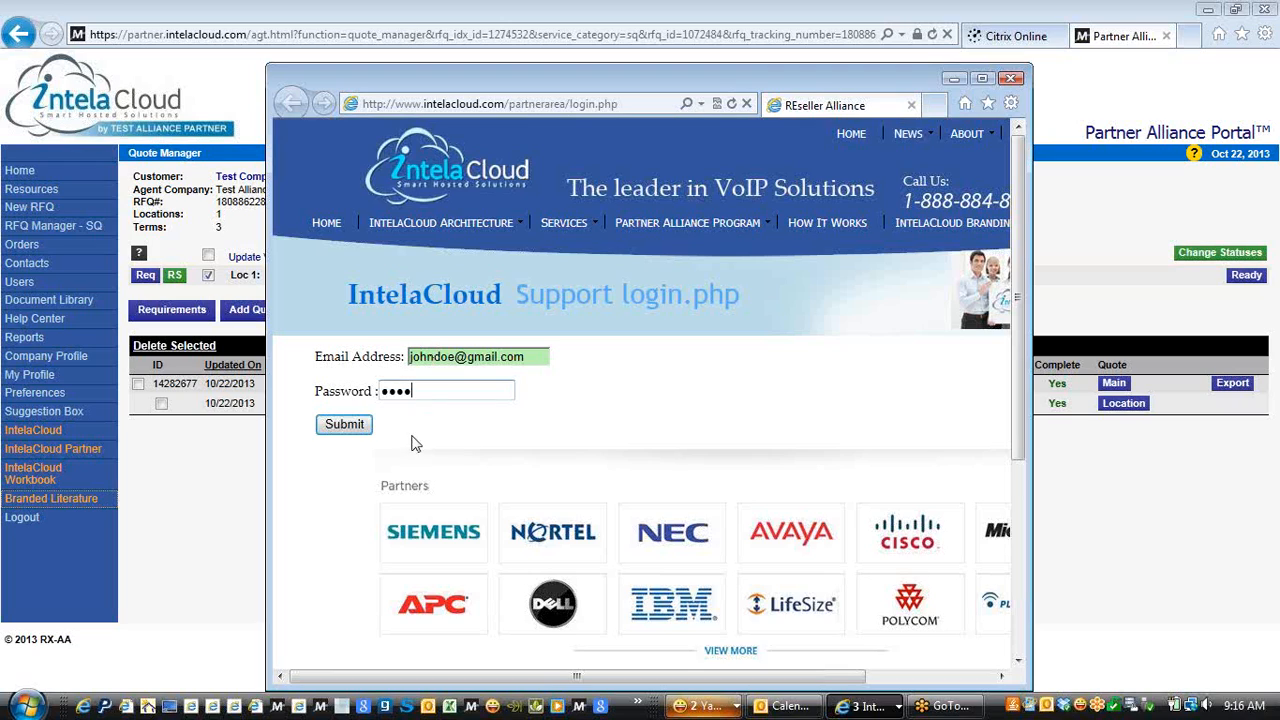
Log in to the support area and browse the downloadable marketing brochures and logos list
left_click(348, 426)
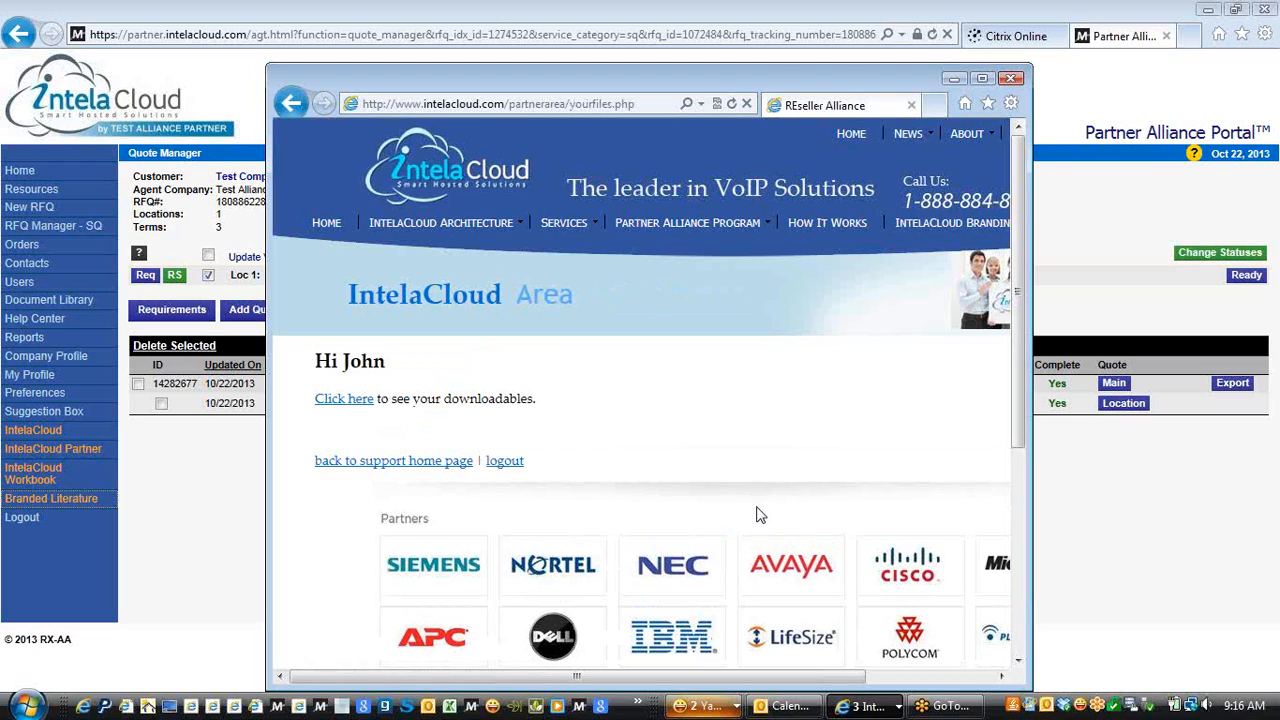
left_click(342, 401)
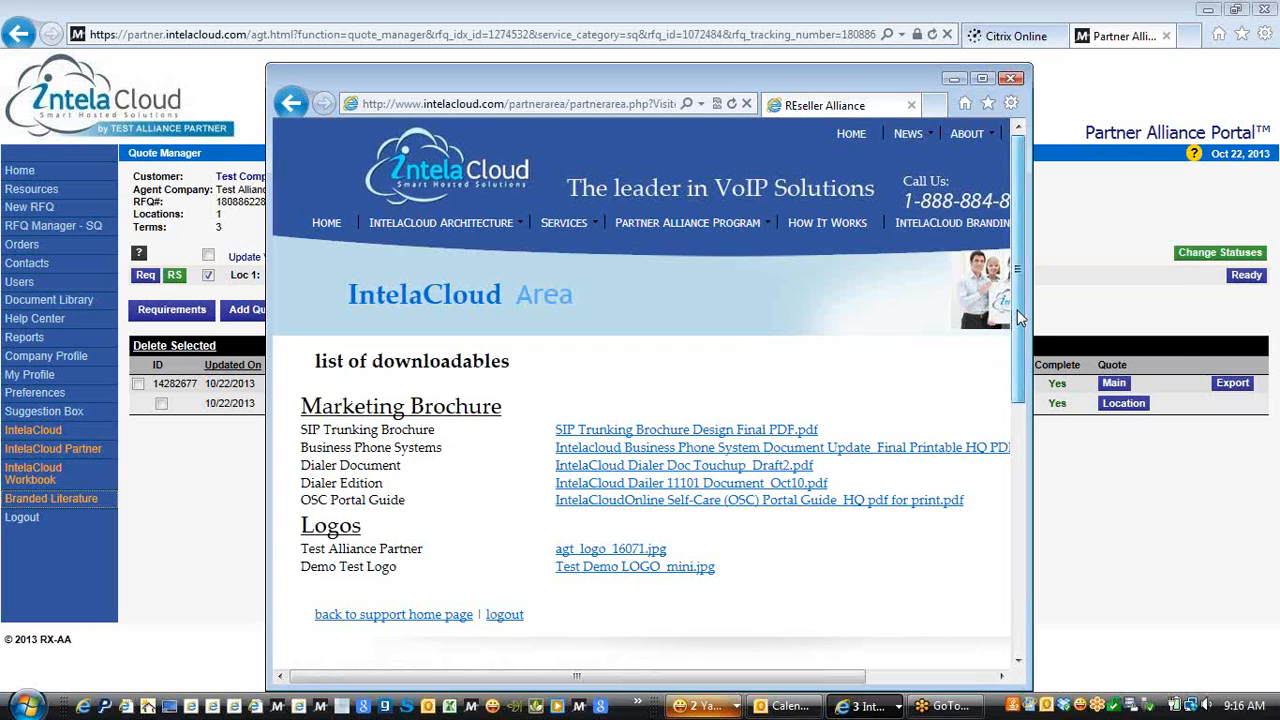
left_click_drag(1017, 310, 1013, 352)
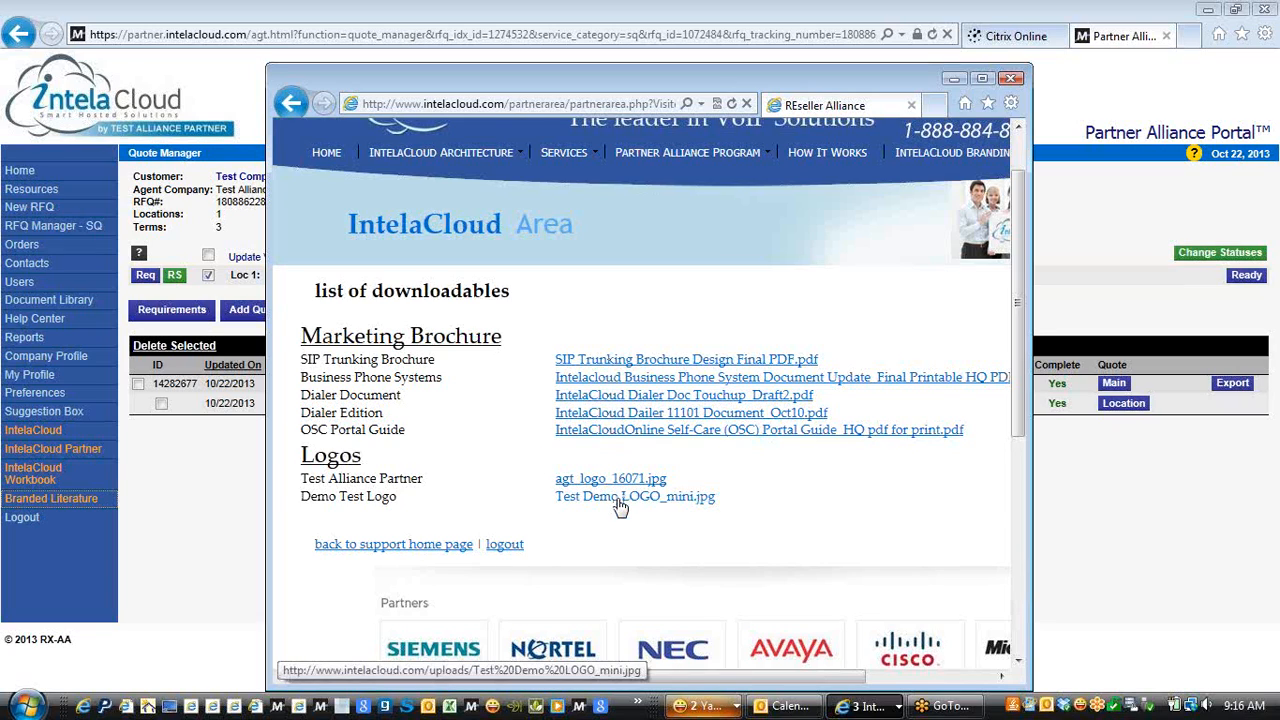
left_click(1014, 78)
Run the Sales Funnels report for All Active, Submitted, 09/22/2013–10/22/2013
left_click(28, 339)
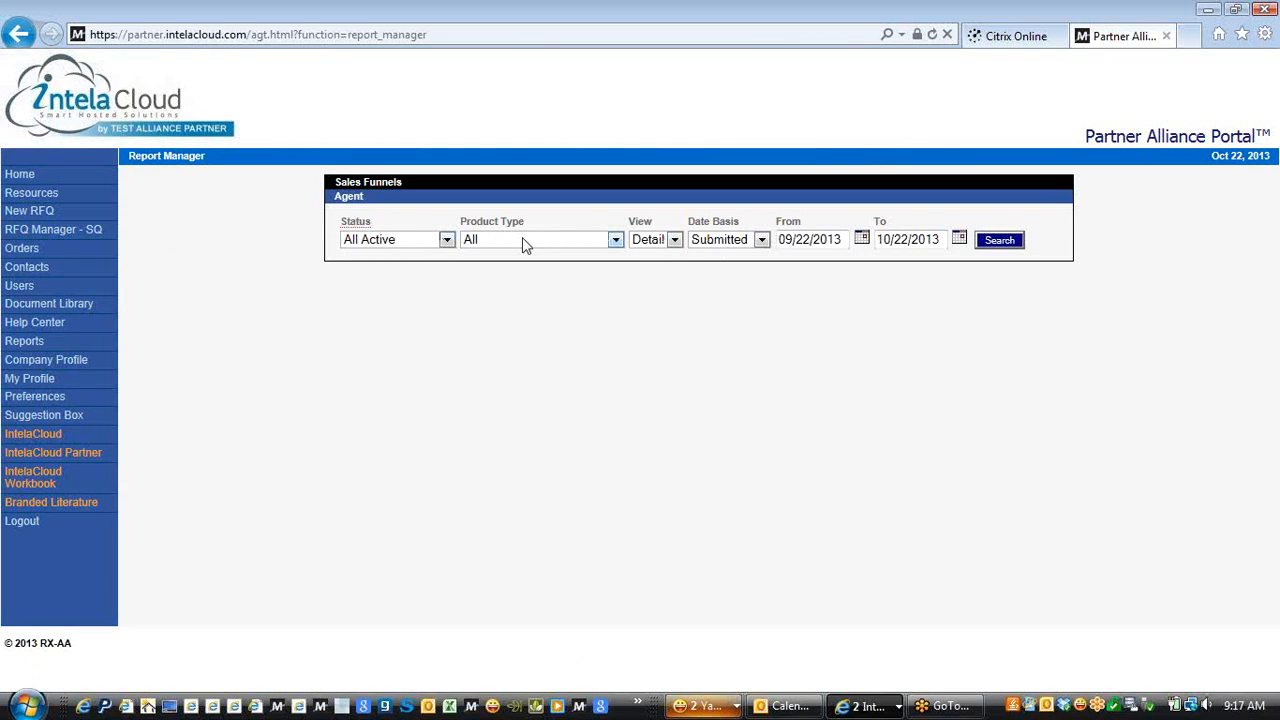
left_click(1000, 245)
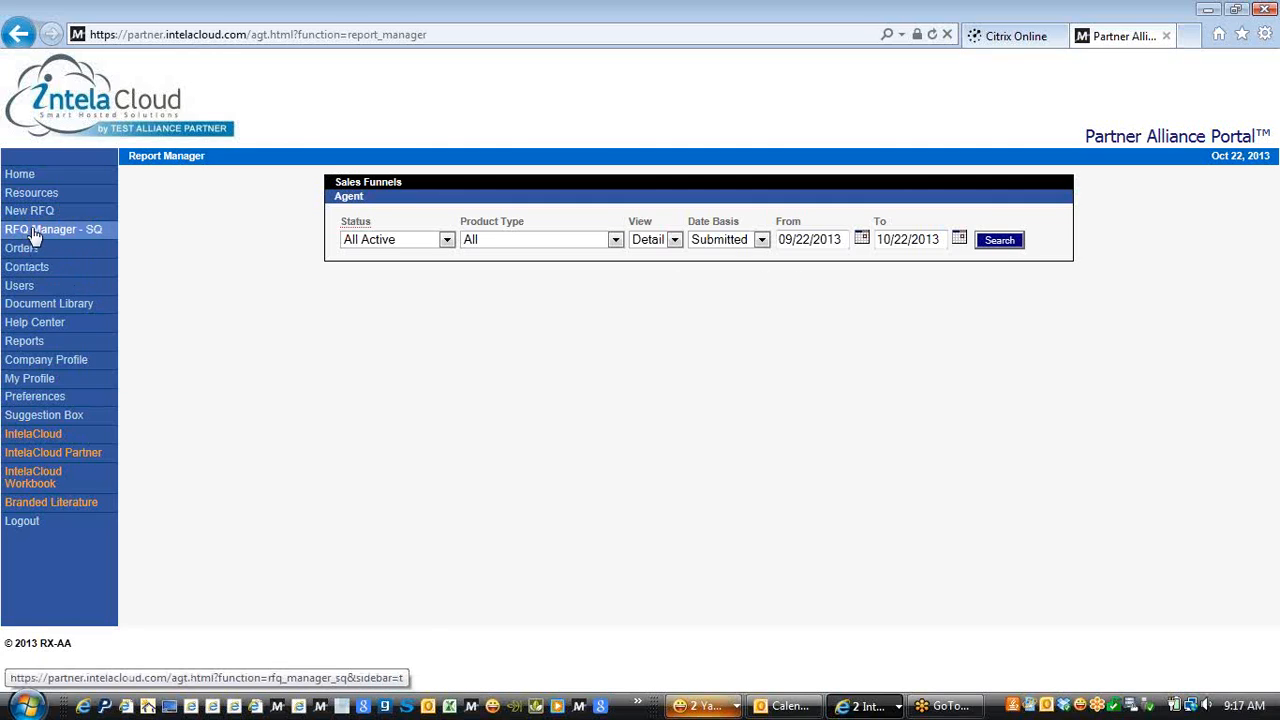
Show the RFQ Manager list of 10 open RFQs, with Test Company's SIP Trunks first
left_click(35, 231)
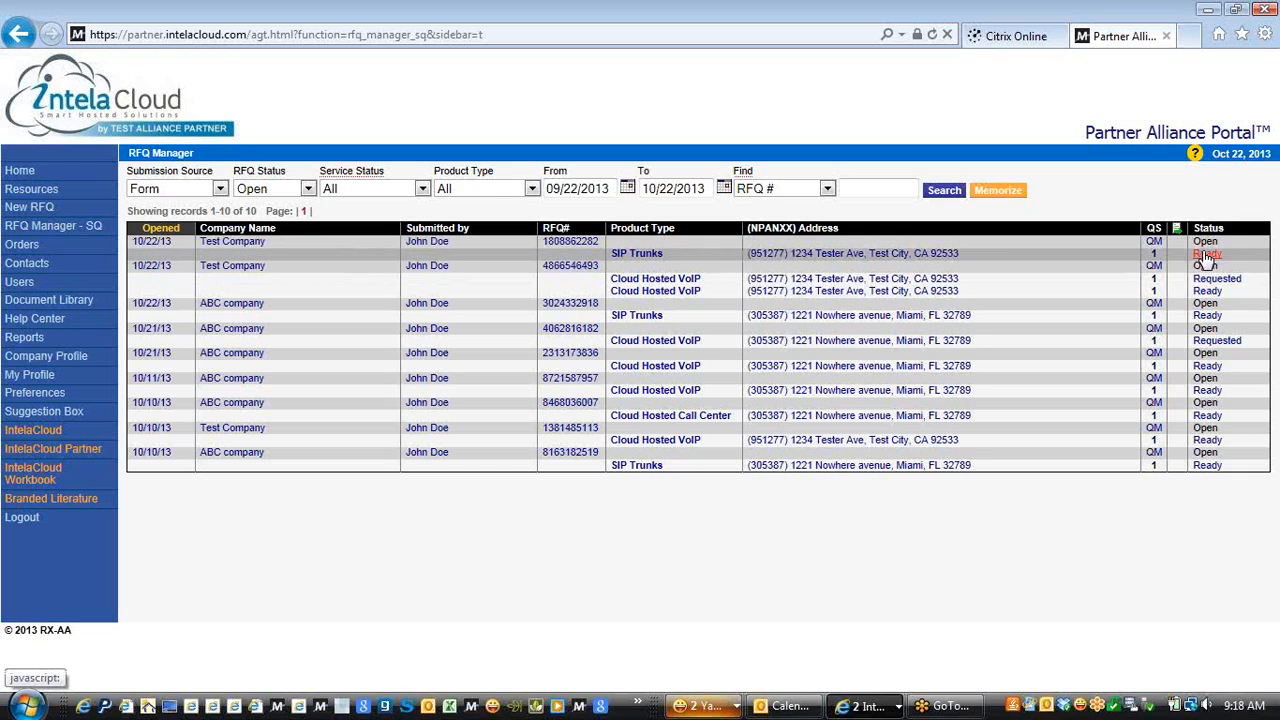
left_click(1206, 256)
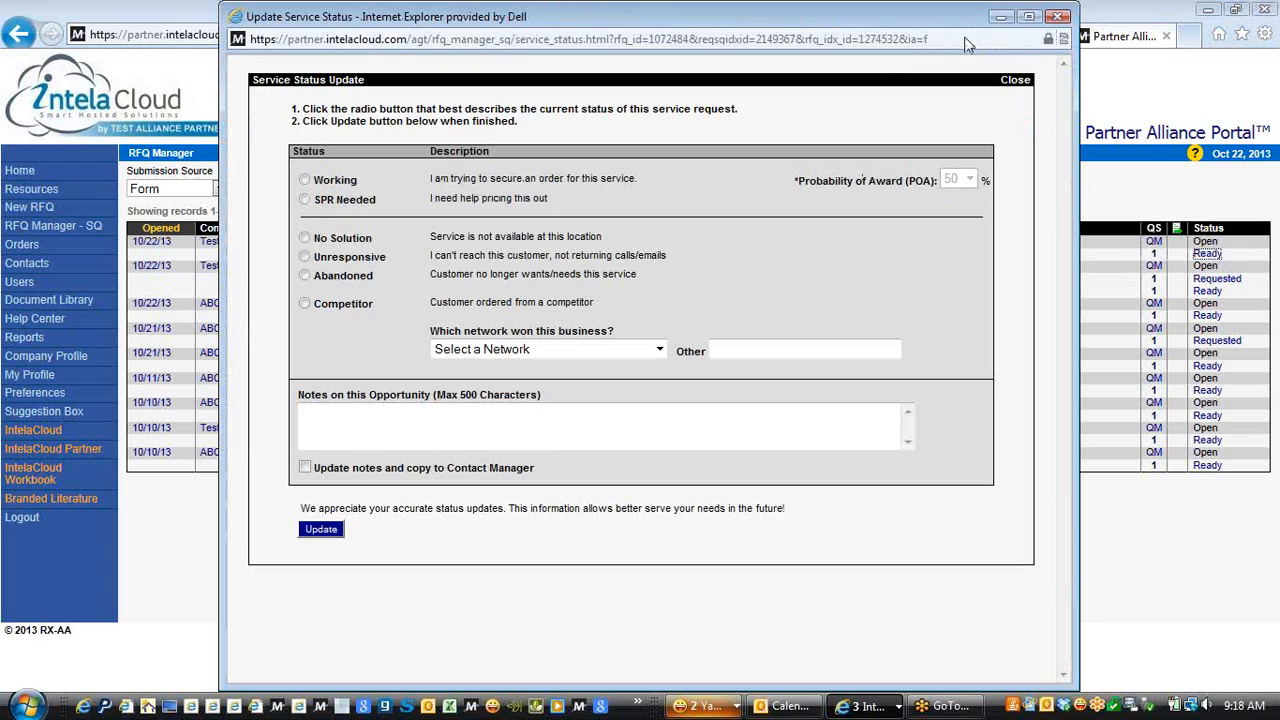
left_click(1059, 18)
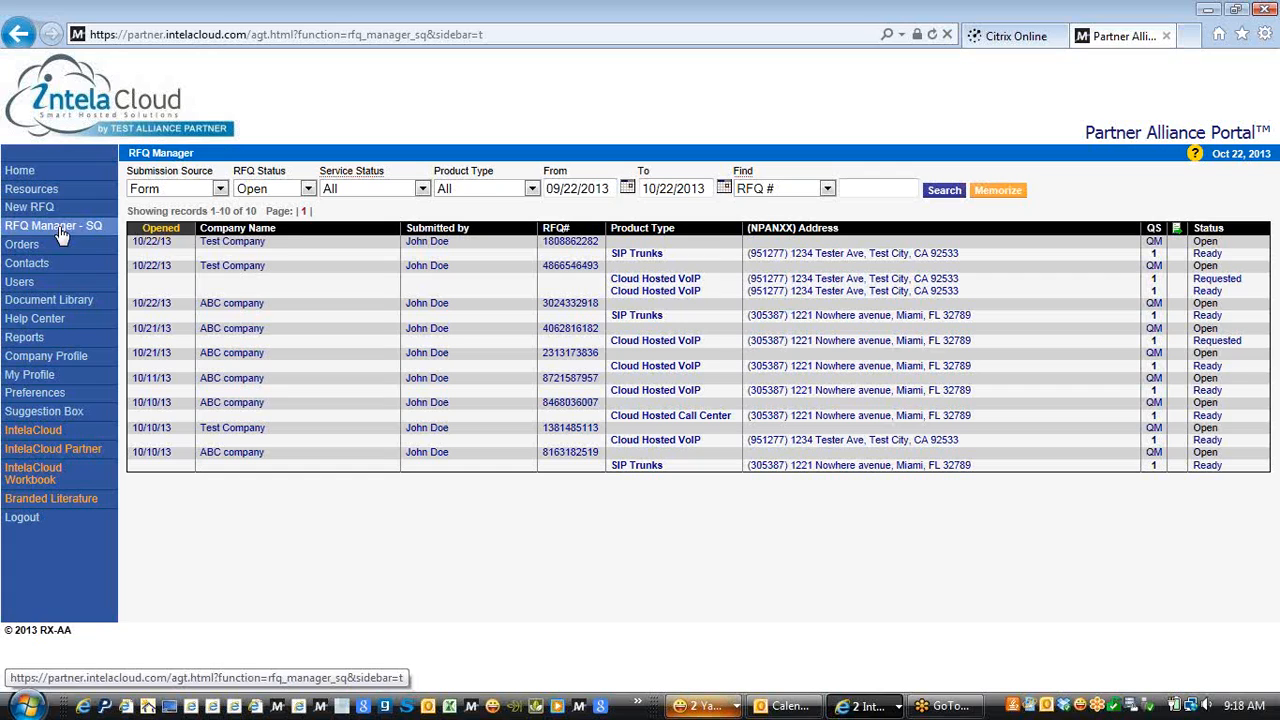
Review Test Company's SIP Trunks per-location quote, then bring up the Preferences page
left_click(1153, 242)
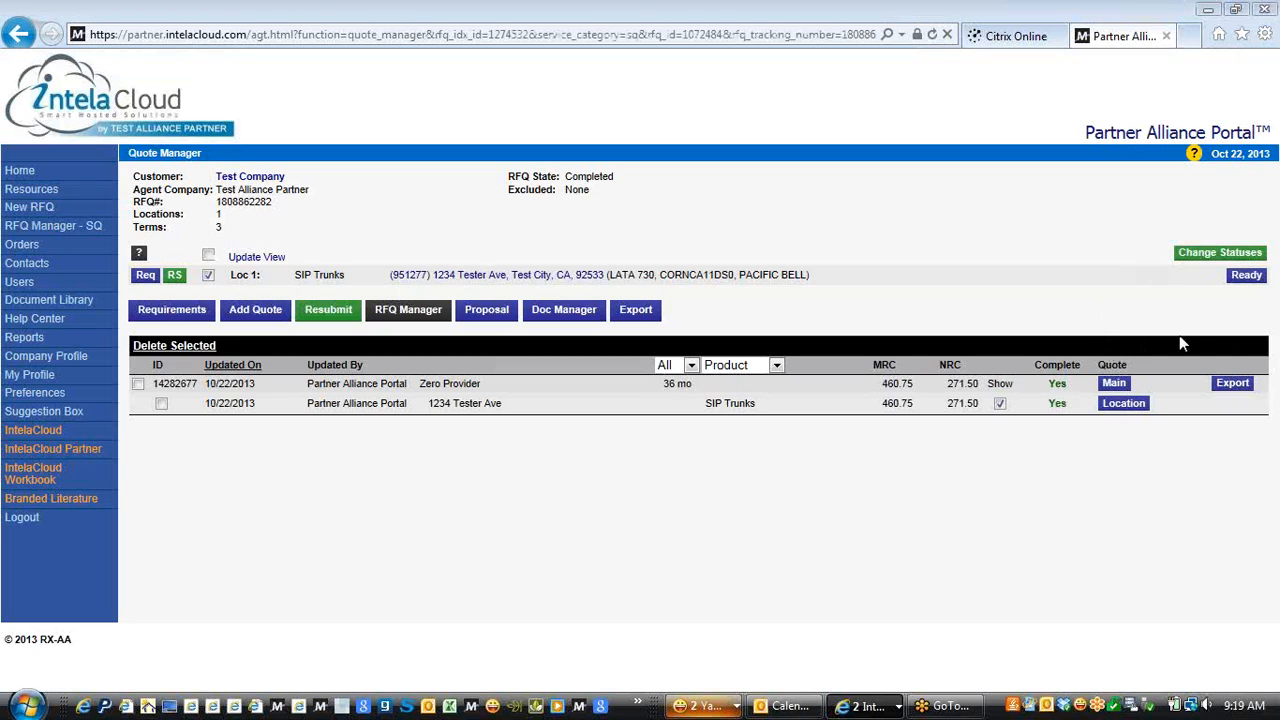
left_click(1120, 404)
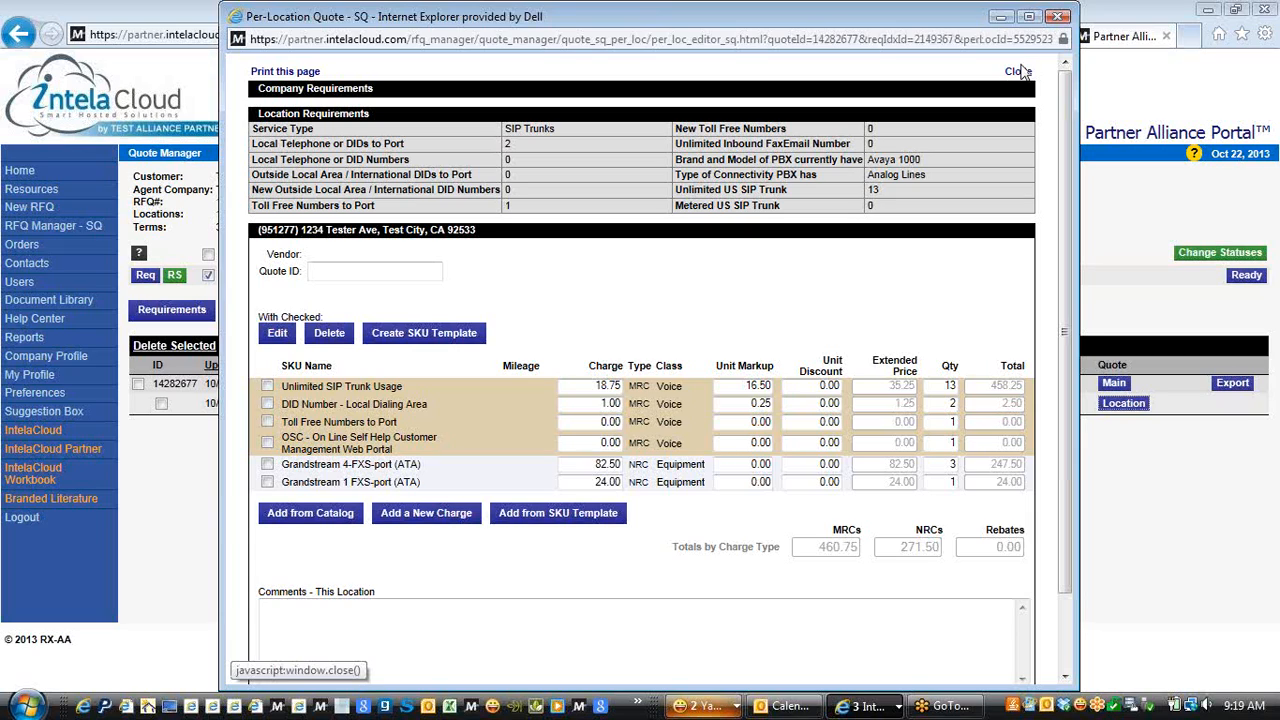
left_click(1055, 18)
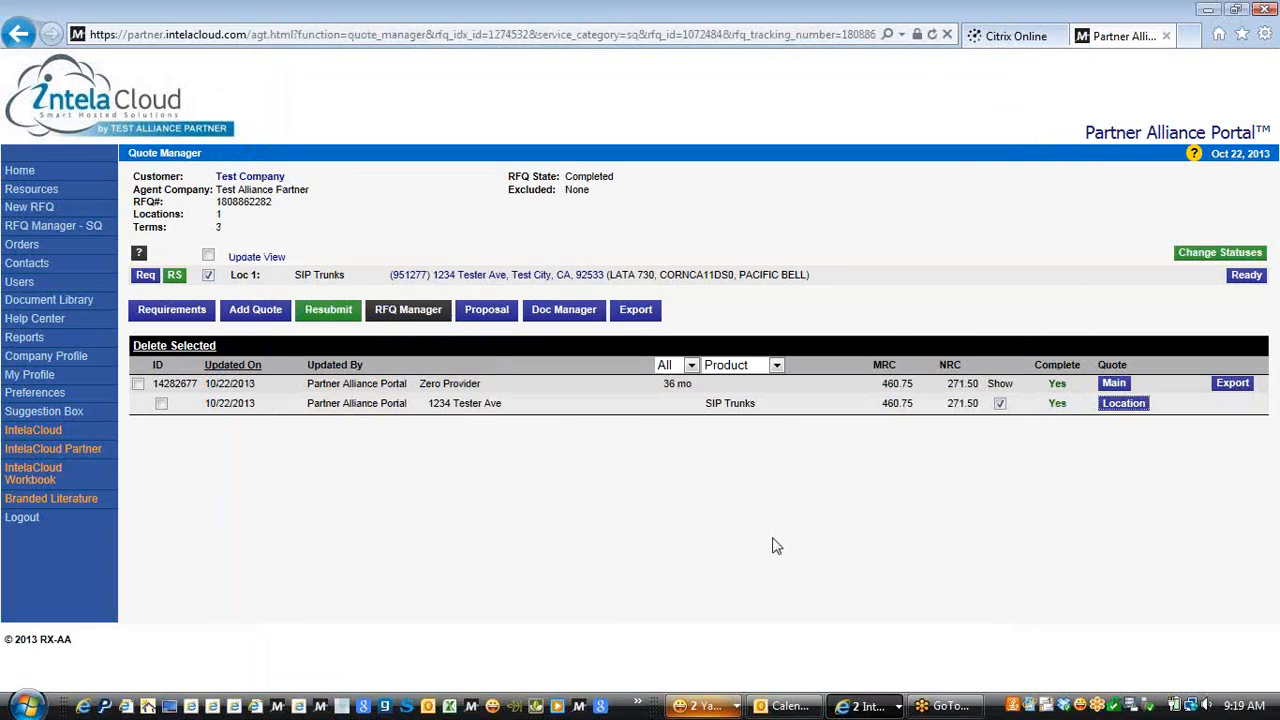
left_click(681, 597)
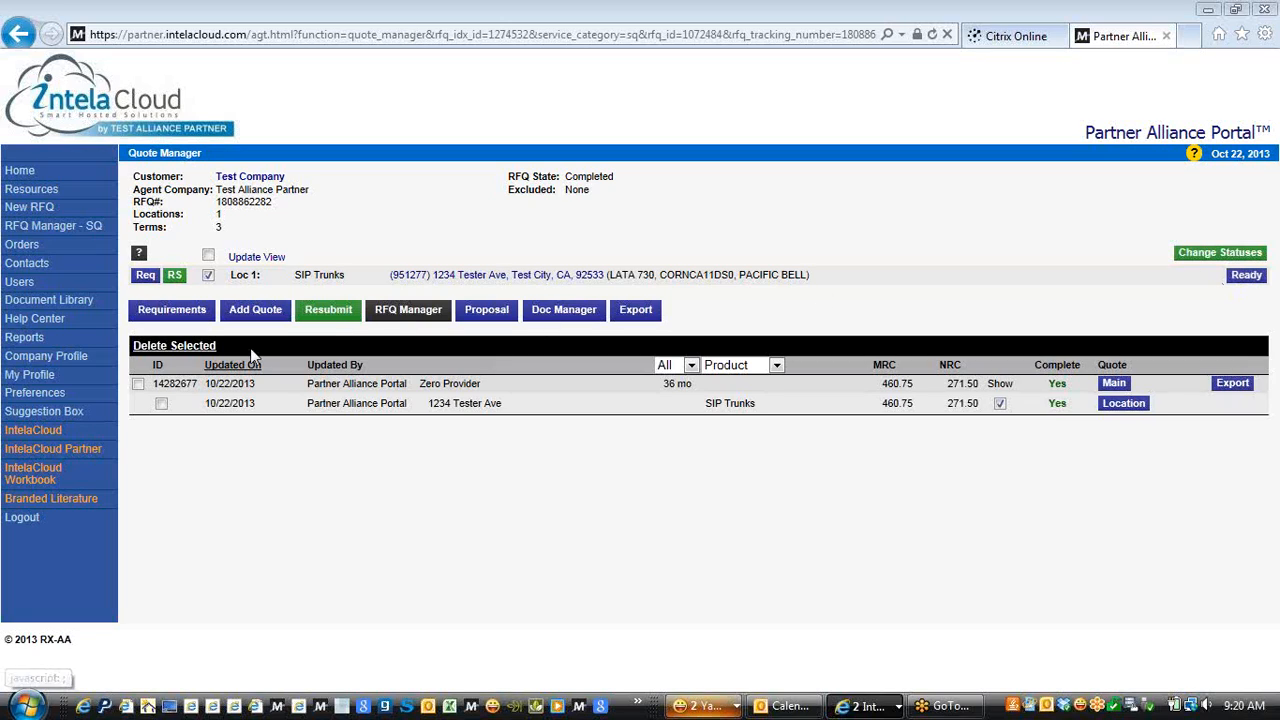
left_click(52, 395)
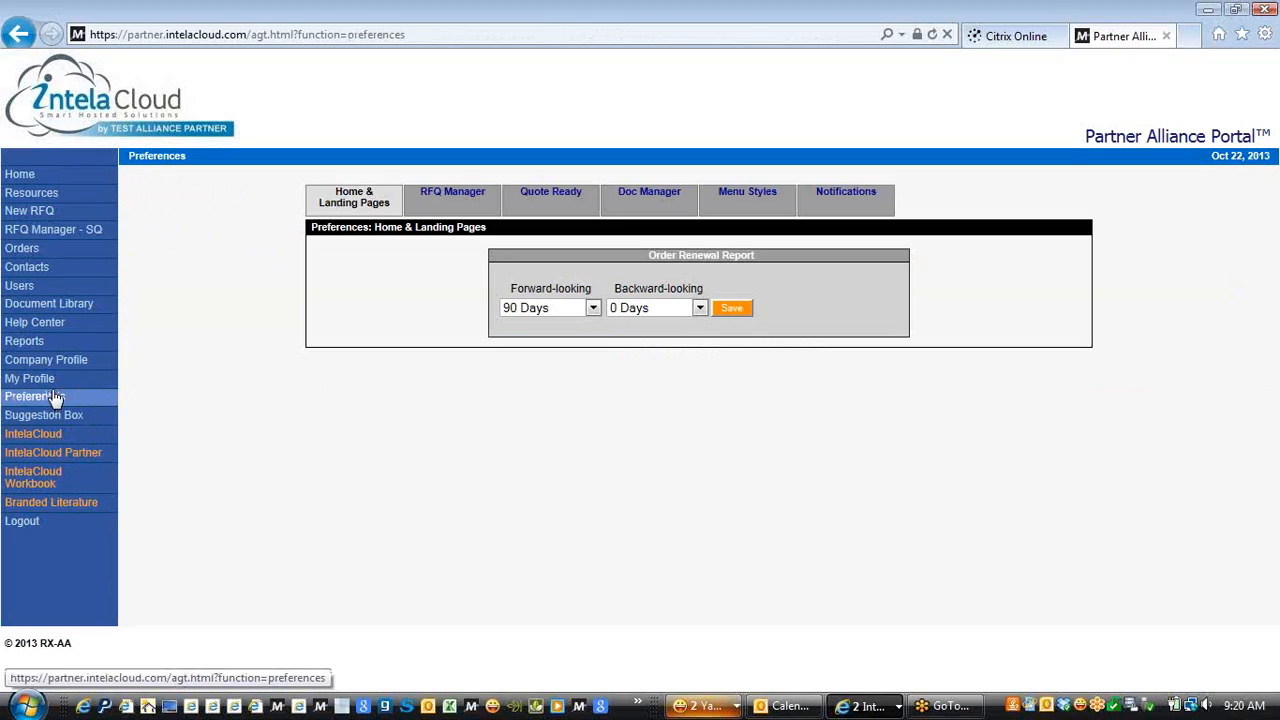